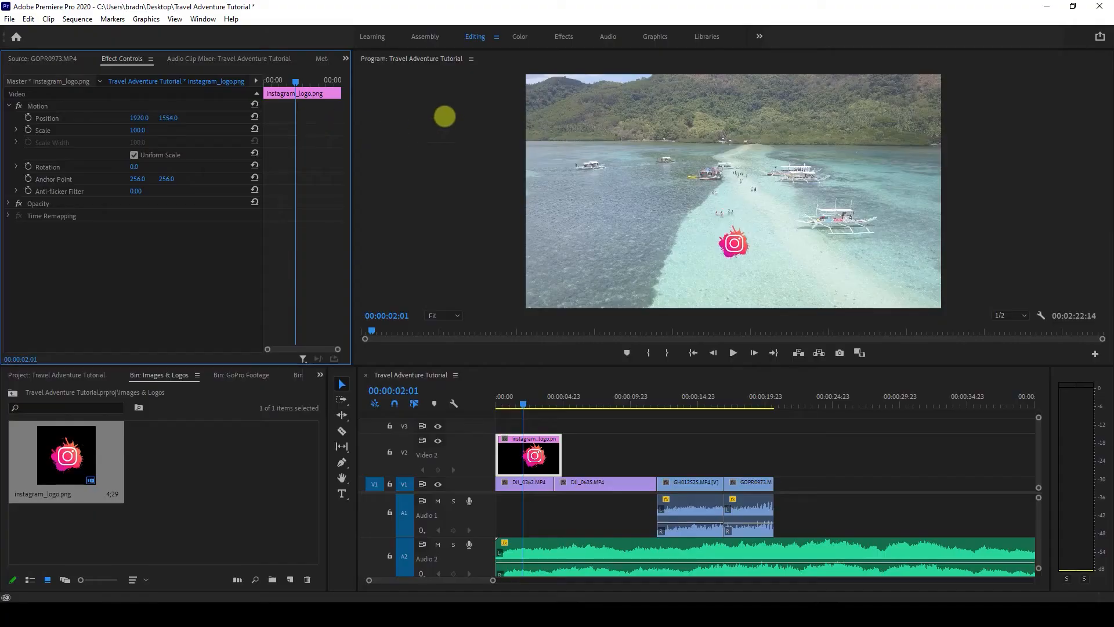
Move the Instagram logo to the lower-left corner of the video frame and open its scale value for editing
drag(445, 116, 571, 102)
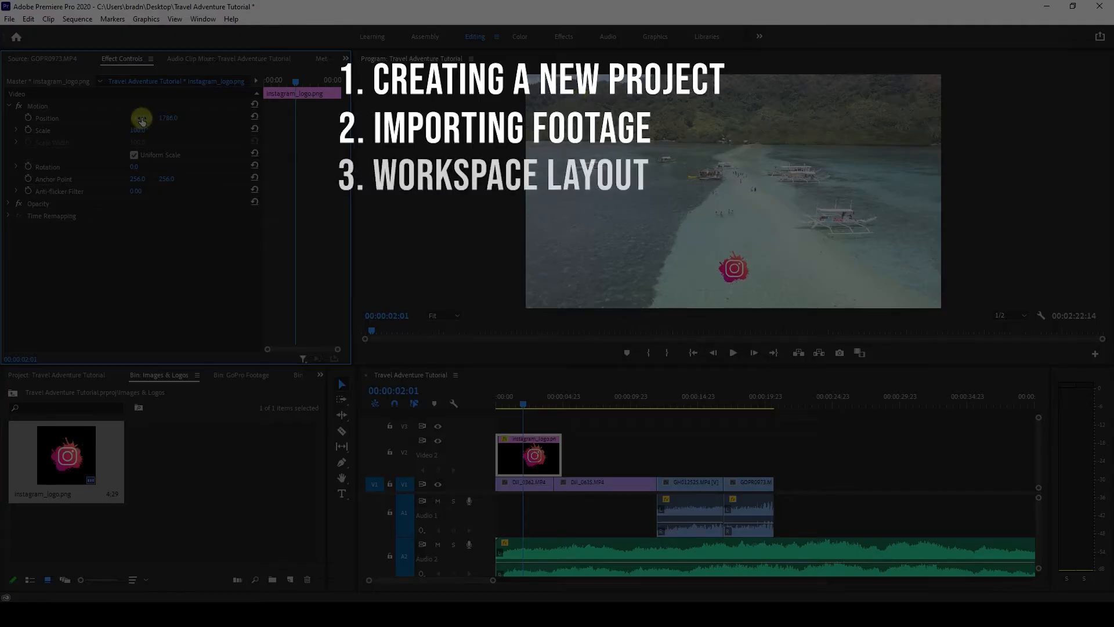
drag(142, 119, 61, 137)
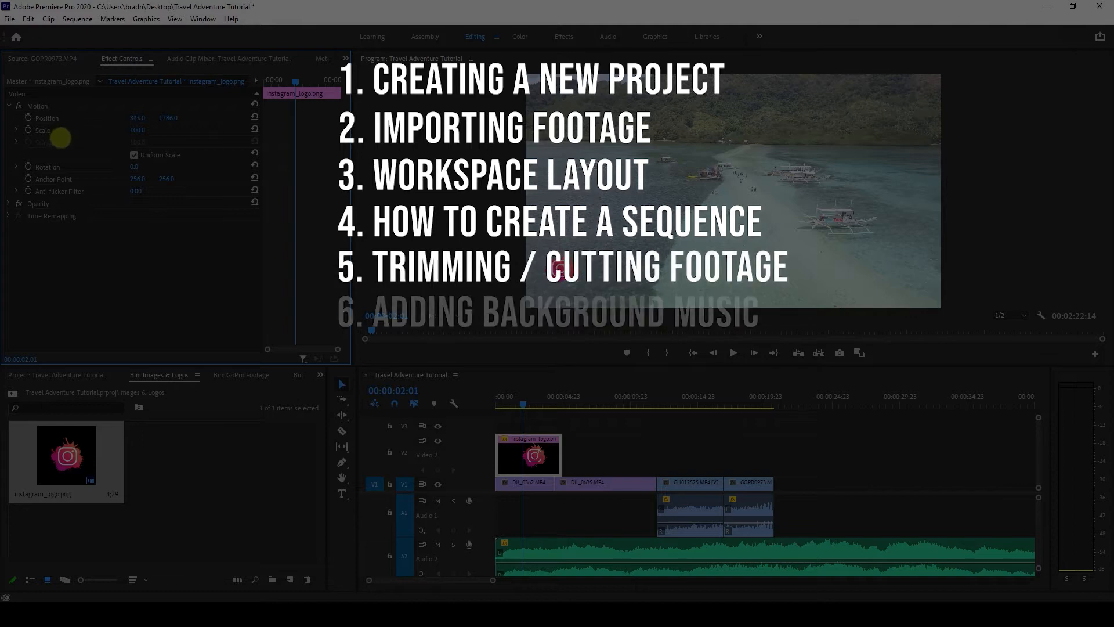
drag(159, 116, 189, 109)
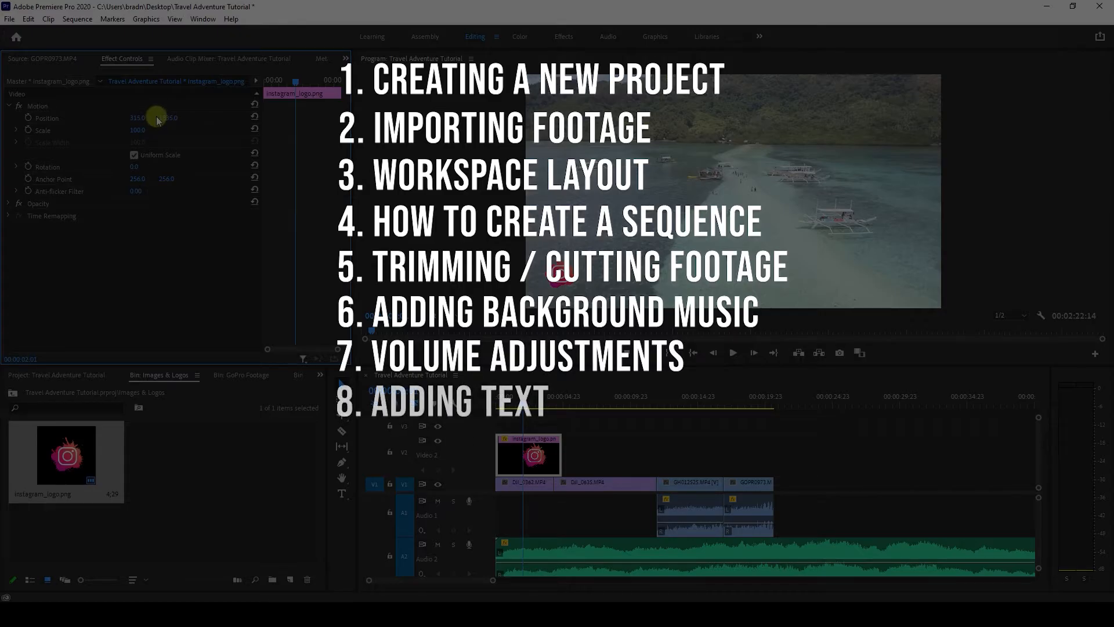
click(43, 132)
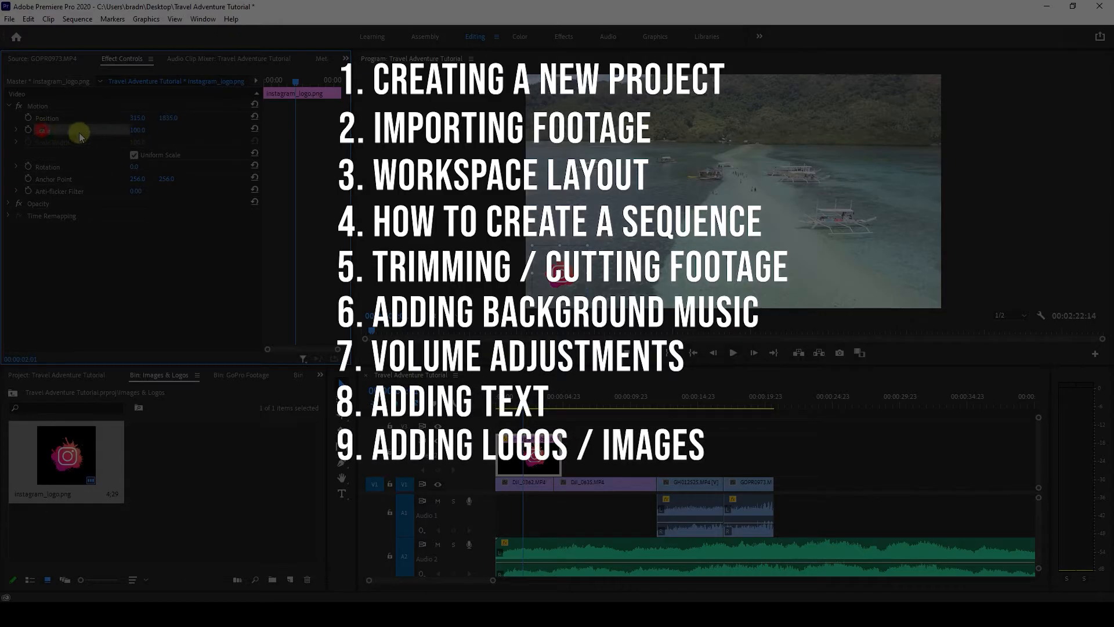
click(138, 130)
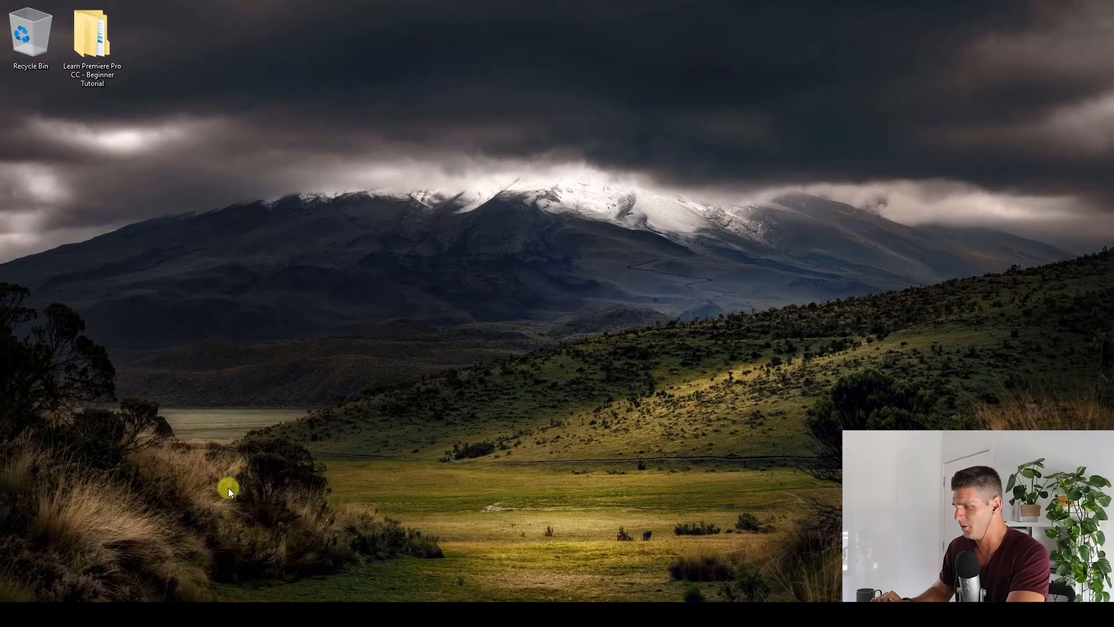
Switch to Premiere Pro and create a new project named Travel Adventure Tutorial, stored on the Desktop
click(166, 612)
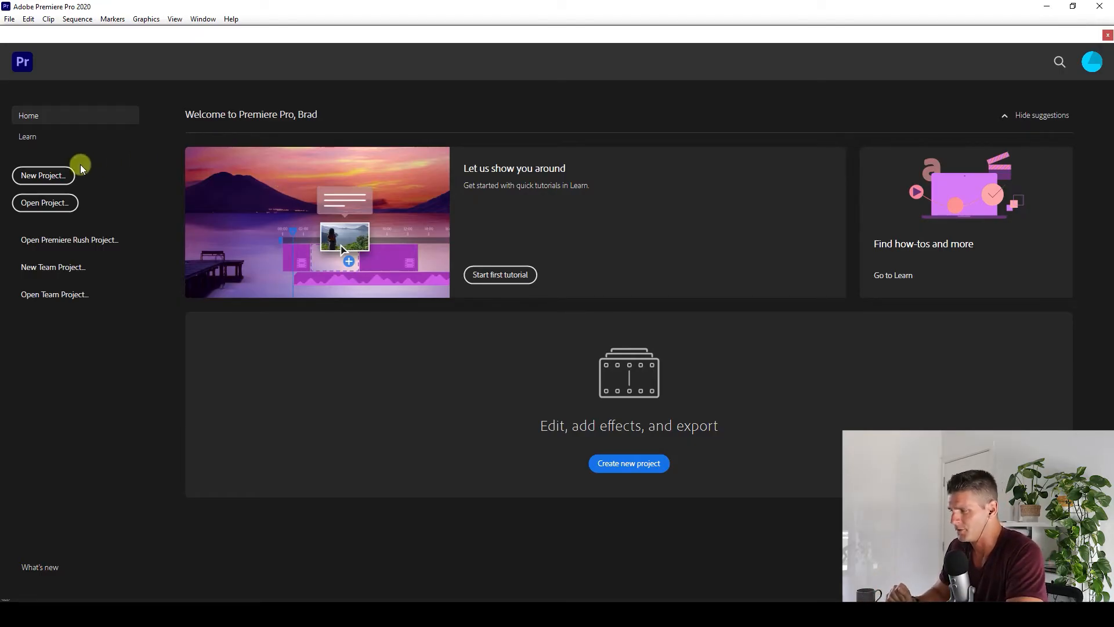
click(49, 183)
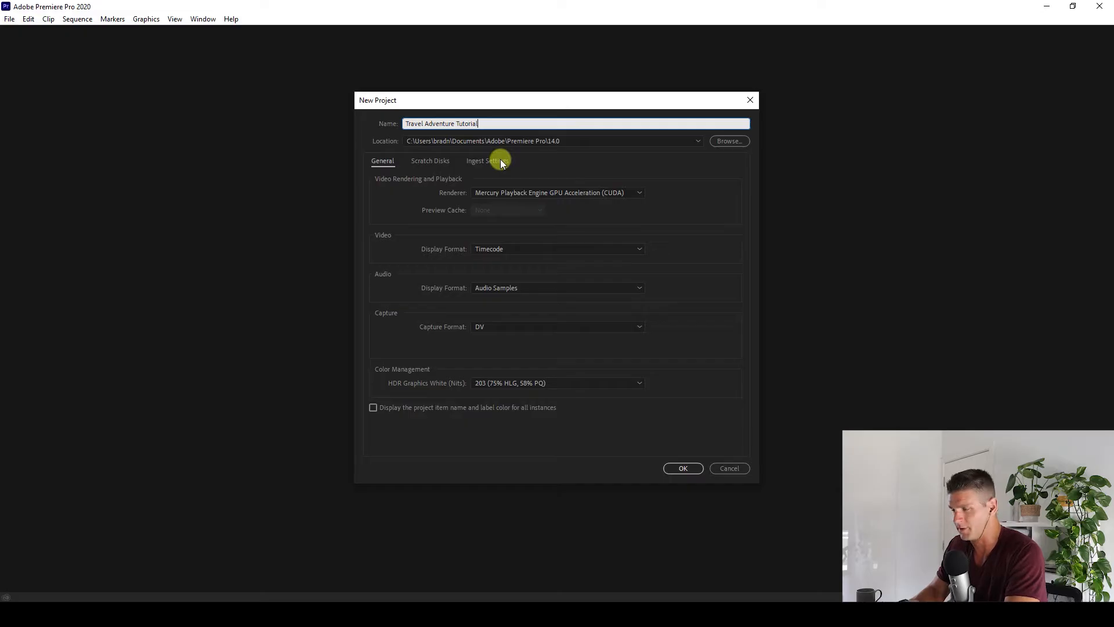
click(735, 141)
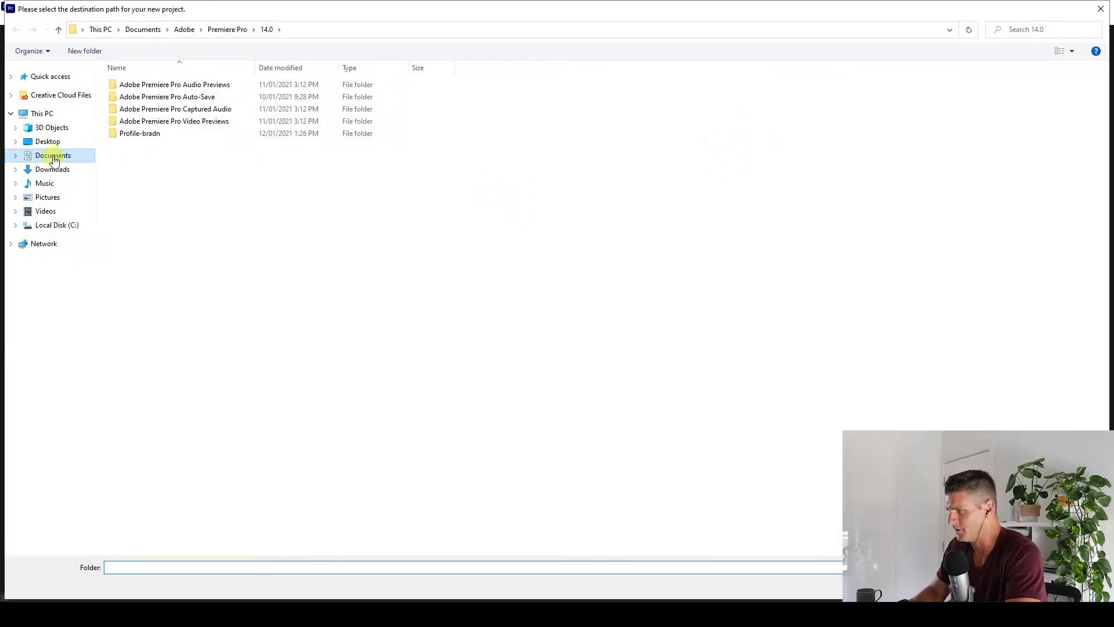
click(53, 143)
click(1008, 584)
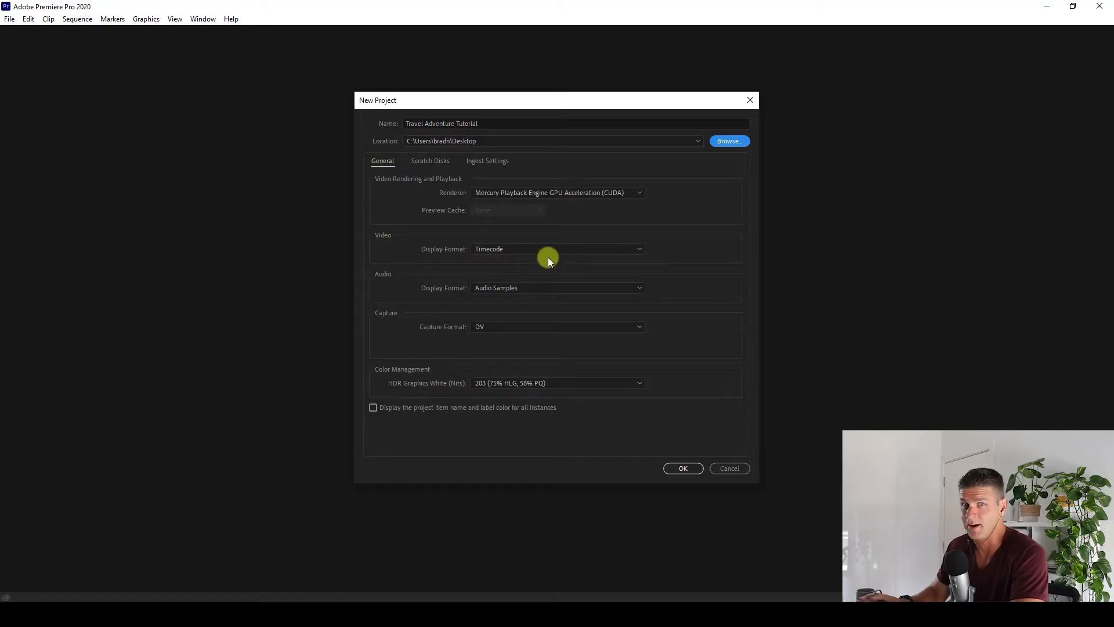
click(692, 472)
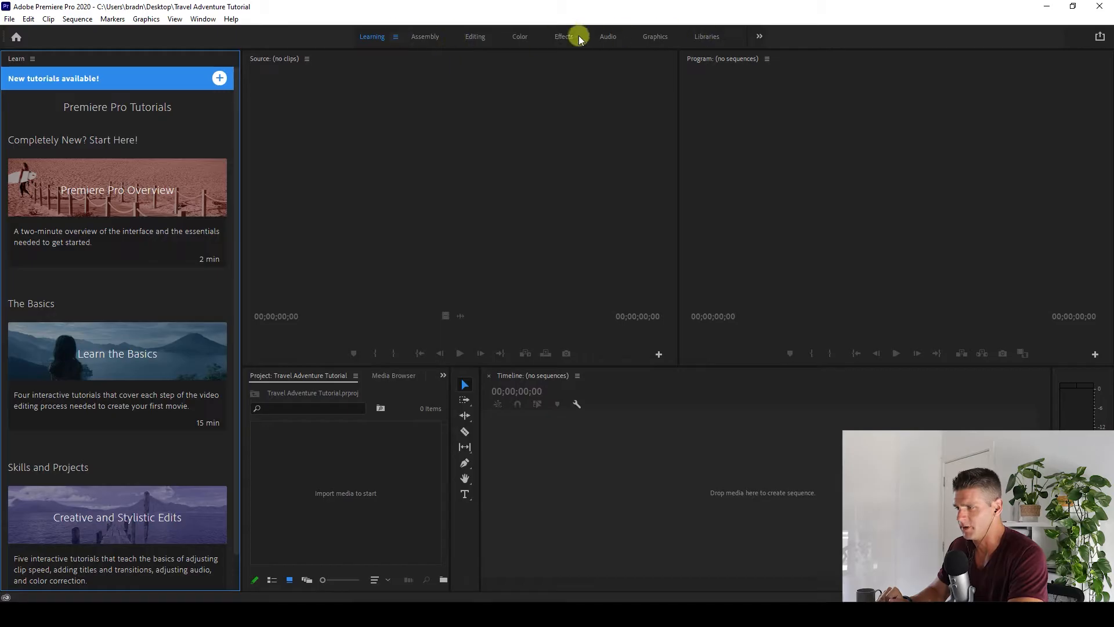
Set the workspace layout to Editing
click(475, 37)
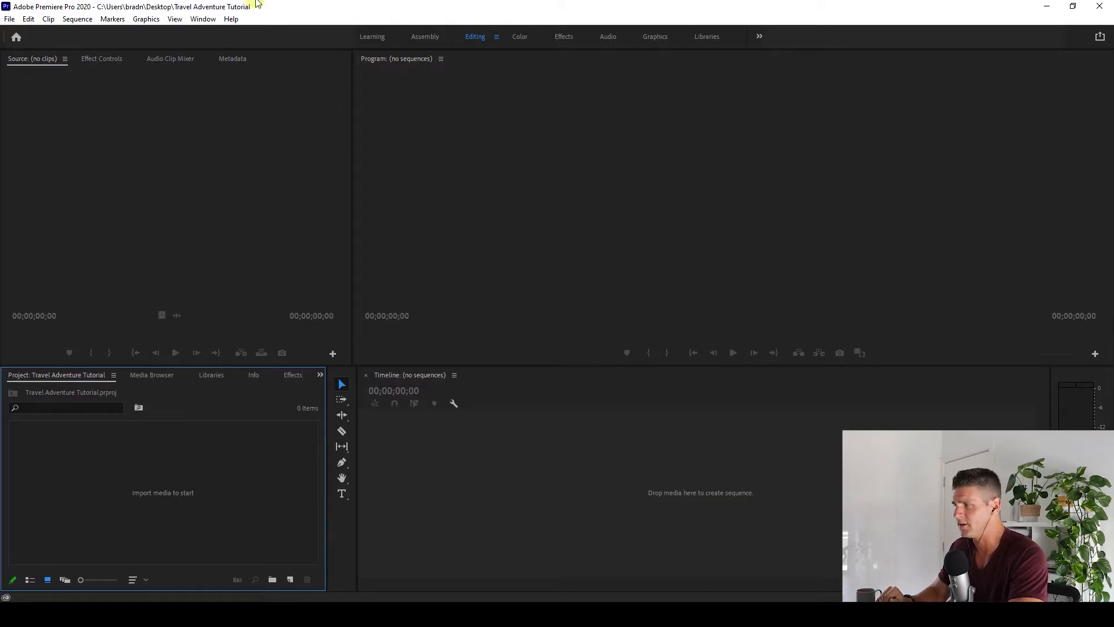
click(203, 19)
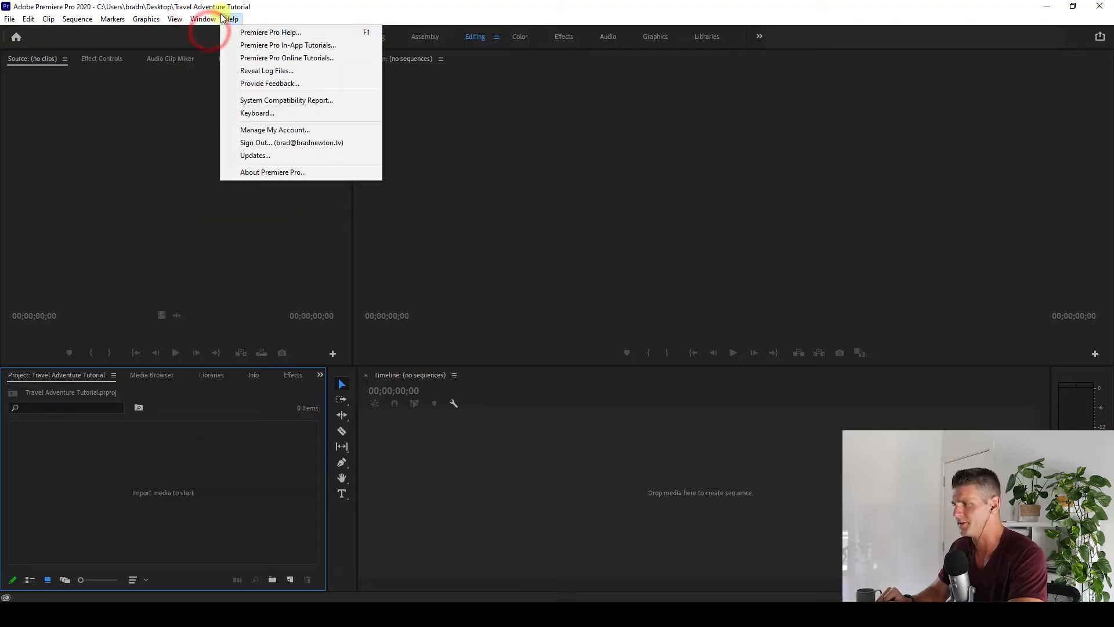
click(203, 19)
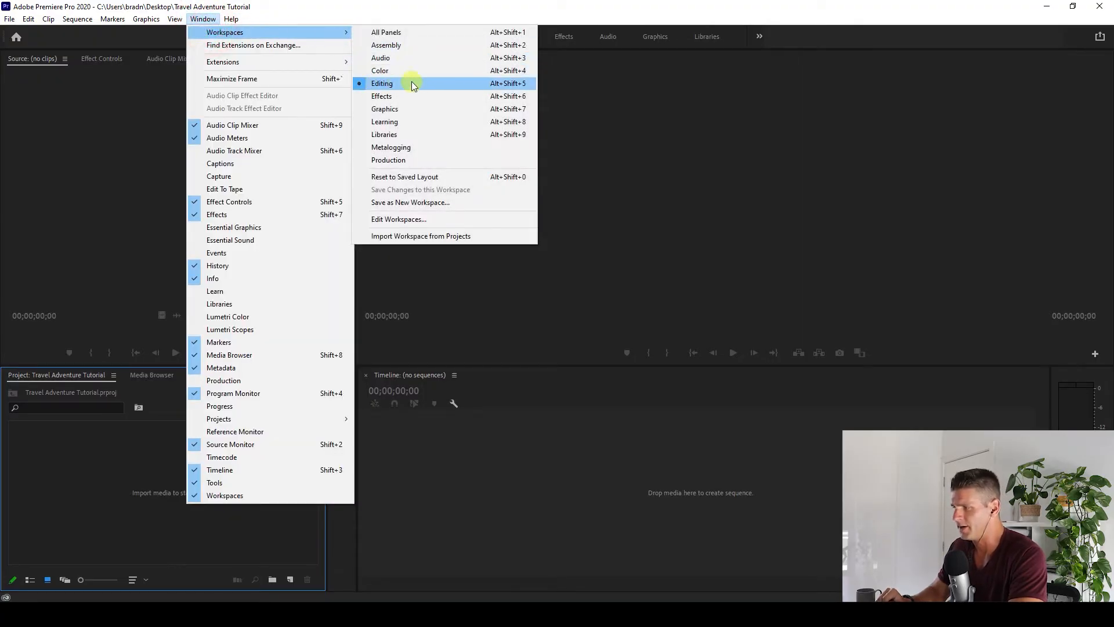
click(389, 86)
Examine the main areas of the Editing layout: Program monitor, Source monitor, Project panel and Timeline
click(676, 127)
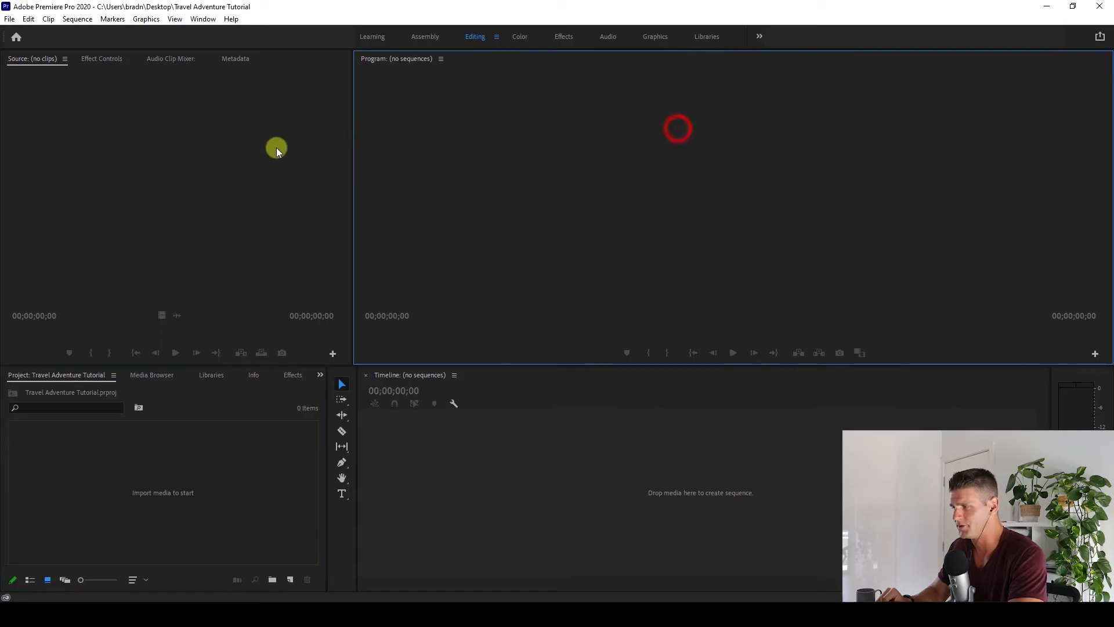
click(270, 151)
click(261, 462)
click(433, 473)
click(443, 282)
click(223, 248)
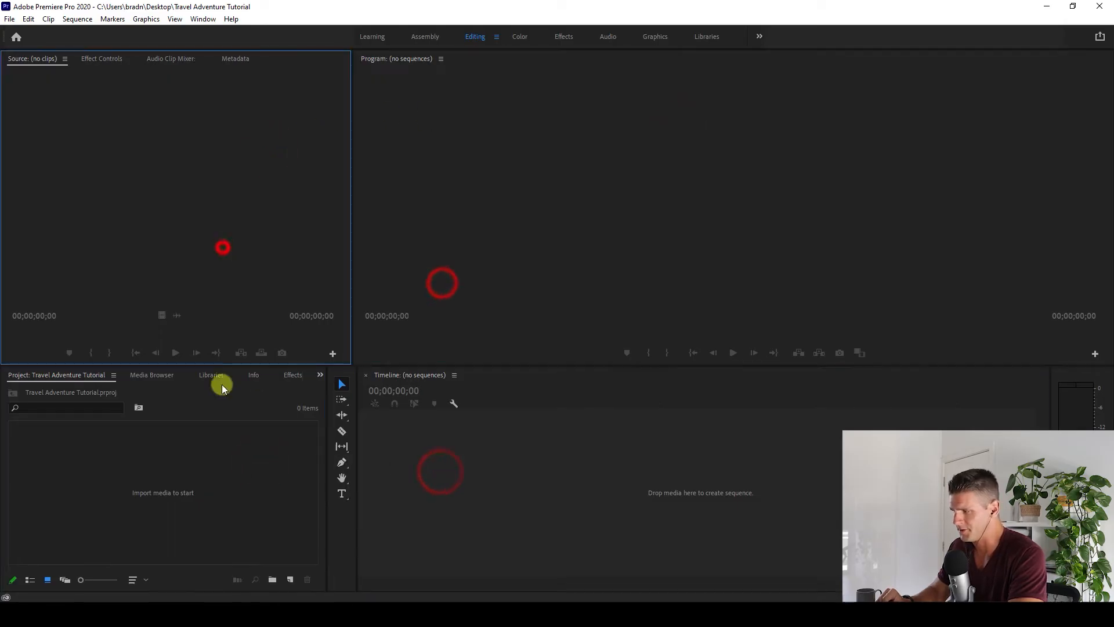
click(227, 448)
click(471, 492)
click(526, 250)
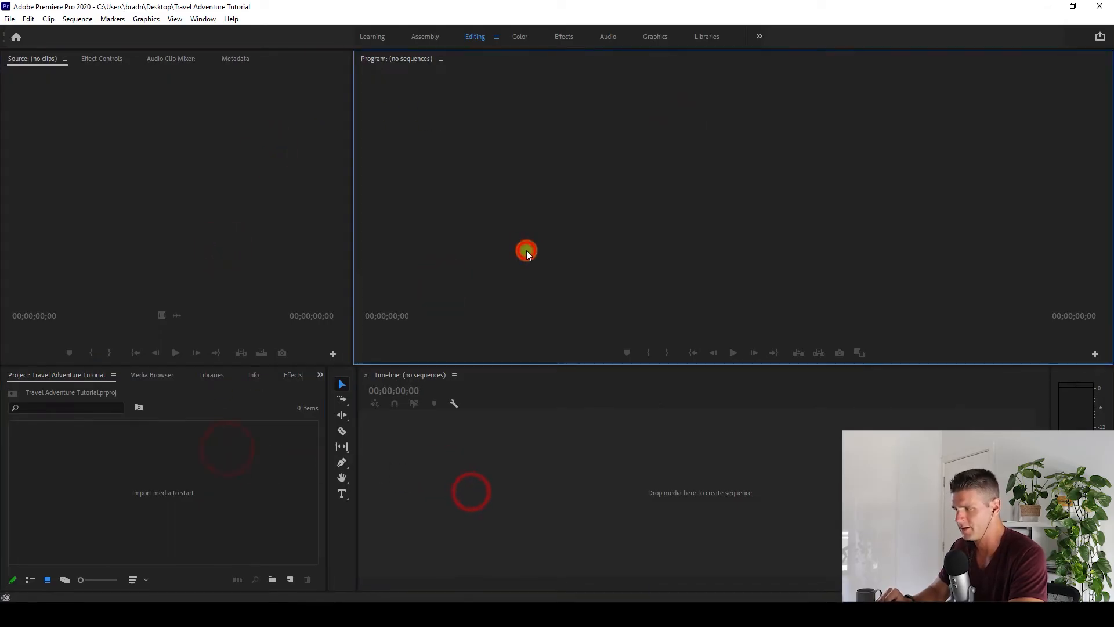
Import the Background Music folder from the desktop folder Learn Premiere Pro CC - Beginner Tutorial into the project
click(223, 476)
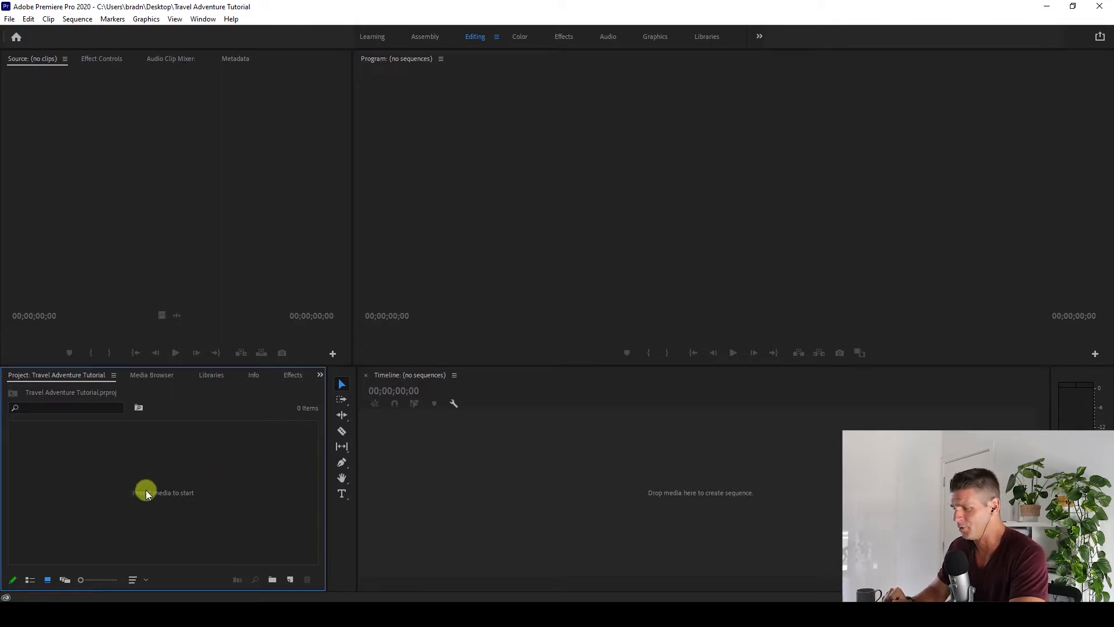
double_click(236, 478)
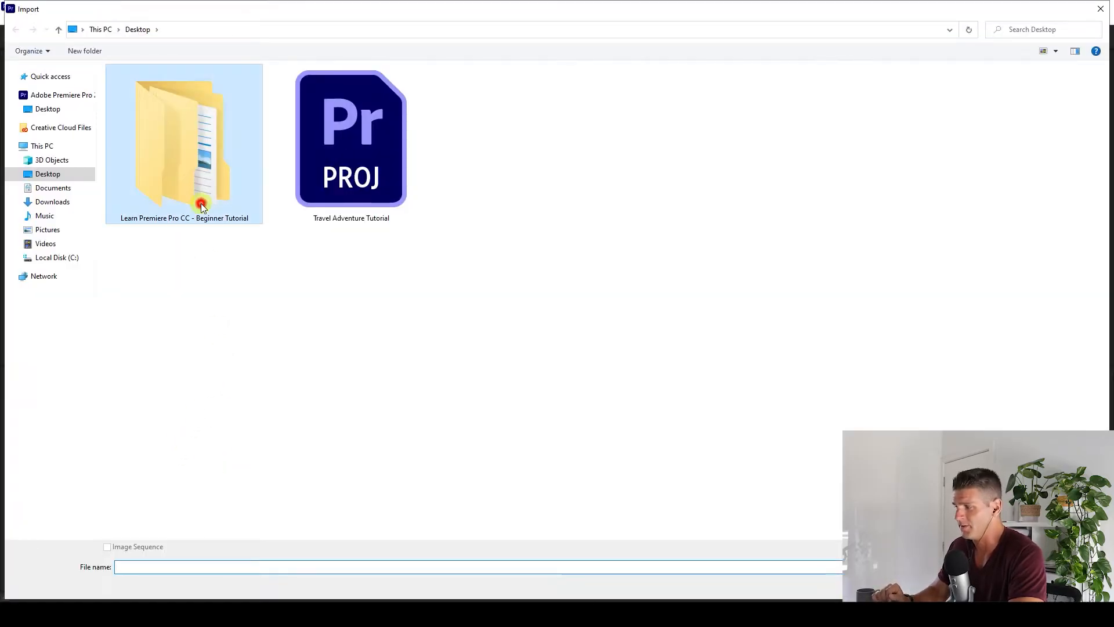
double_click(200, 205)
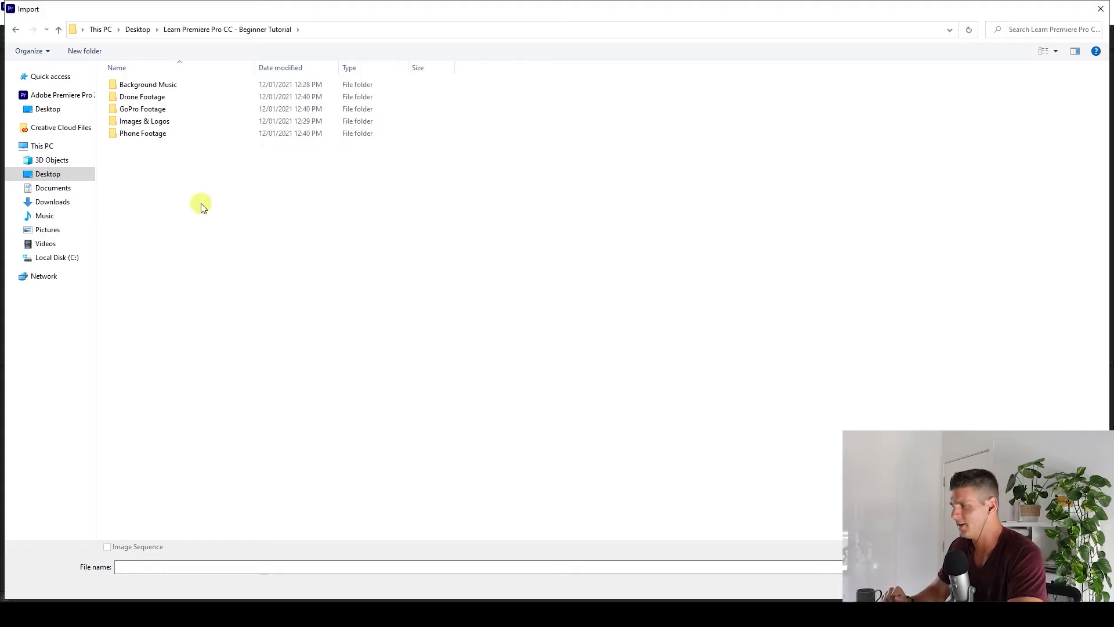
click(166, 97)
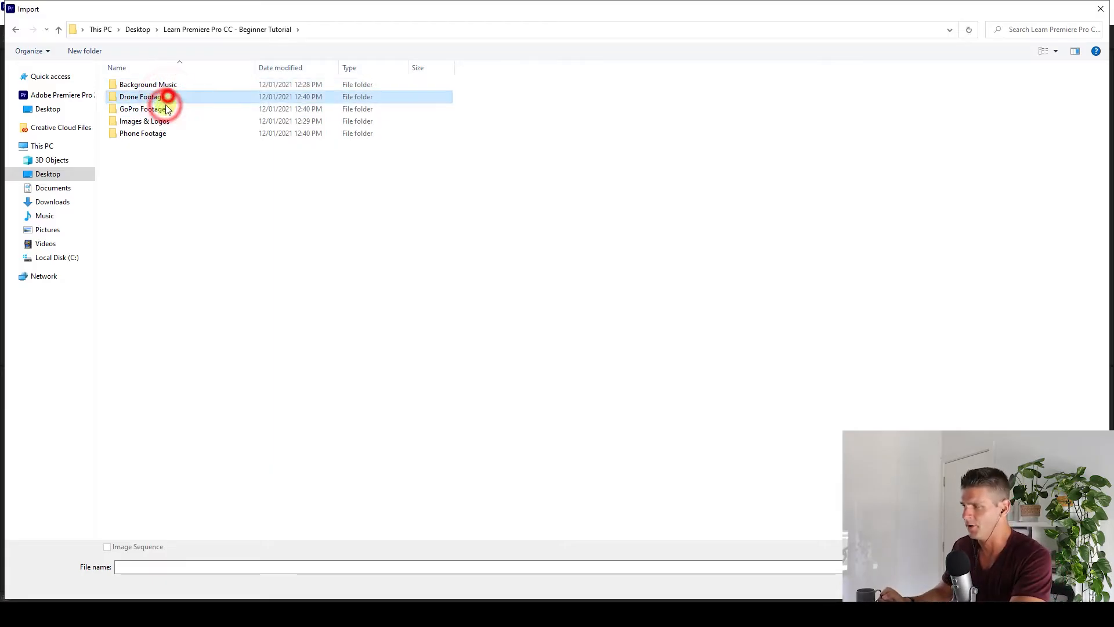
click(167, 108)
click(164, 120)
shift+click(161, 134)
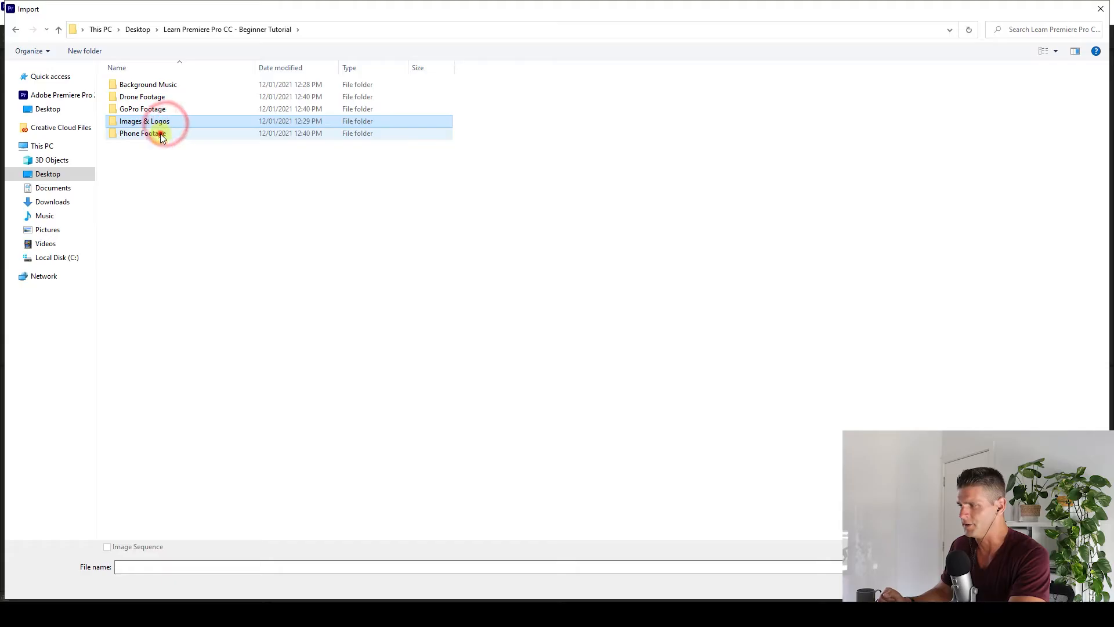
click(162, 134)
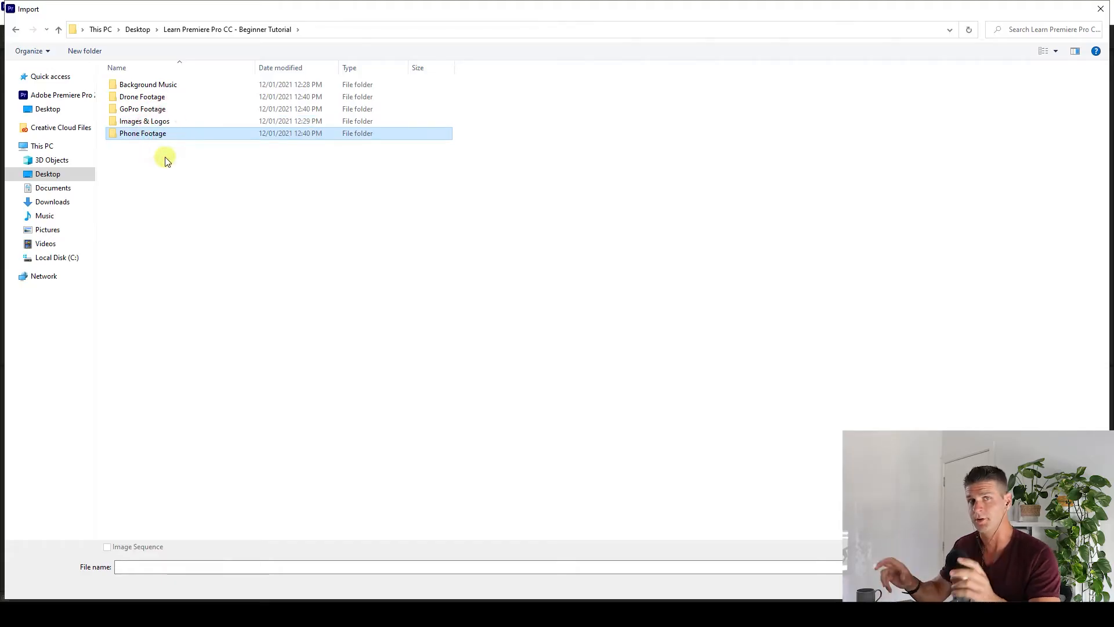
click(173, 188)
click(173, 84)
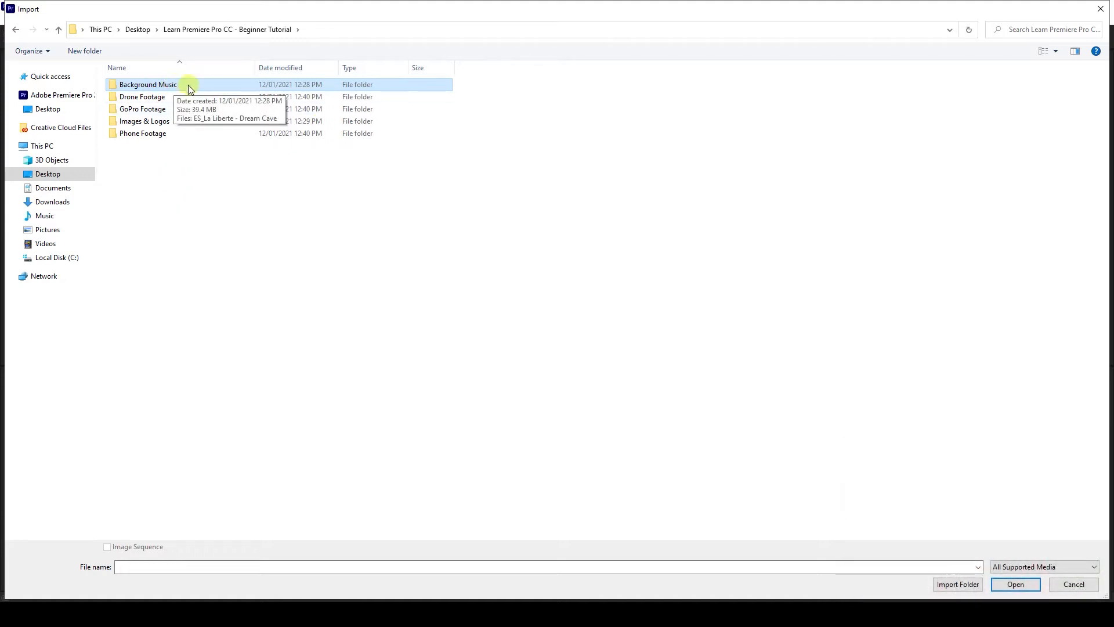
click(949, 584)
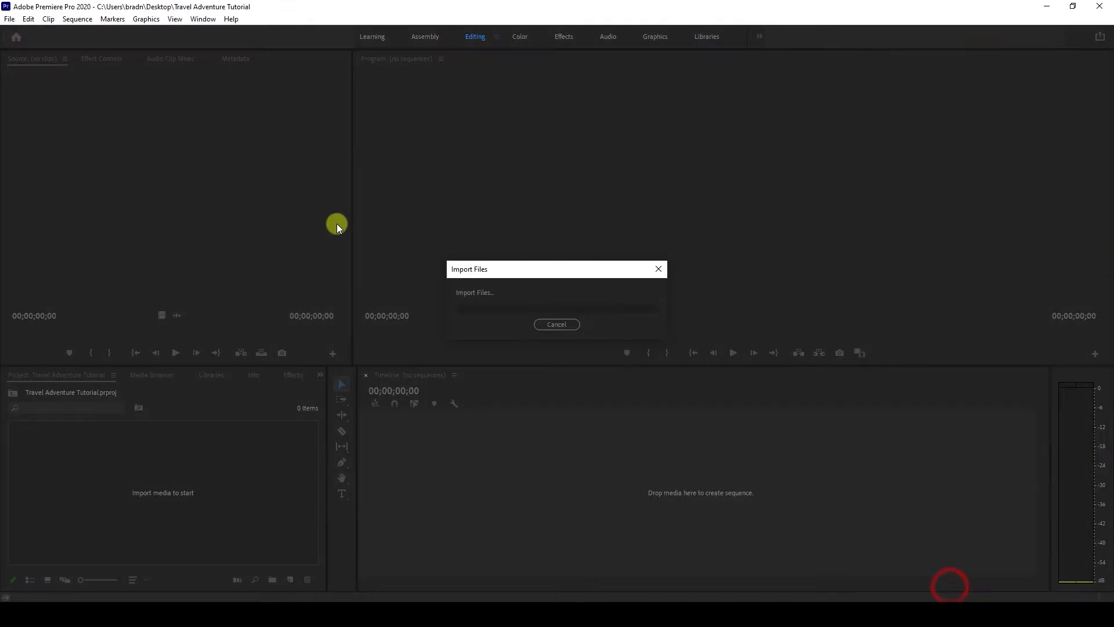
Import the Drone Footage folder from the Learn Premiere Pro CC - Beginner Tutorial folder into the project
double_click(229, 466)
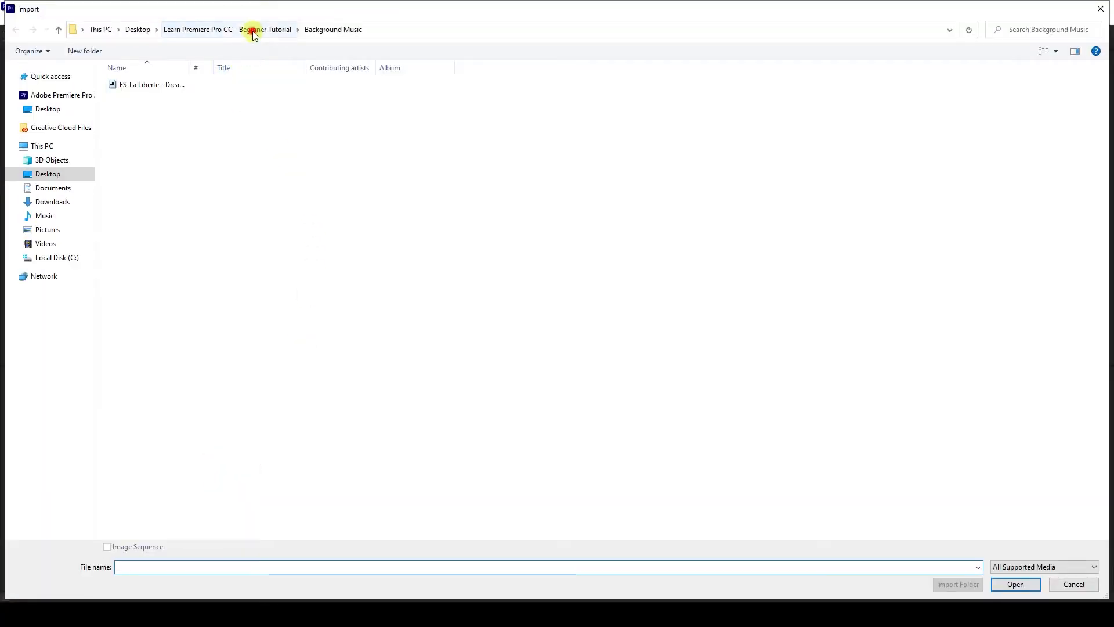
click(253, 32)
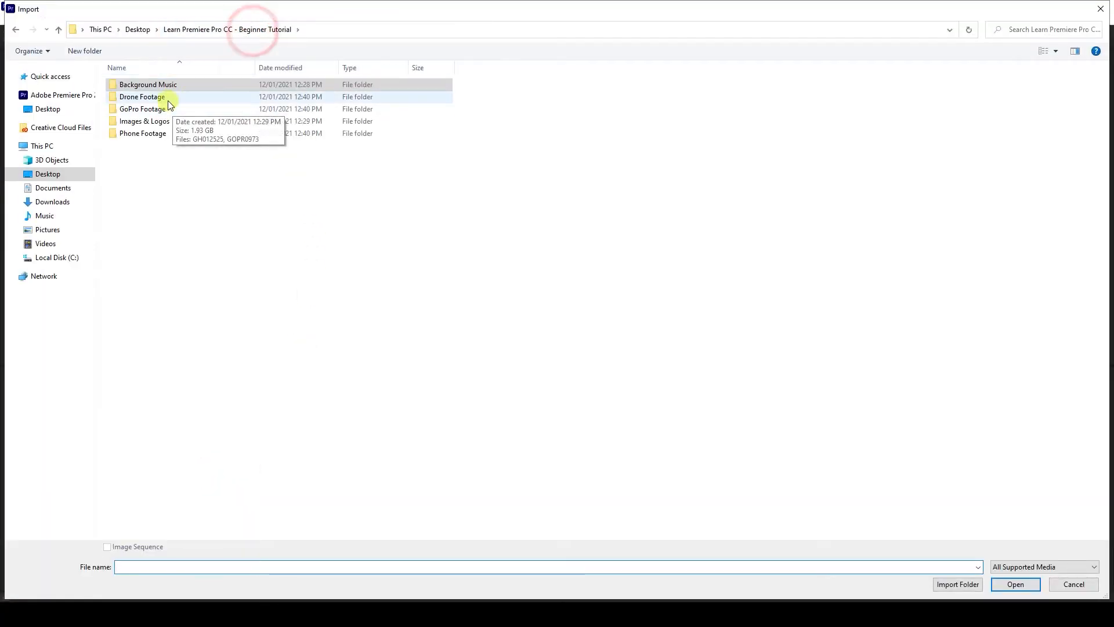
click(169, 97)
click(949, 585)
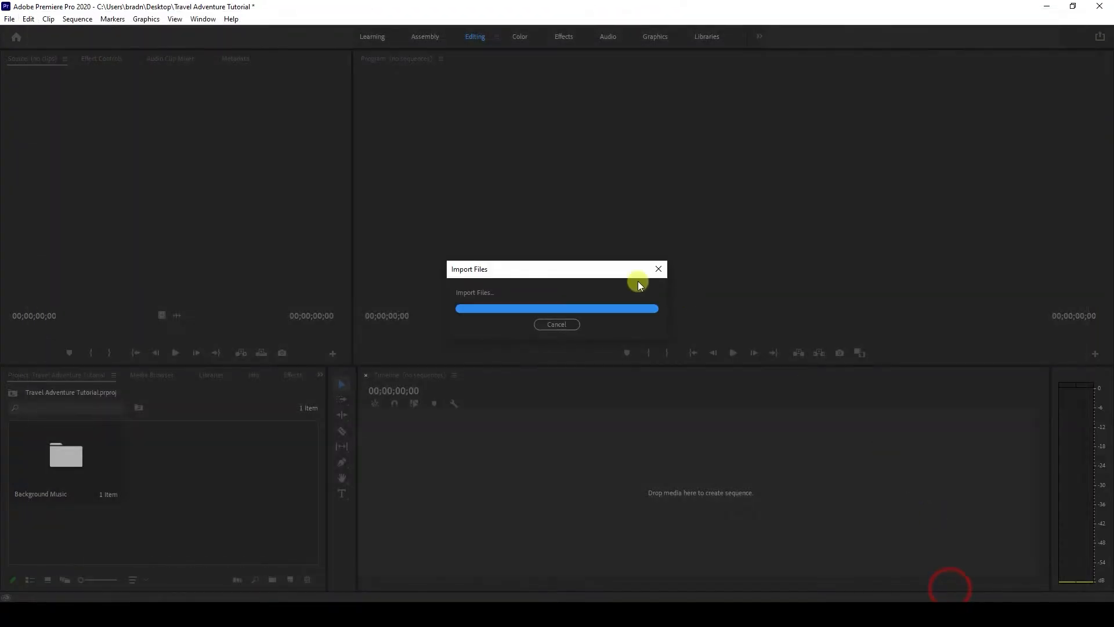
Import the GoPro Footage folder from the Learn Premiere Pro CC - Beginner Tutorial folder into the project
double_click(286, 455)
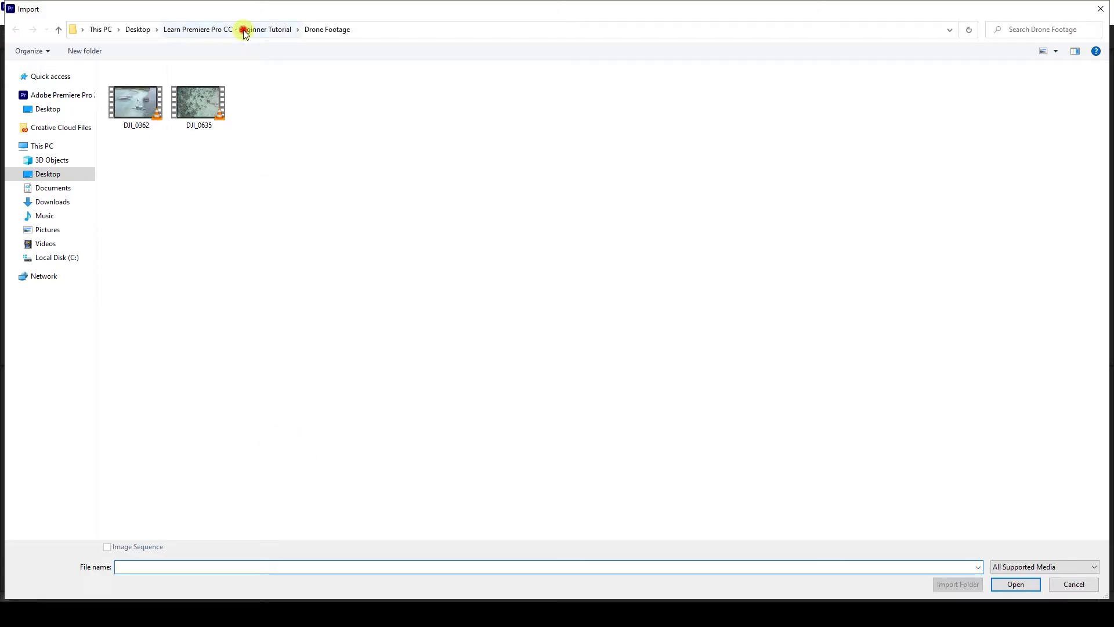
click(244, 32)
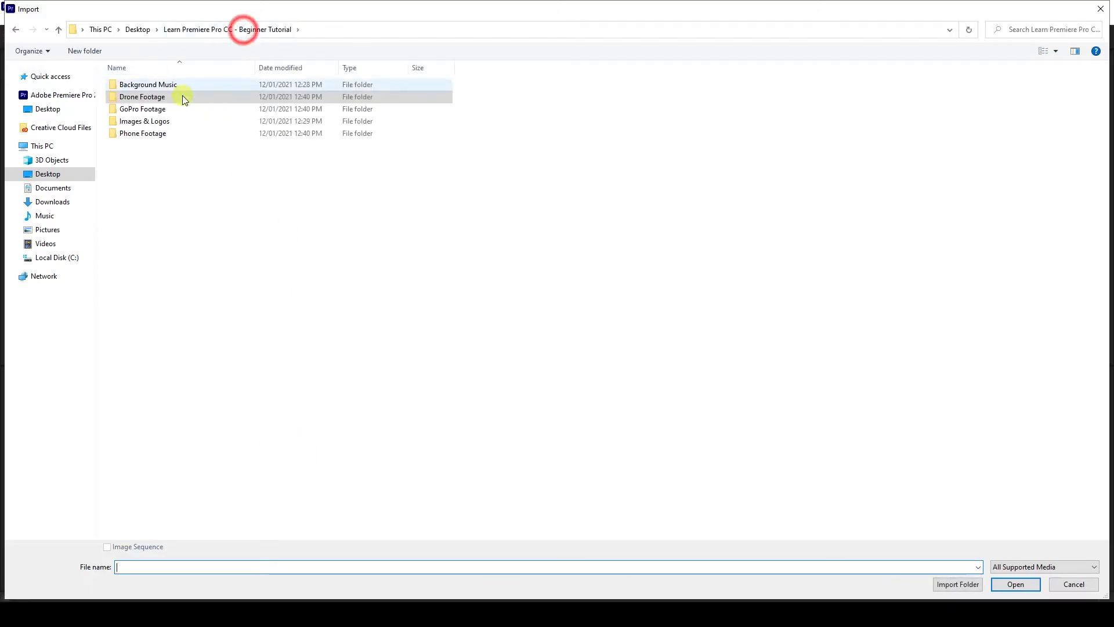
click(175, 108)
click(953, 584)
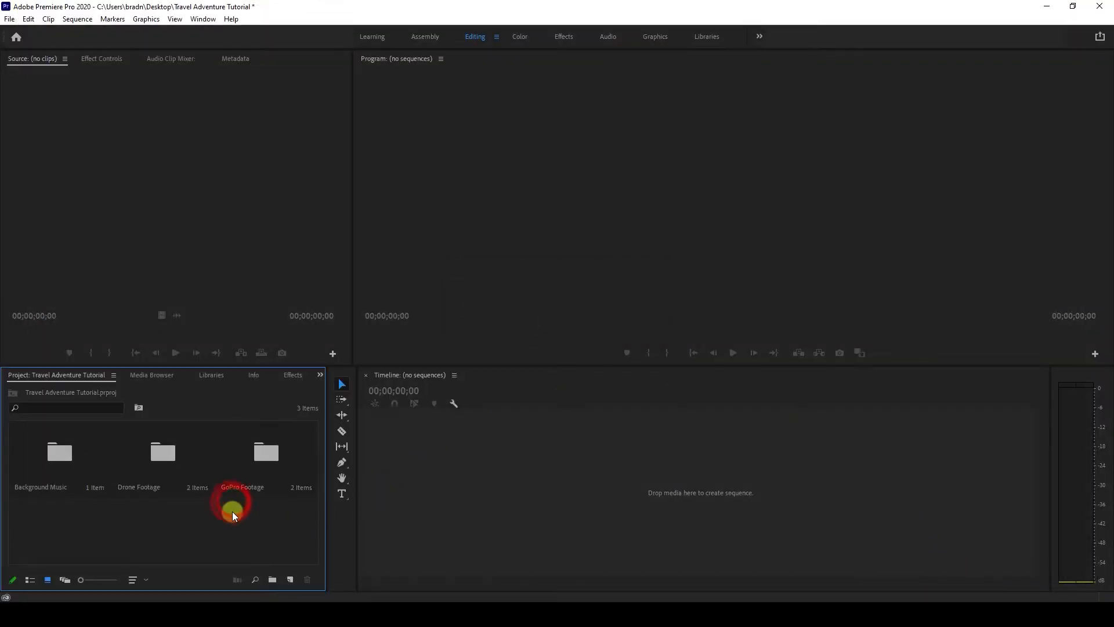
Import the Images & Logos folder from the Learn Premiere Pro CC - Beginner Tutorial folder into the project
double_click(232, 510)
click(257, 29)
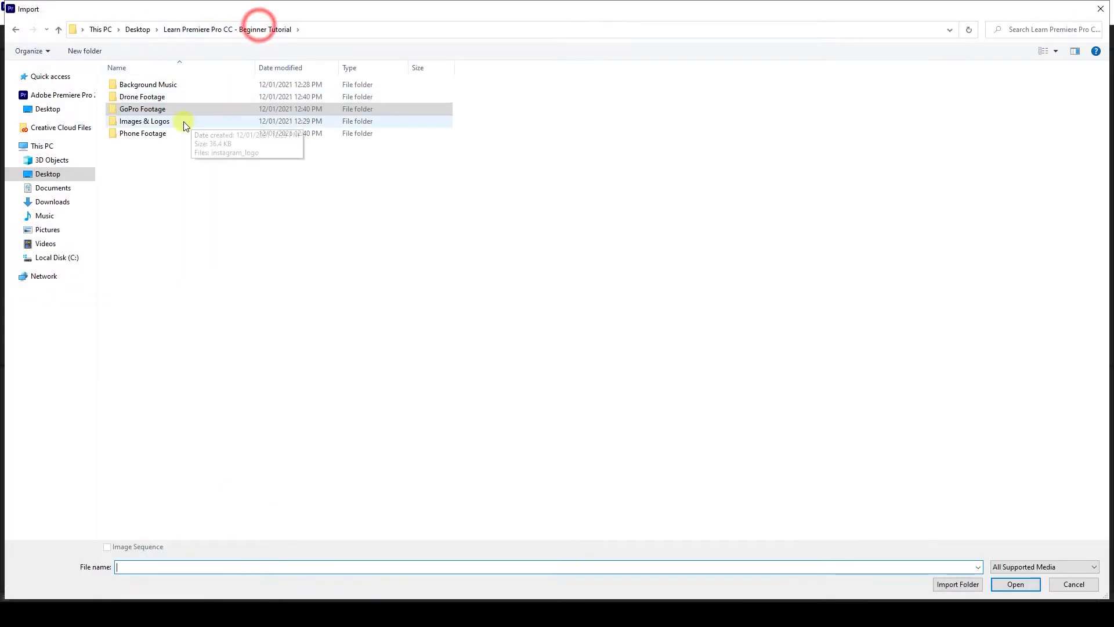
click(184, 125)
click(958, 584)
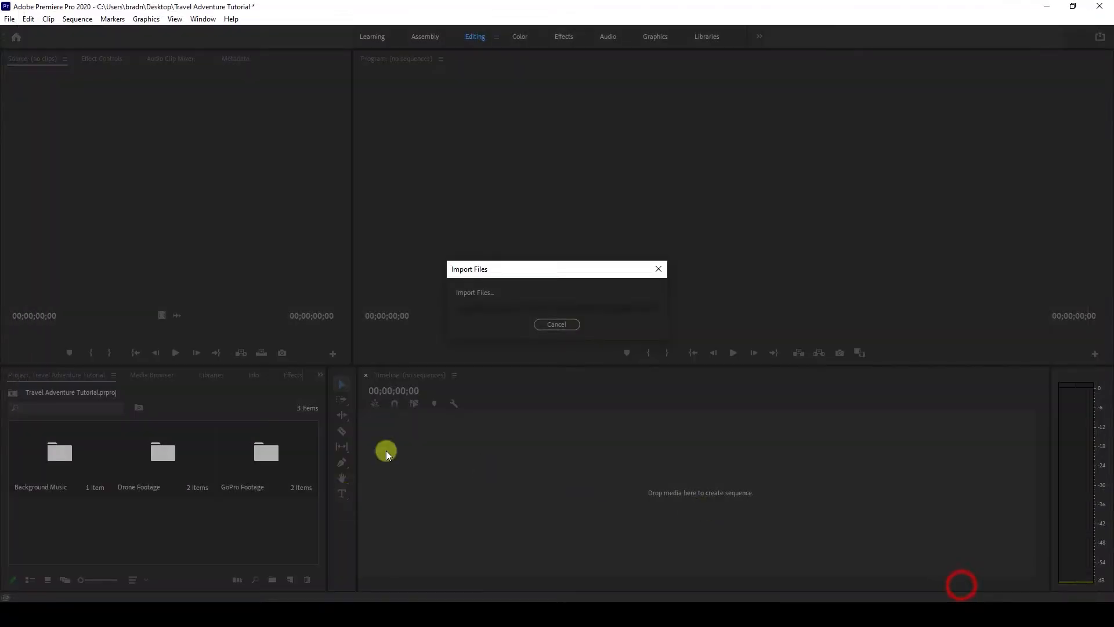
Import the Phone Footage folder from the Learn Premiere Pro CC - Beginner Tutorial folder into the project
double_click(250, 542)
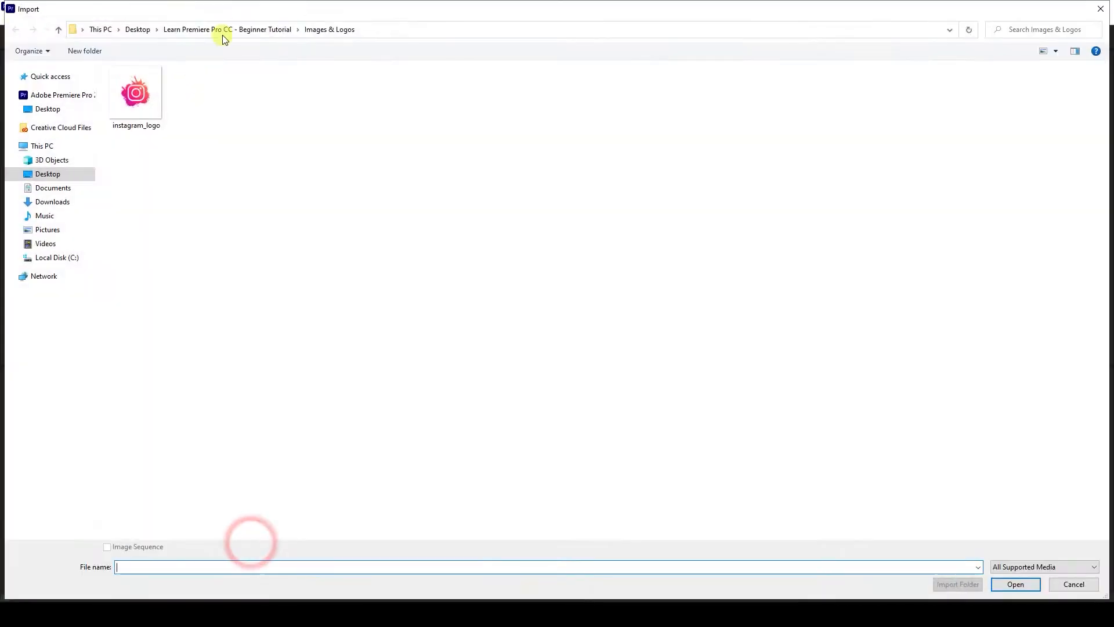
click(232, 31)
click(161, 134)
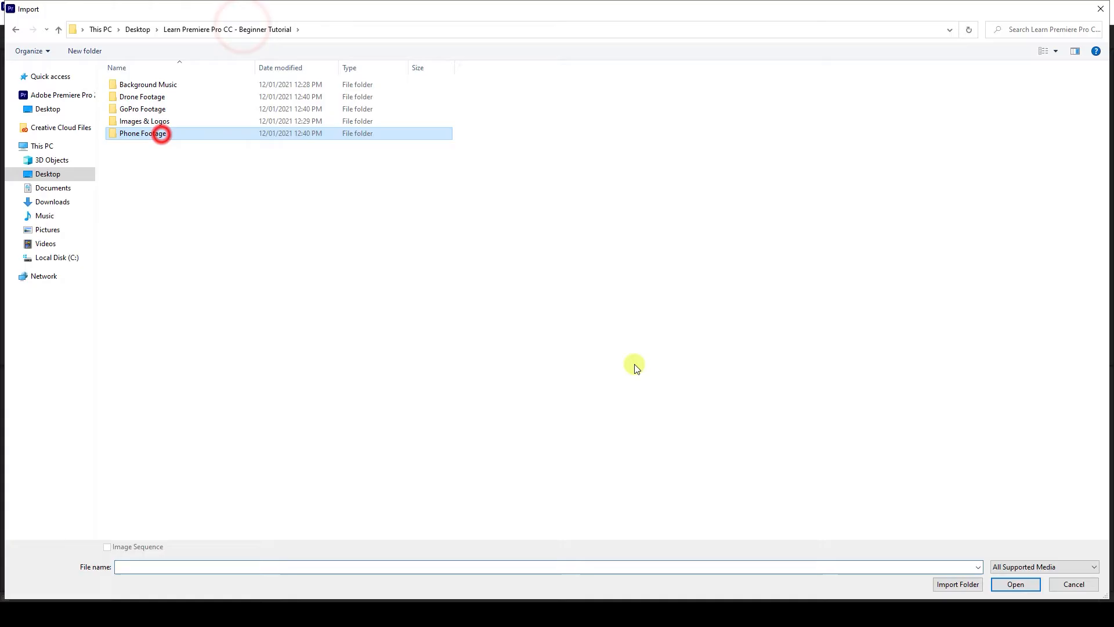
click(973, 586)
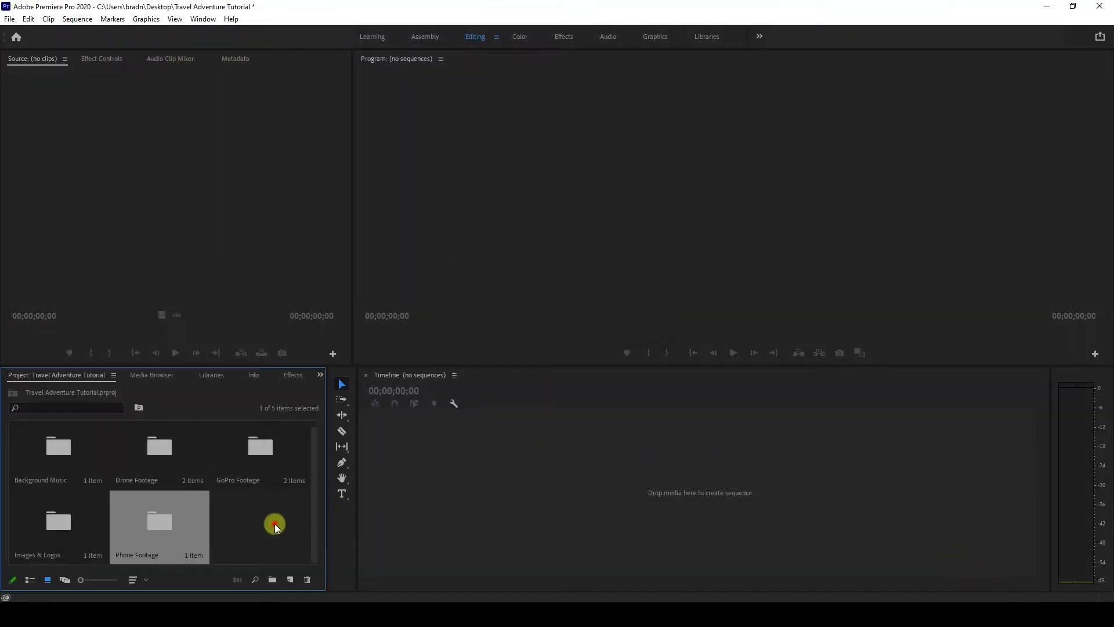
Look through the contents of the imported Background Music and Drone Footage bins, returning to the project's root level
click(274, 523)
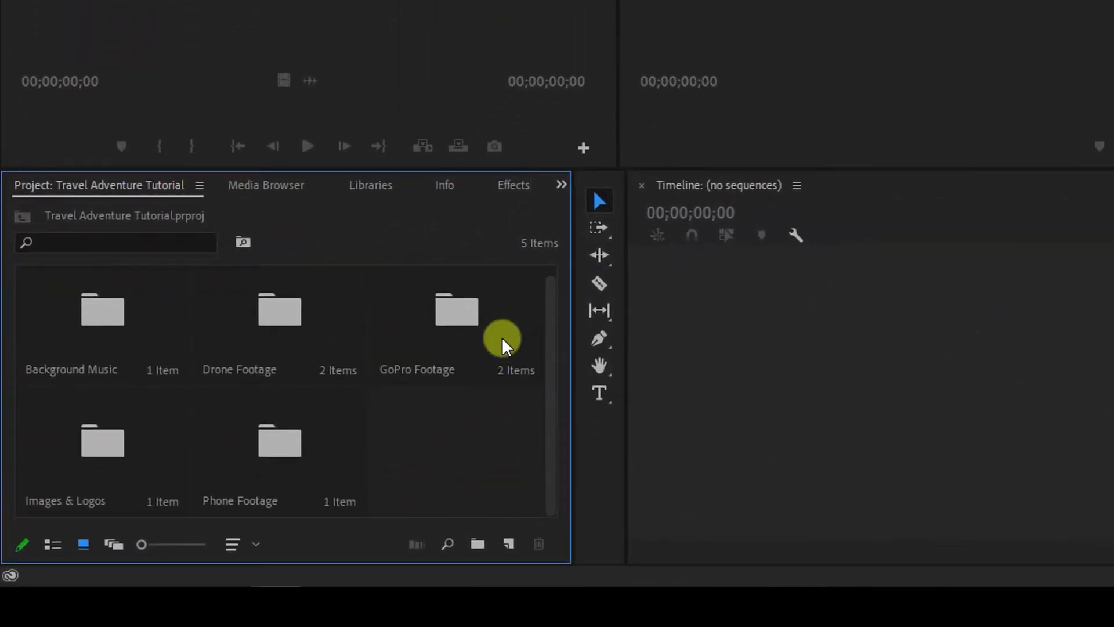
drag(478, 469, 3, 213)
click(473, 440)
double_click(121, 332)
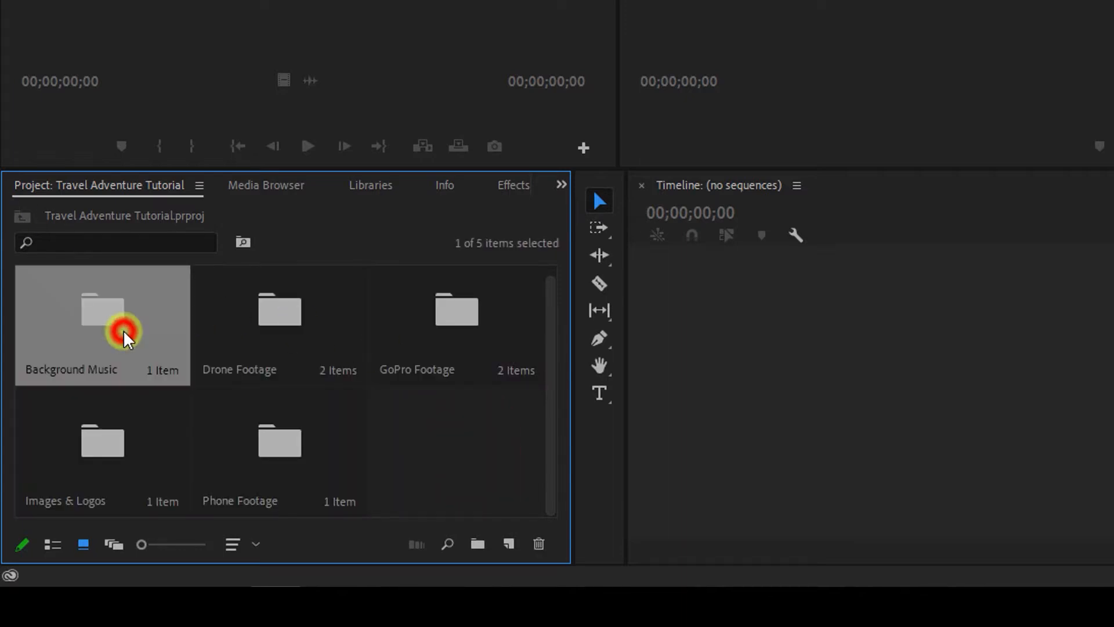
click(127, 339)
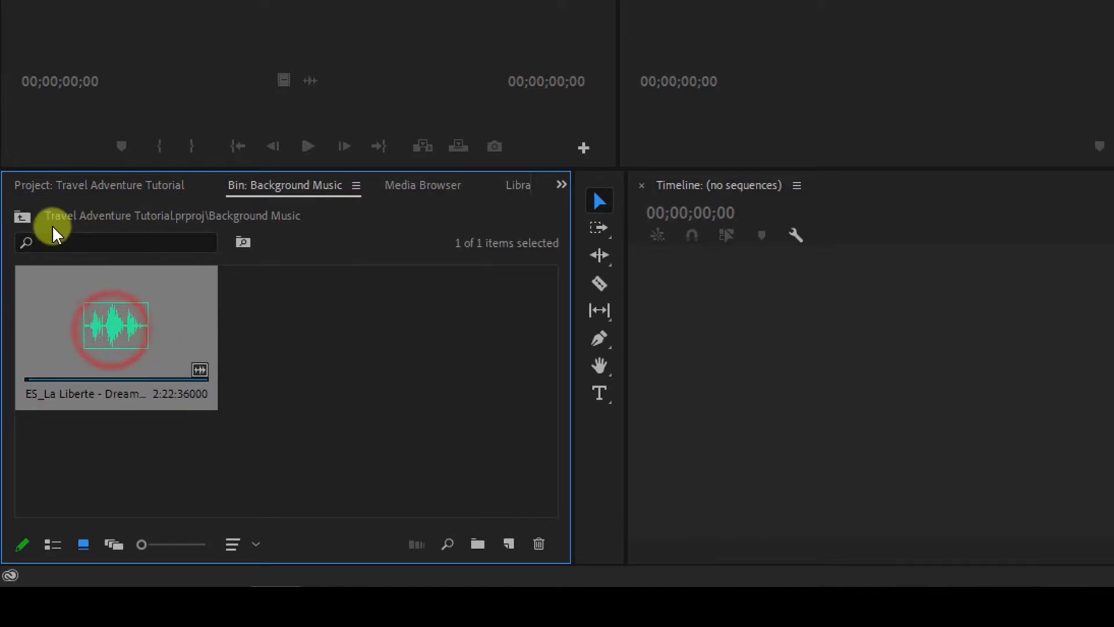
click(22, 220)
double_click(290, 319)
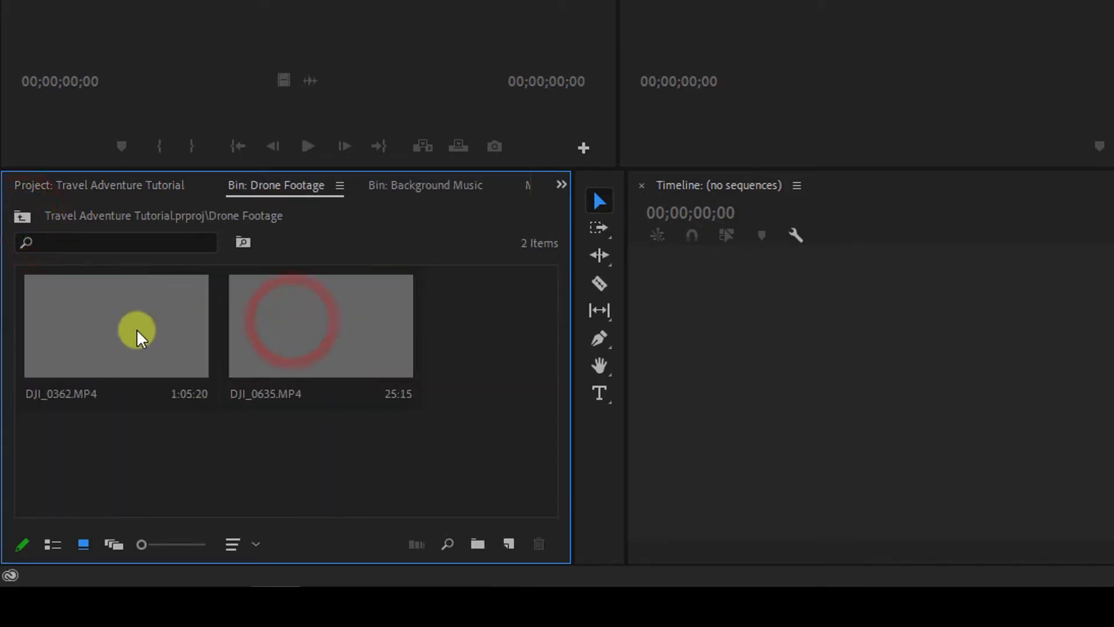
click(29, 216)
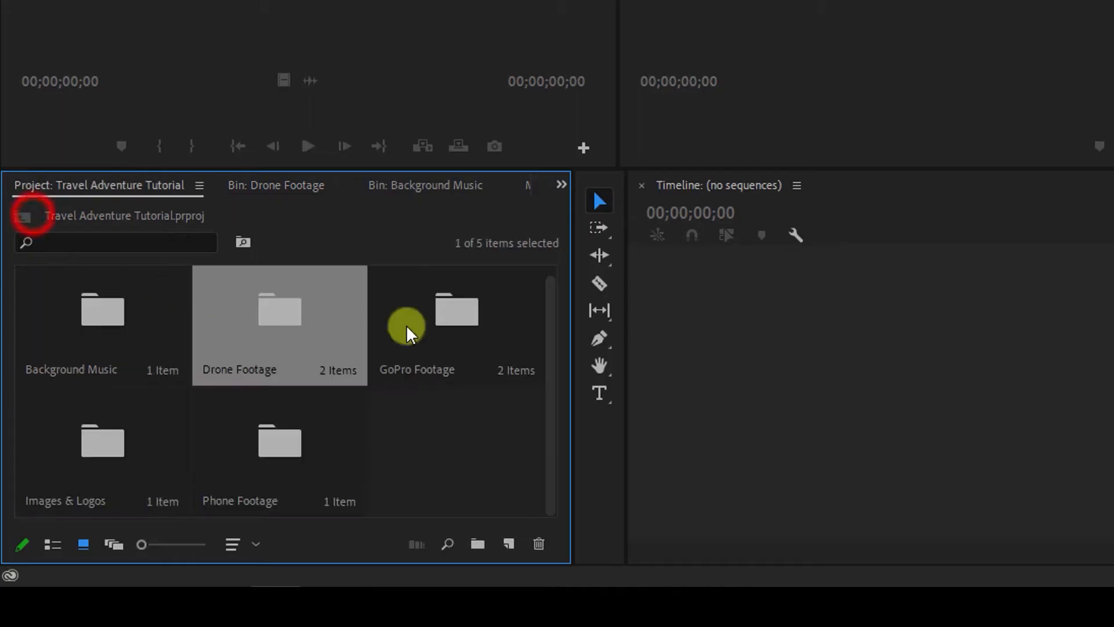
Examine the GoPro Footage bin in list view and icon view, and return to the project's root level
double_click(454, 323)
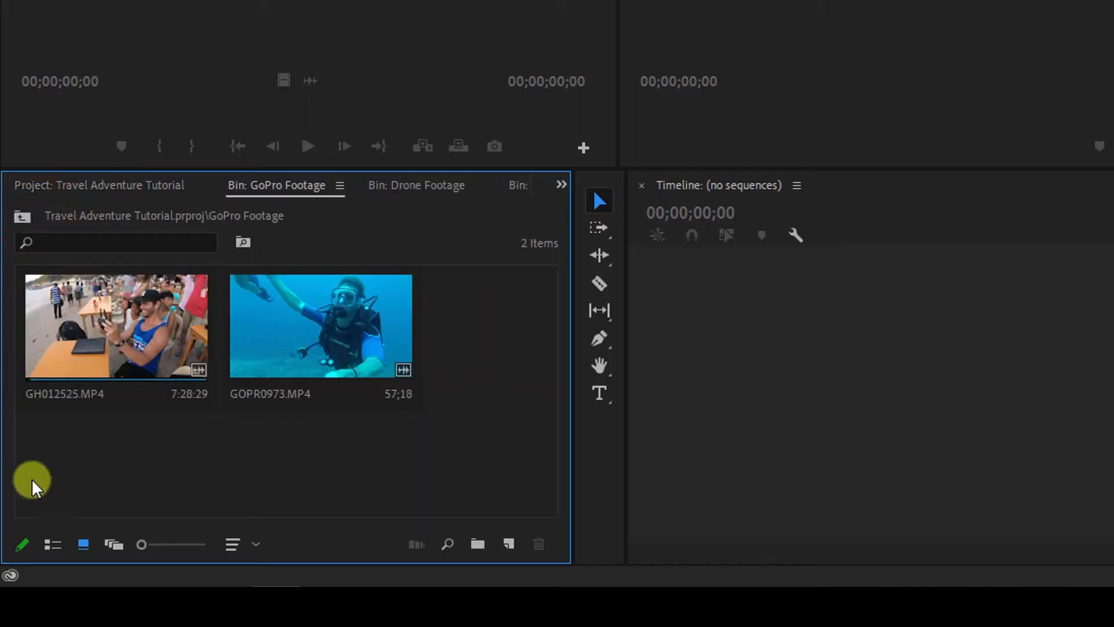
click(53, 543)
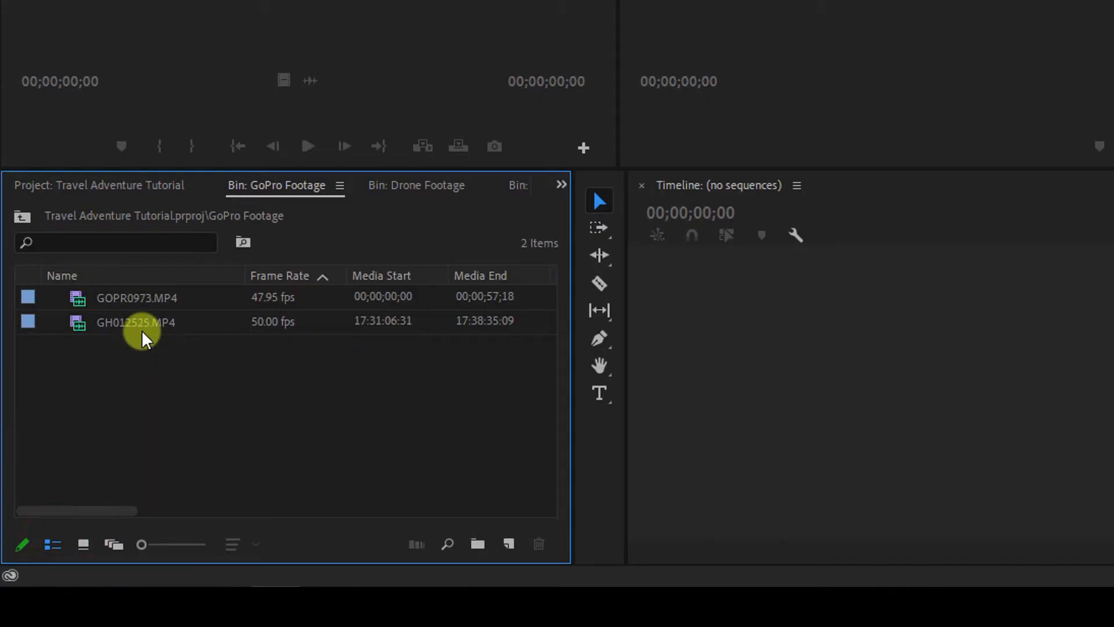
click(86, 544)
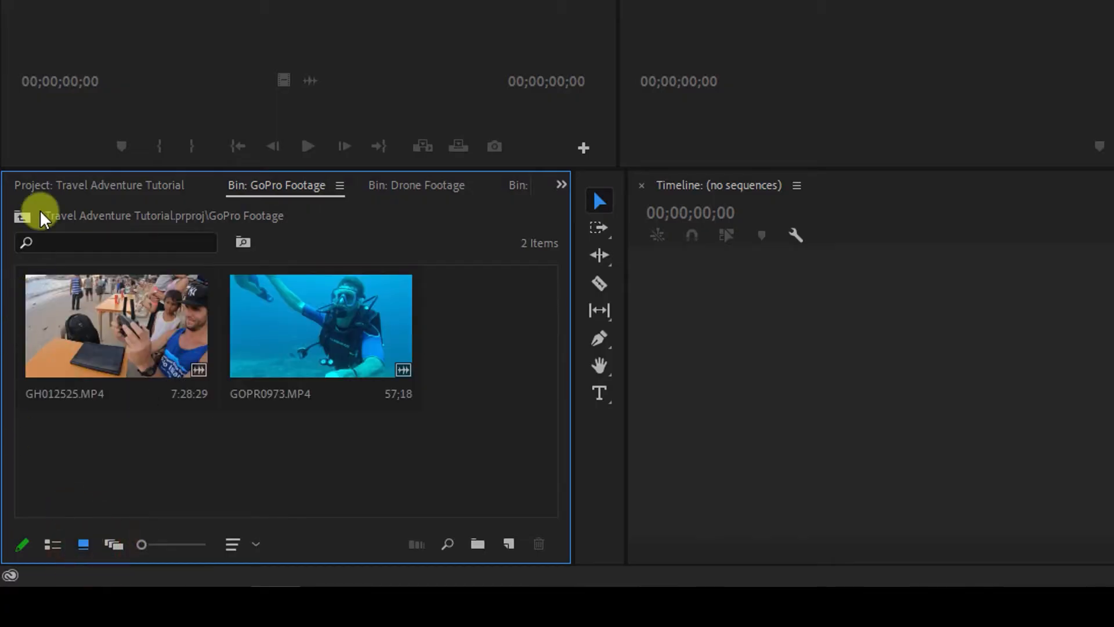
click(23, 217)
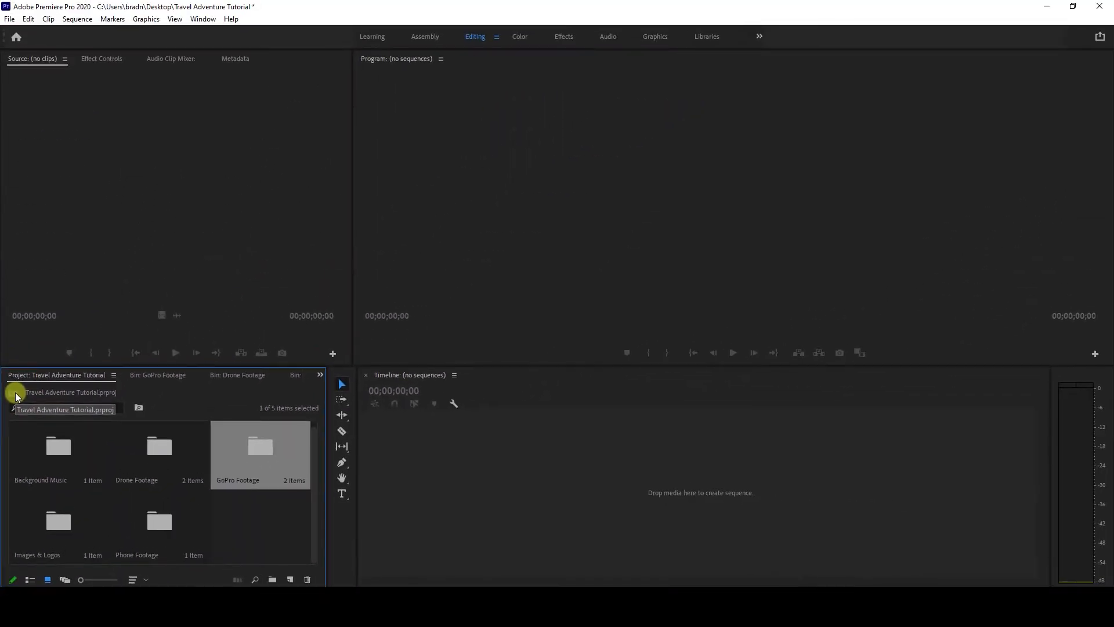
click(251, 534)
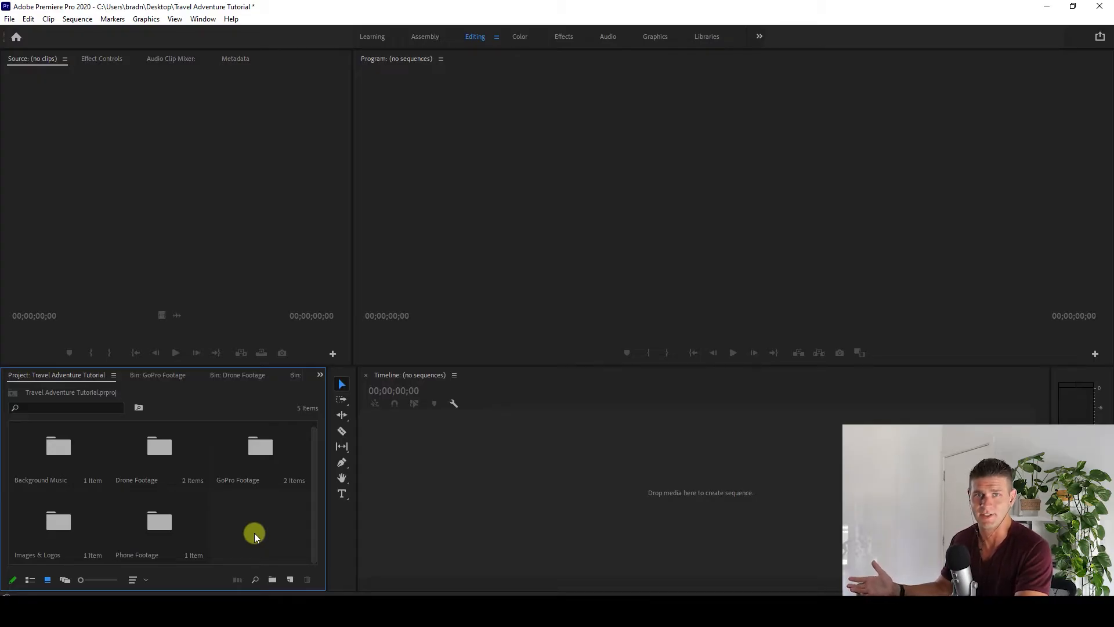
click(479, 515)
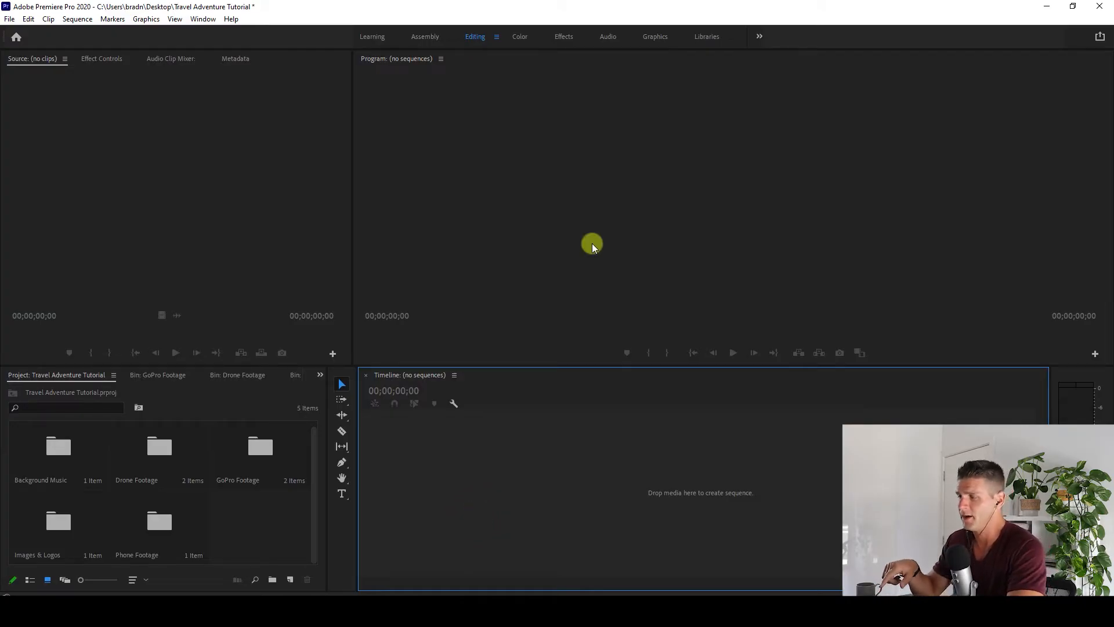
click(592, 240)
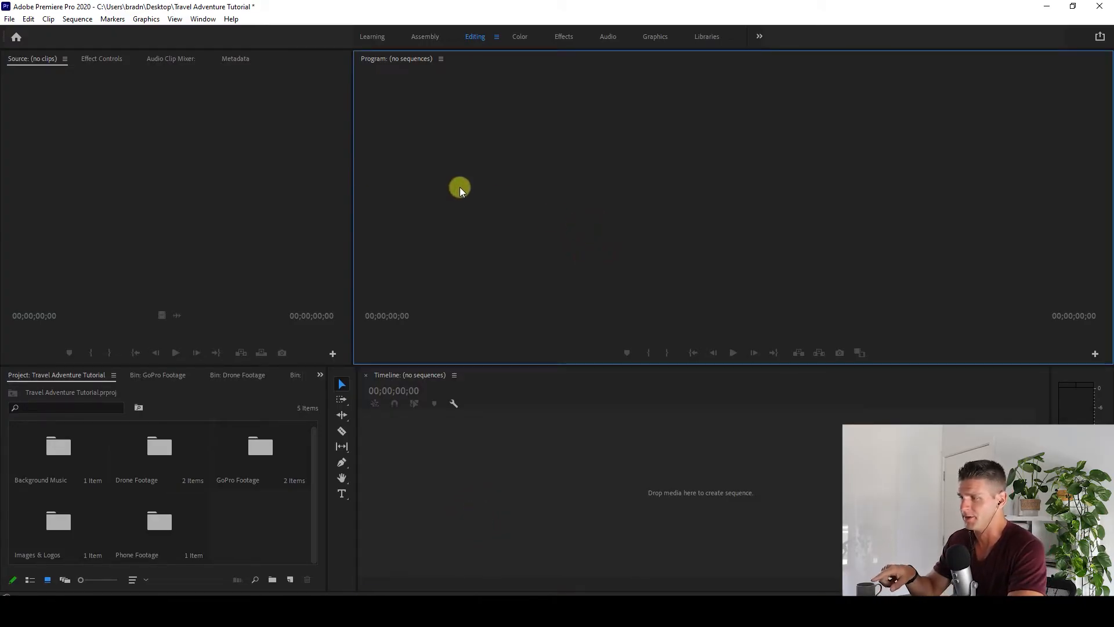
click(214, 175)
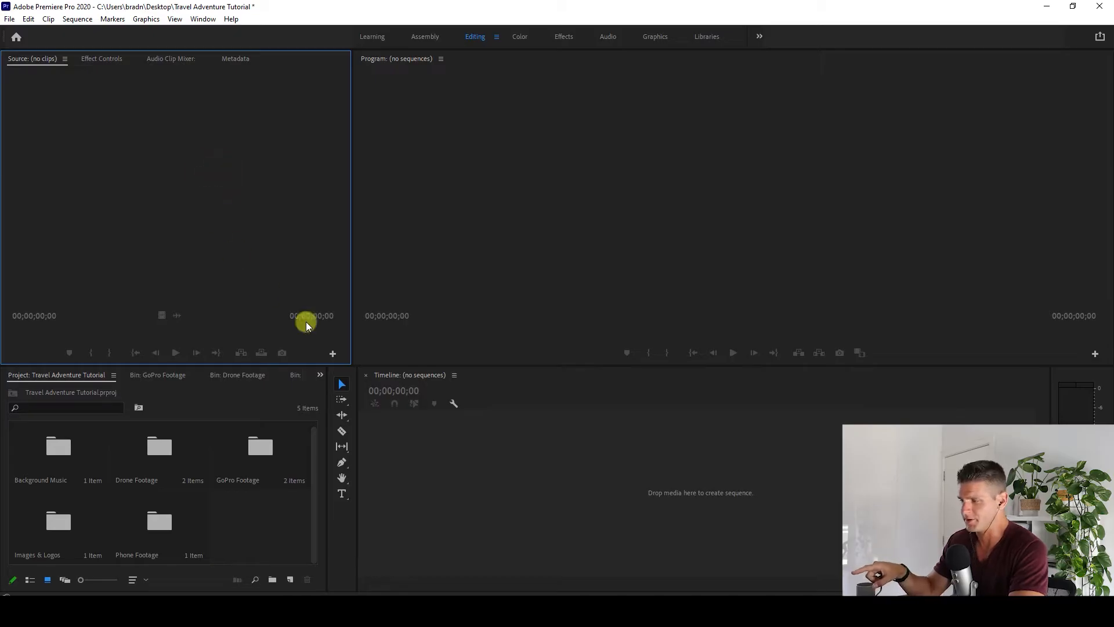
click(580, 503)
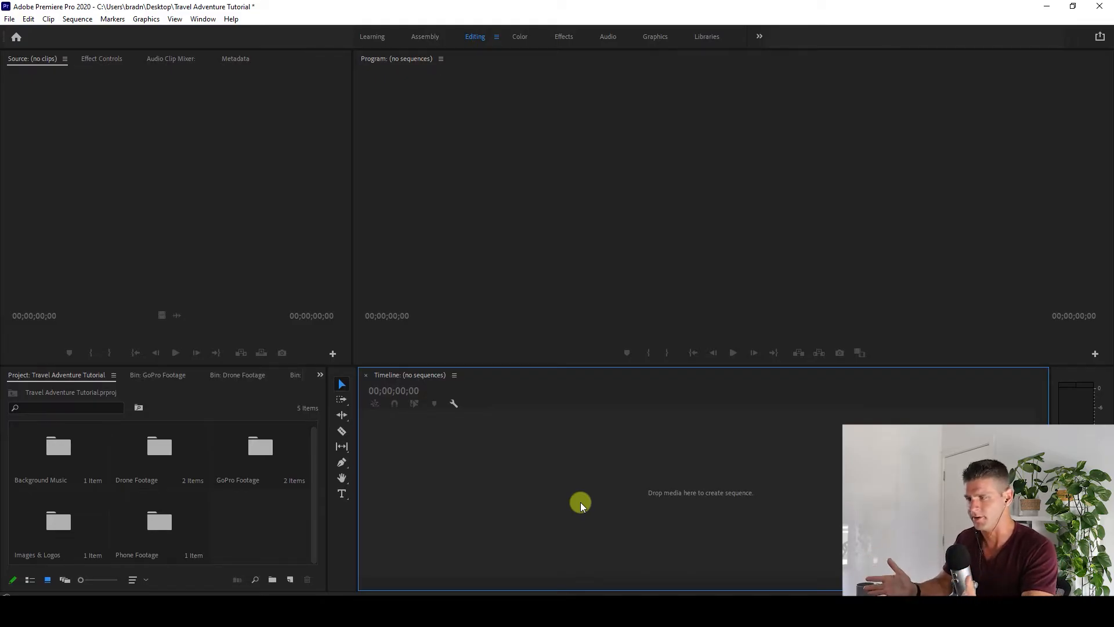
click(642, 209)
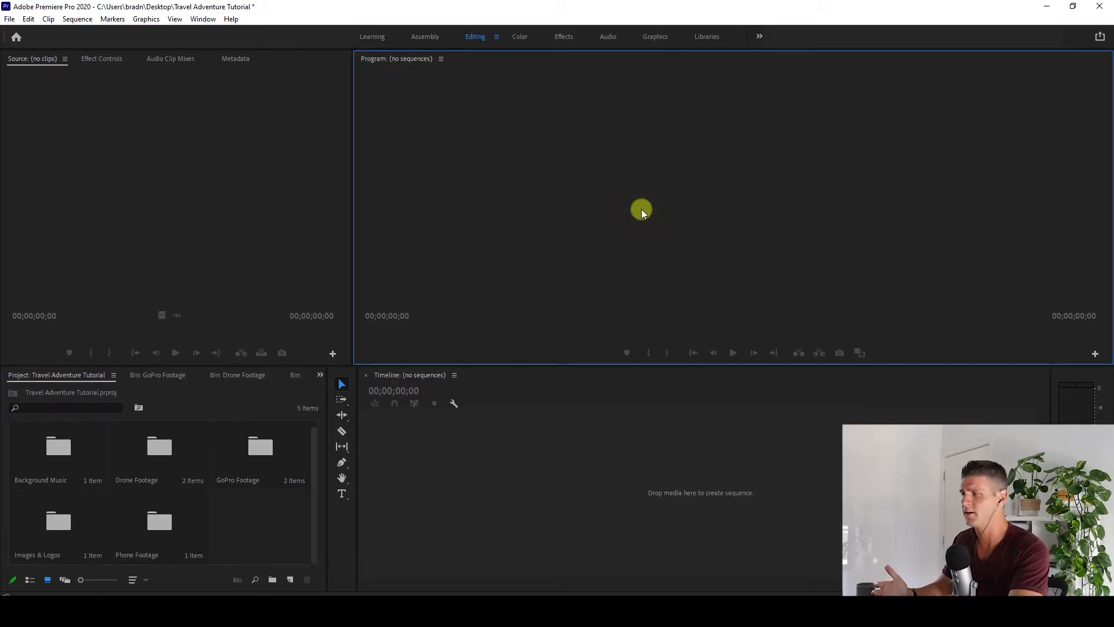
click(144, 144)
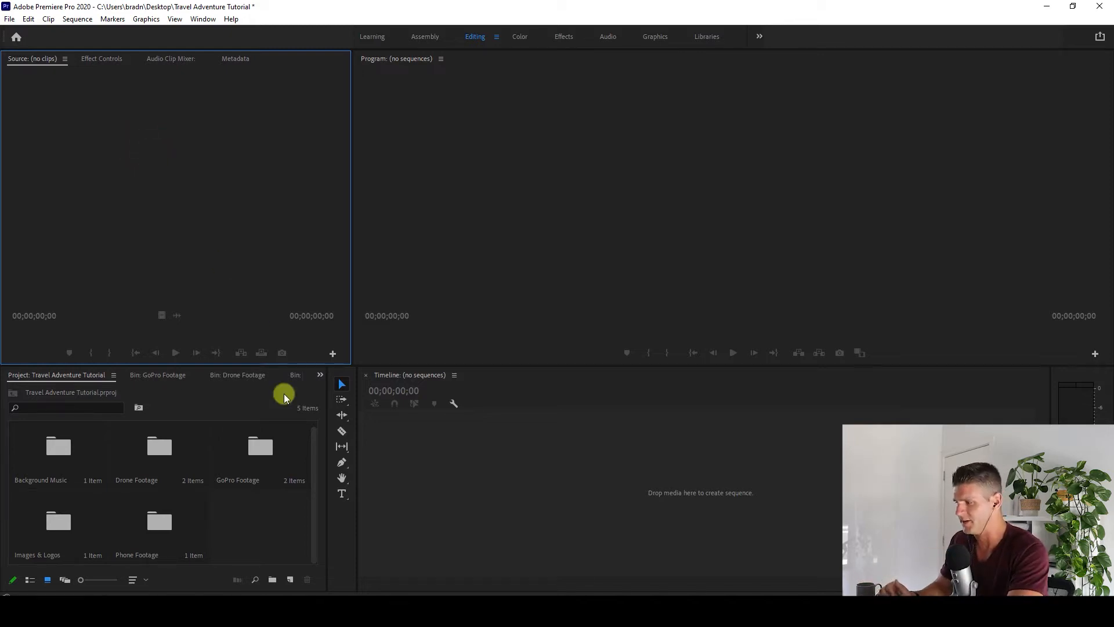
click(348, 509)
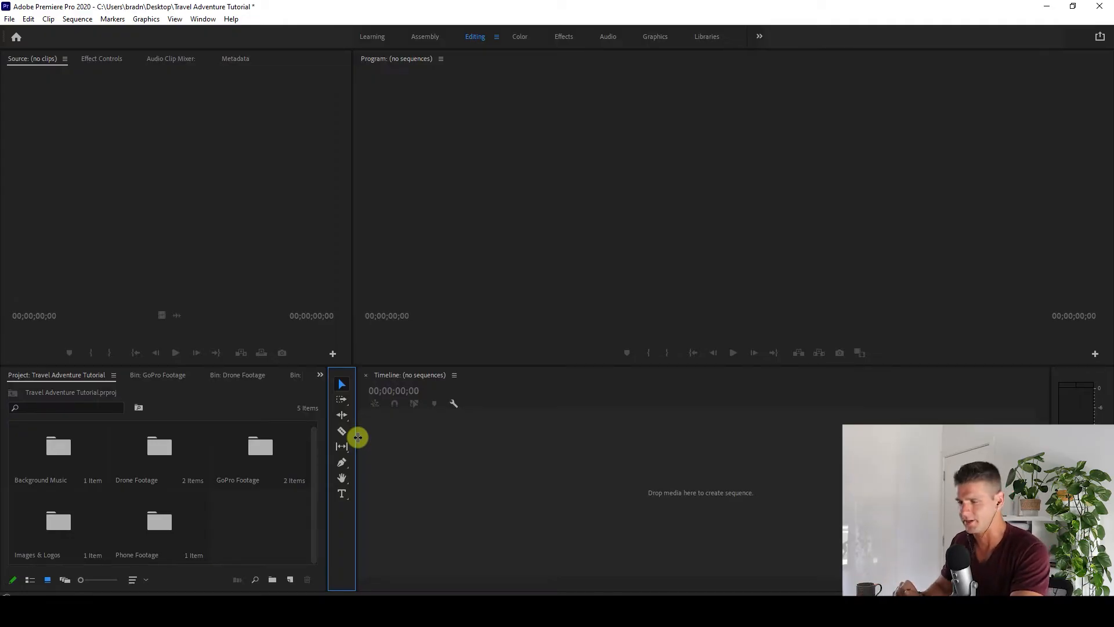
Create a new sequence from the DJI_0362.MP4 clip in the Drone Footage bin
click(289, 515)
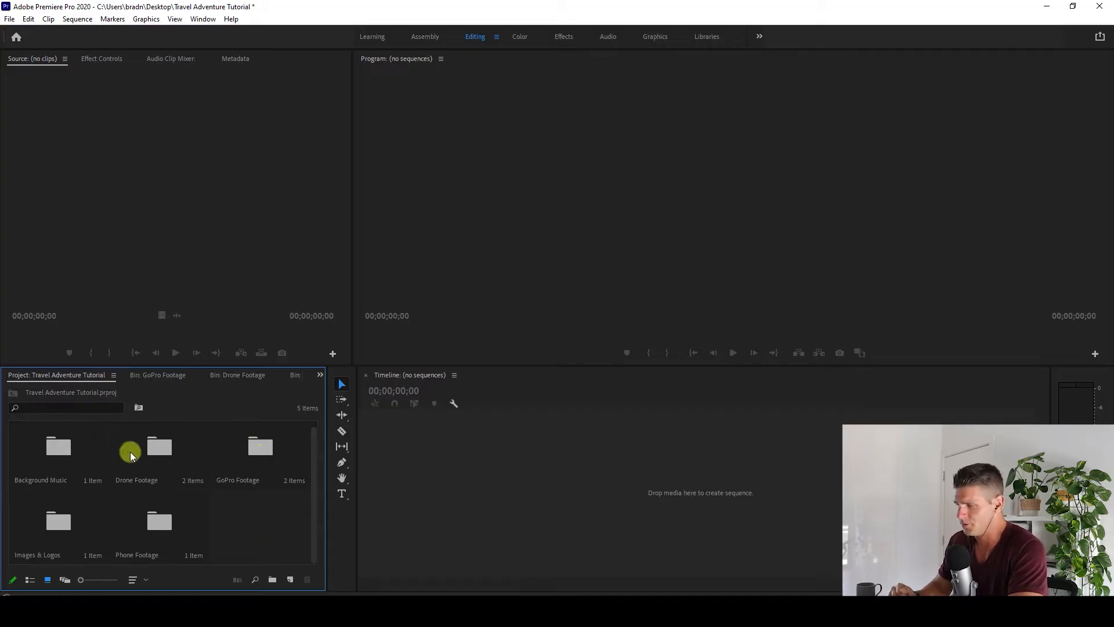
double_click(164, 458)
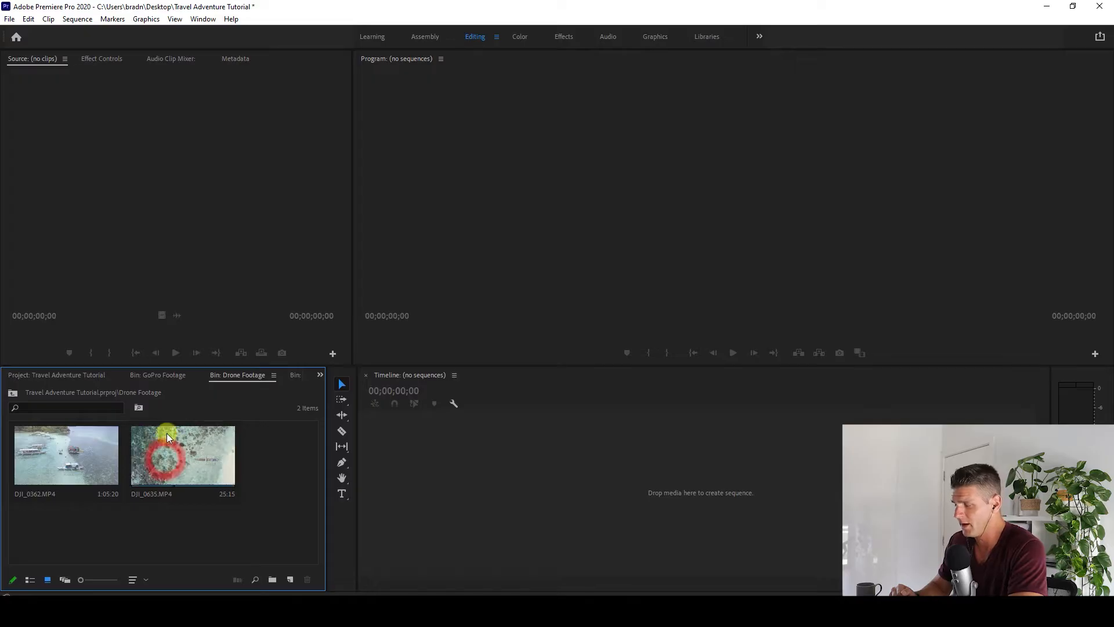
right_click(61, 451)
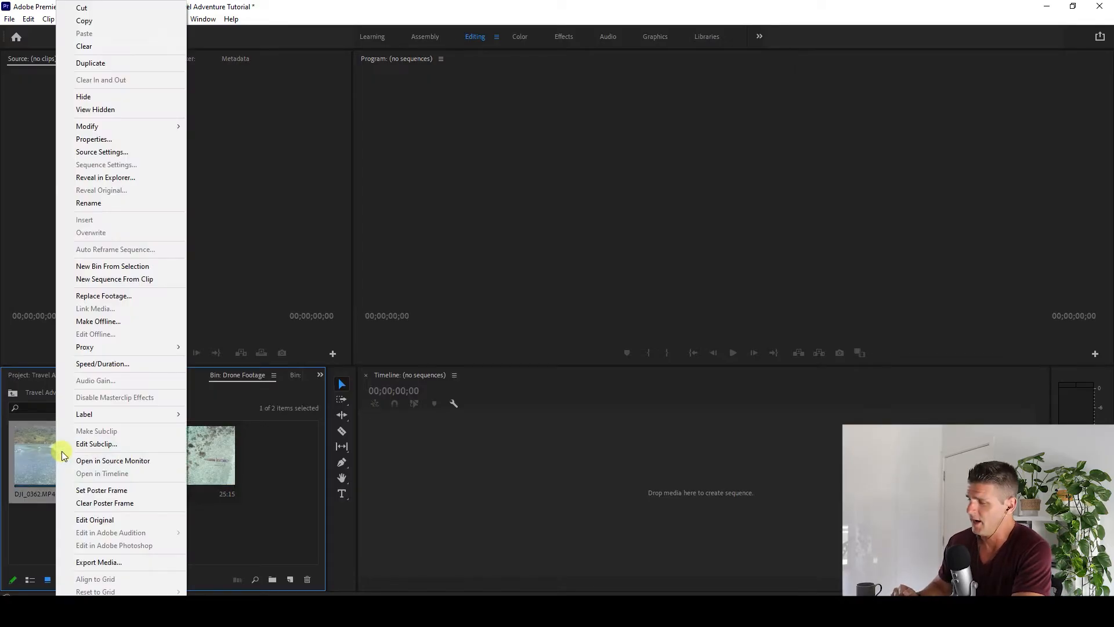
click(137, 279)
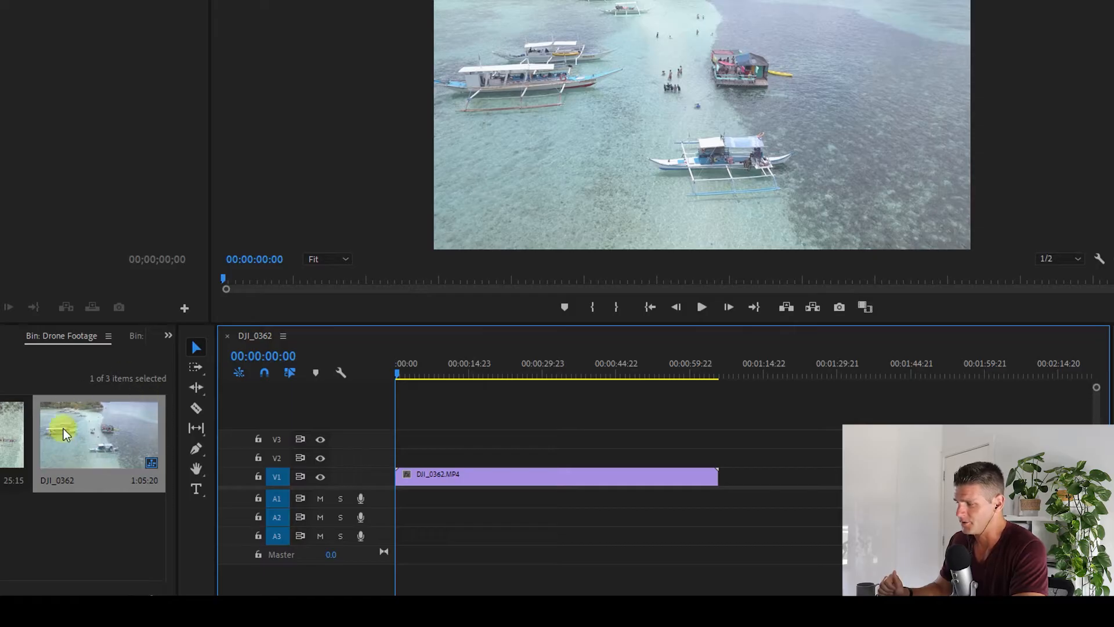
Rename the DJI_0362 sequence in the Drone Footage bin as "Travel Adventure Tutorial"
drag(77, 522, 125, 447)
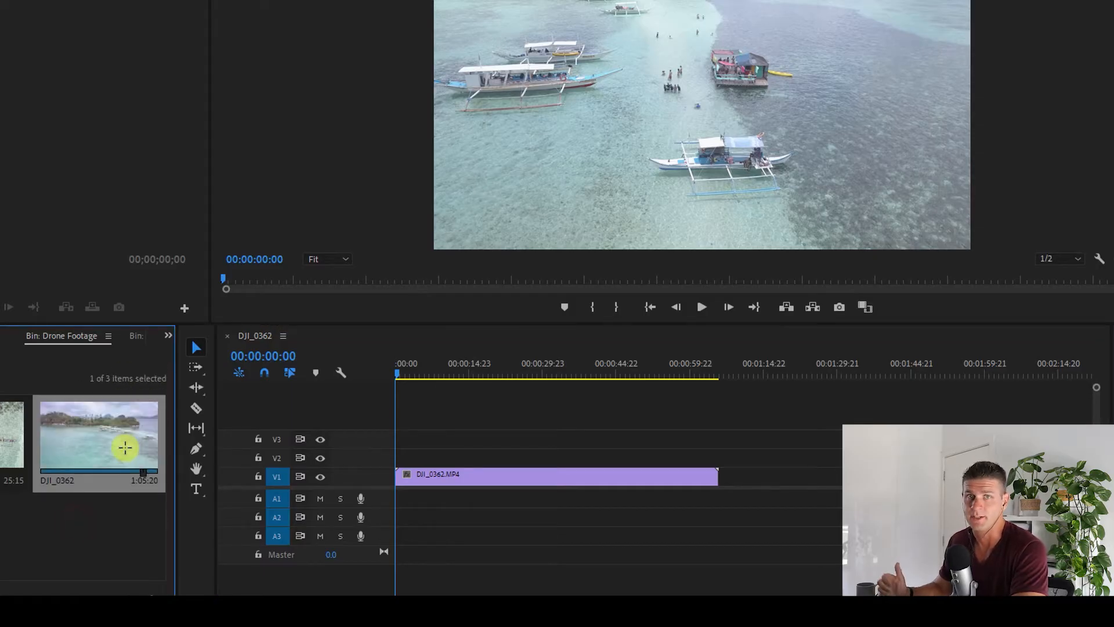
click(55, 481)
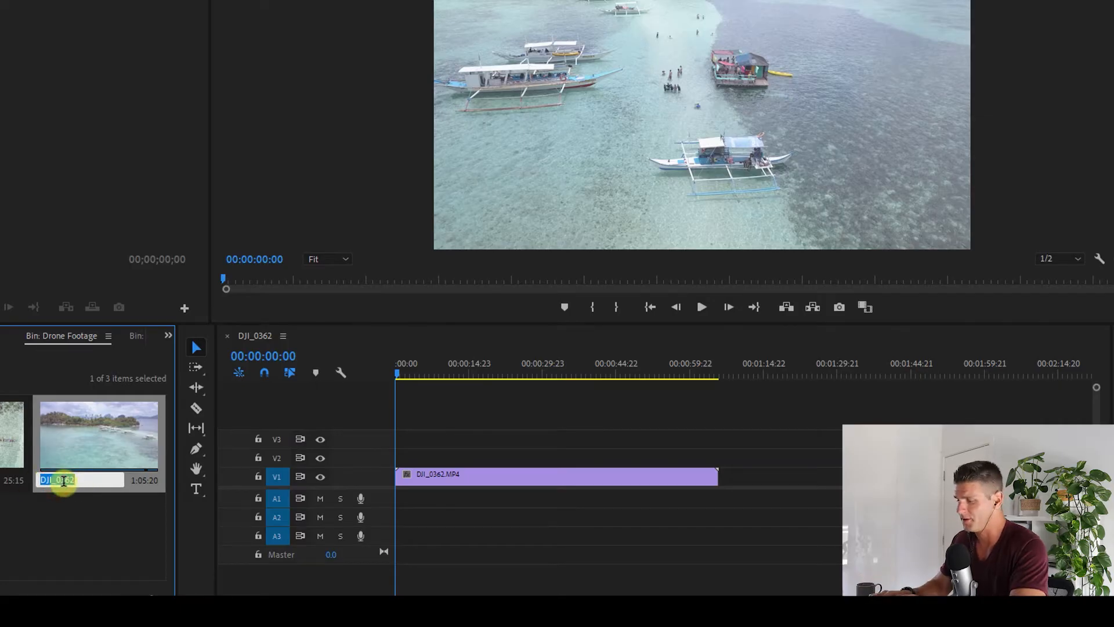
text(T)
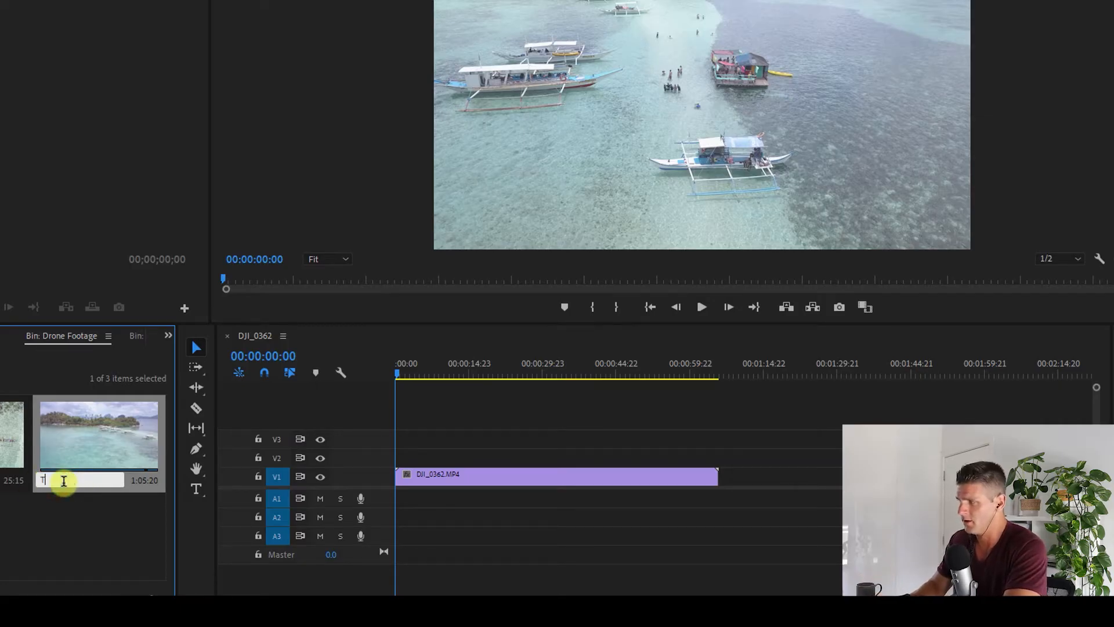
text(ravel Adve)
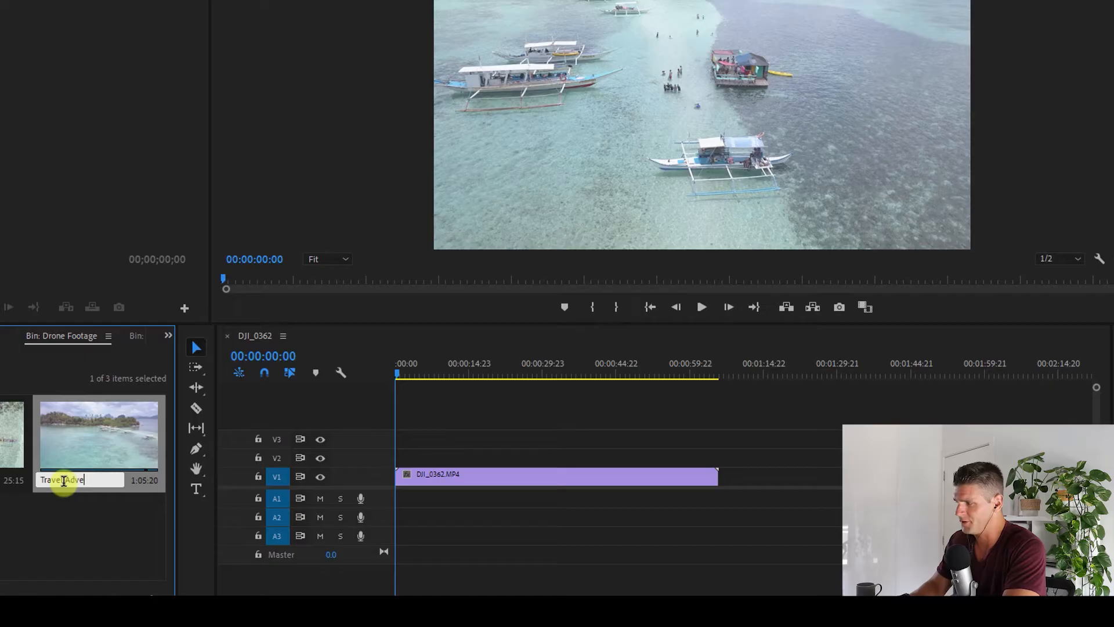
text(nture Tutorial)
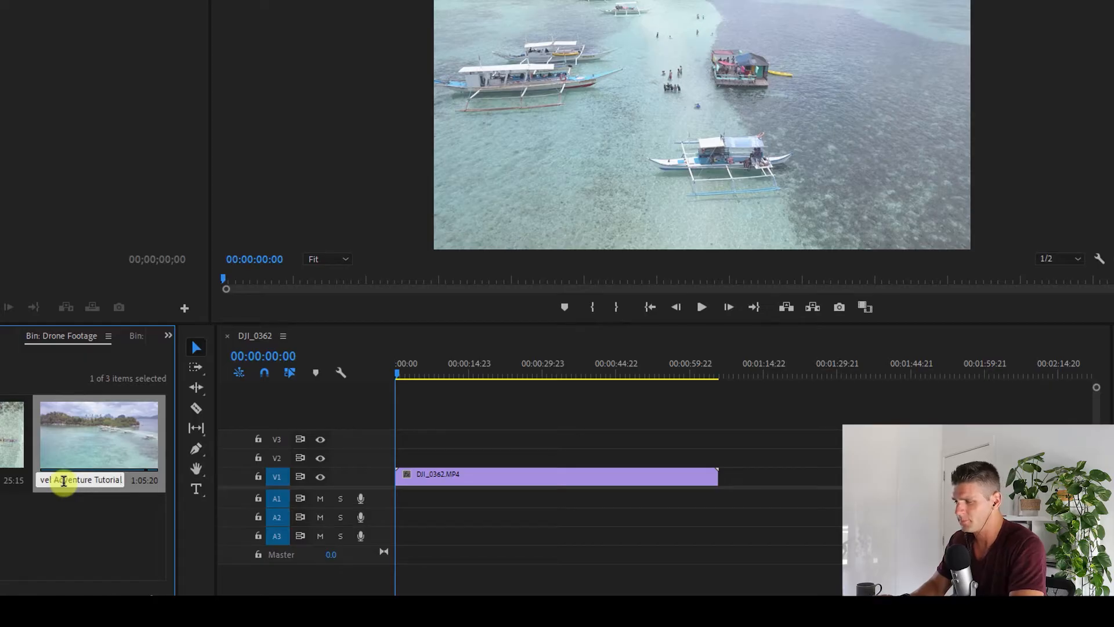
key(Return)
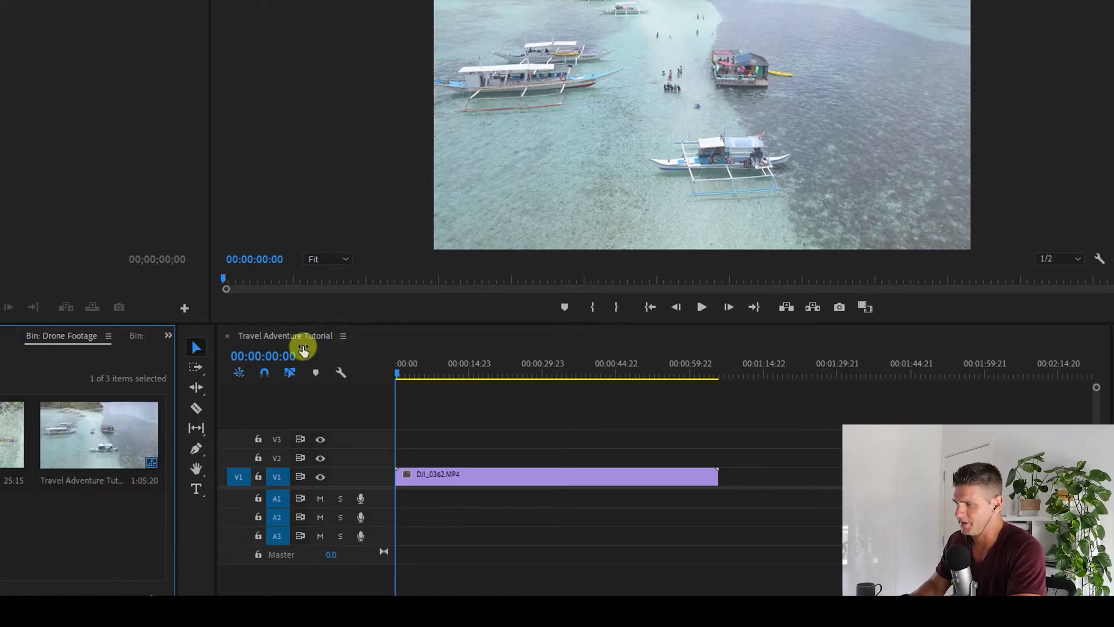
Scrub through the Travel Adventure Tutorial sequence to about 00:00:31:09 to preview the drone clip
click(279, 337)
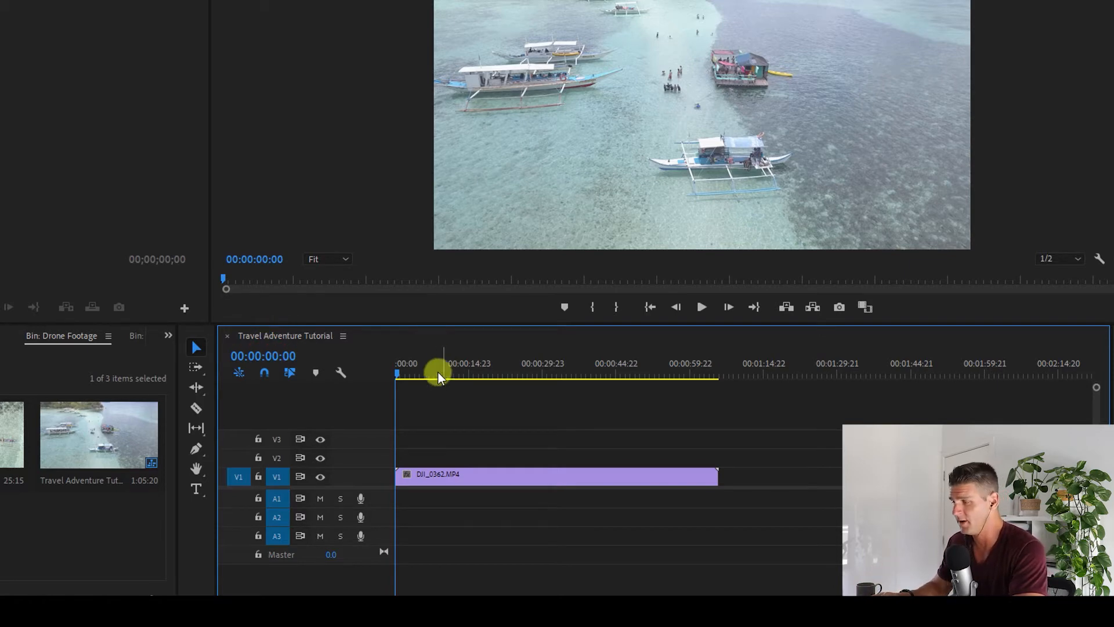
click(411, 374)
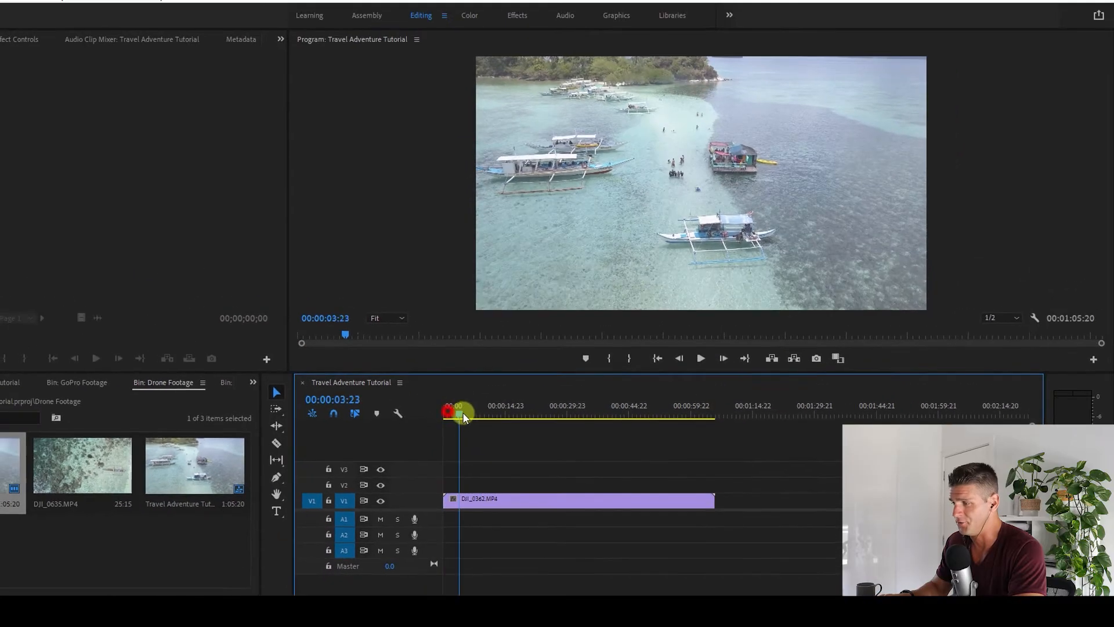
drag(462, 414, 570, 414)
click(595, 169)
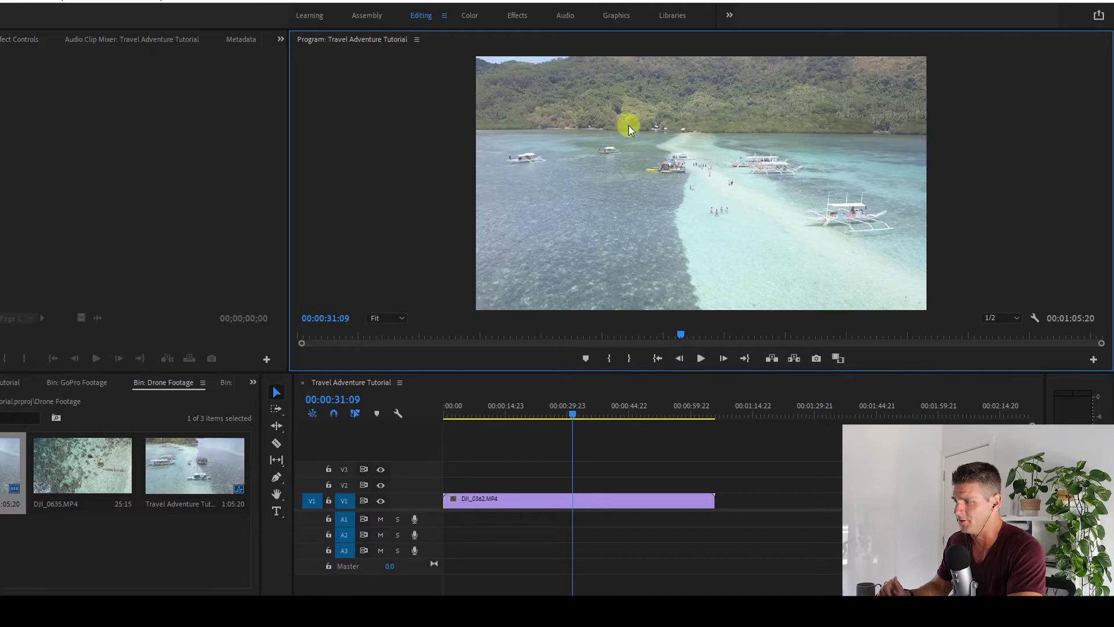
Delete the DJI_0362.MP4 clip from track V1 of the sequence and return to the project's root level
drag(535, 466, 461, 535)
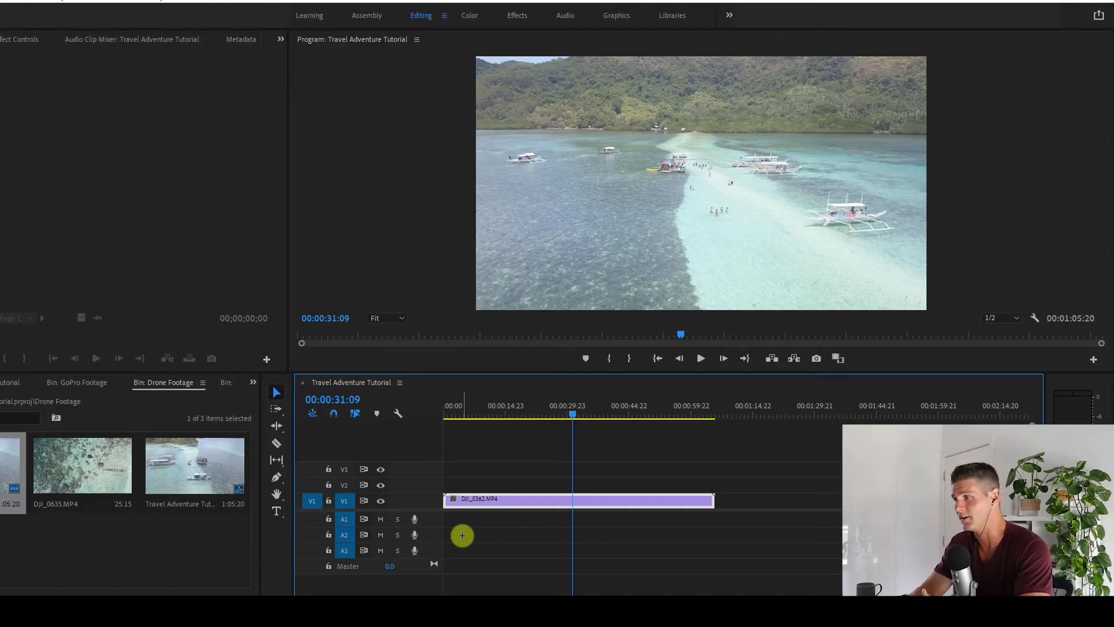
key(Delete)
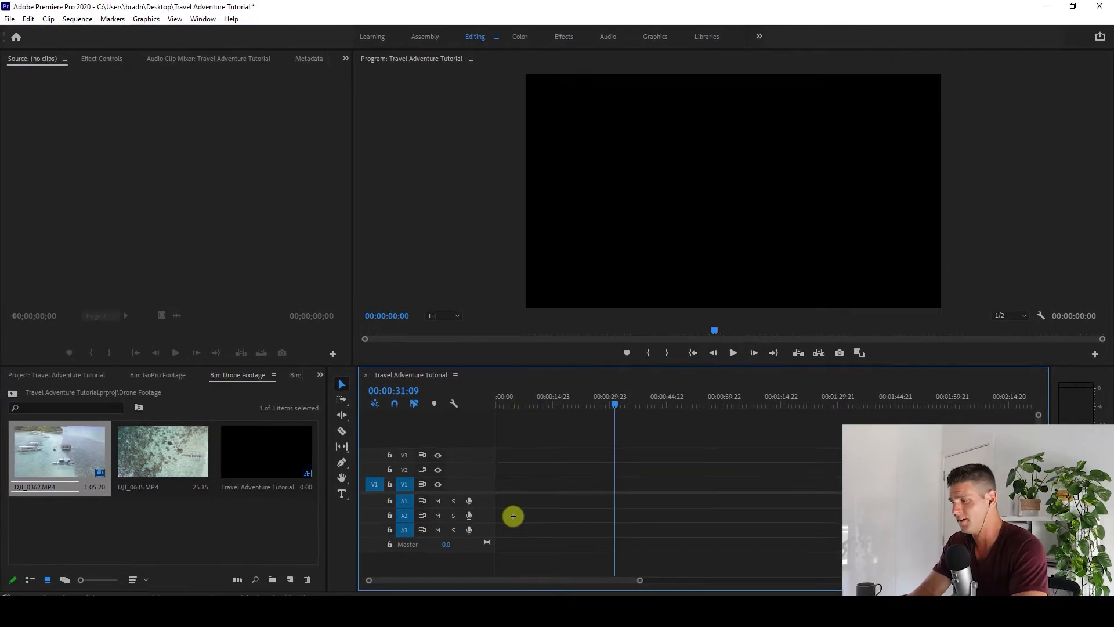
click(280, 521)
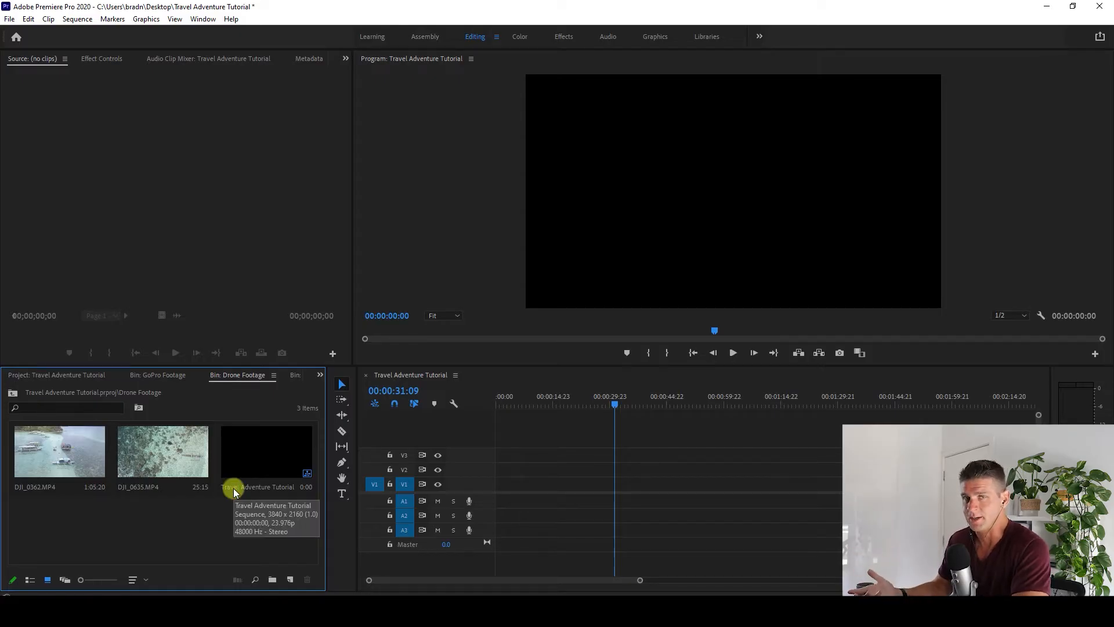
click(13, 393)
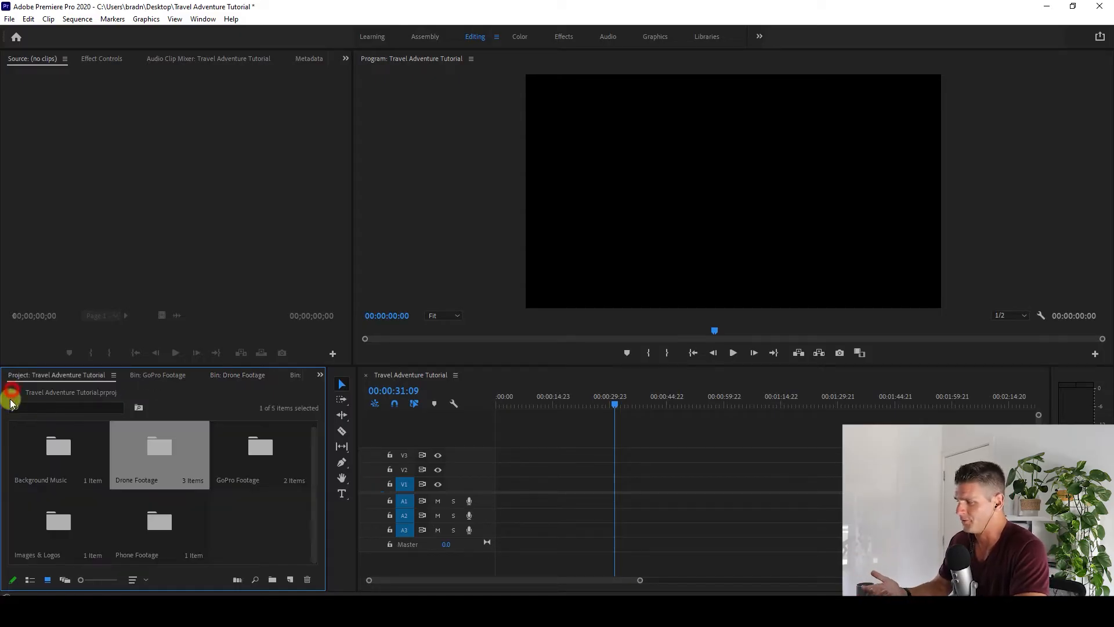
click(283, 522)
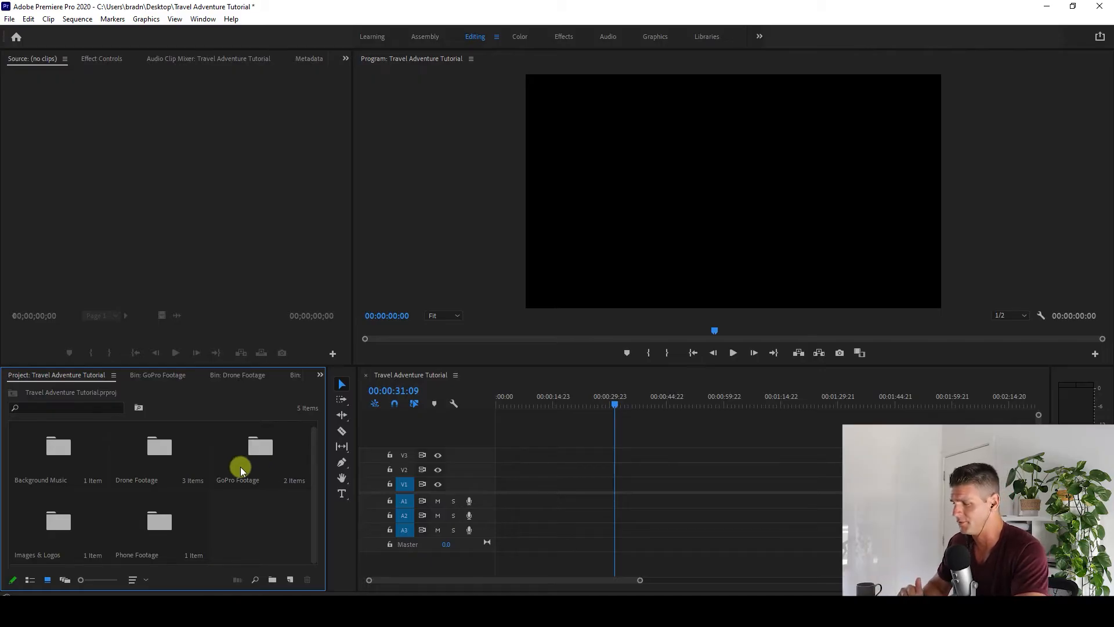
Open the DJI_0362.MP4 clip from the Drone Footage bin in the Source monitor
double_click(151, 462)
click(64, 456)
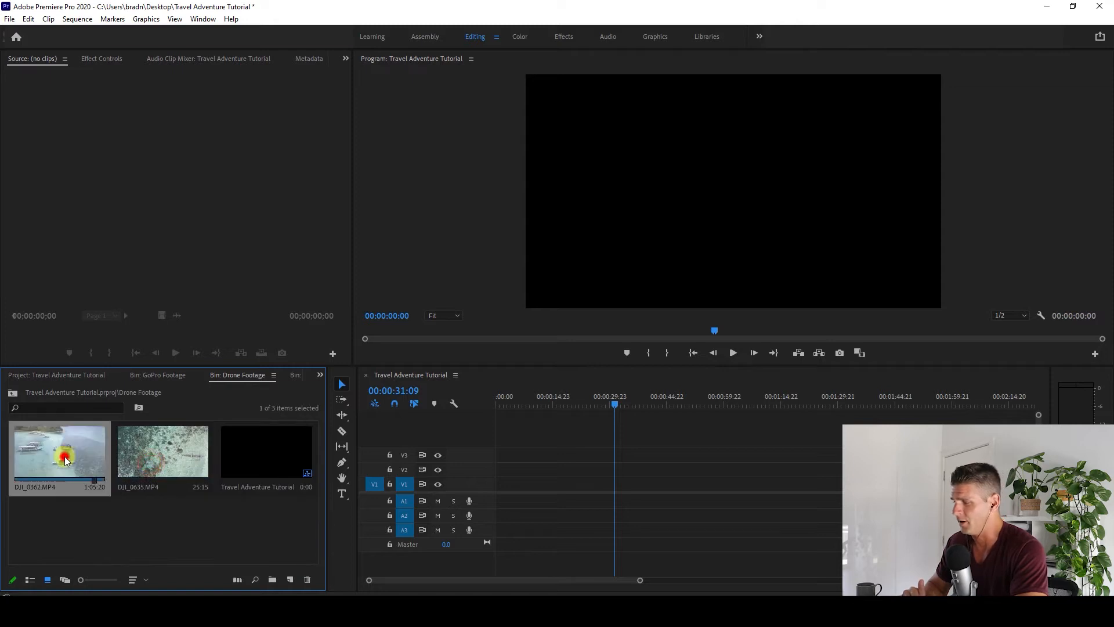
double_click(64, 456)
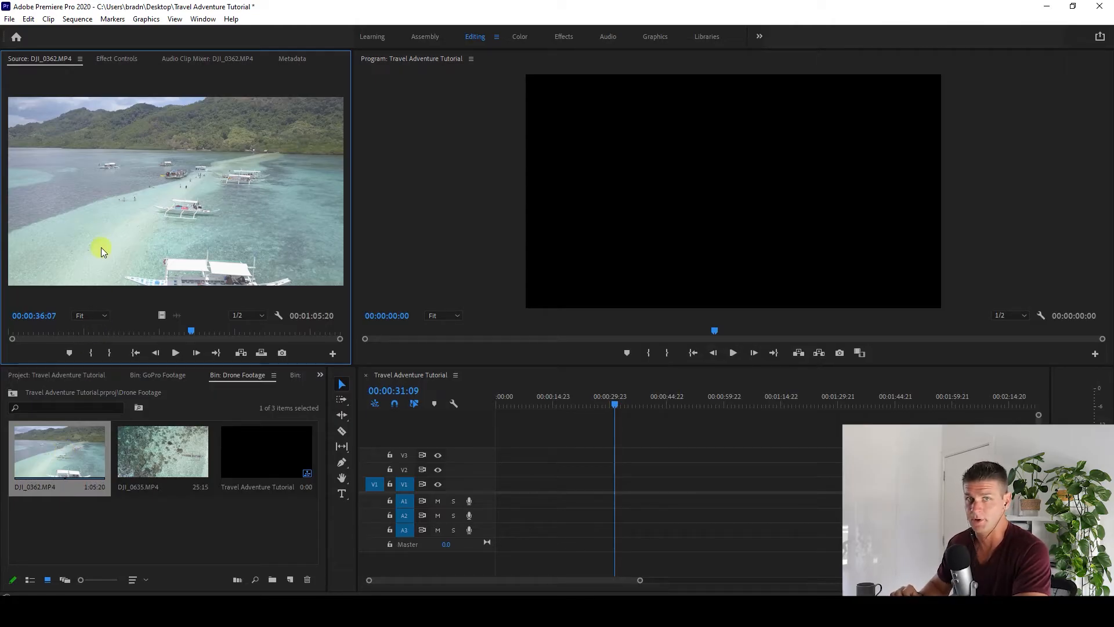
double_click(45, 436)
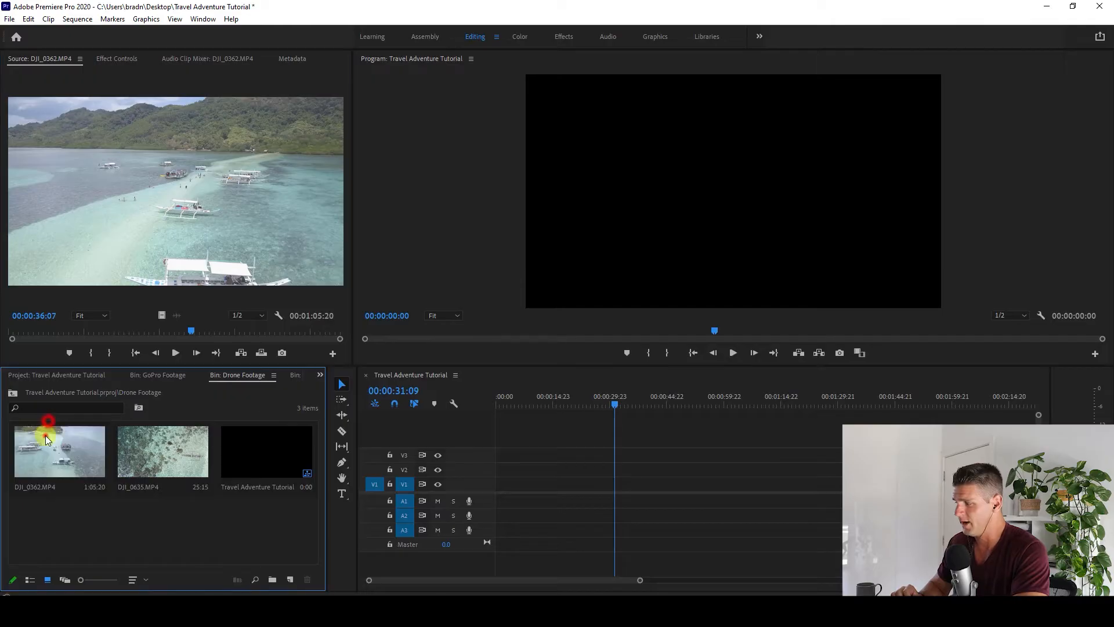
Mark the range of DJI_0362.MP4 from 00:00:29:03 to about 00:00:36:06 with In and Out points
drag(192, 330, 154, 334)
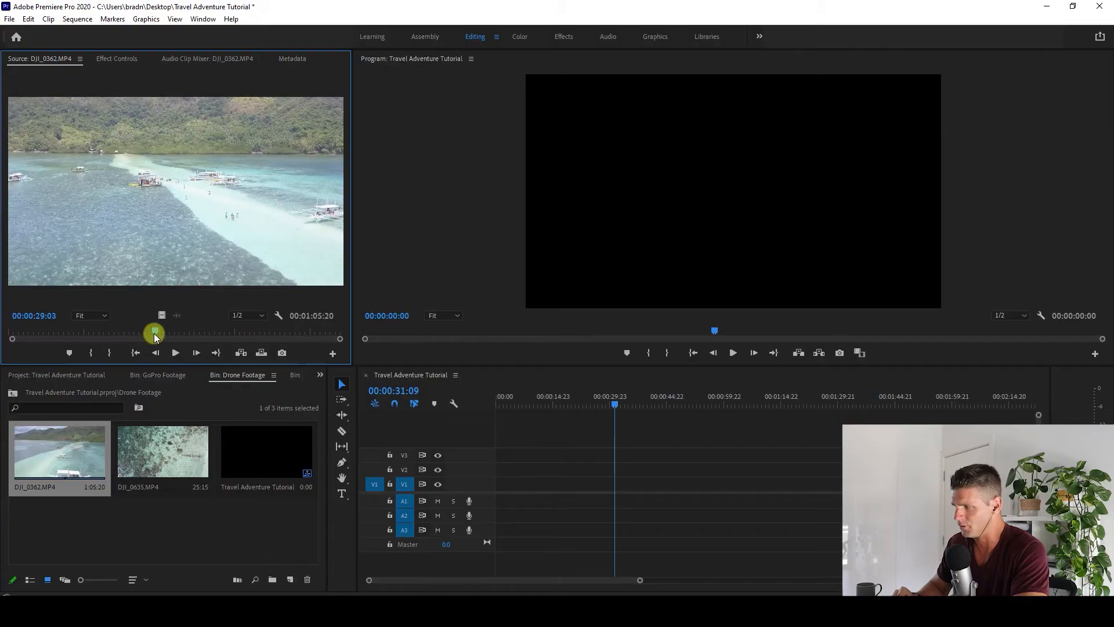
click(93, 350)
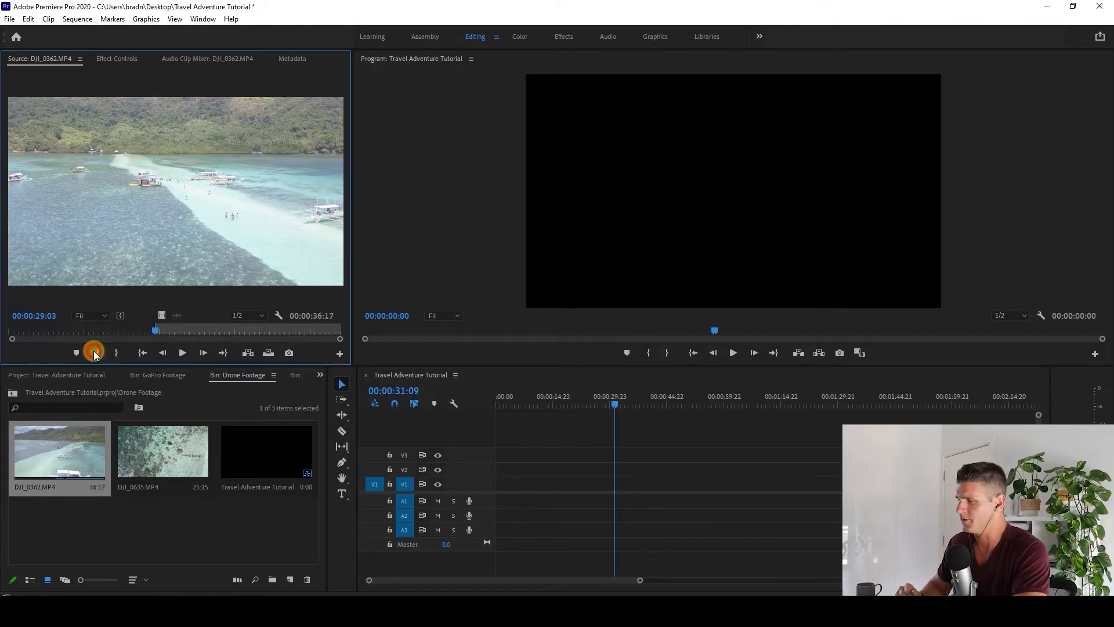
drag(158, 334, 190, 333)
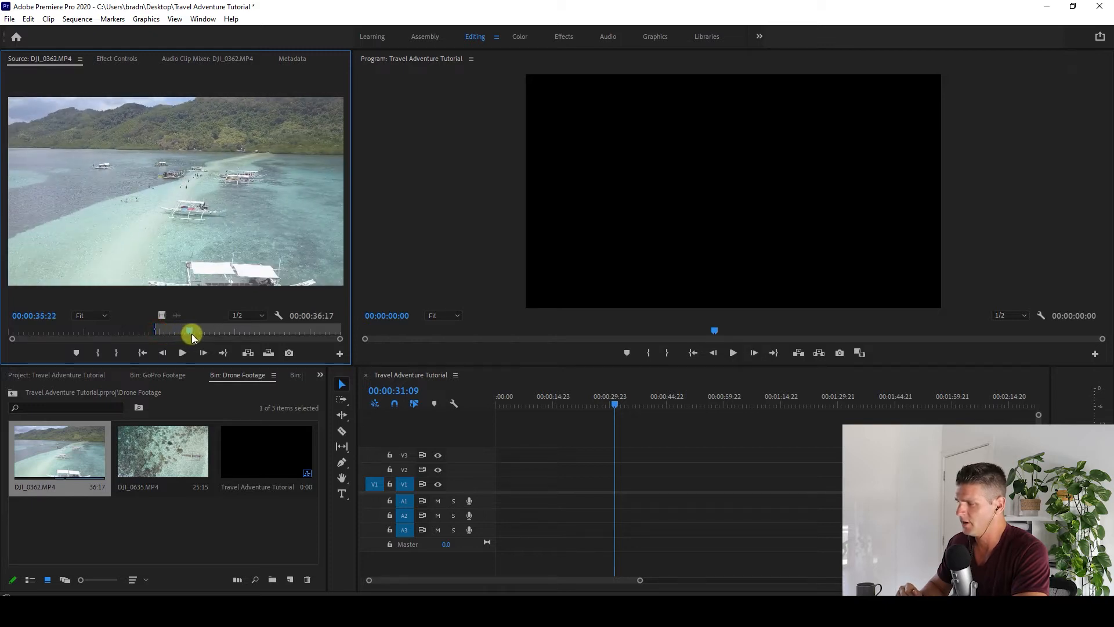
click(115, 353)
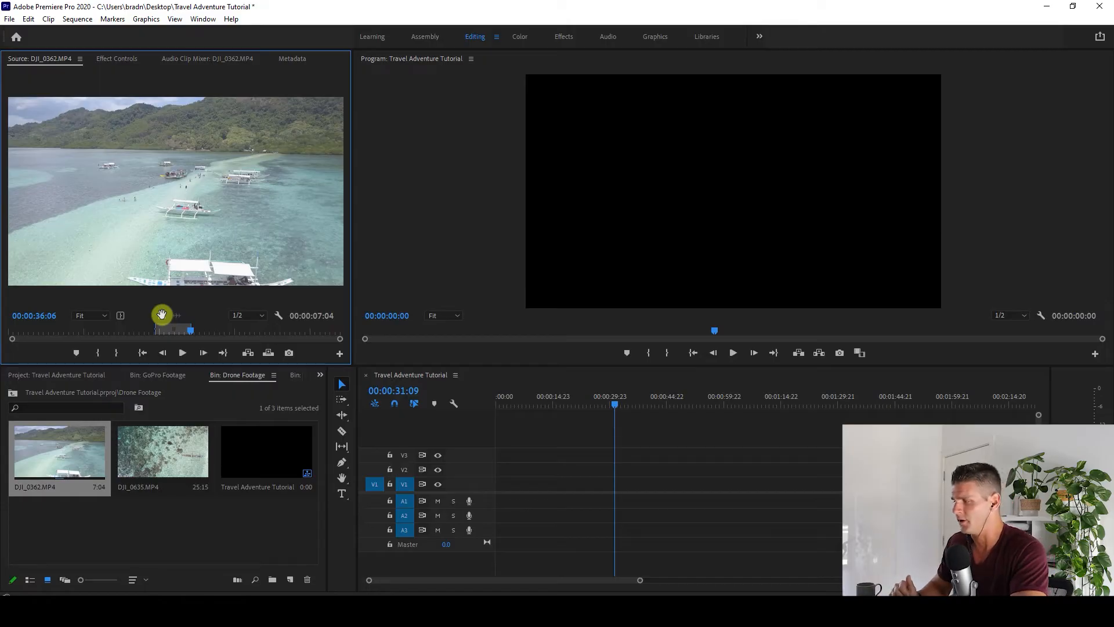
Place only the video of the marked DJI_0362.MP4 range at the start of track V1, preview it, and delete it from the sequence
drag(161, 314, 498, 484)
drag(502, 402, 511, 408)
drag(549, 472, 510, 505)
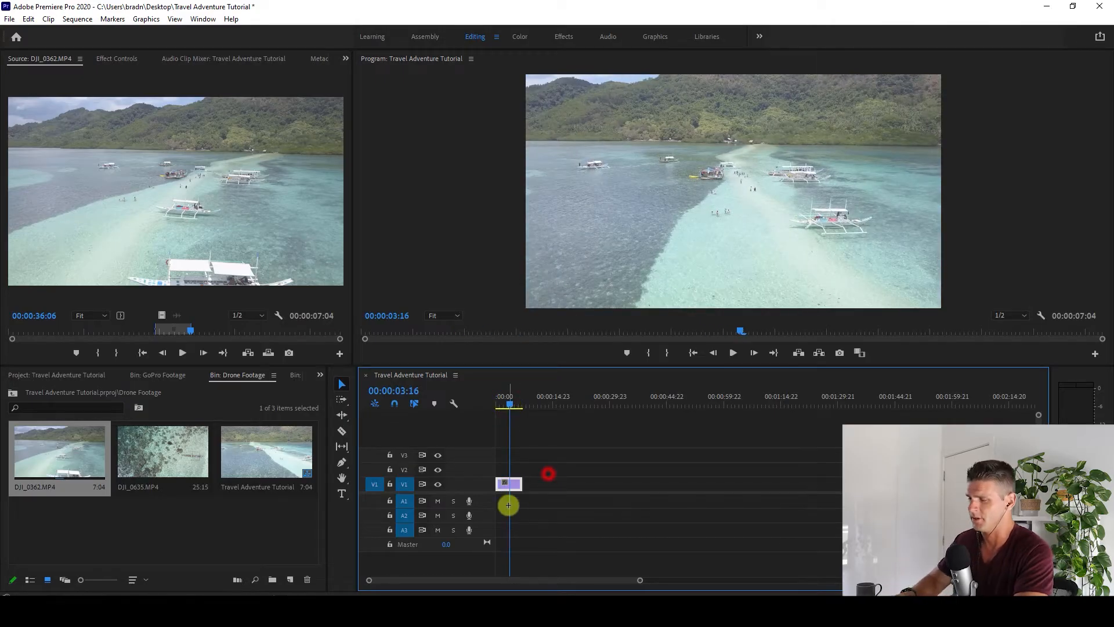
key(Delete)
Insert the marked DJI_0362.MP4 range into the sequence at 00:00:00:00
click(247, 219)
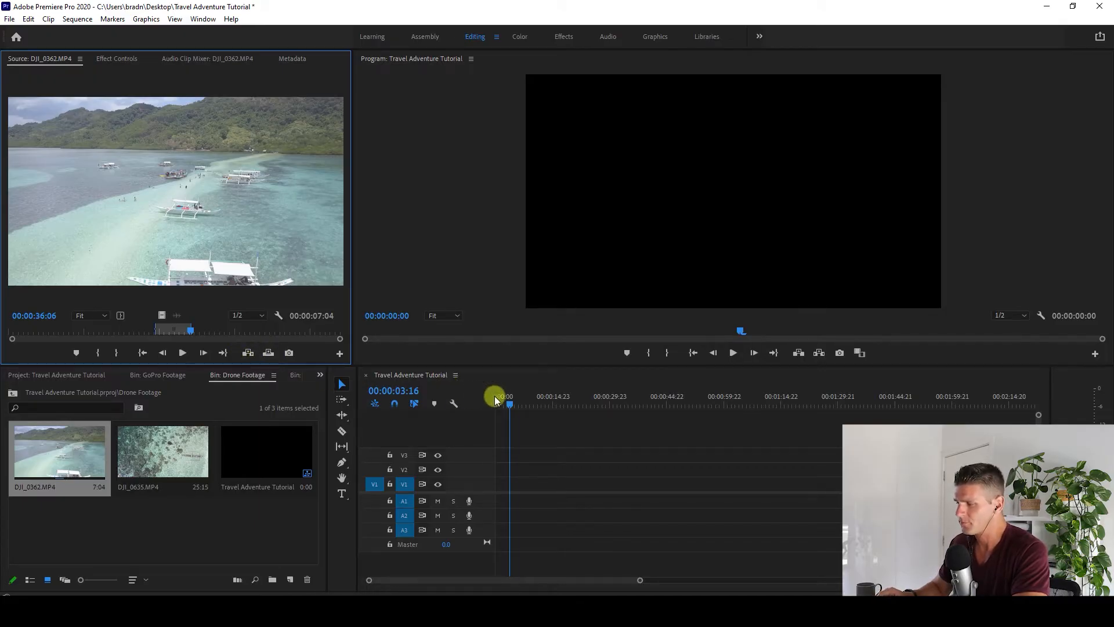
drag(511, 408, 485, 402)
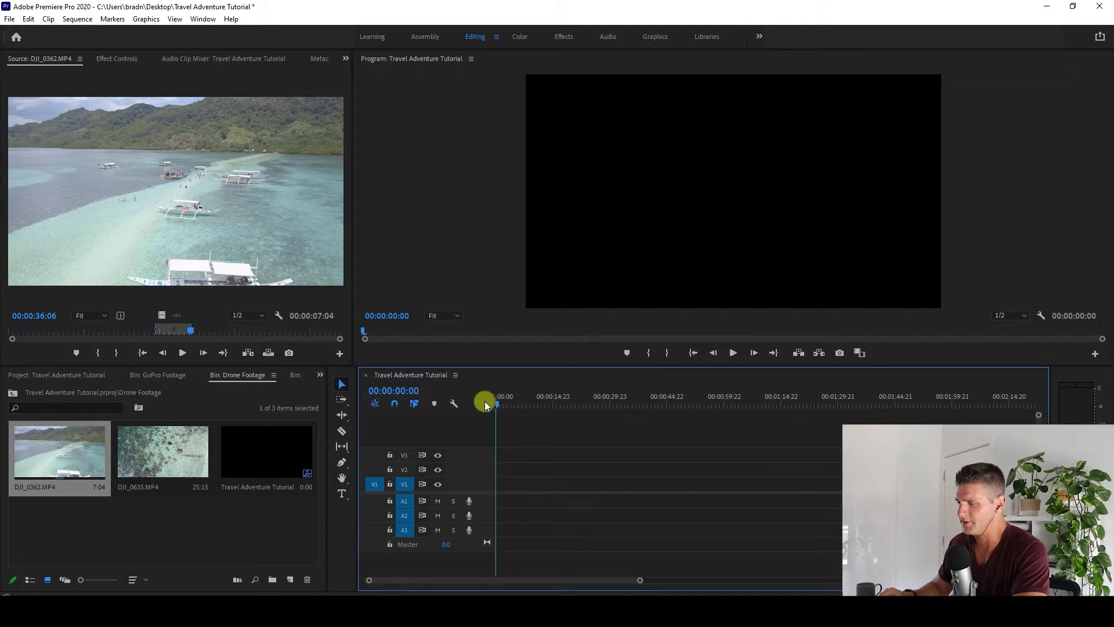
click(247, 352)
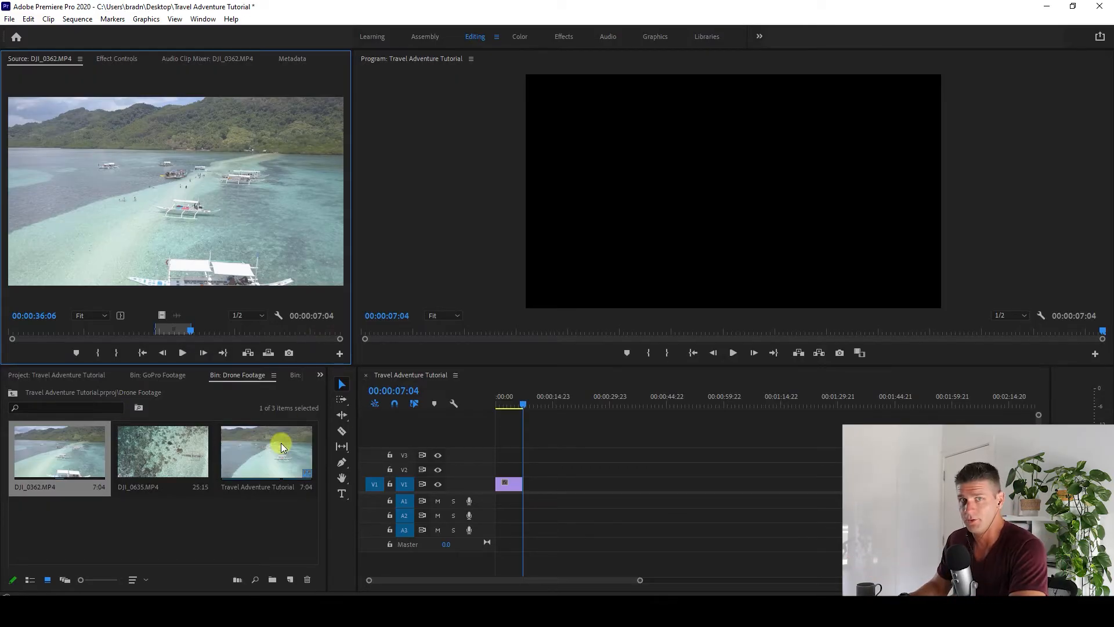
Mark a 00:00:07:18 range of DJI_0635.MP4 ending at 00:00:14:18 and insert it after the first clip on V1
double_click(152, 451)
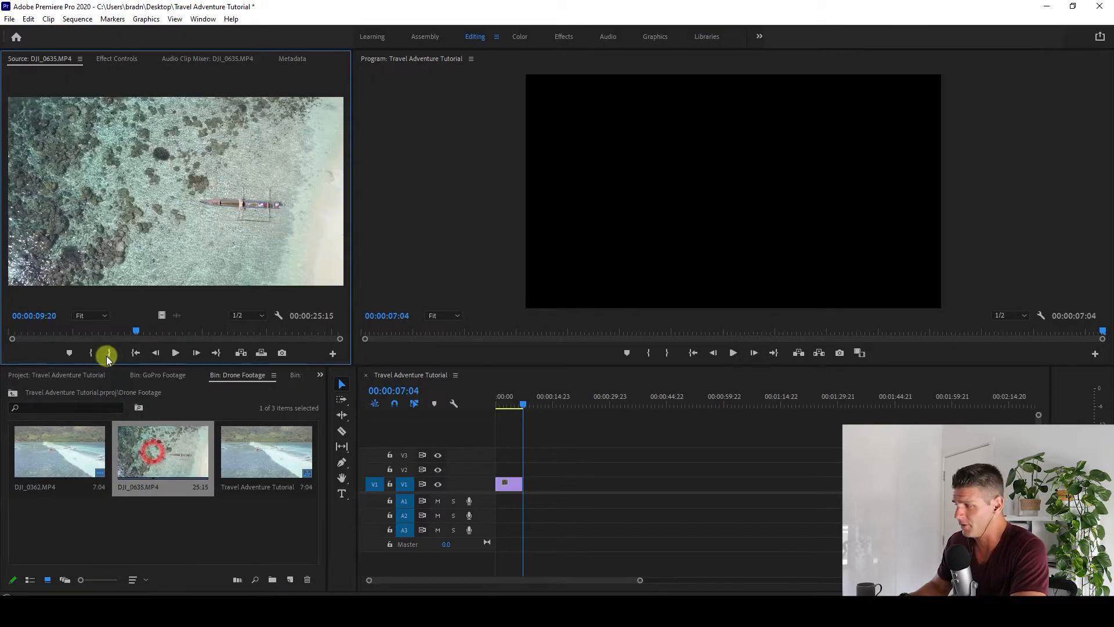
click(37, 333)
drag(41, 335, 201, 338)
click(92, 351)
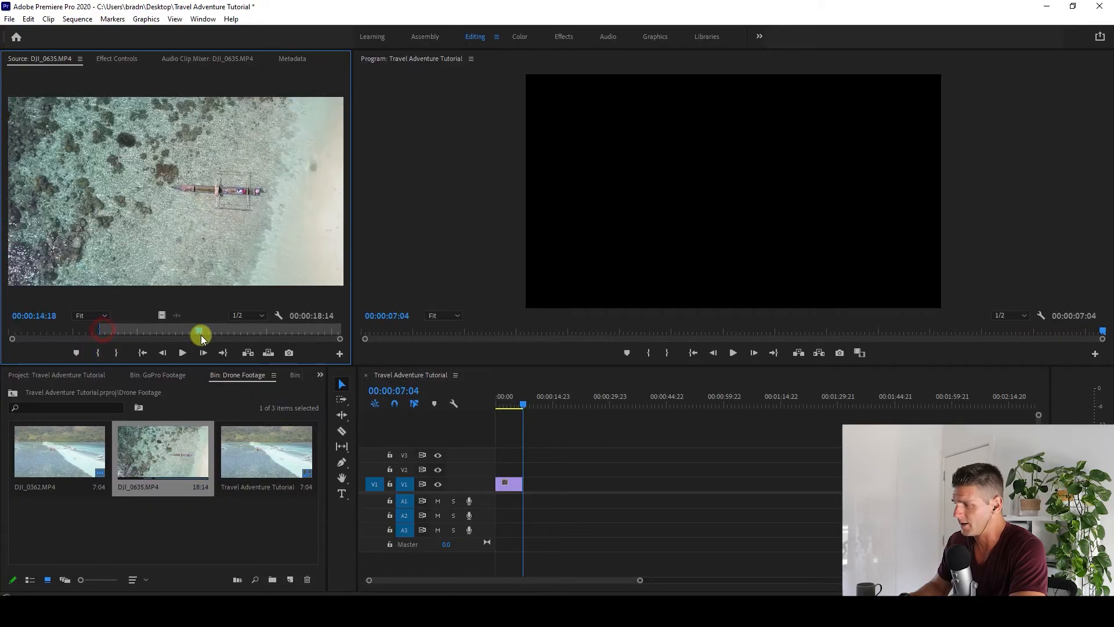
click(117, 352)
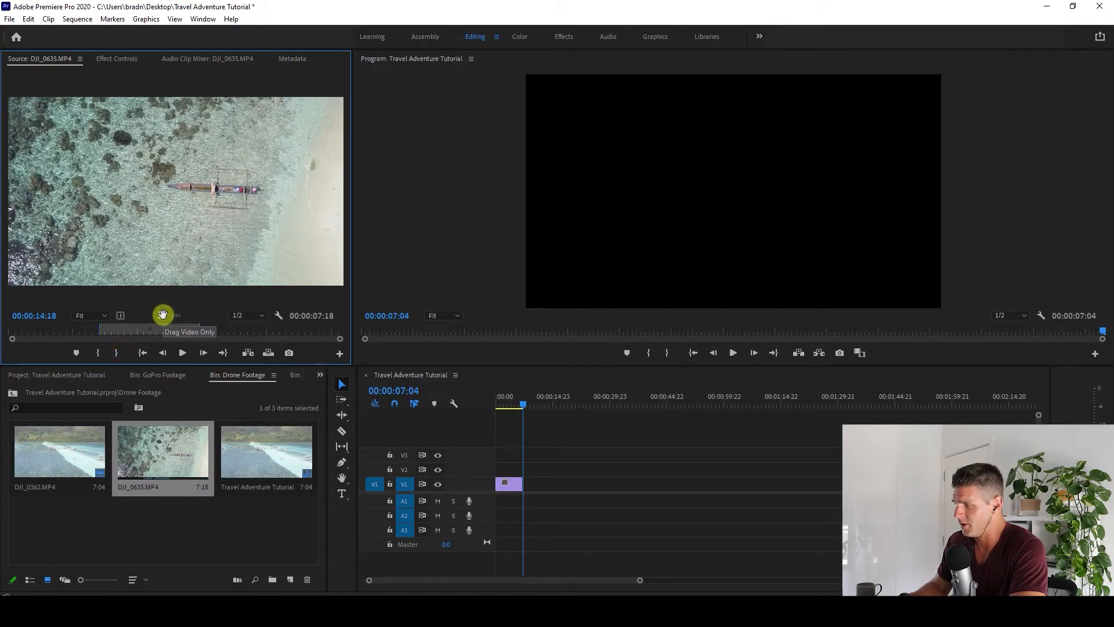
click(248, 353)
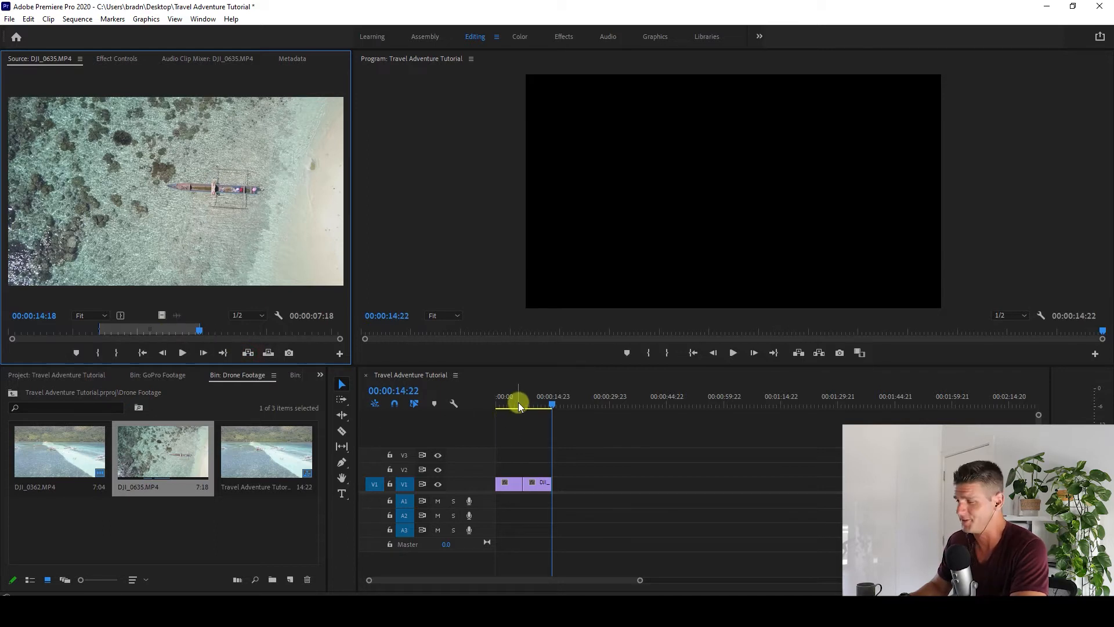
Scrub the second drone clip to 00:00:14:19 and open GH012525.MP4 from the GoPro Footage bin in the Source monitor
drag(517, 402, 552, 410)
click(12, 392)
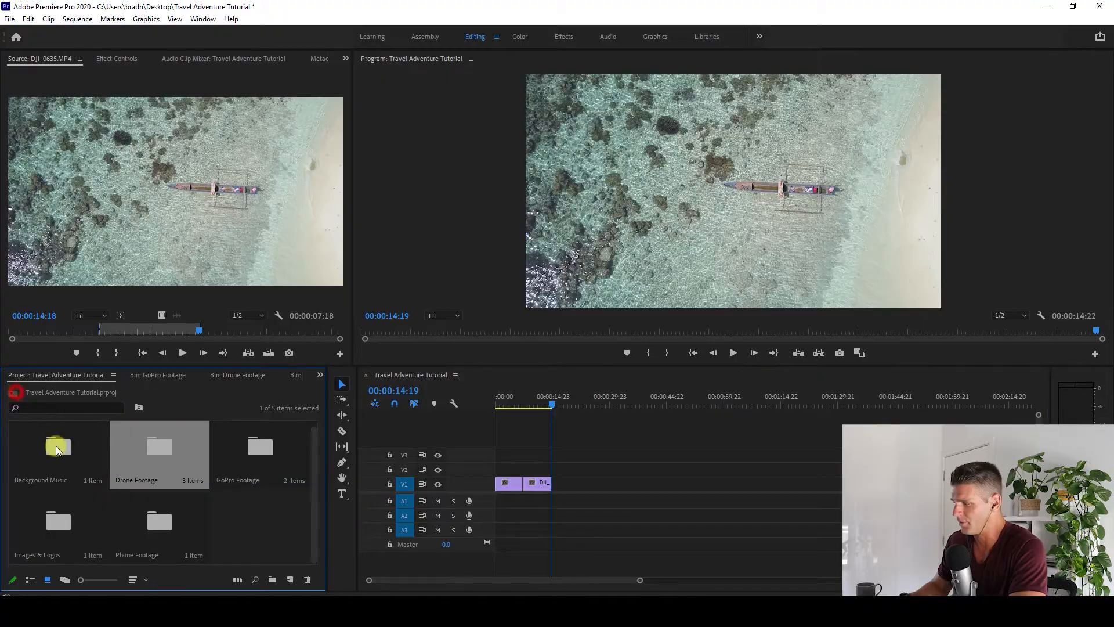
double_click(267, 455)
double_click(55, 454)
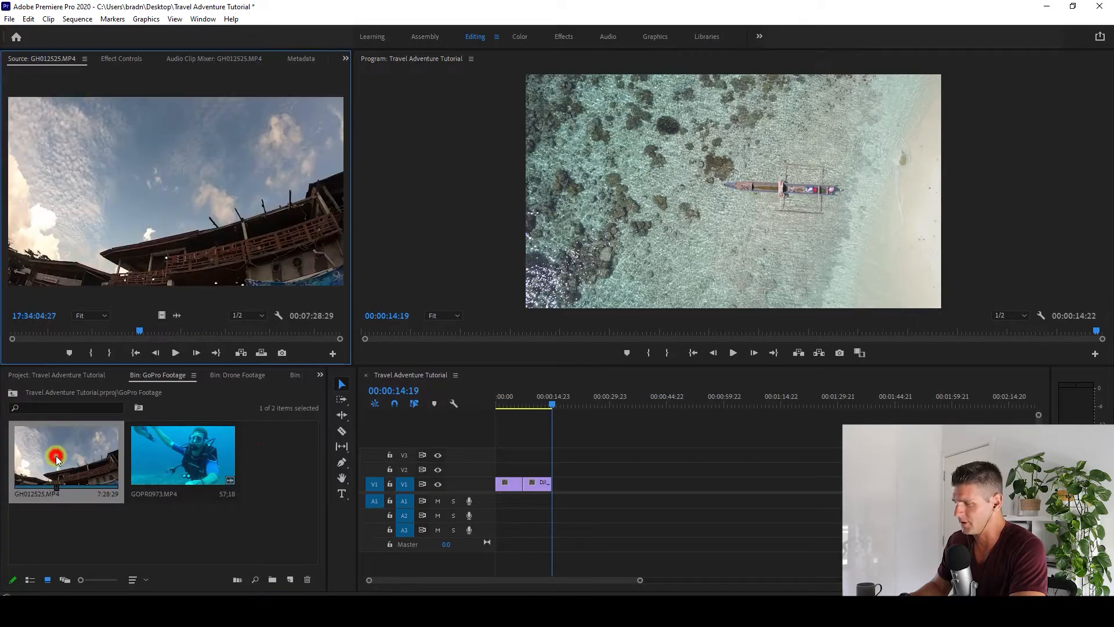
Mark GH012525.MP4 from 17:33:11:16 to 17:33:16:12 and overwrite that range into the sequence at the playhead
drag(92, 332, 102, 334)
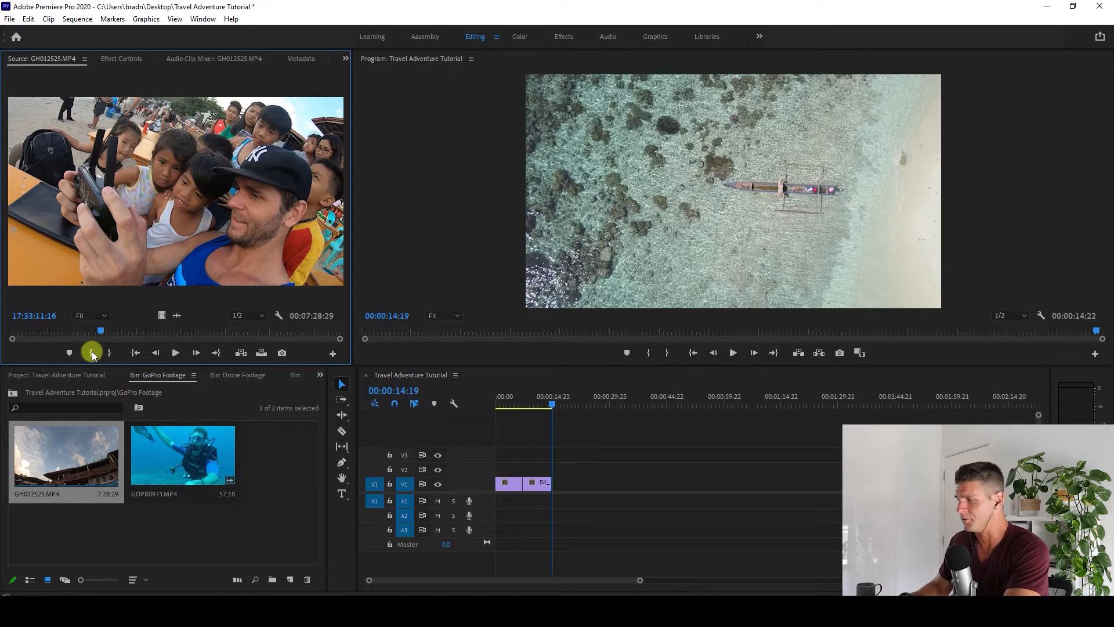
key(i)
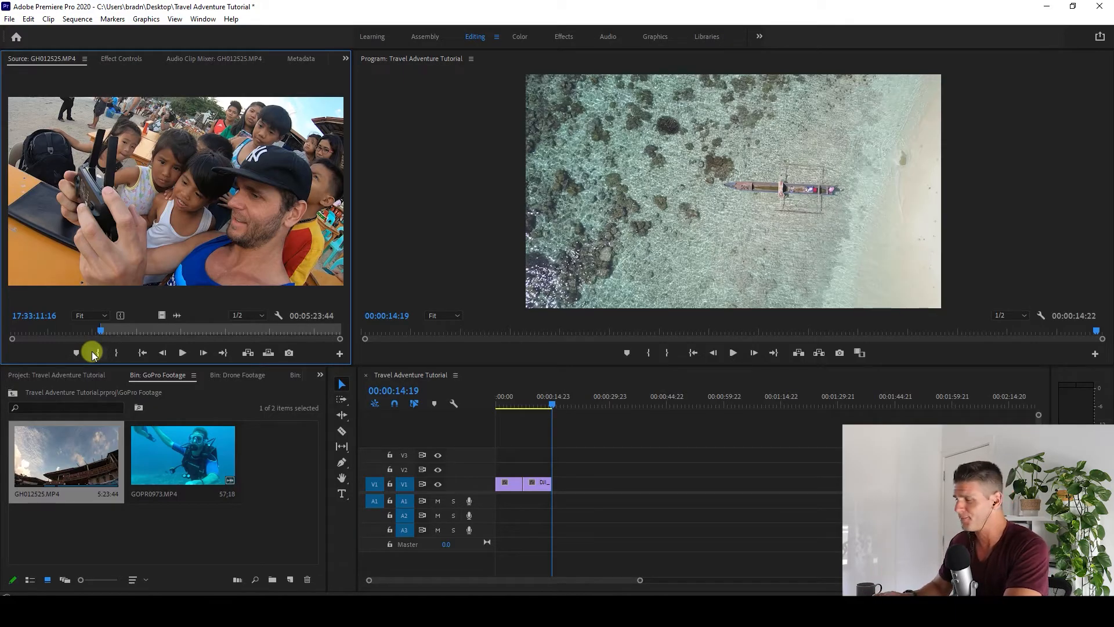
key(space)
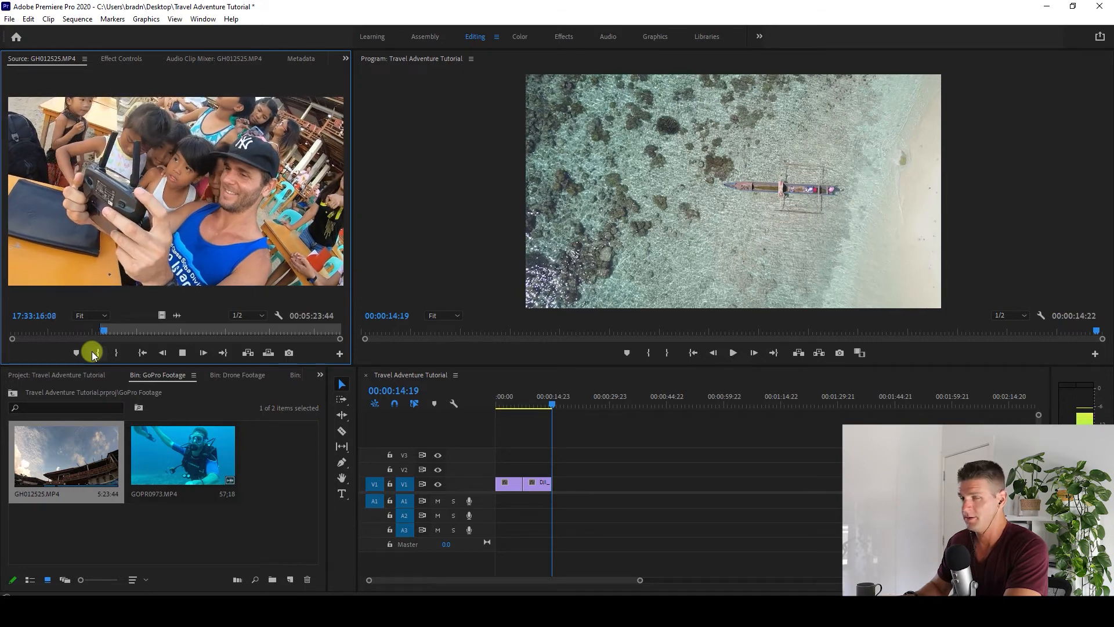
key(space)
key(o)
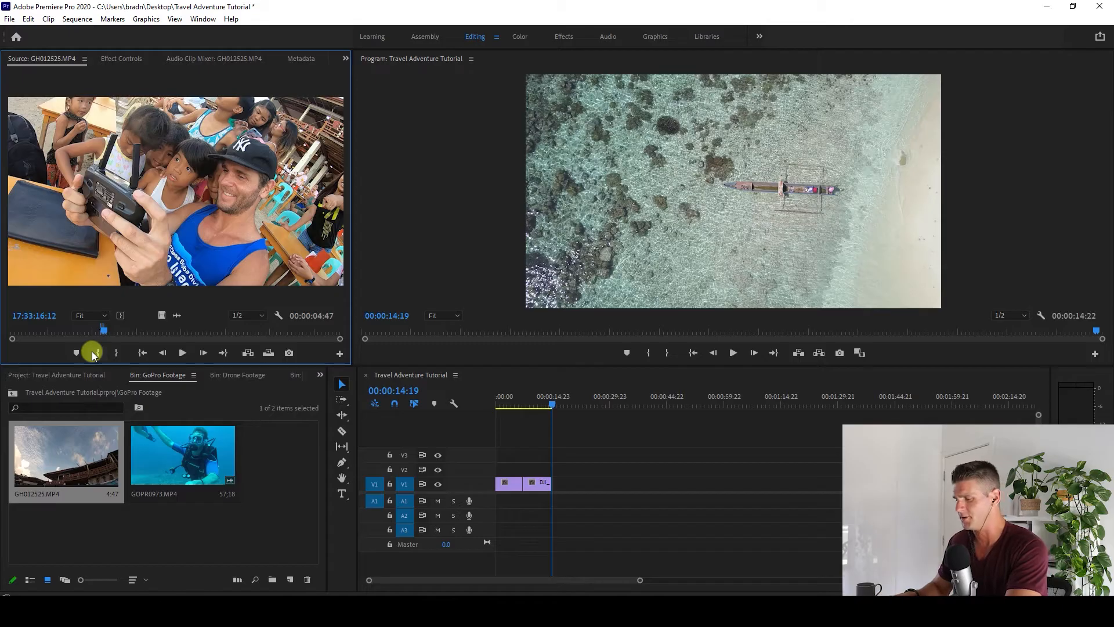
key(period)
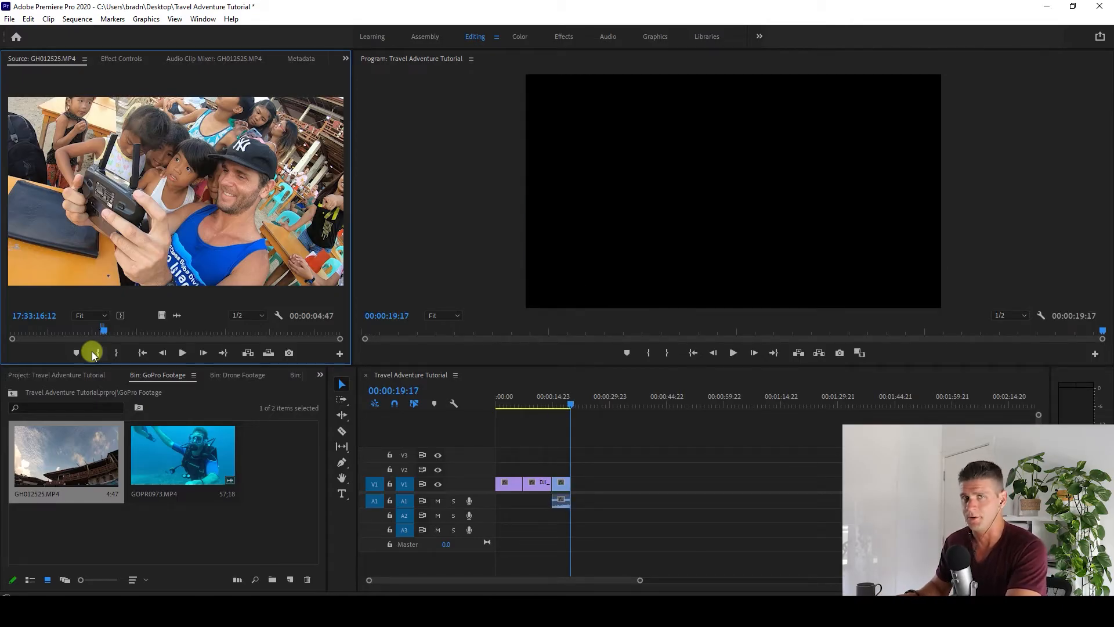
Mark a 00;00;02;18 range of GOPR0973.MP4 ending at 00;00;16;04 and insert it at the end of the sequence
double_click(159, 464)
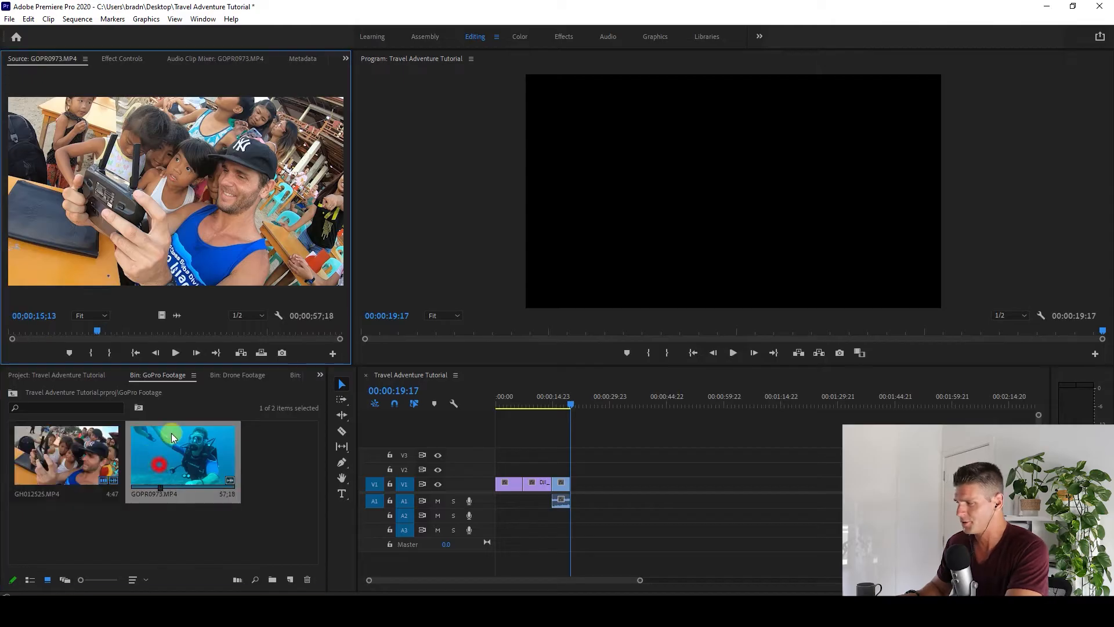
click(79, 329)
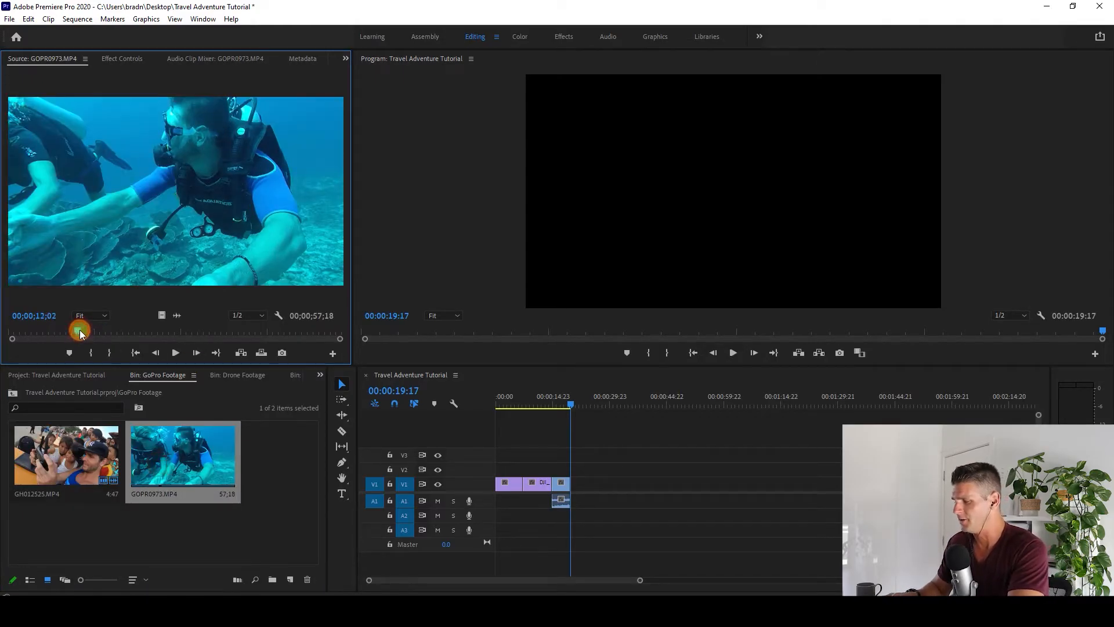
key(space)
key(i)
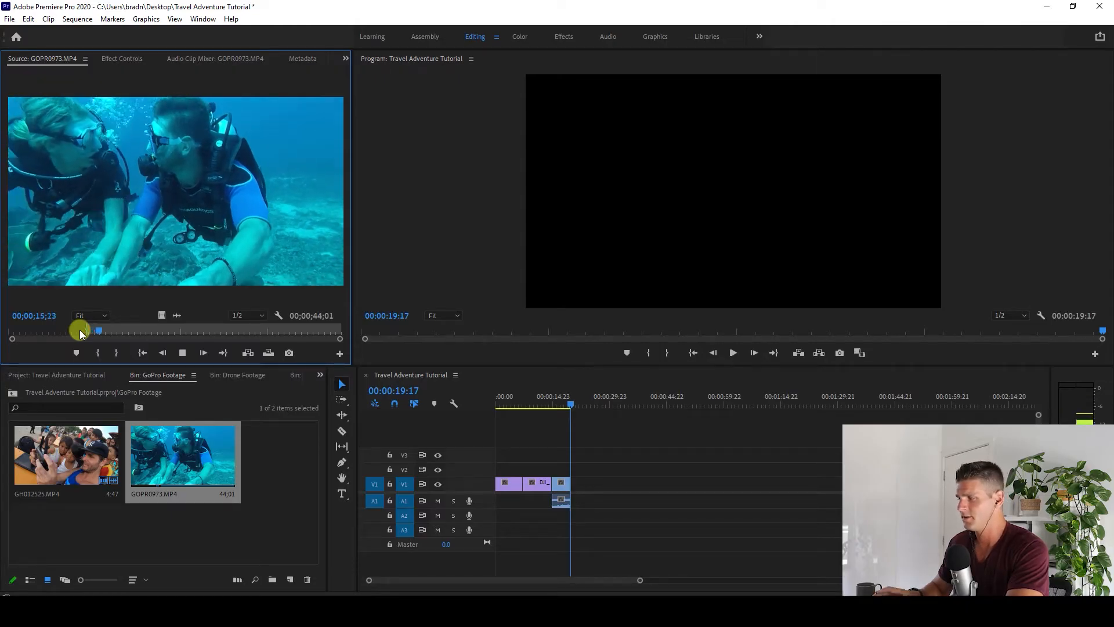
key(space)
key(o)
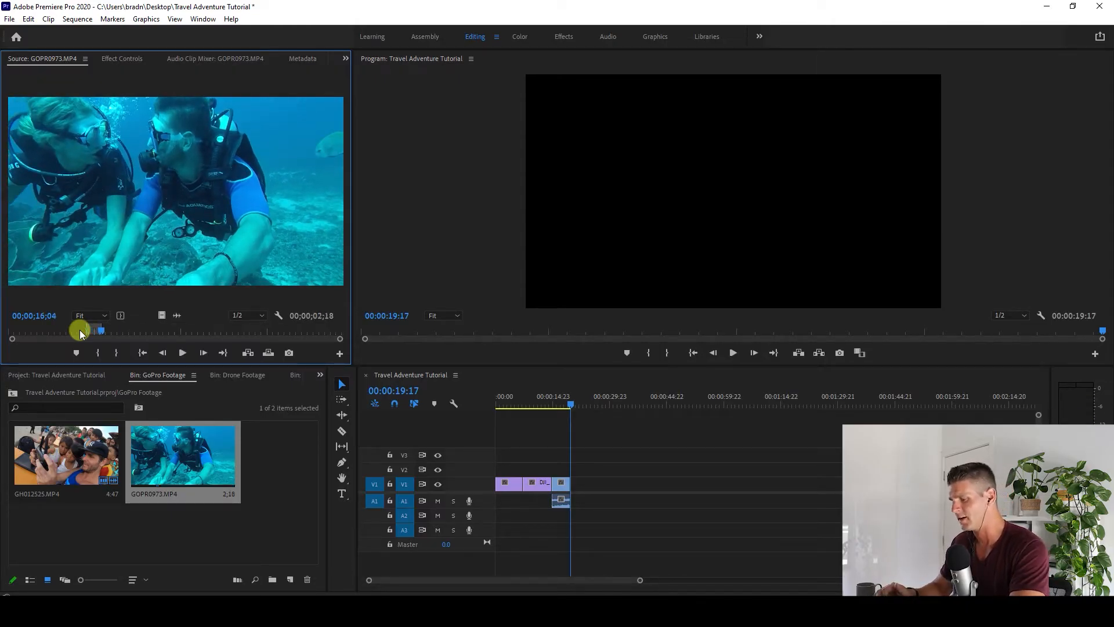
key(comma)
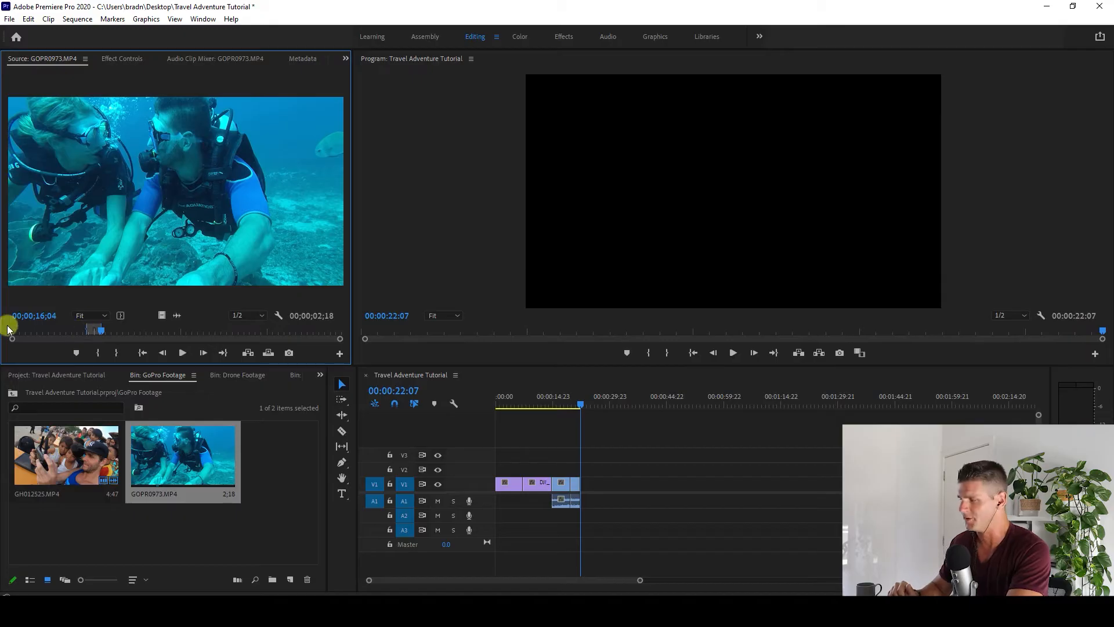
Review the four clips assembled in the sequence, scrubbing to about 00:00:09:18 and briefly selecting them all
drag(502, 398, 532, 403)
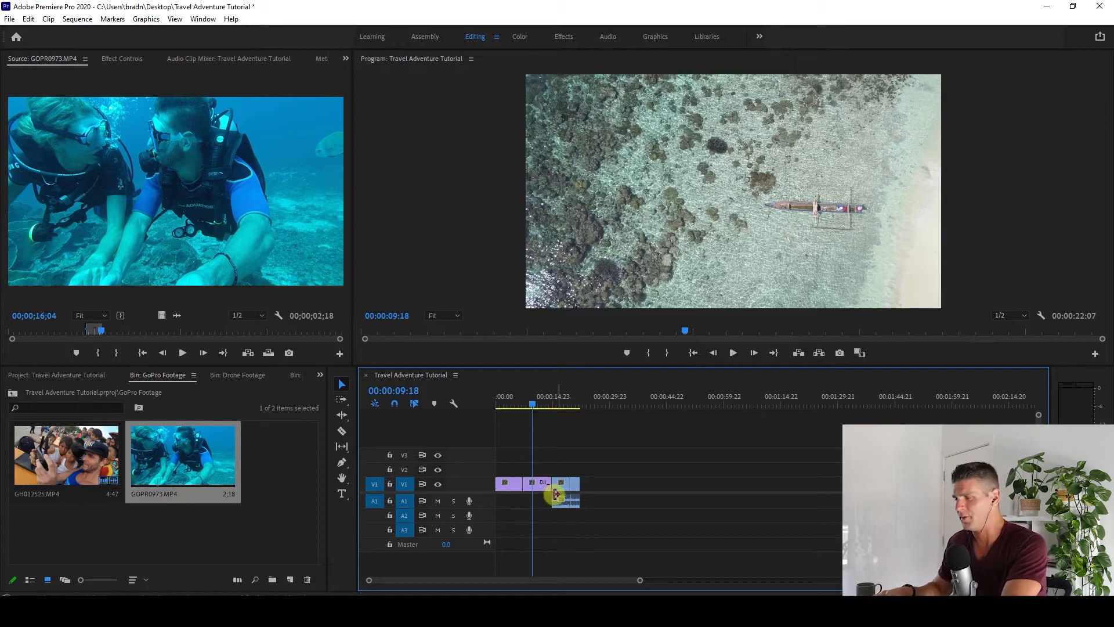
scroll(554, 494, up, 3)
scroll(551, 494, left, 2)
scroll(552, 497, left, 1)
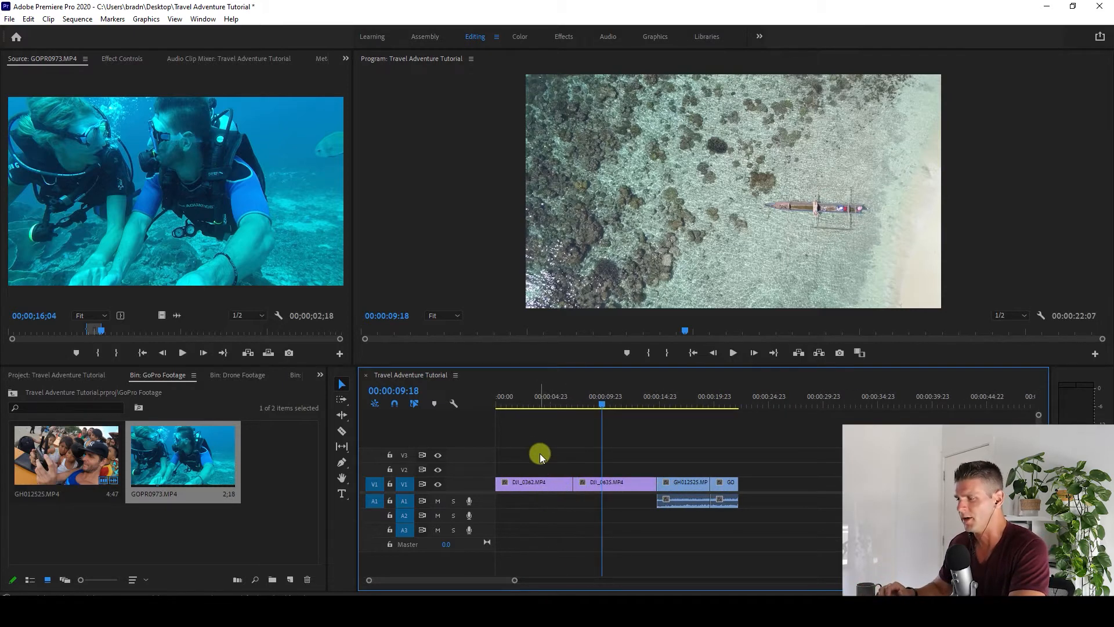
drag(540, 453, 749, 507)
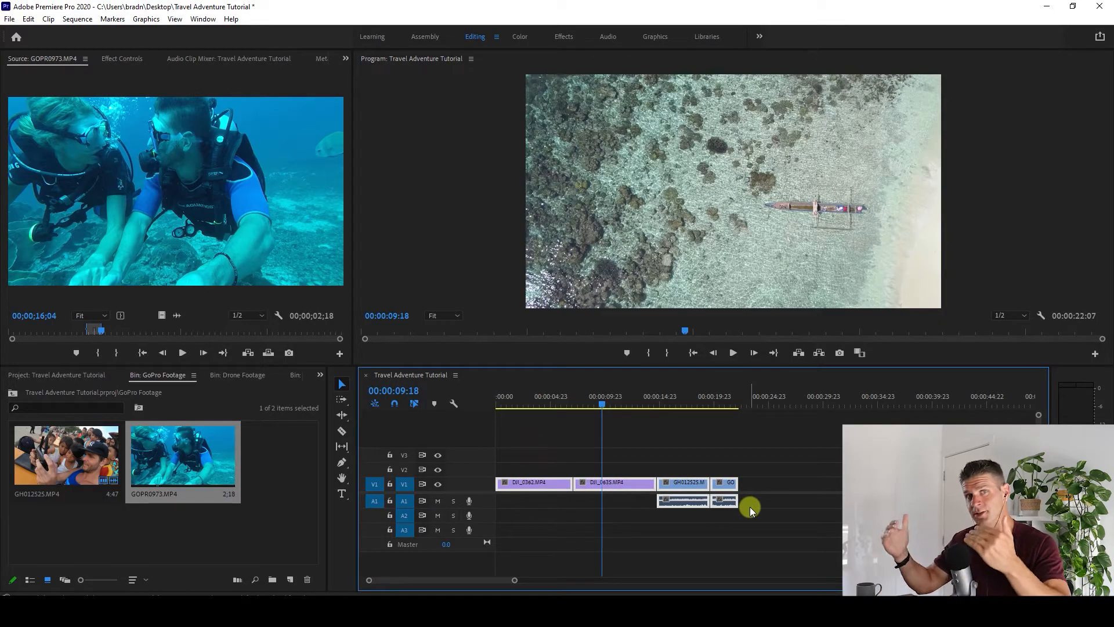
click(653, 441)
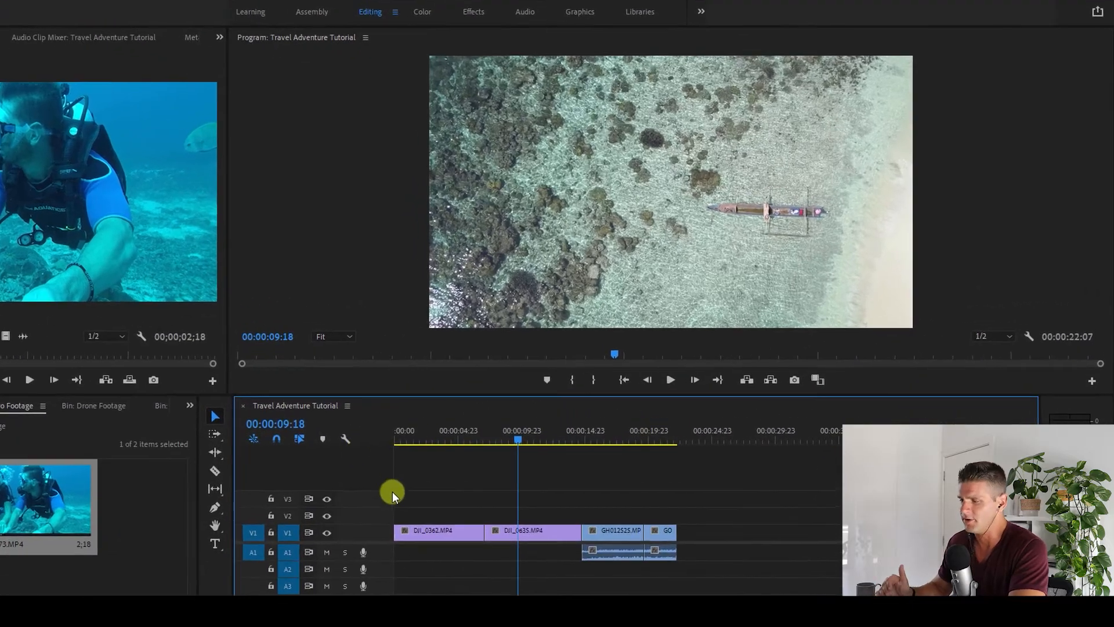
click(511, 460)
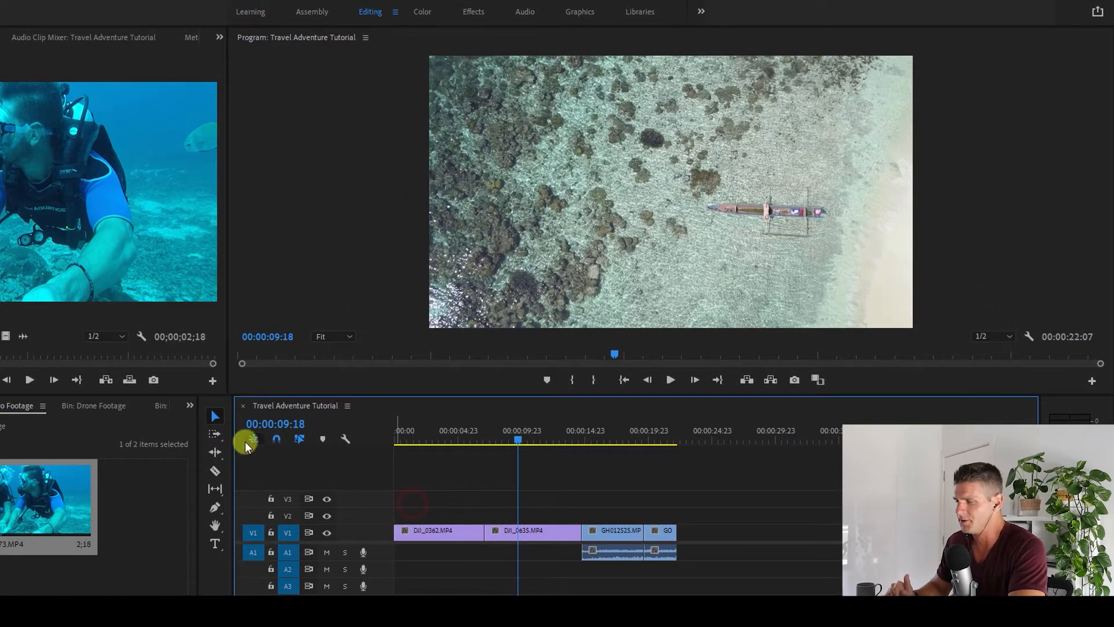
Activate the Selection tool and select the DJI_0362.MP4 clip on track V1
click(216, 419)
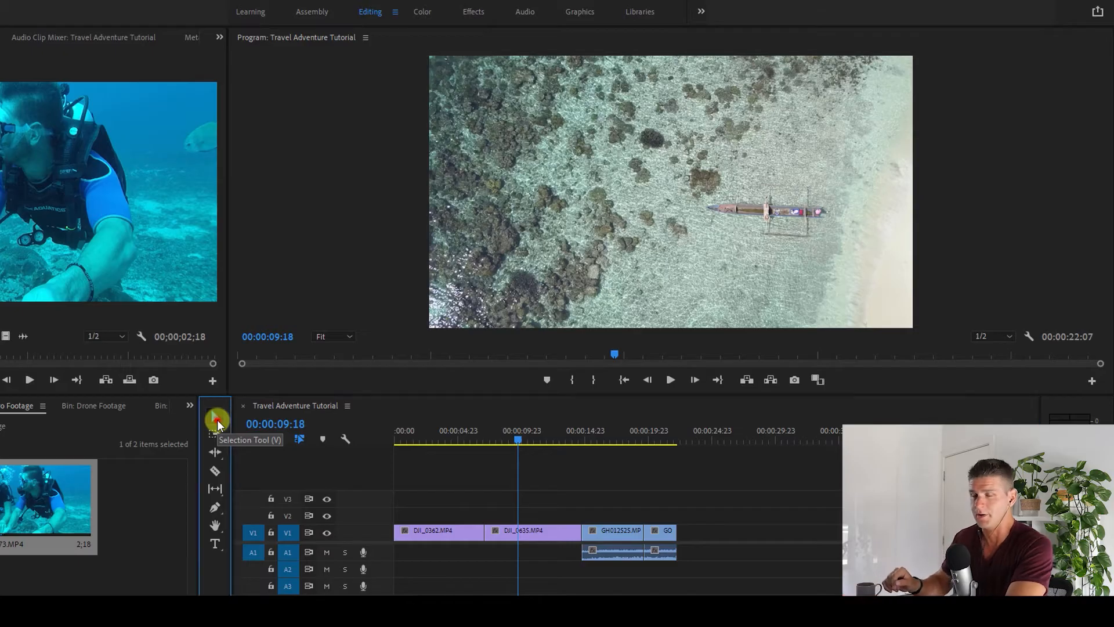
key(v)
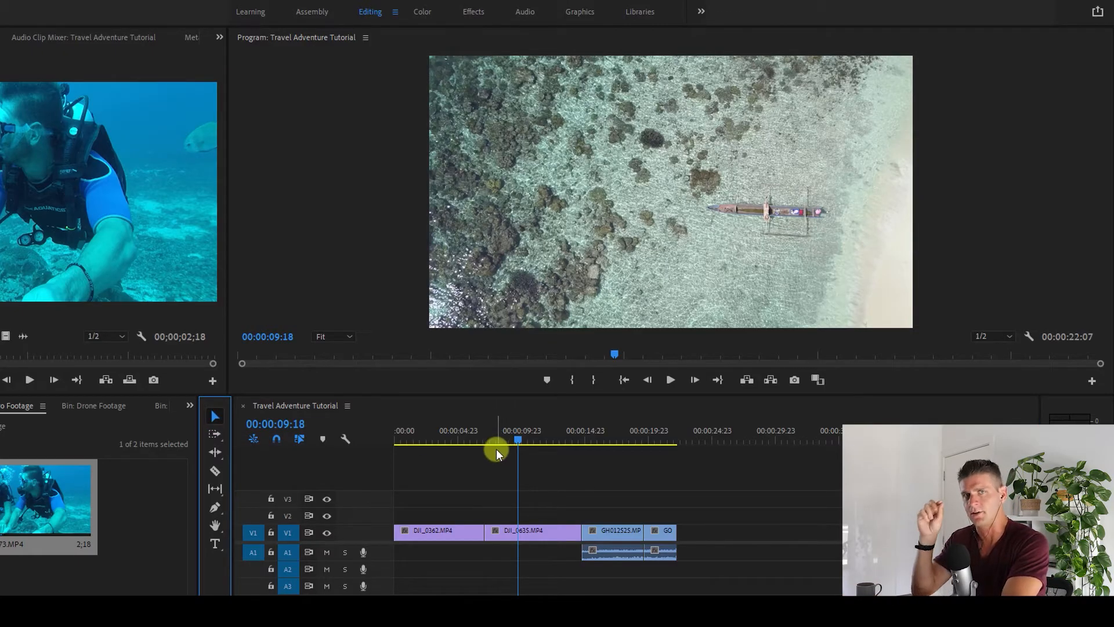
click(422, 532)
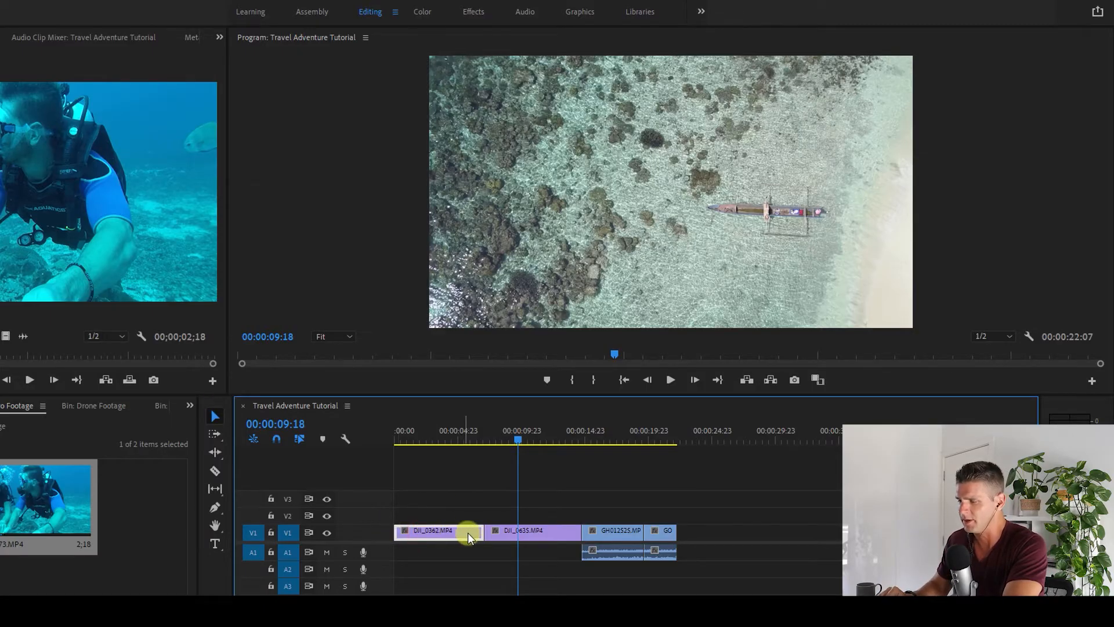
Trim both ends of DJI_0362.MP4 on track V1 and extend the end of the last clip, GOPR0973.MP4
drag(477, 530, 466, 529)
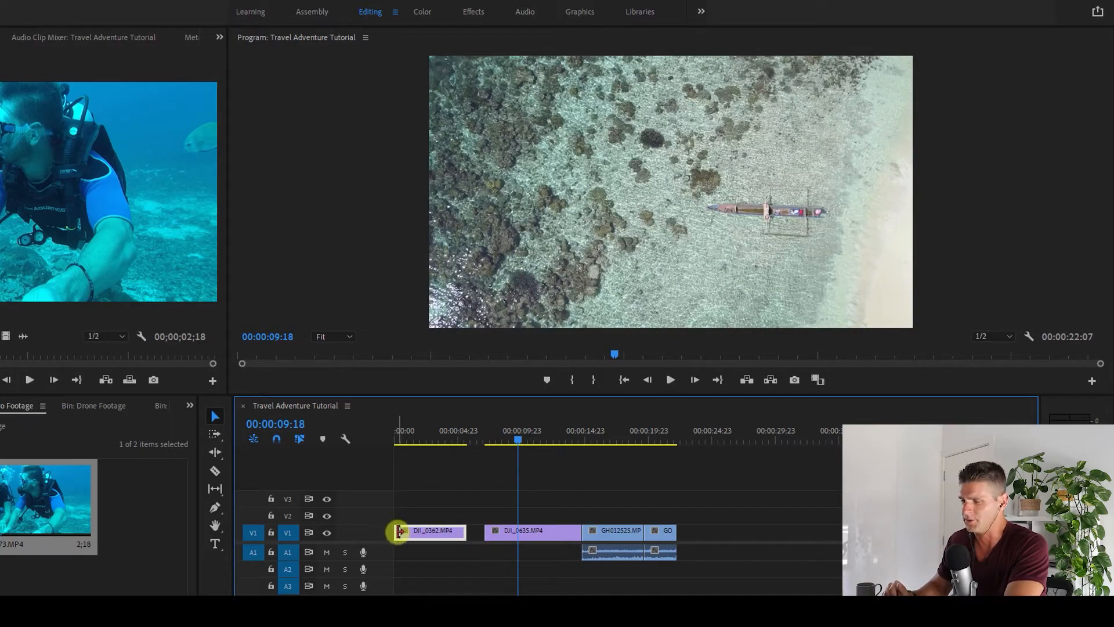
drag(399, 530, 412, 530)
click(666, 531)
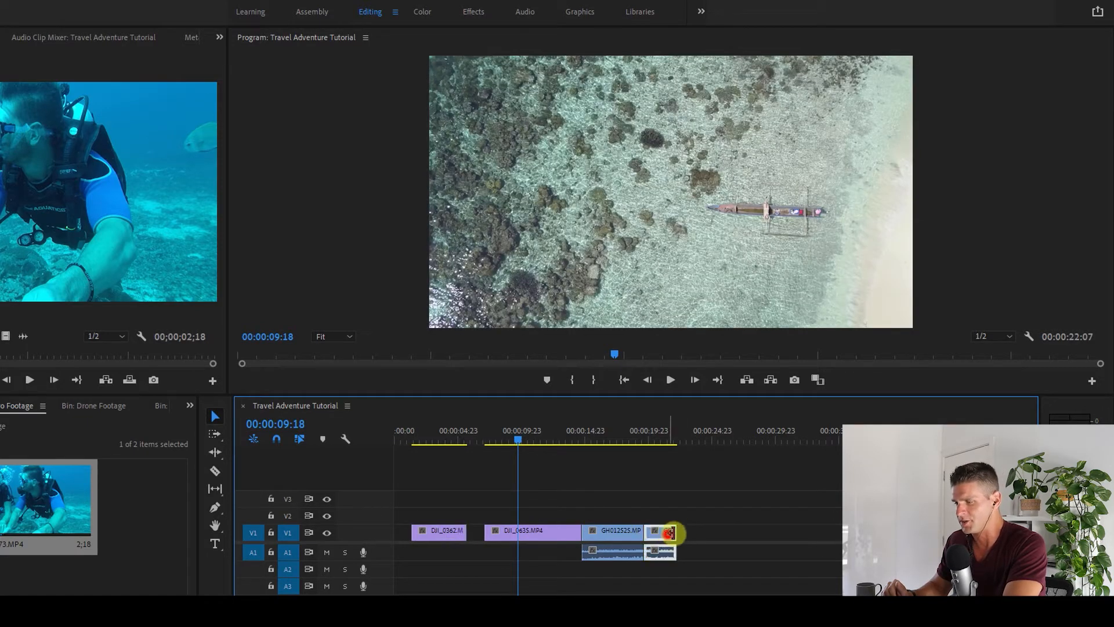
mouse_move(684, 531)
mouse_down()
mouse_move(667, 528)
mouse_move(766, 538)
mouse_move(696, 533)
mouse_up()
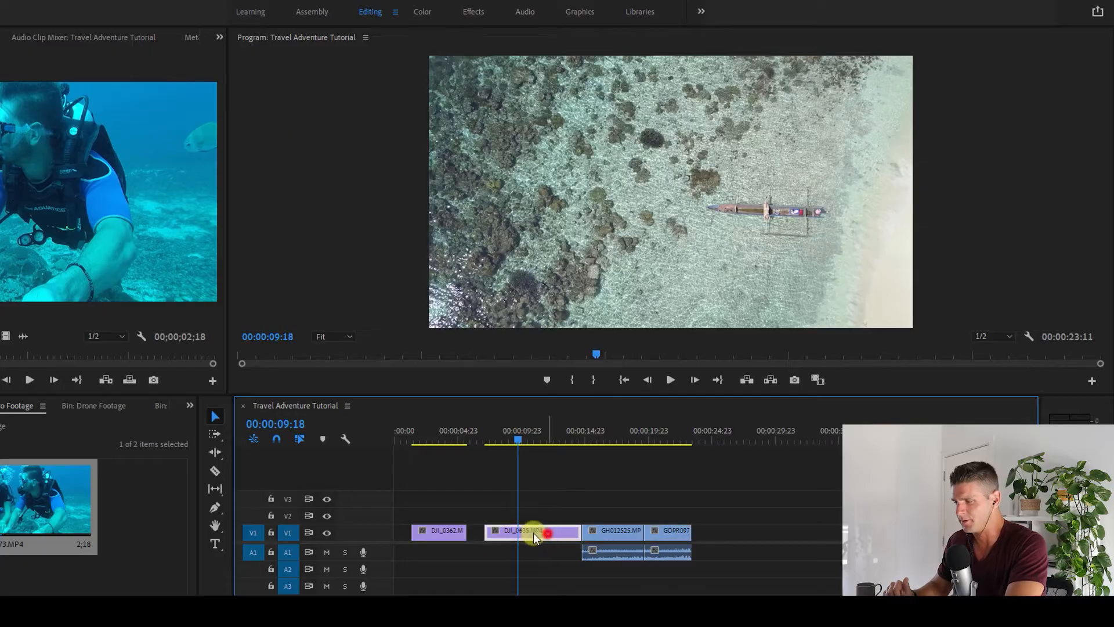
Close the gaps by moving DJI_0362.MP4 to the sequence start, DJI_0635.MP4 against it, and both GoPro clips directly after
drag(412, 532, 407, 534)
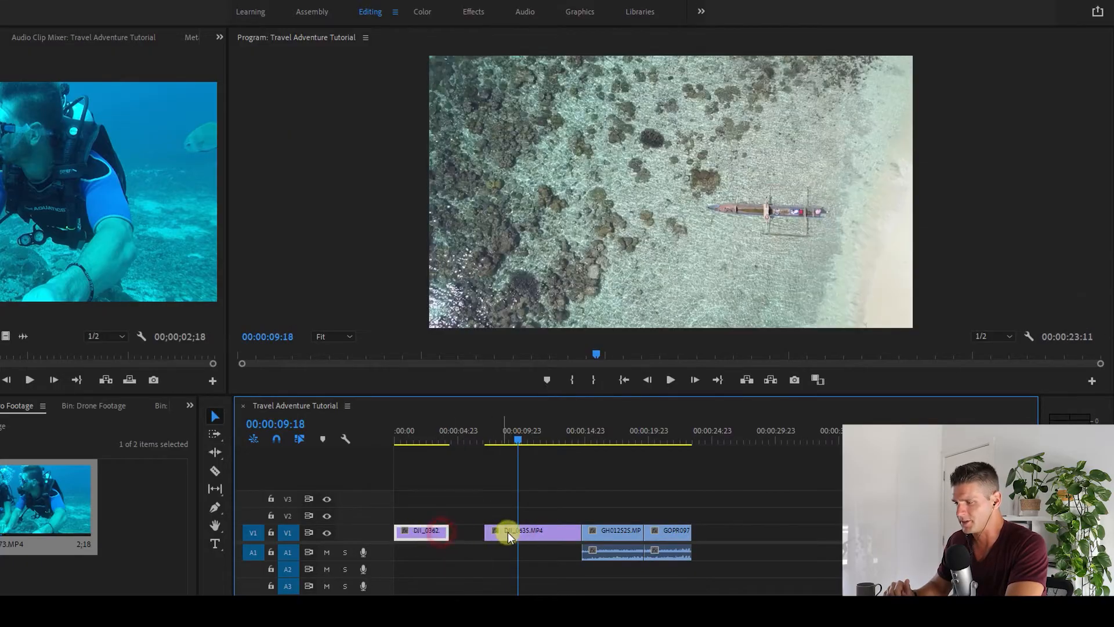
drag(513, 532, 474, 532)
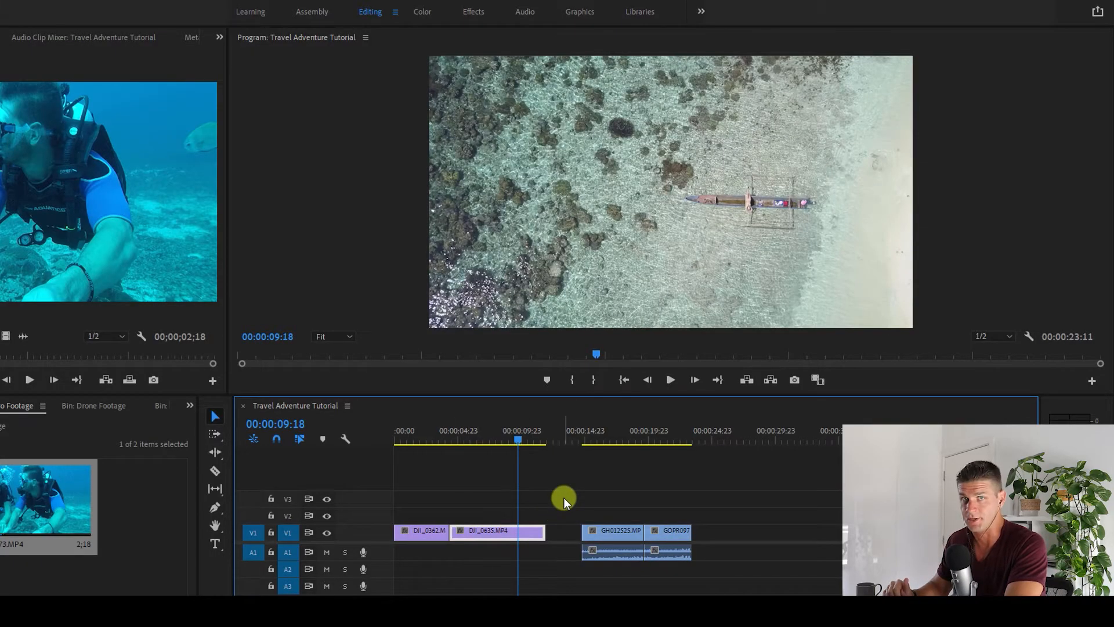
drag(579, 485, 652, 552)
drag(579, 482, 703, 577)
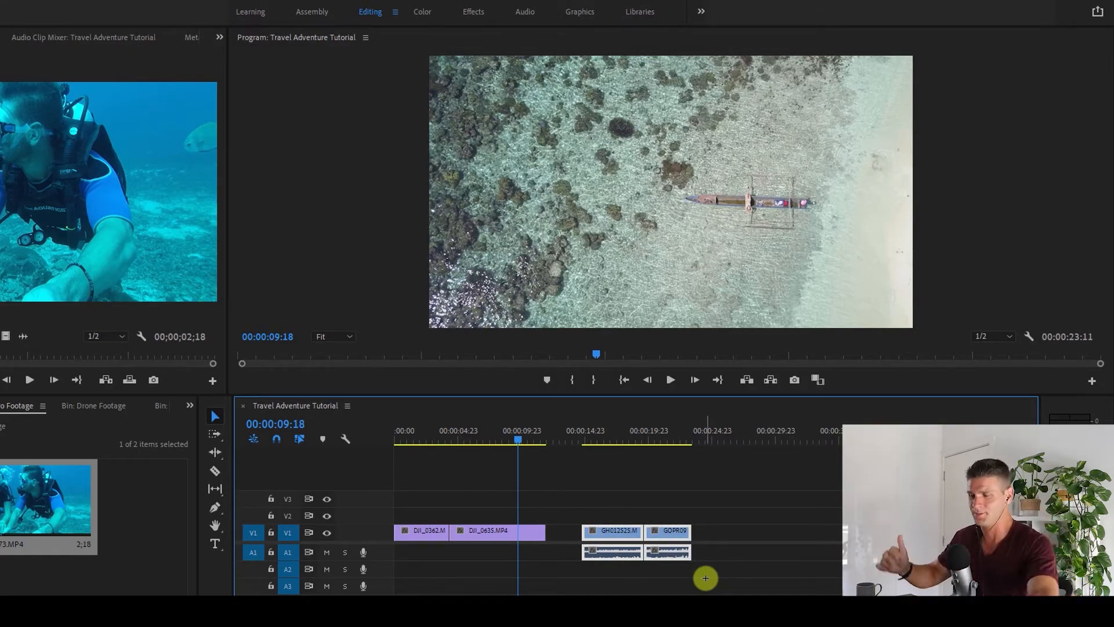
drag(609, 531, 565, 534)
click(477, 510)
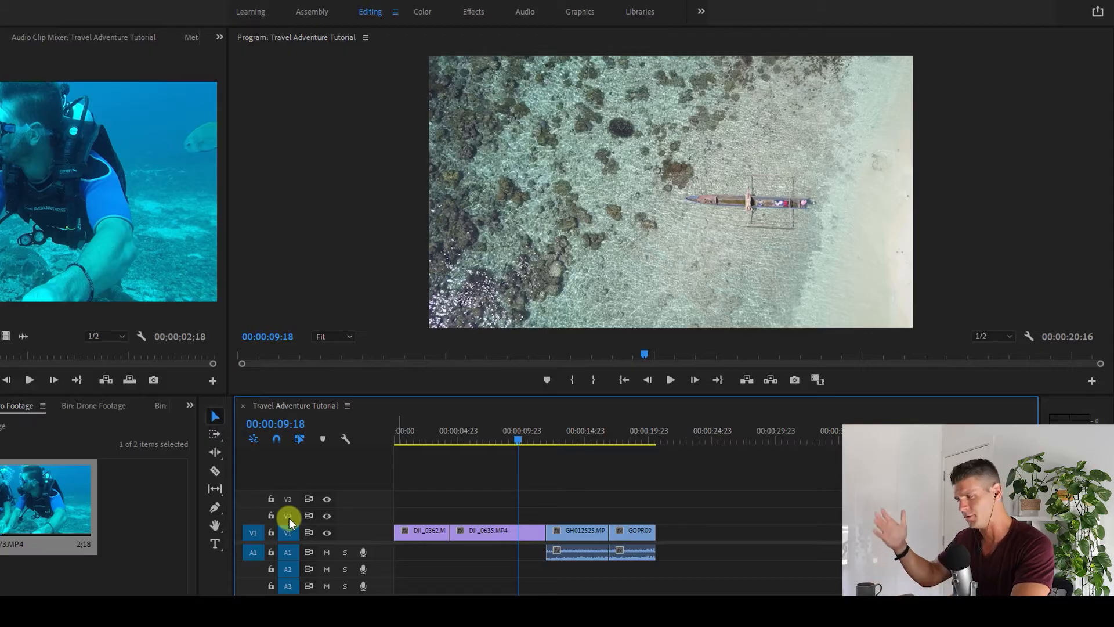
click(381, 552)
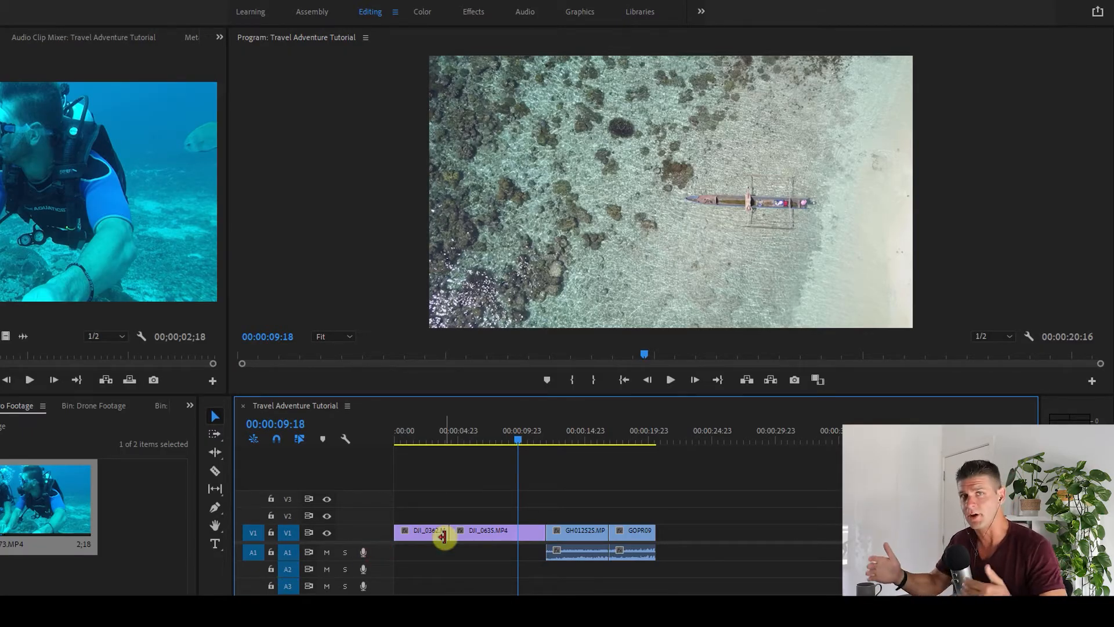
click(453, 509)
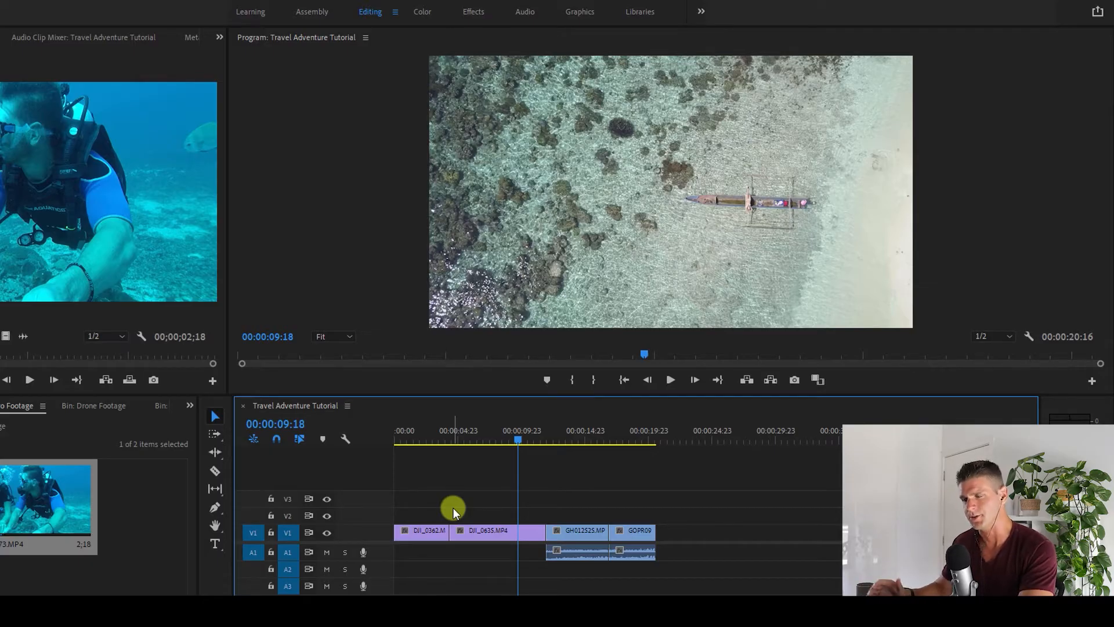
drag(419, 497, 629, 534)
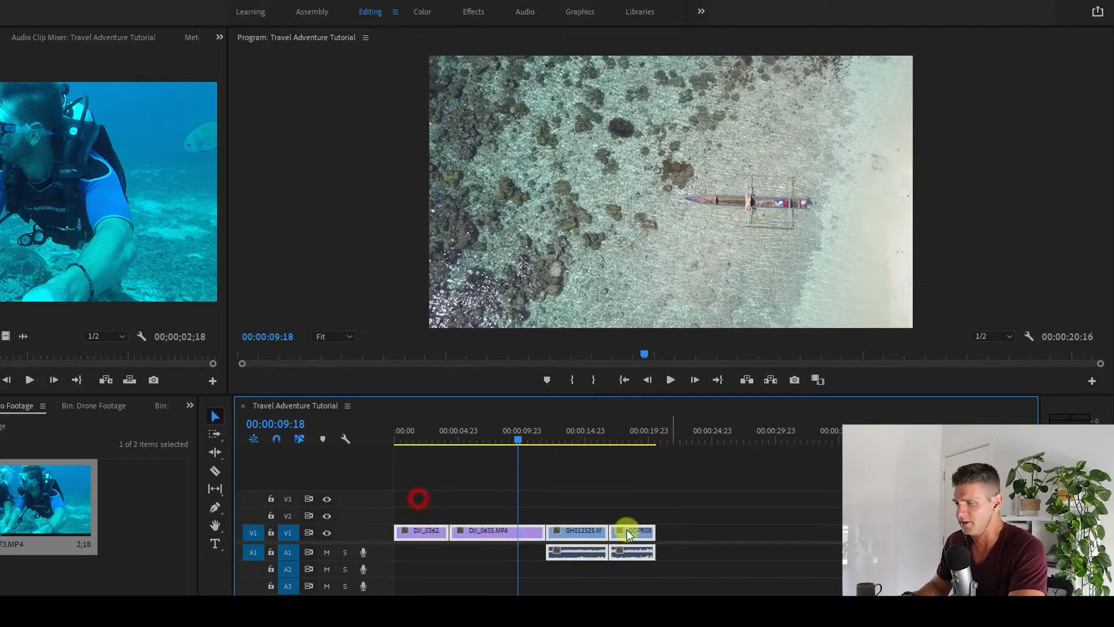
click(569, 486)
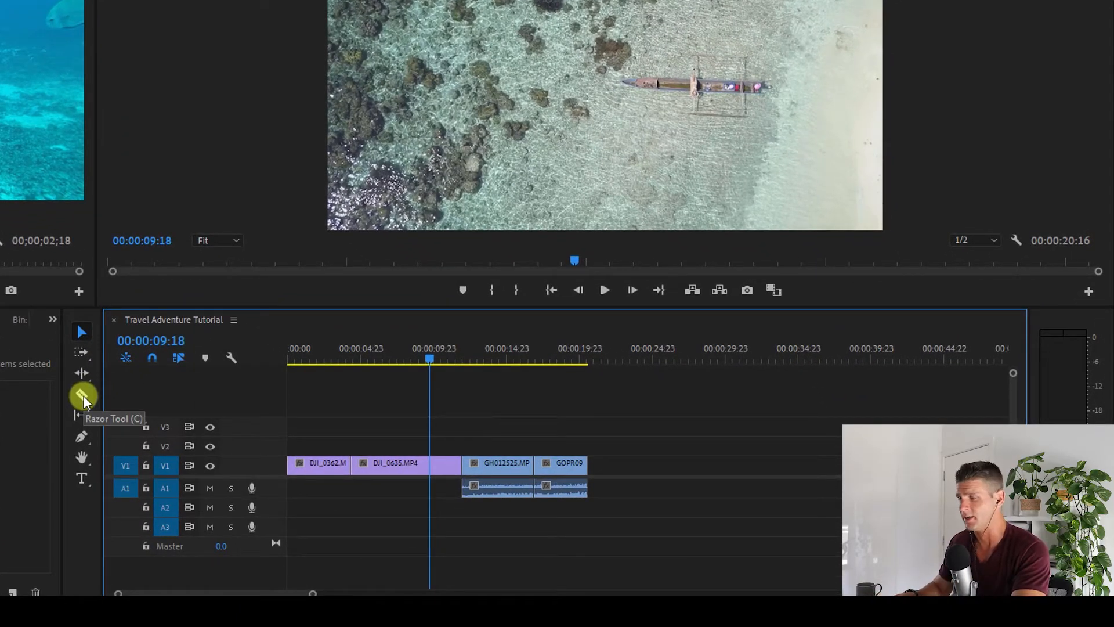
Cut DJI_0635.MP4 on track V1 into four pieces with the Razor tool
key(c)
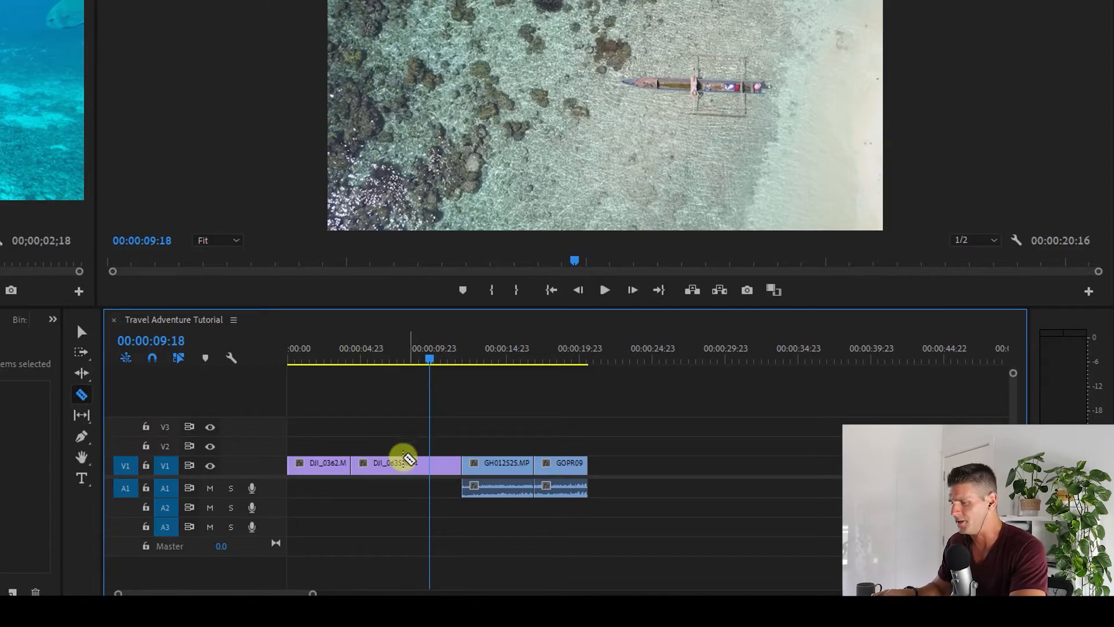
click(388, 467)
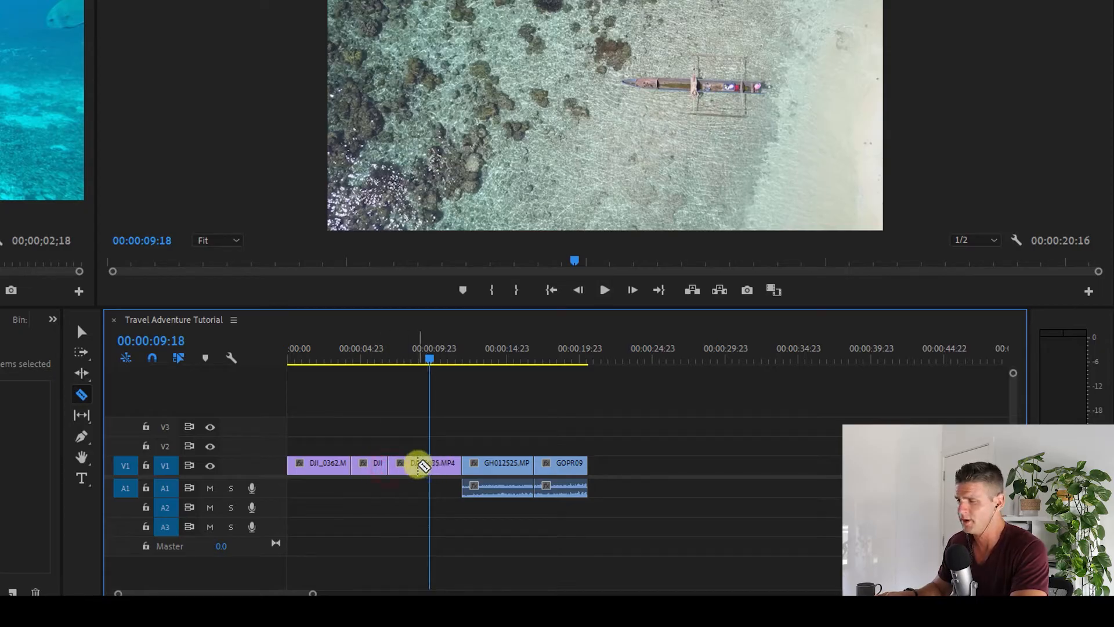
click(421, 465)
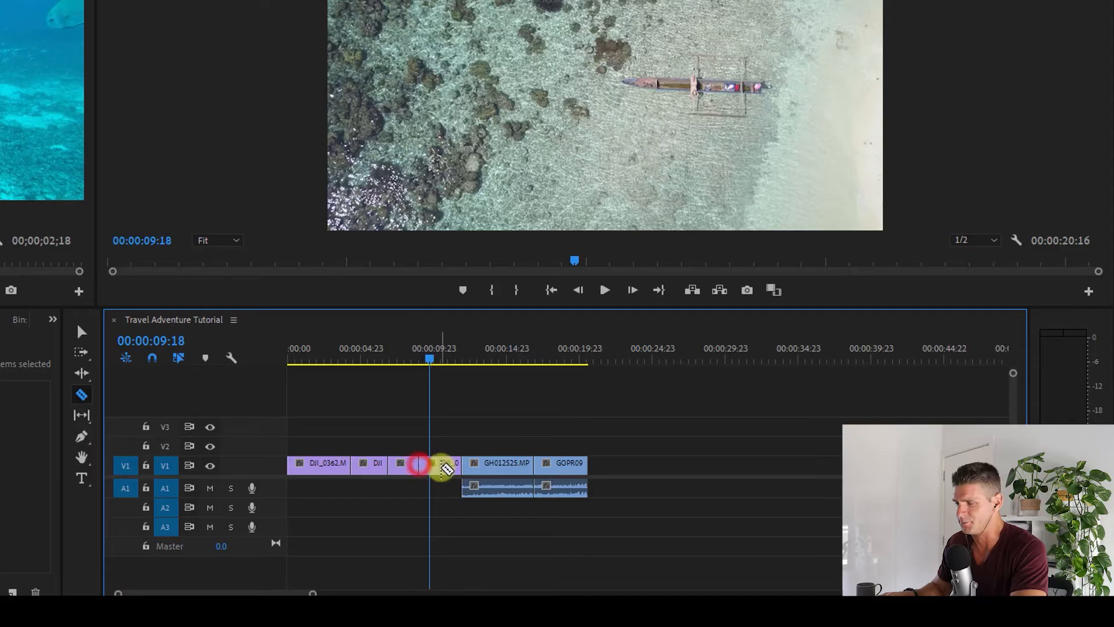
click(445, 466)
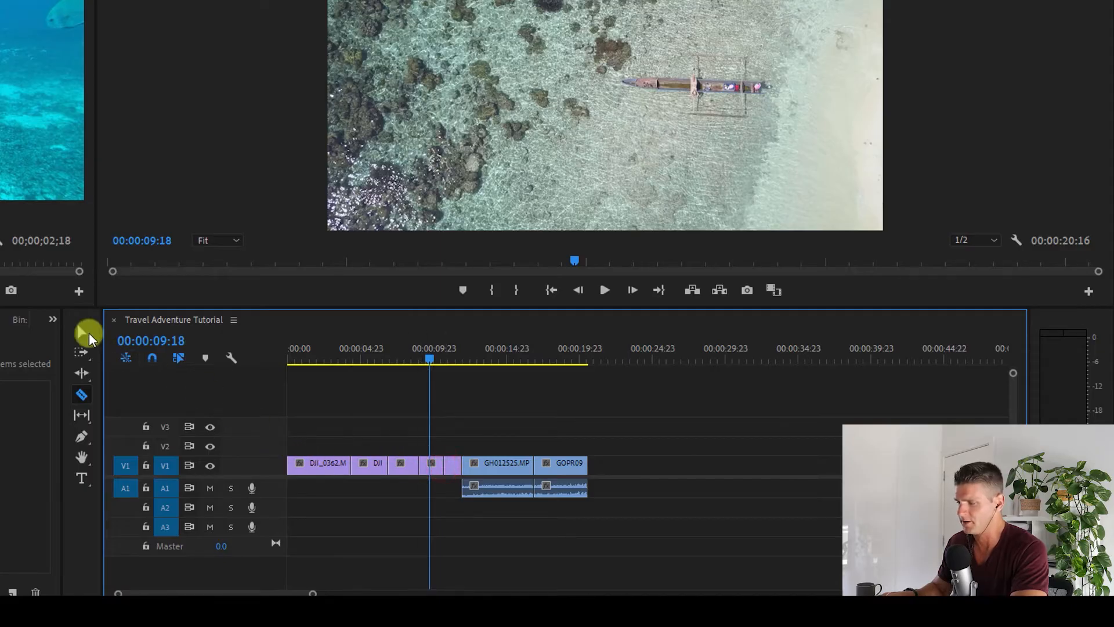
Delete the second and last pieces of the cut DJI_0635.MP4 clip, leaving gaps on track V1
click(79, 330)
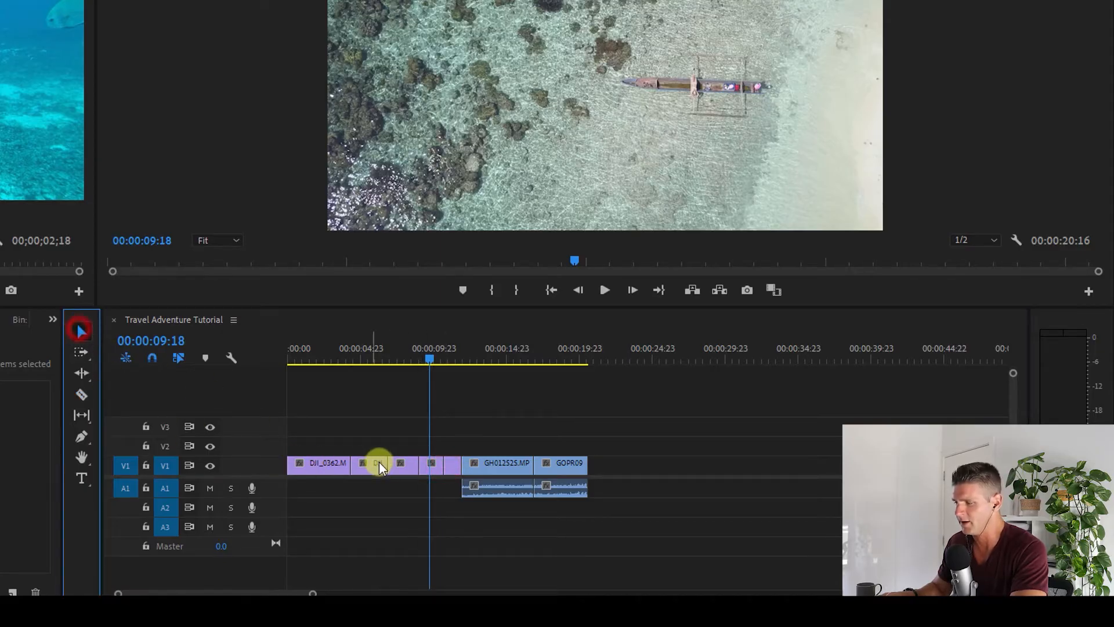
click(399, 466)
key(Delete)
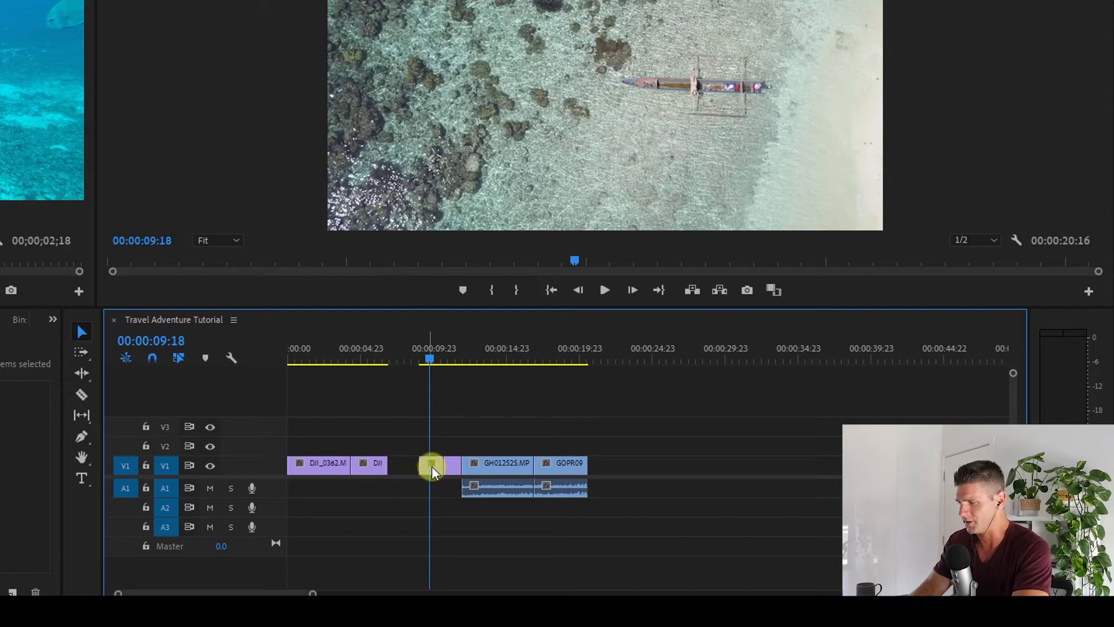
drag(455, 465, 443, 468)
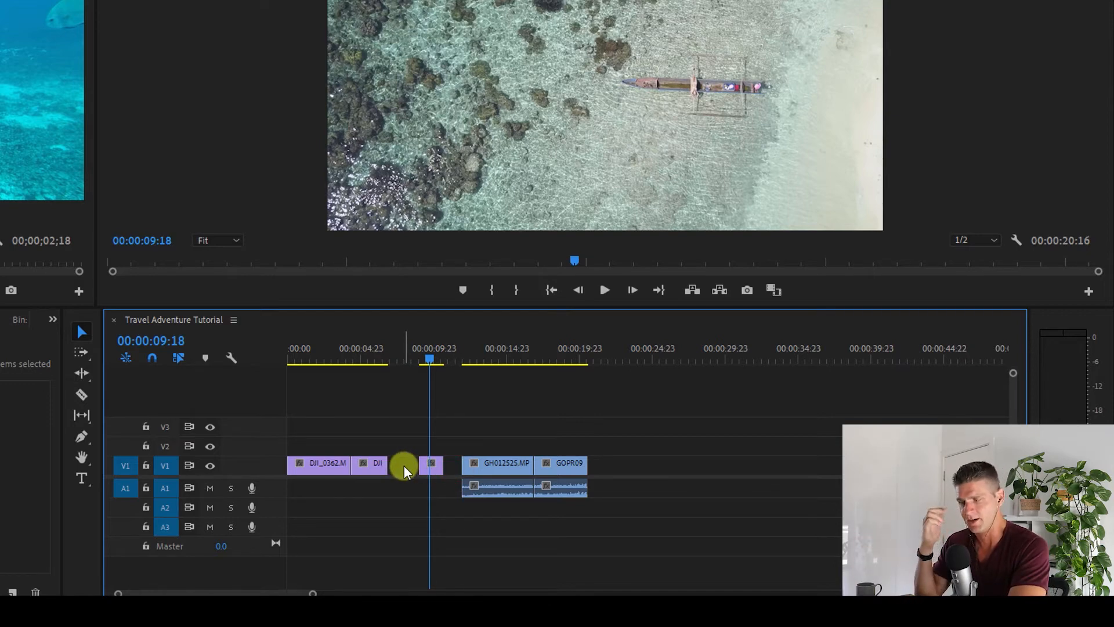
Ripple delete the gap between the two remaining pieces of DJI_0635.MP4 on track V1
right_click(404, 466)
click(399, 450)
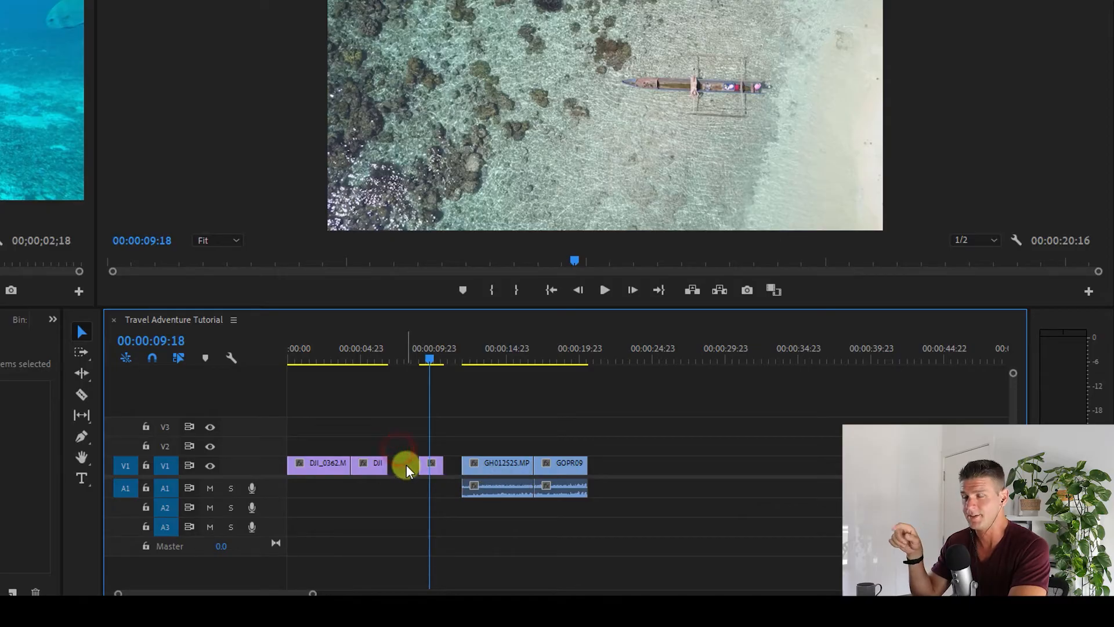
right_click(402, 471)
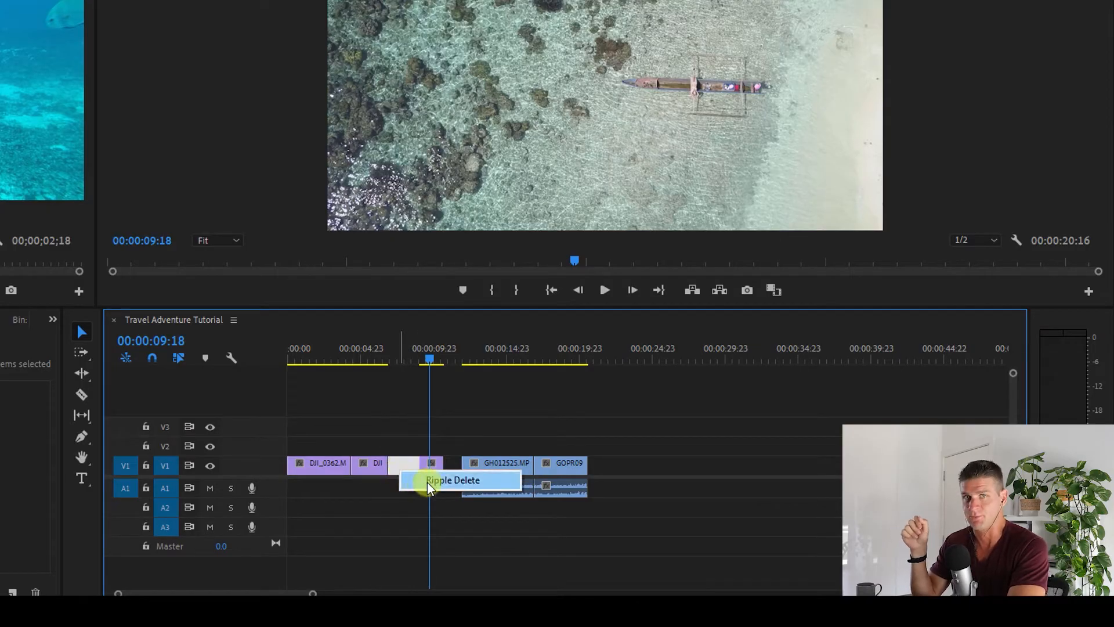
click(452, 480)
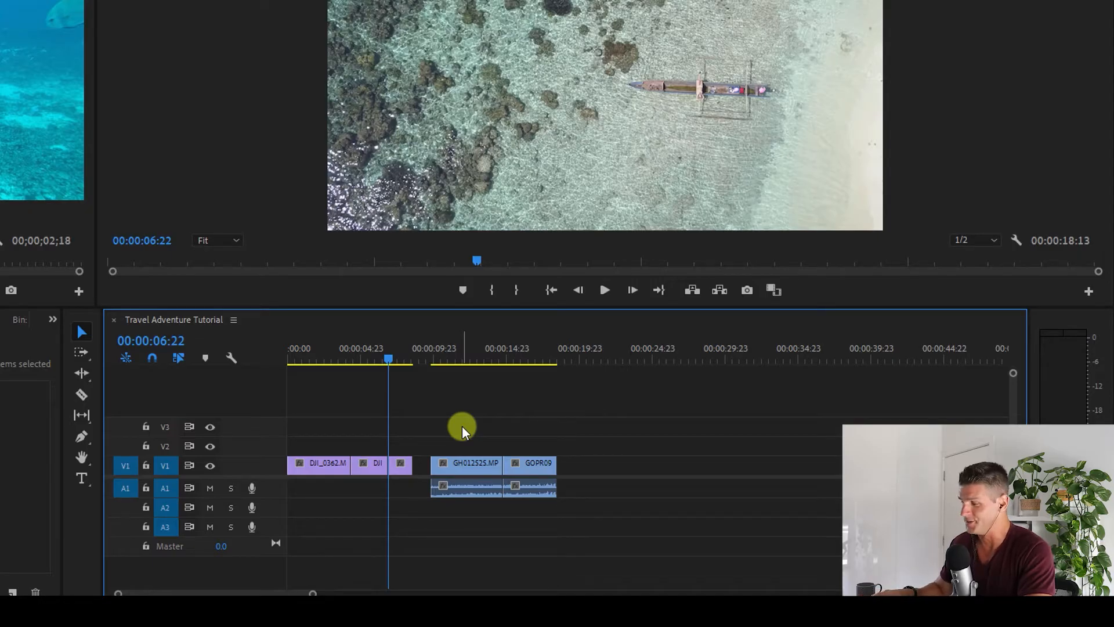
Undo the ripple delete, the piece deletions and the razor cuts made to DJI_0635.MP4
key(ctrl+z)
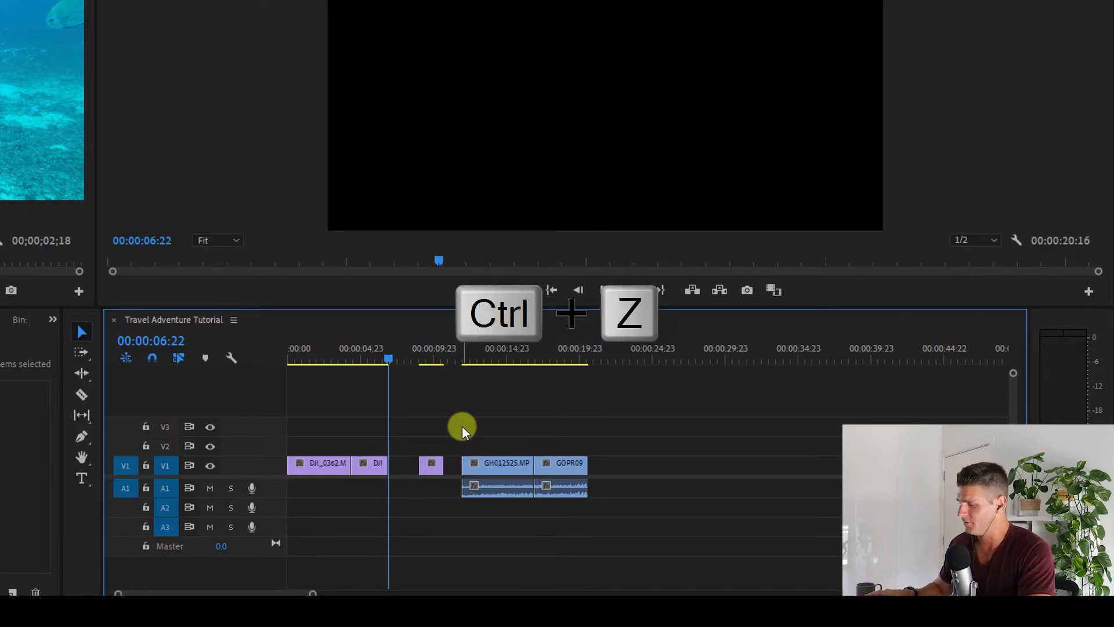
key(ctrl+z)
key(ctrl+z)
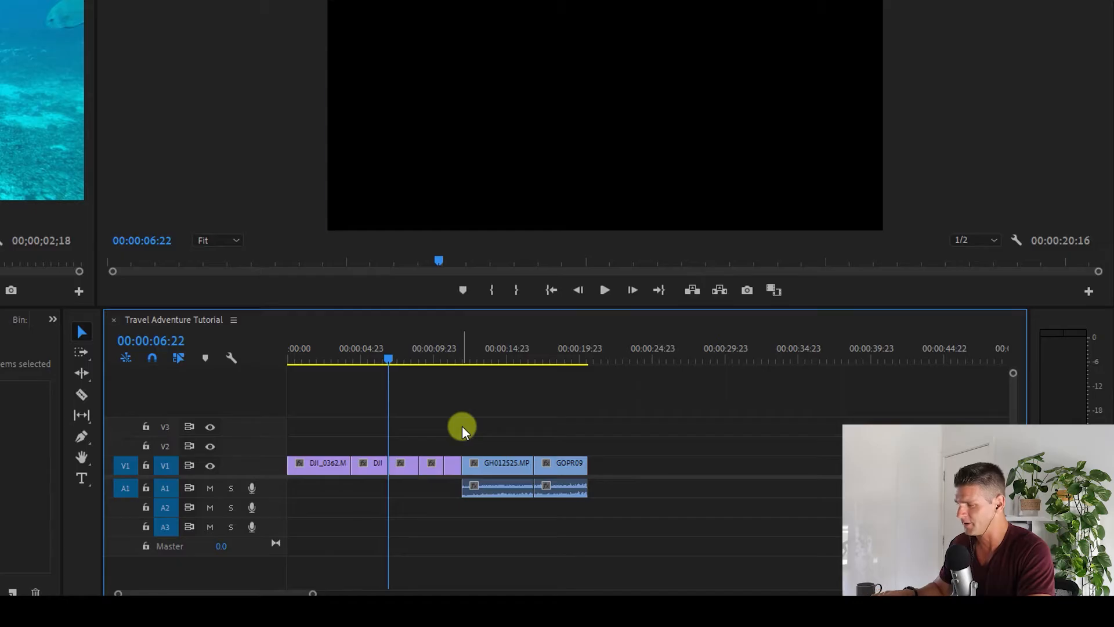
key(ctrl+z)
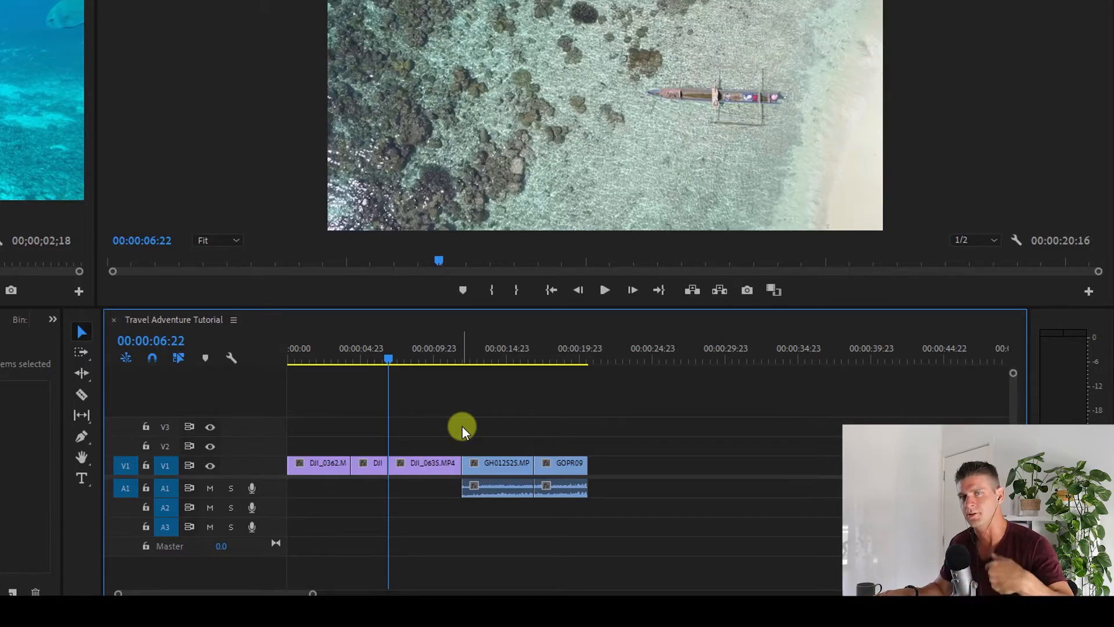
key(ctrl+z)
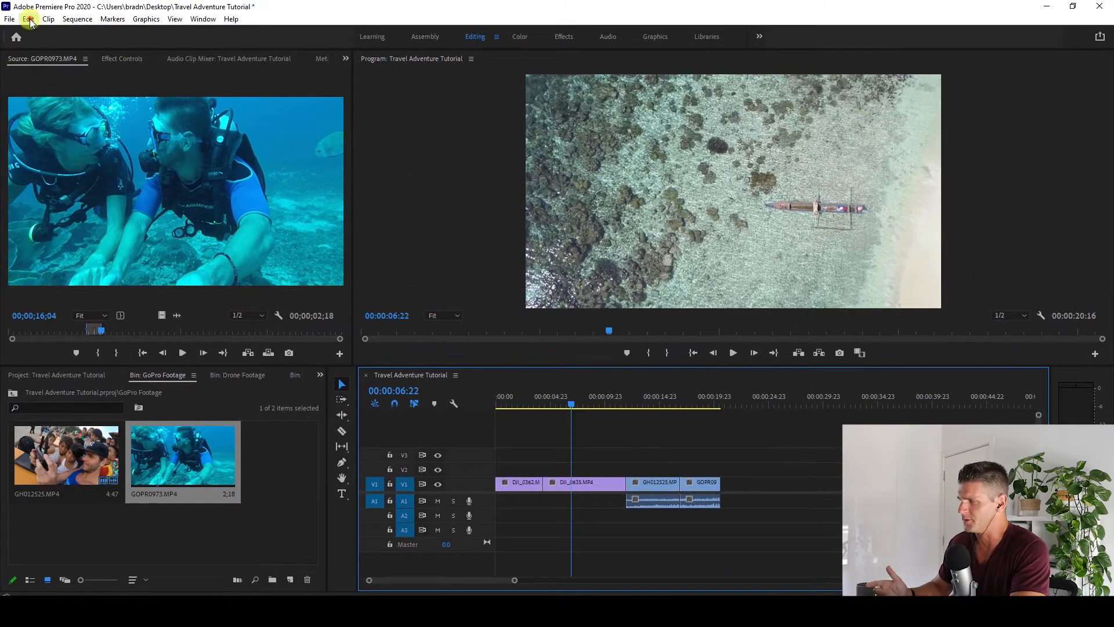
click(26, 19)
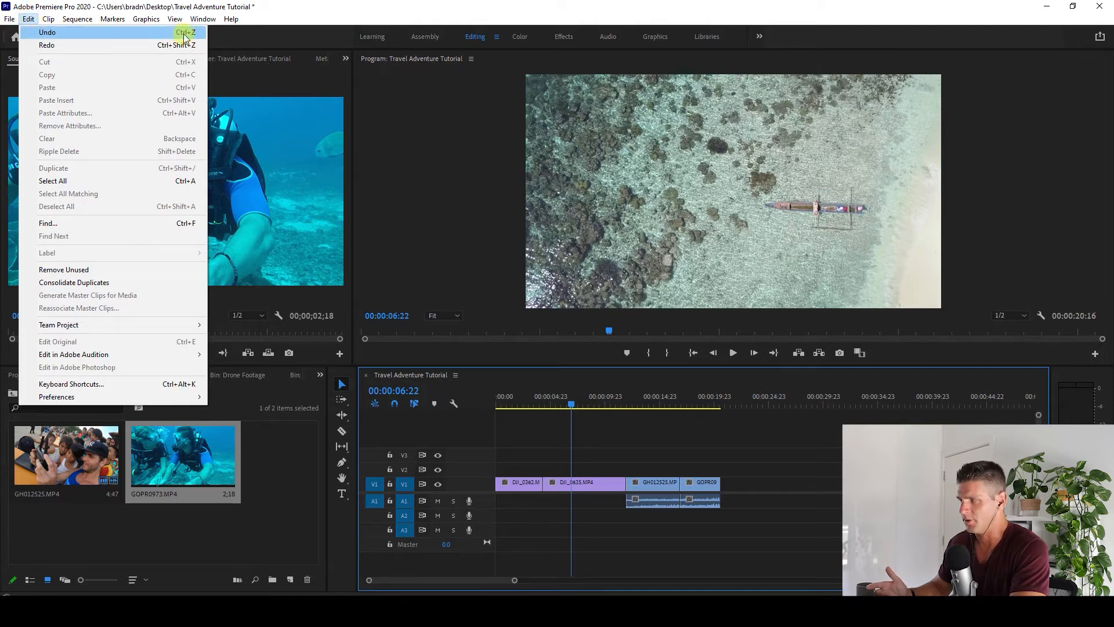
click(632, 424)
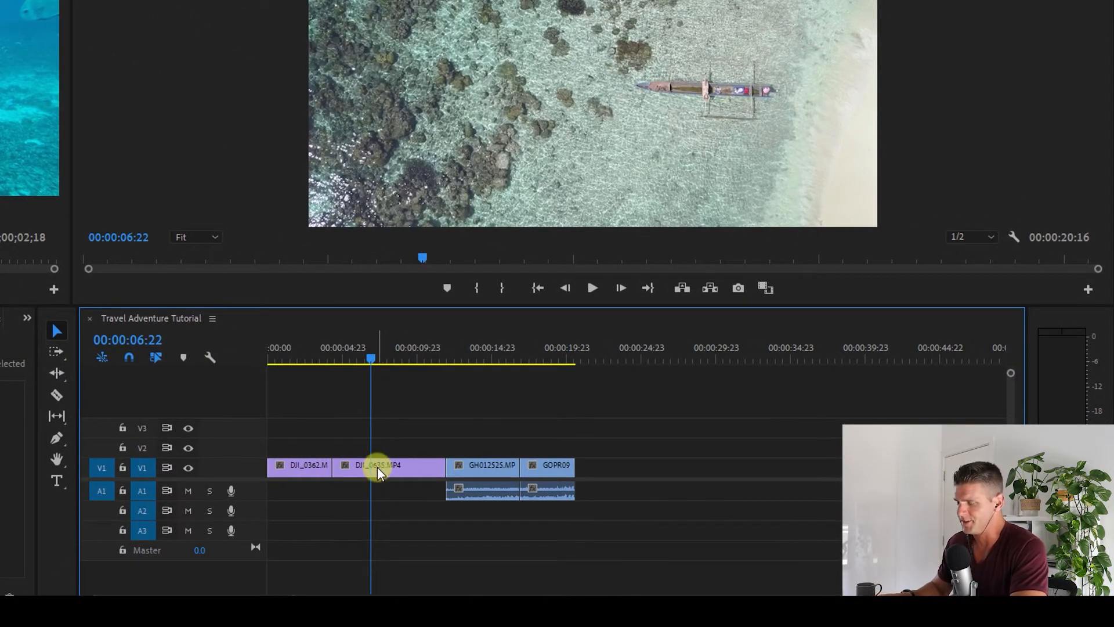
Move DJI_0635.MP4 up to track V2 and earlier so it overlaps the end of DJI_0362.MP4 on V1
click(377, 466)
drag(378, 448, 312, 448)
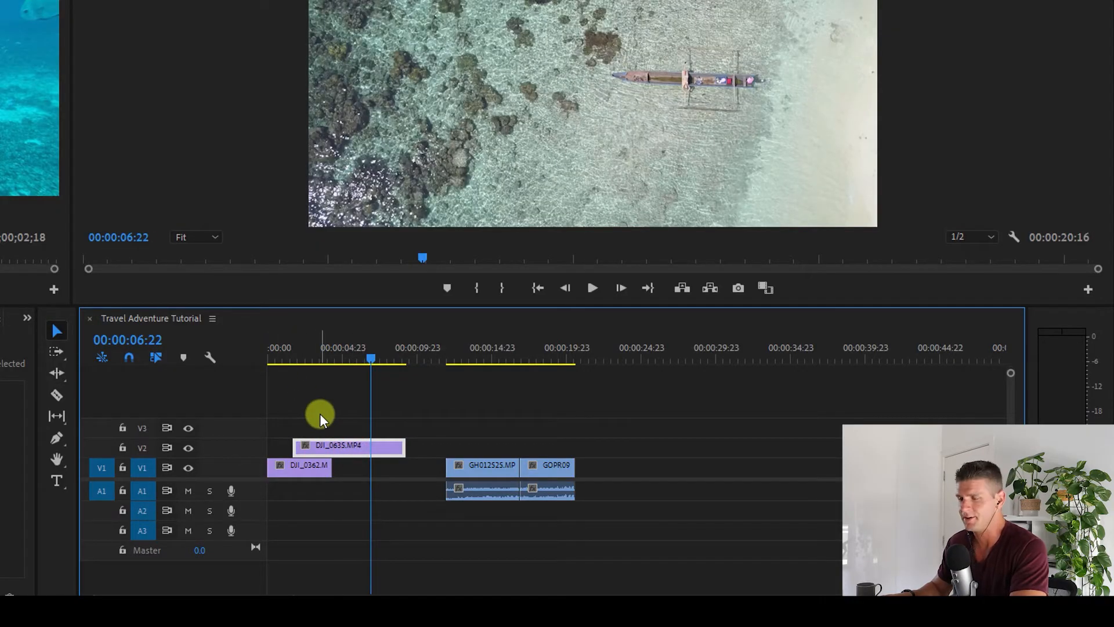
Scrub through the overlap between about 00:00:01:00 and 00:00:03:10 to examine which of the V1 and V2 clips is shown
drag(365, 353, 313, 355)
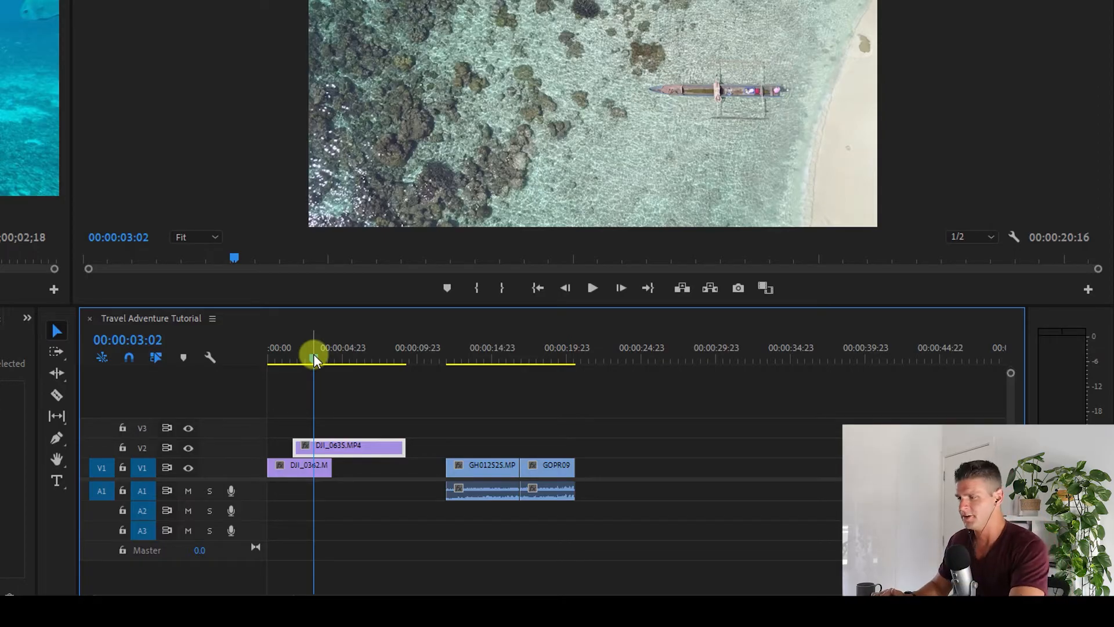
click(311, 361)
mouse_move(311, 360)
mouse_down()
mouse_move(285, 358)
mouse_move(305, 358)
mouse_move(295, 358)
mouse_up()
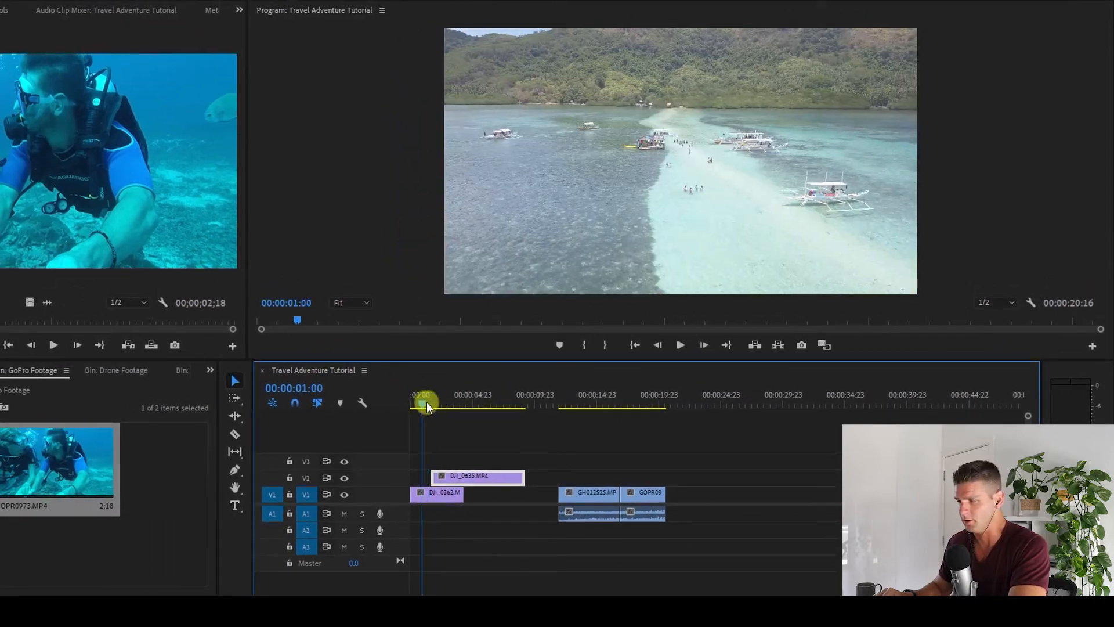
drag(426, 402, 451, 417)
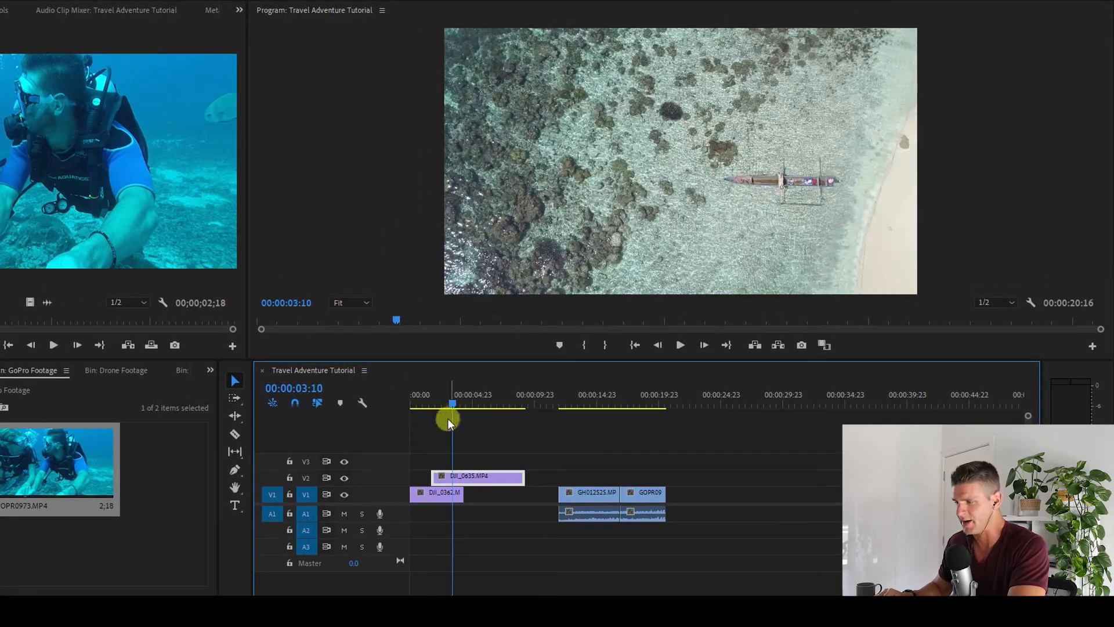
click(468, 478)
click(467, 473)
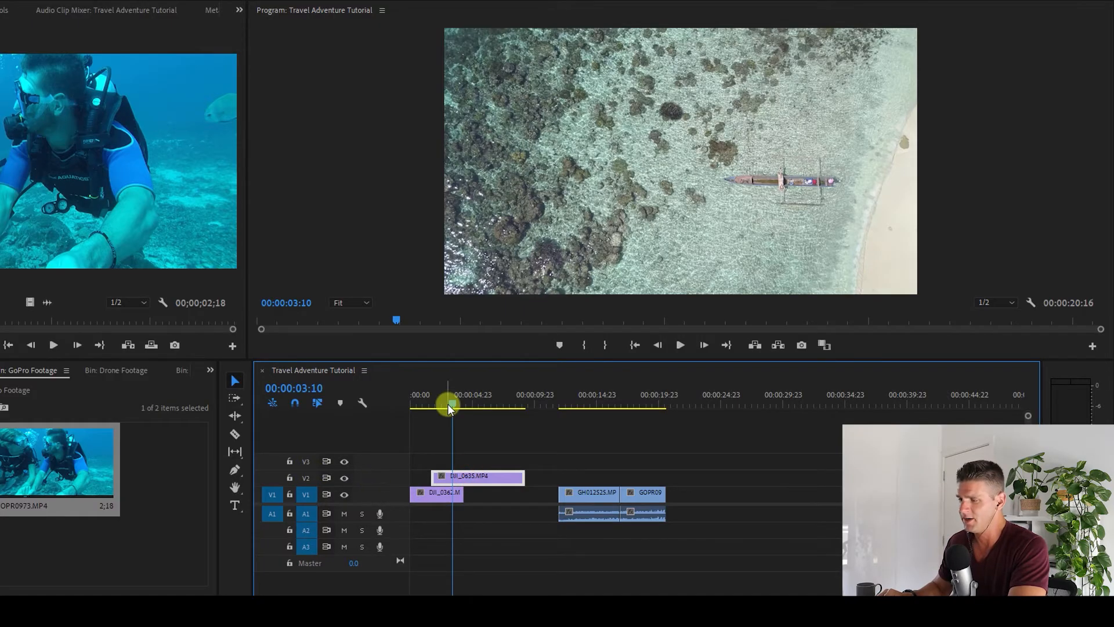
drag(447, 404, 444, 402)
click(436, 493)
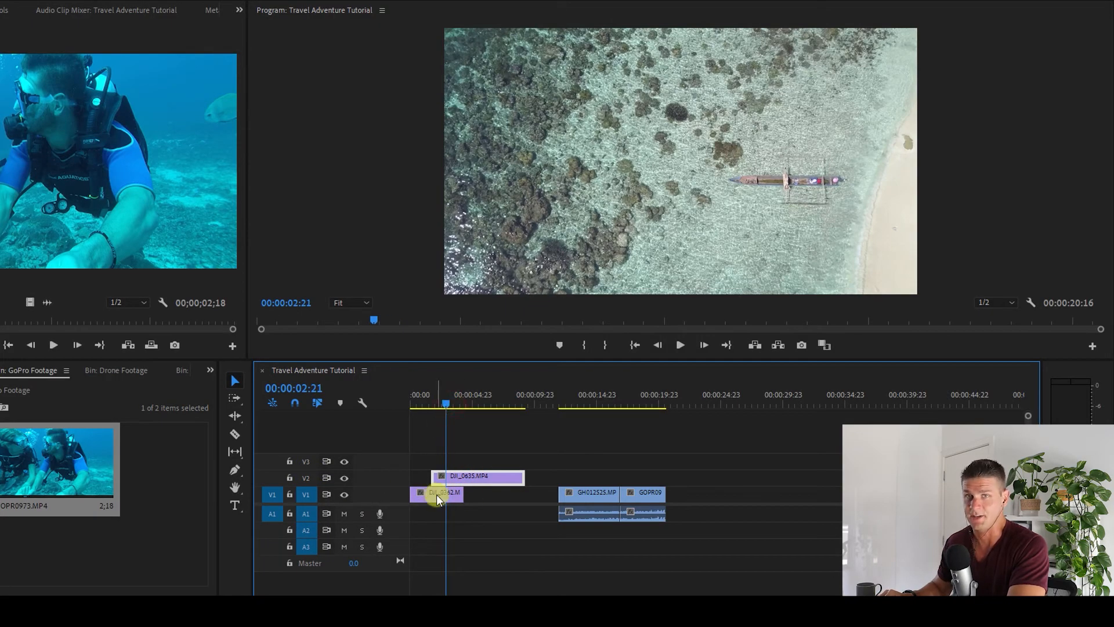
click(447, 402)
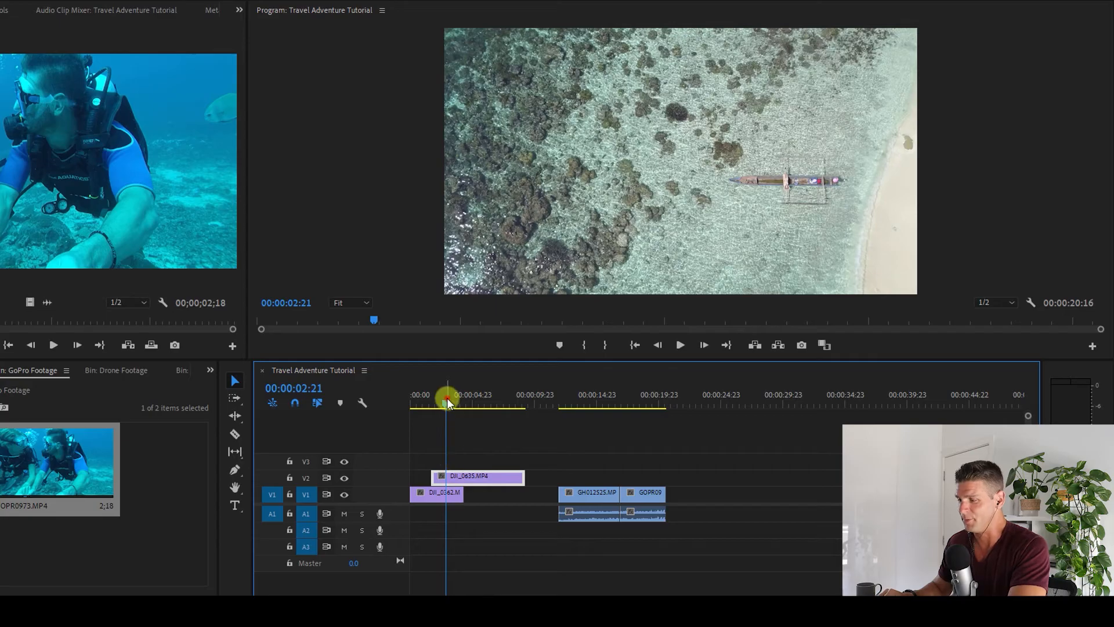
drag(447, 401, 430, 395)
click(430, 495)
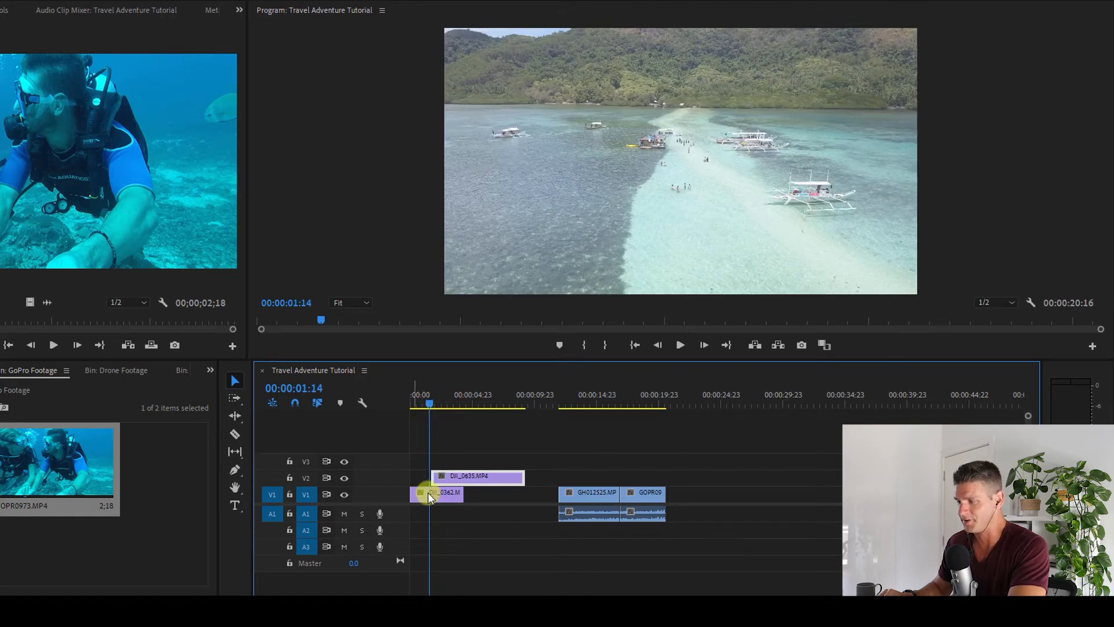
Move DJI_0635.MP4 back down to track V1 so it directly follows DJI_0362.MP4
click(430, 496)
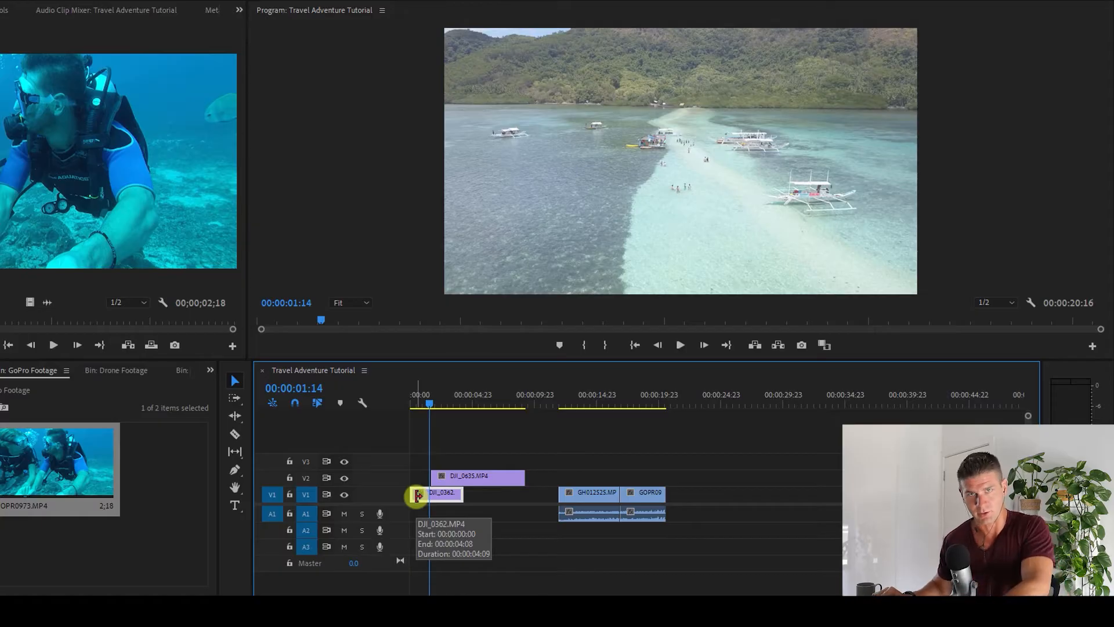
click(468, 492)
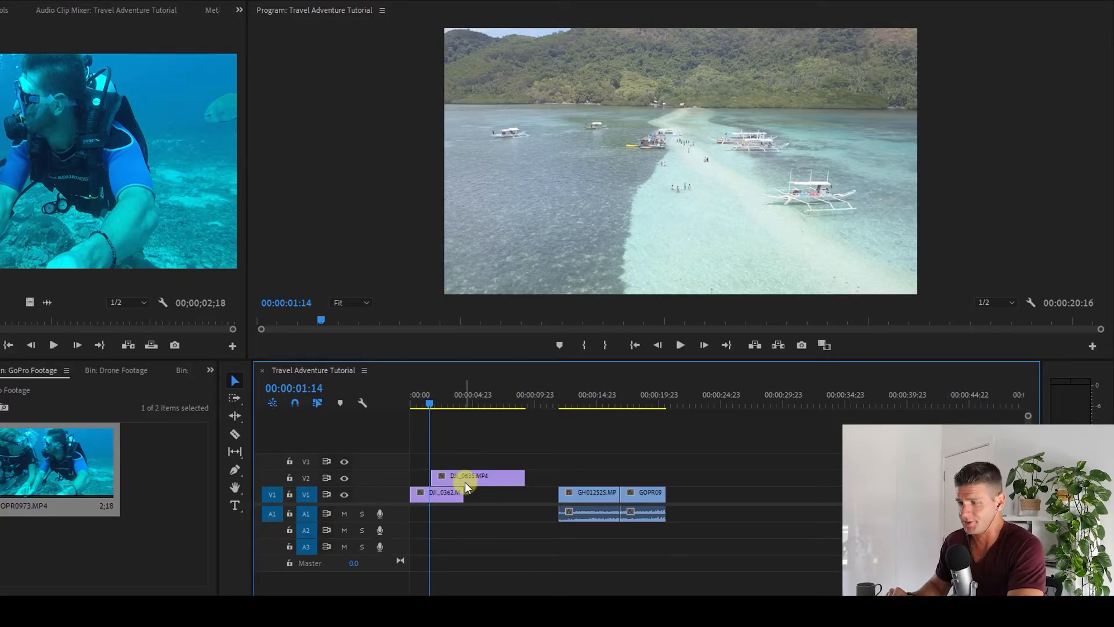
drag(464, 482, 506, 494)
Add the ES_La Liberte - Dream Cave.wav music from the Background Music bin to track A2 at the start of the sequence
click(17, 395)
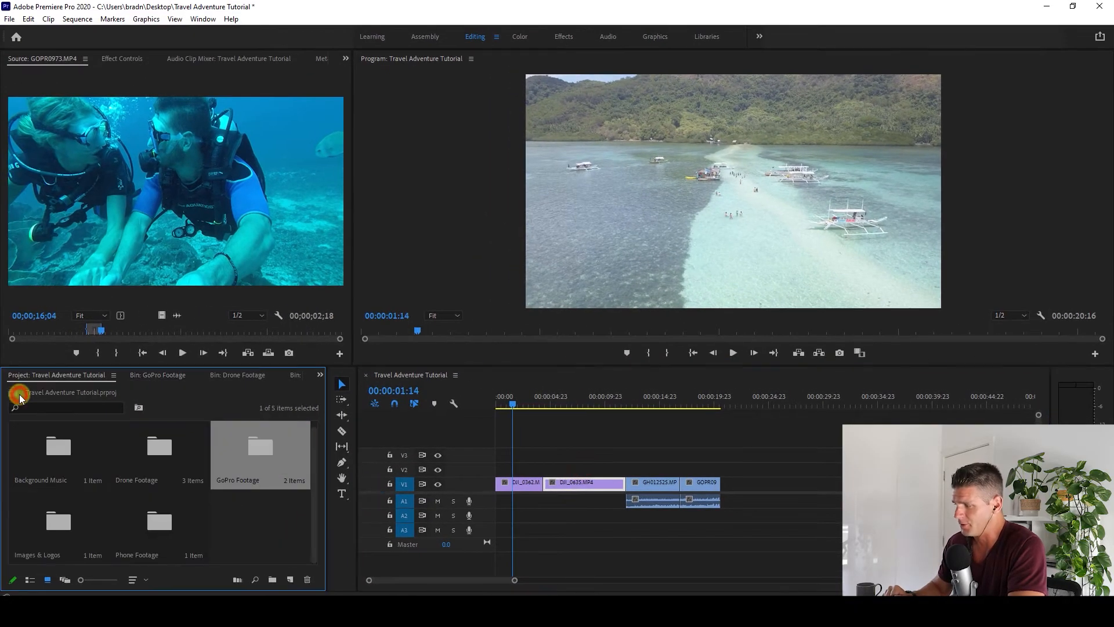
double_click(51, 436)
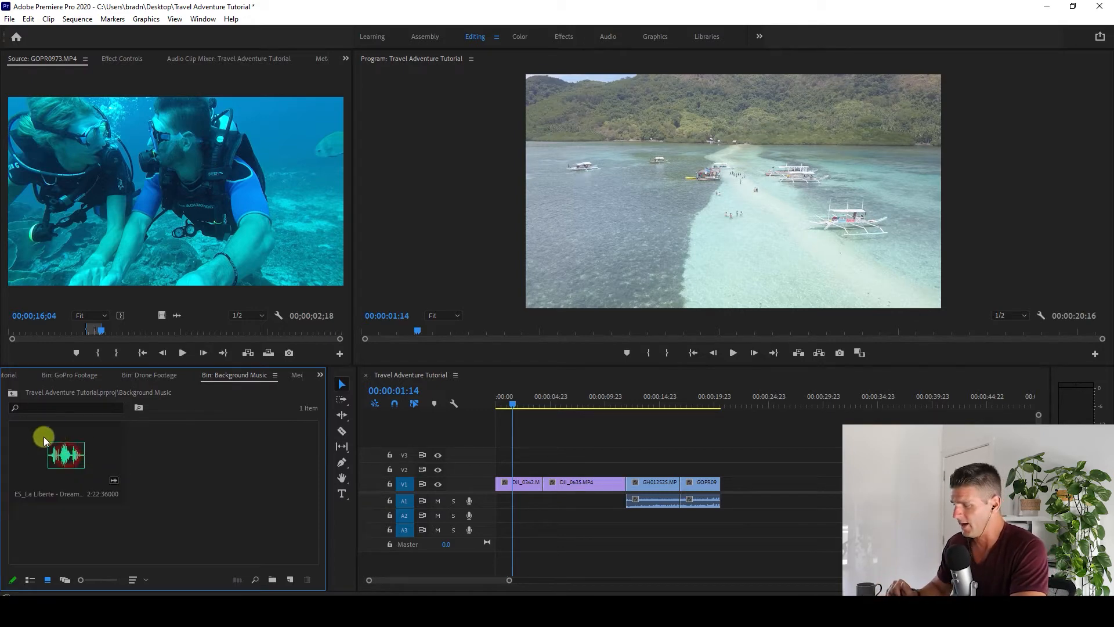
drag(61, 455, 489, 514)
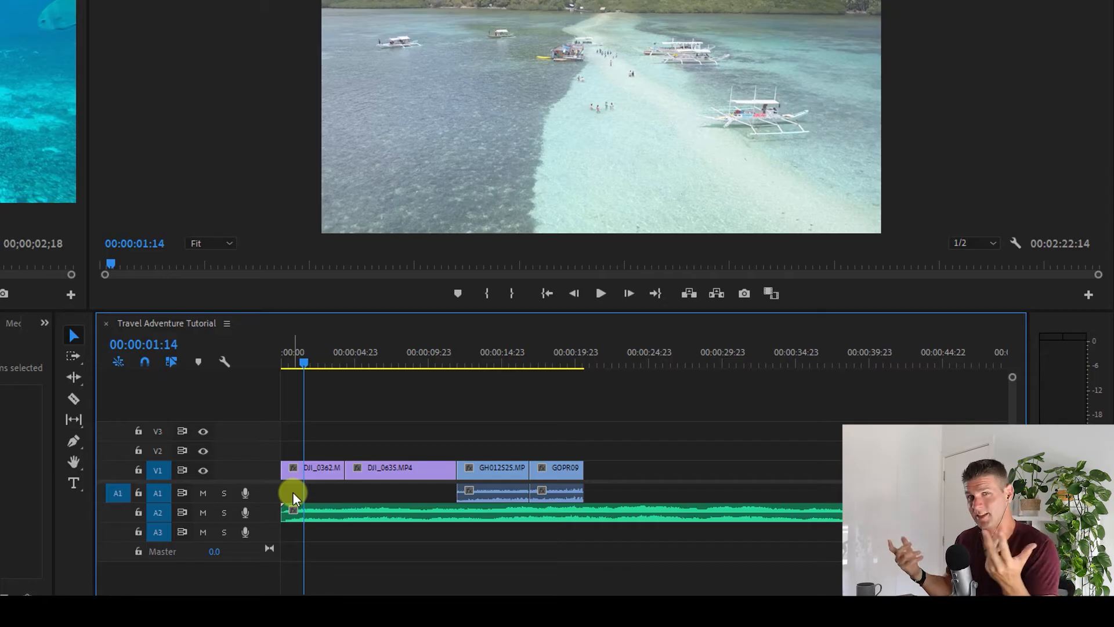
Expand and collapse individual track heights, leaving A2 and V2 expanded and A1 and V1 collapsed
double_click(263, 514)
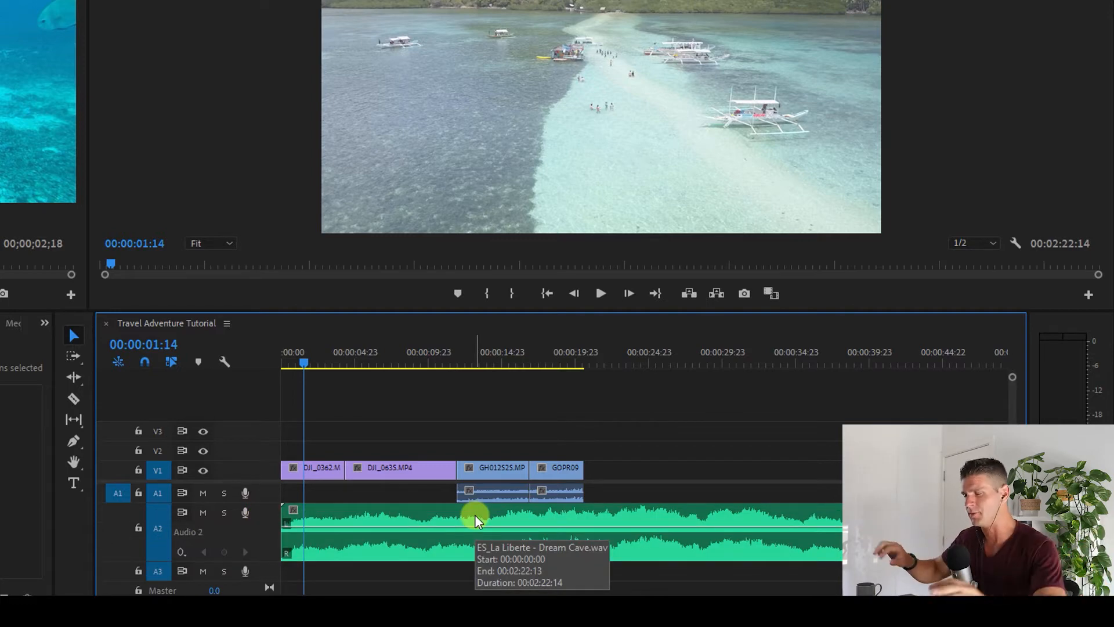
double_click(264, 493)
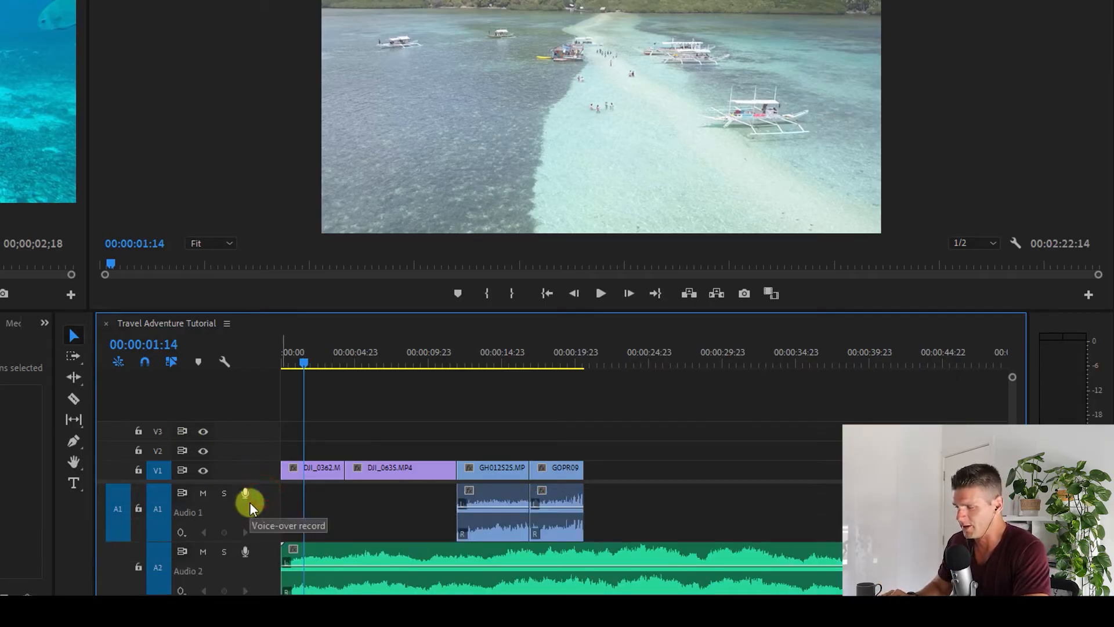
double_click(260, 470)
double_click(261, 412)
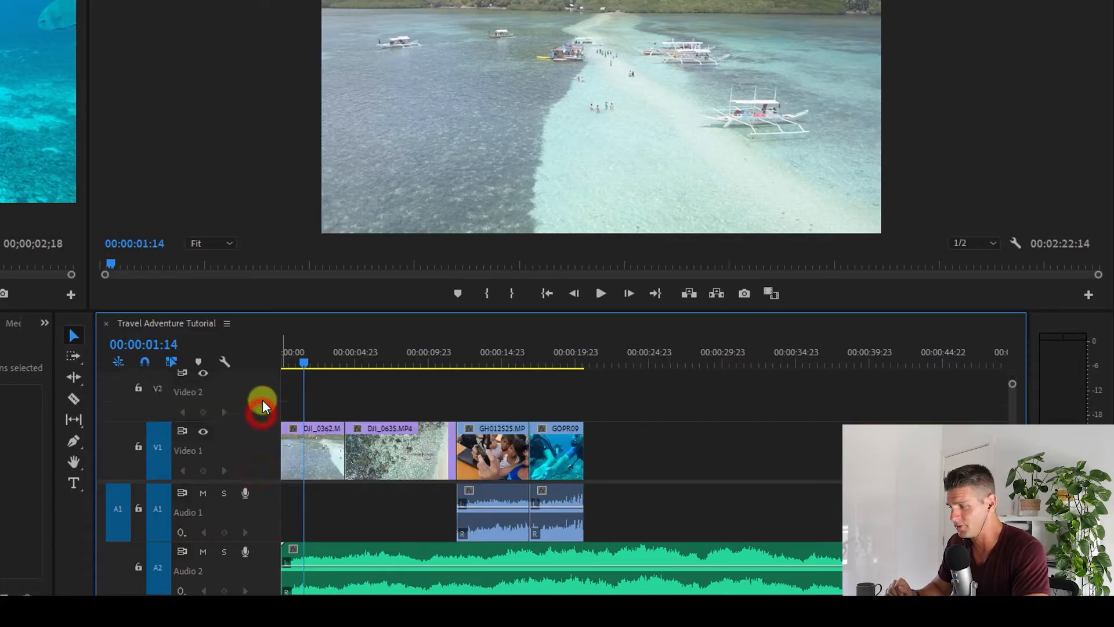
double_click(260, 447)
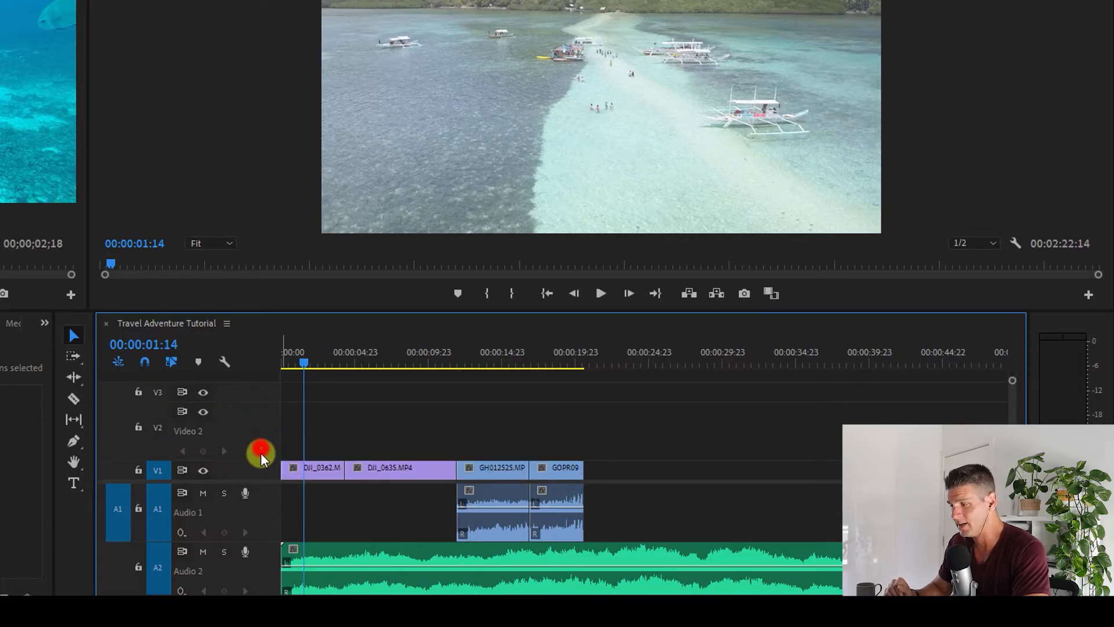
double_click(262, 491)
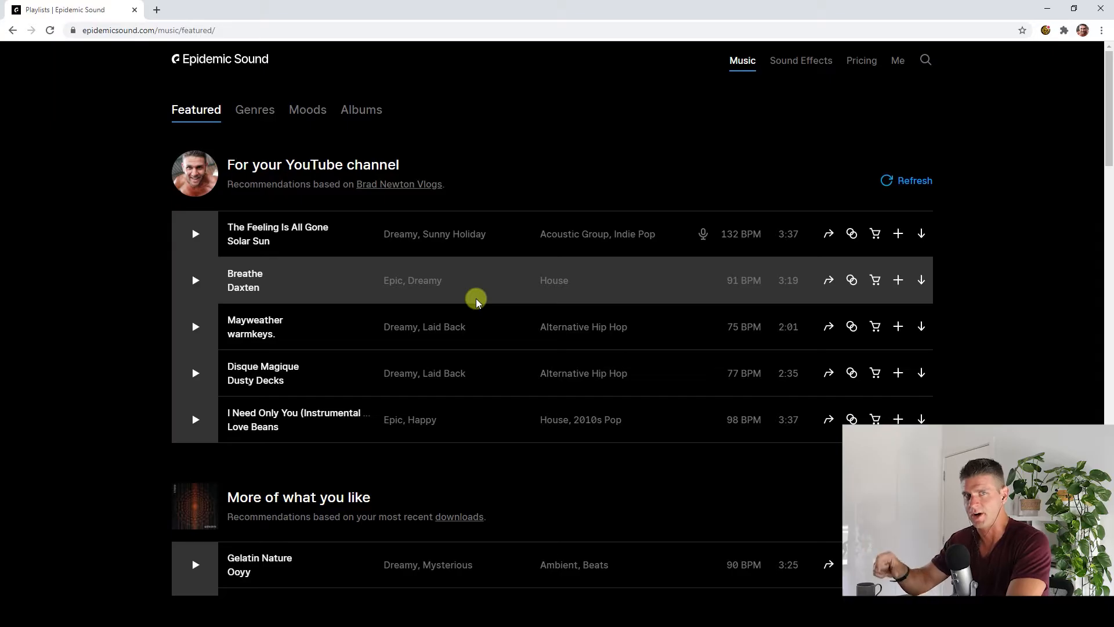
Switch from the Epidemic Sound page back to Premiere Pro and play the sequence from the start to examine the audio meters
click(1047, 6)
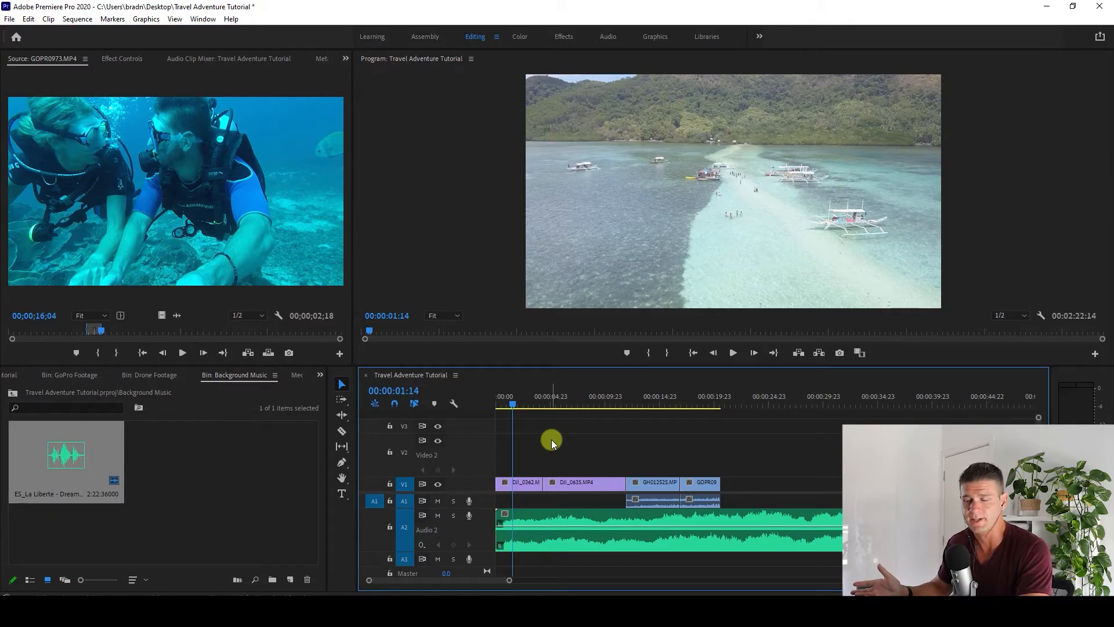
click(534, 516)
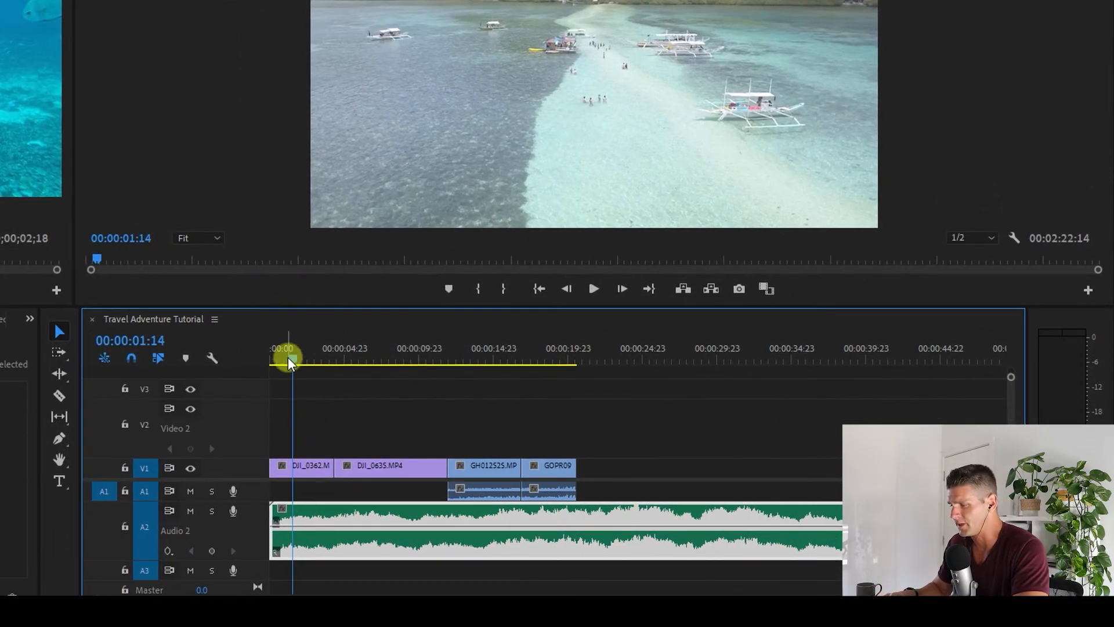
drag(357, 371, 334, 371)
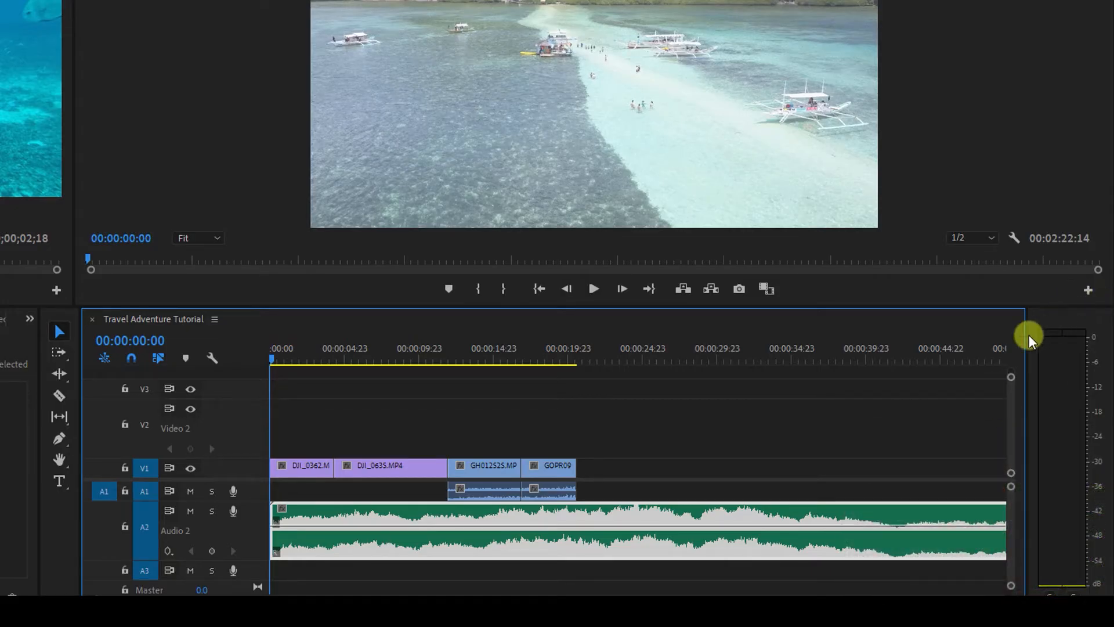
click(1100, 331)
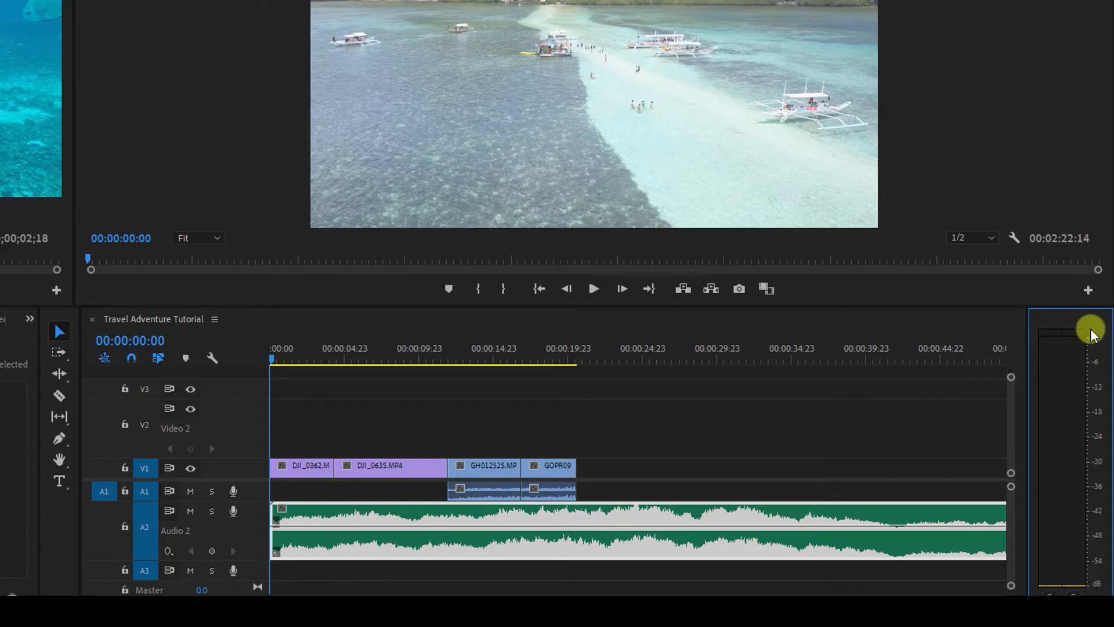
key(space)
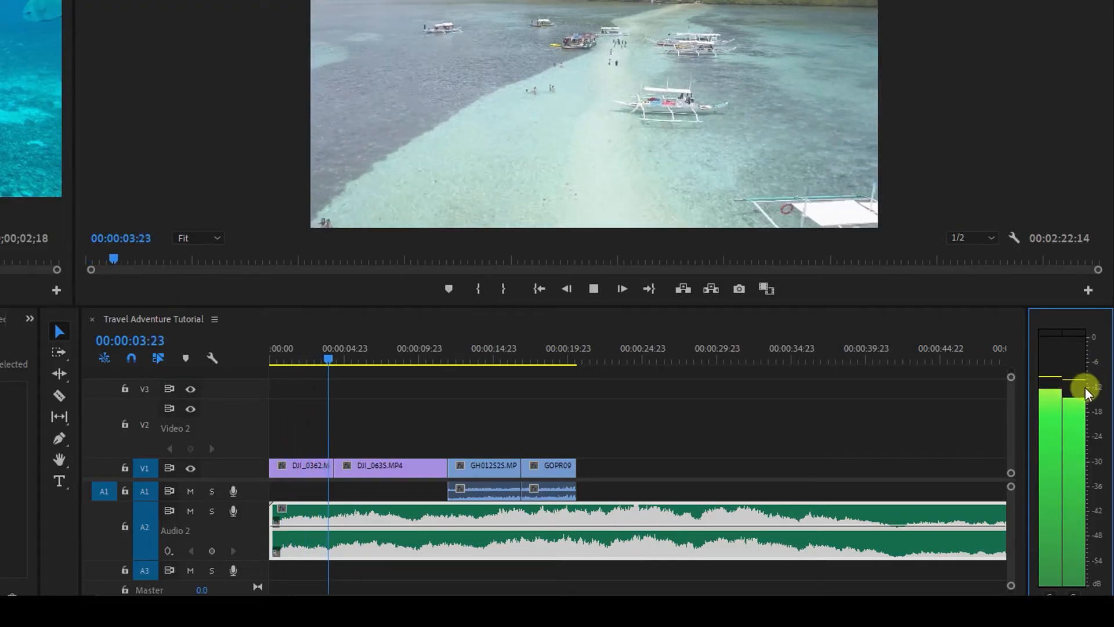
key(space)
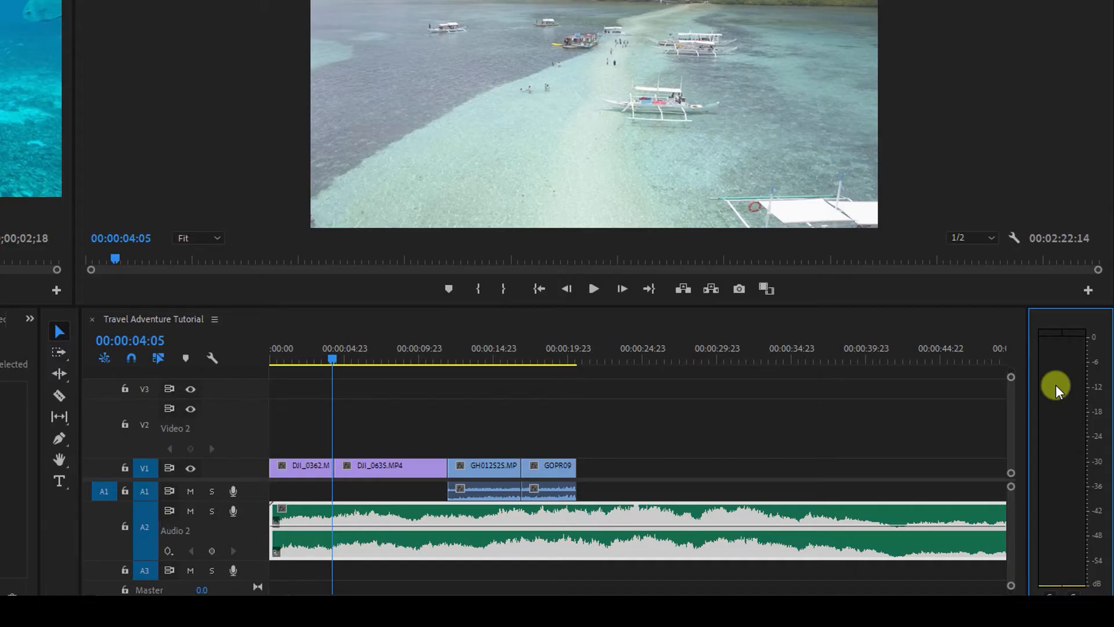
key(space)
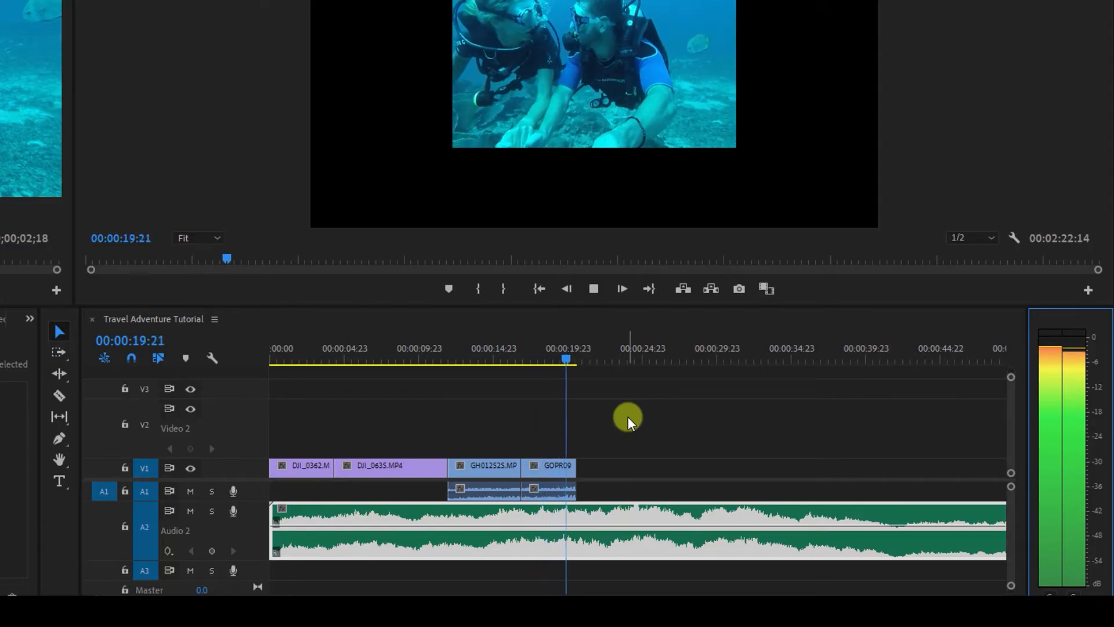
key(space)
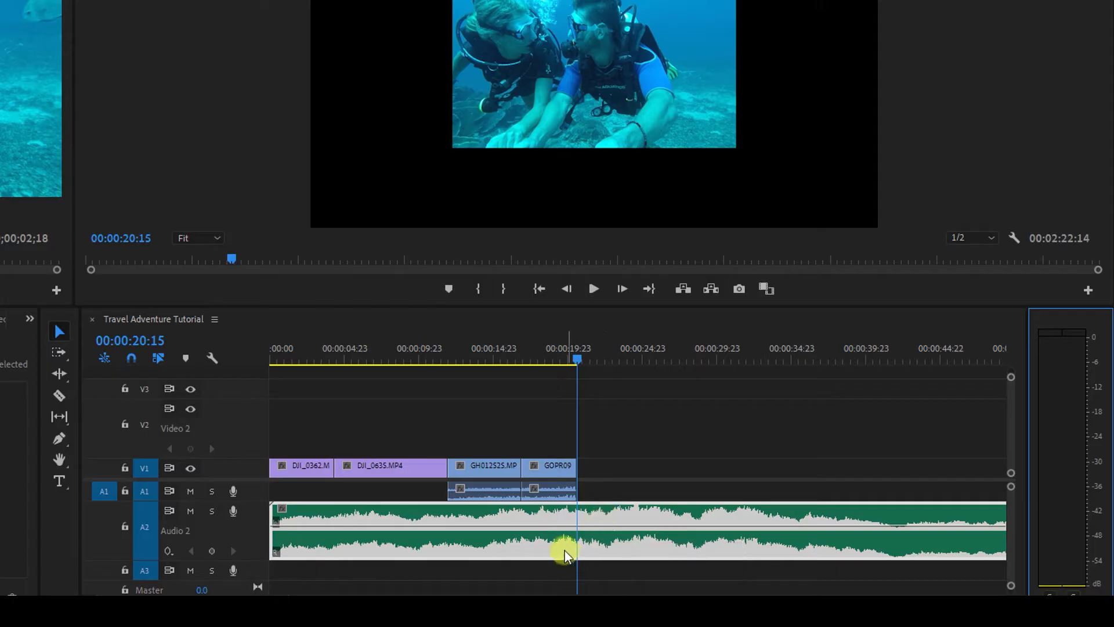
Try a higher volume for the music clip on track A2 with playback, and undo the change
drag(558, 527, 563, 507)
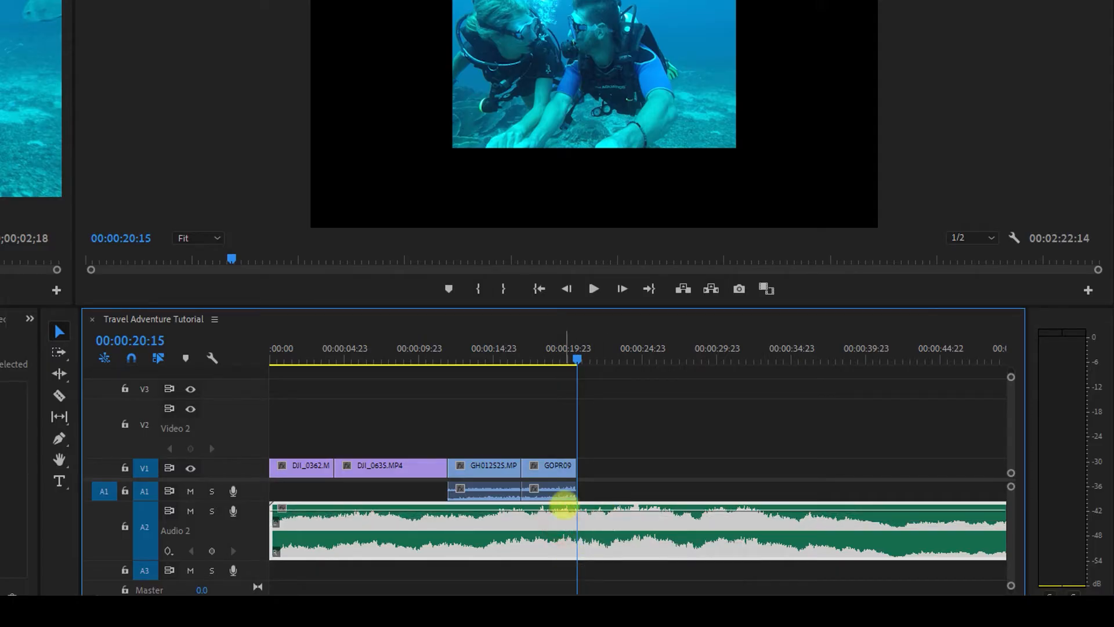
click(497, 353)
key(space)
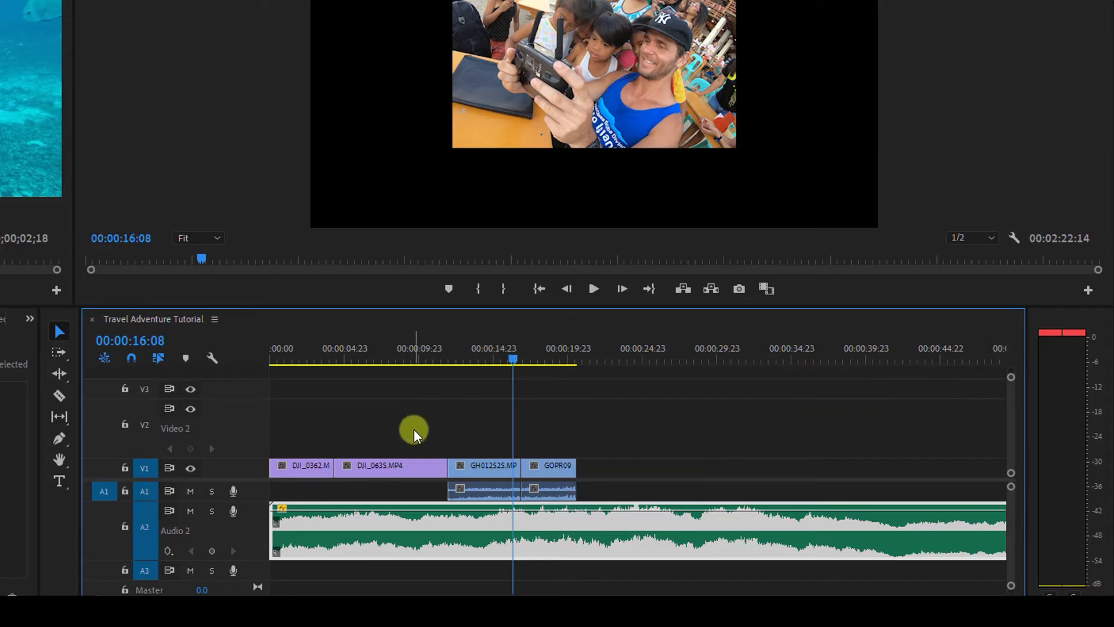
key(ctrl+z)
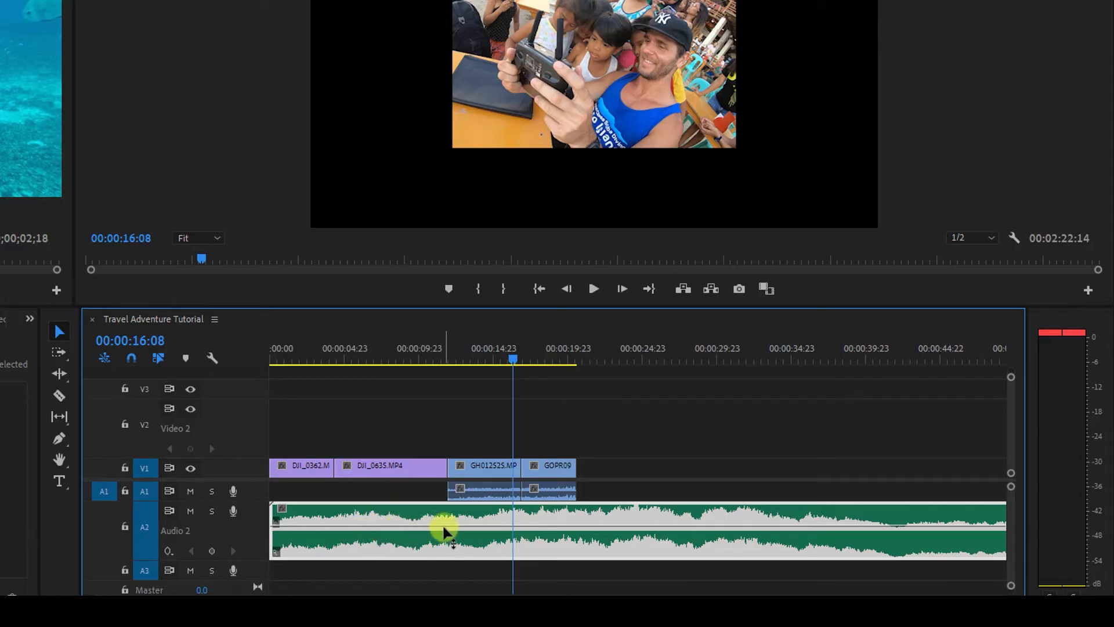
Lower the music on track A2 to about -13 dB and reduce the volume of both GoPro clips on track A1
drag(443, 528, 445, 538)
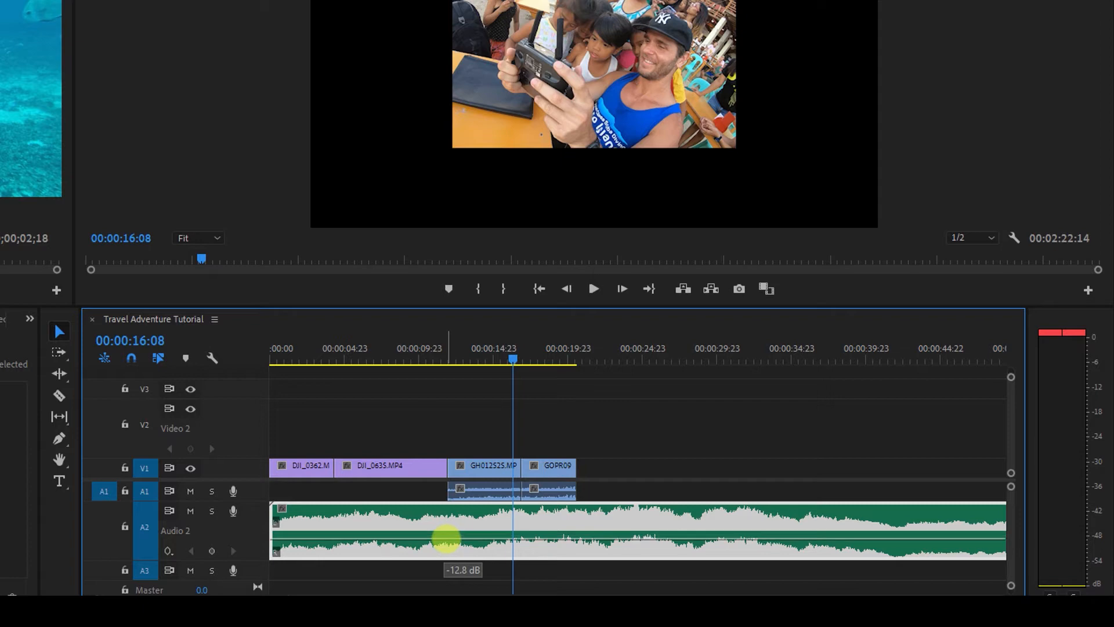
drag(446, 538, 450, 540)
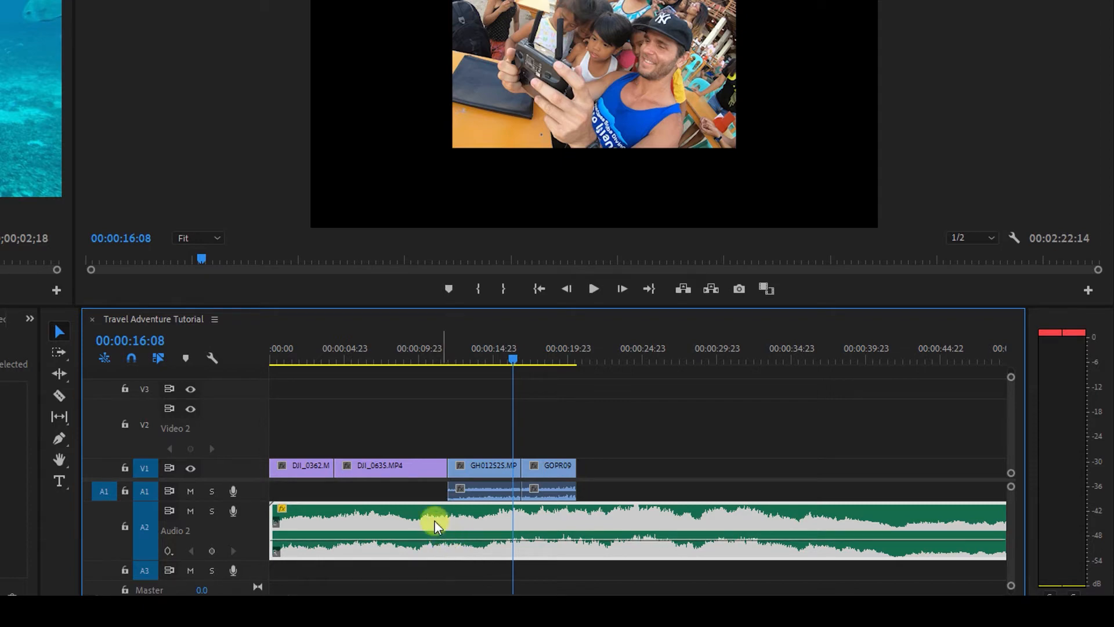
double_click(257, 492)
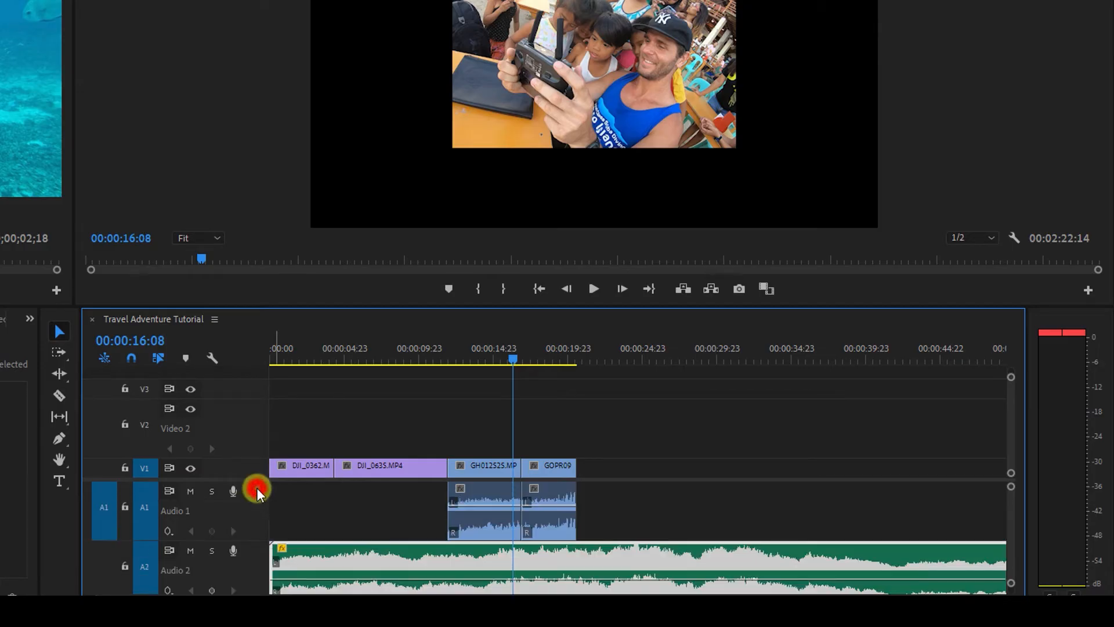
drag(481, 506, 539, 520)
click(508, 496)
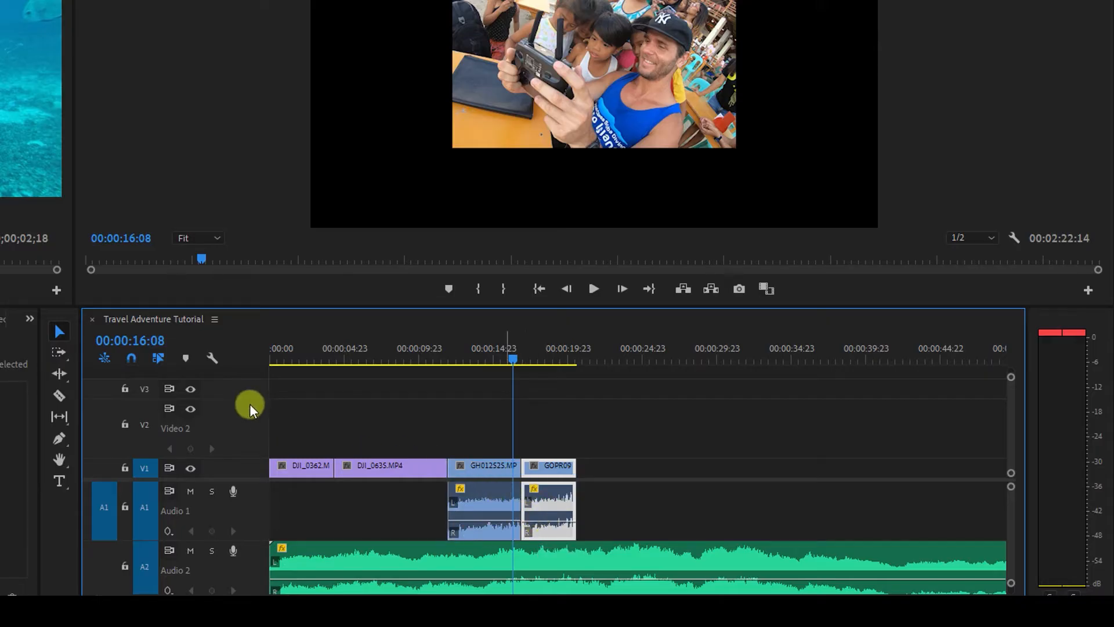
Play the sequence from the start and raise the music volume on track A2 slightly during playback
drag(348, 355, 205, 363)
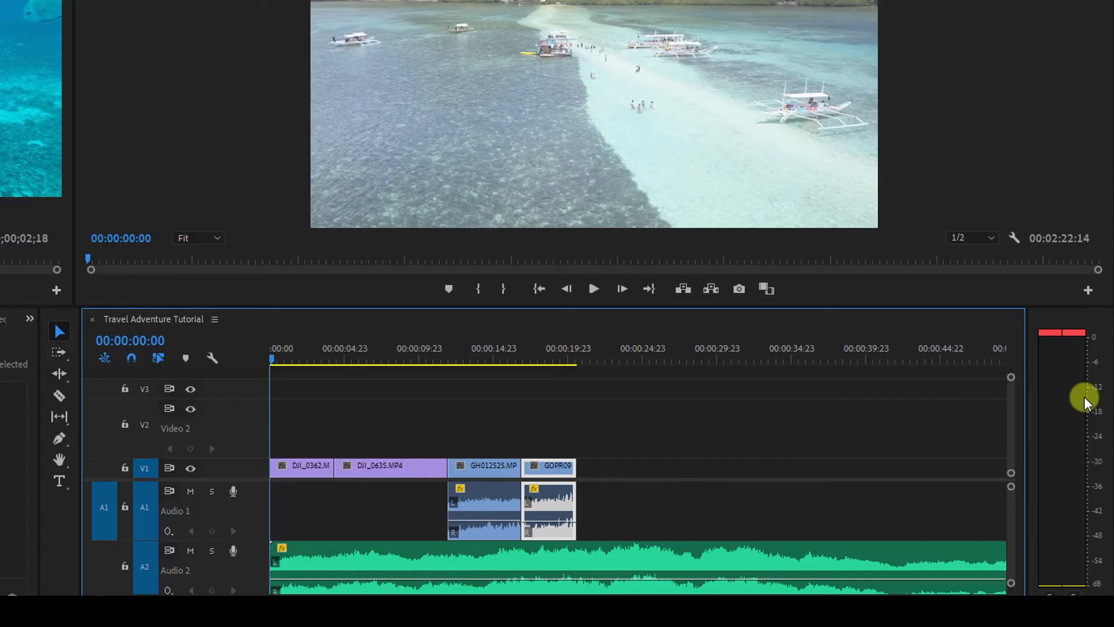
key(space)
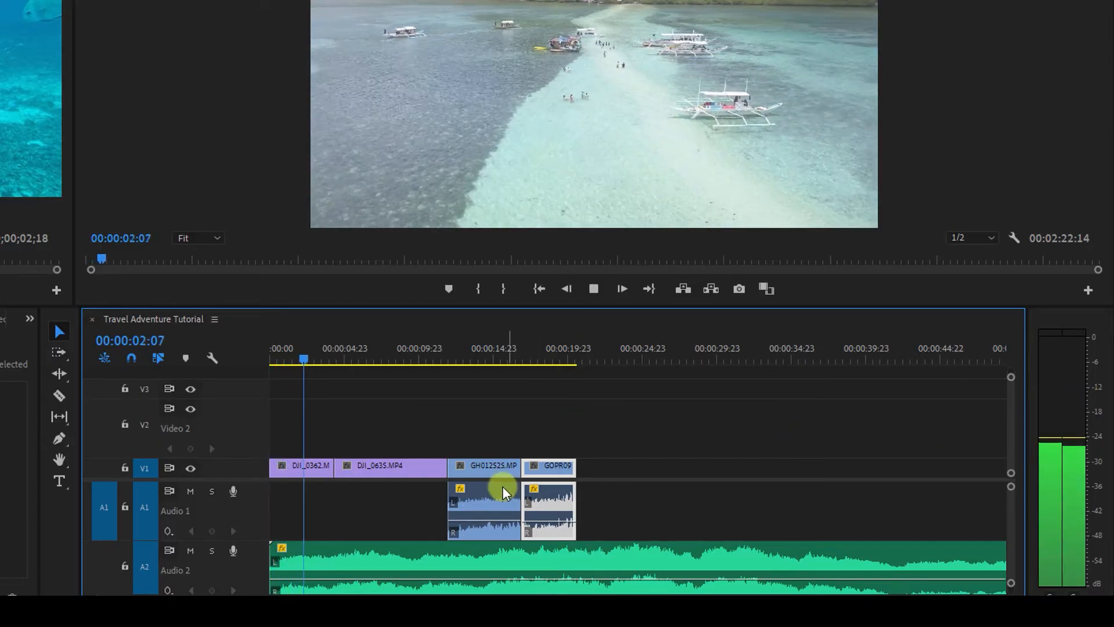
click(393, 585)
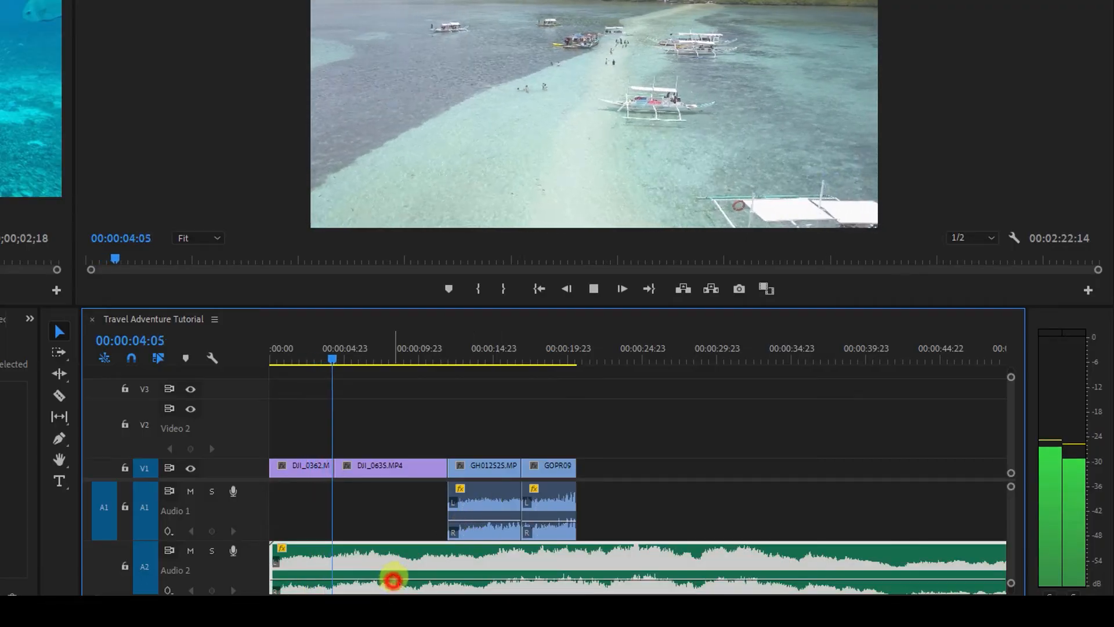
click(477, 407)
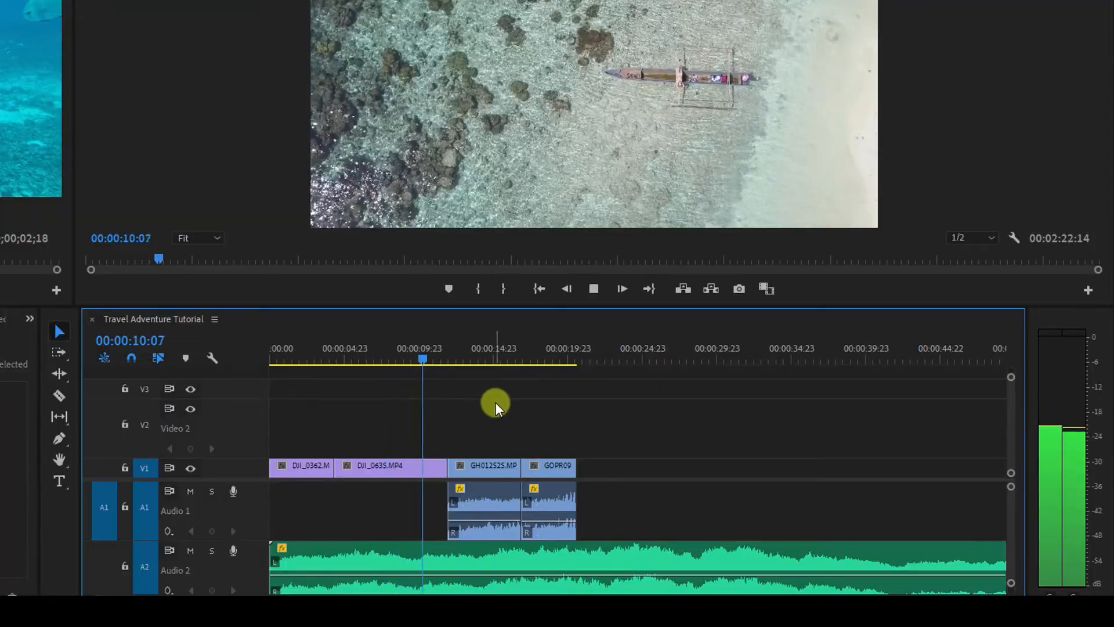
click(496, 402)
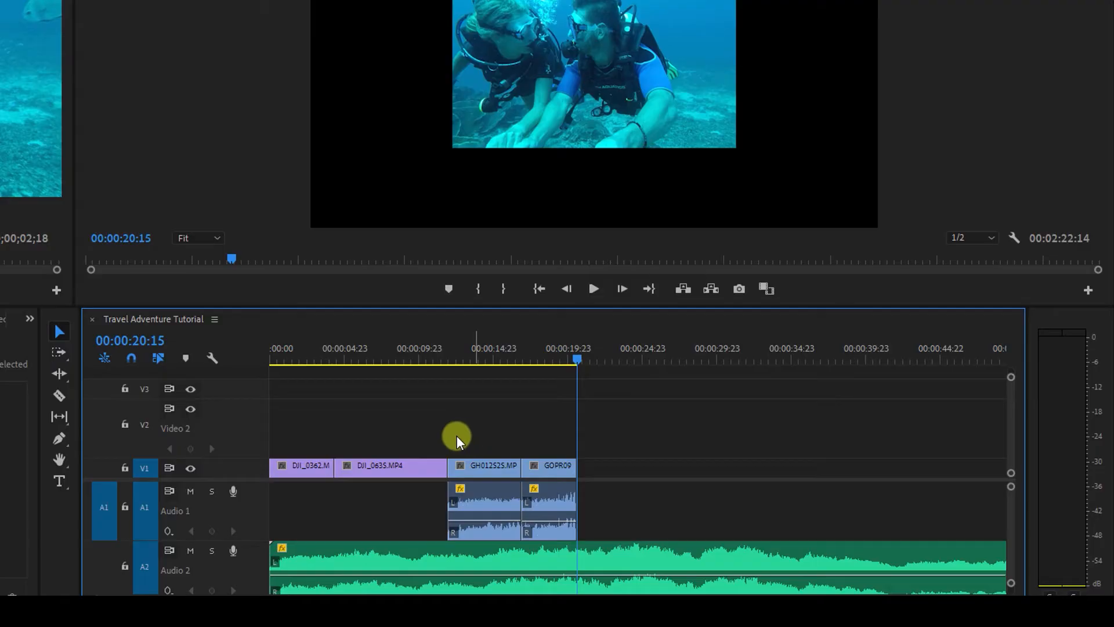
Adjust the audio gain of the GH012525 clip to -5 dB, and play the music from 00:00:20:15 to check its level
right_click(491, 500)
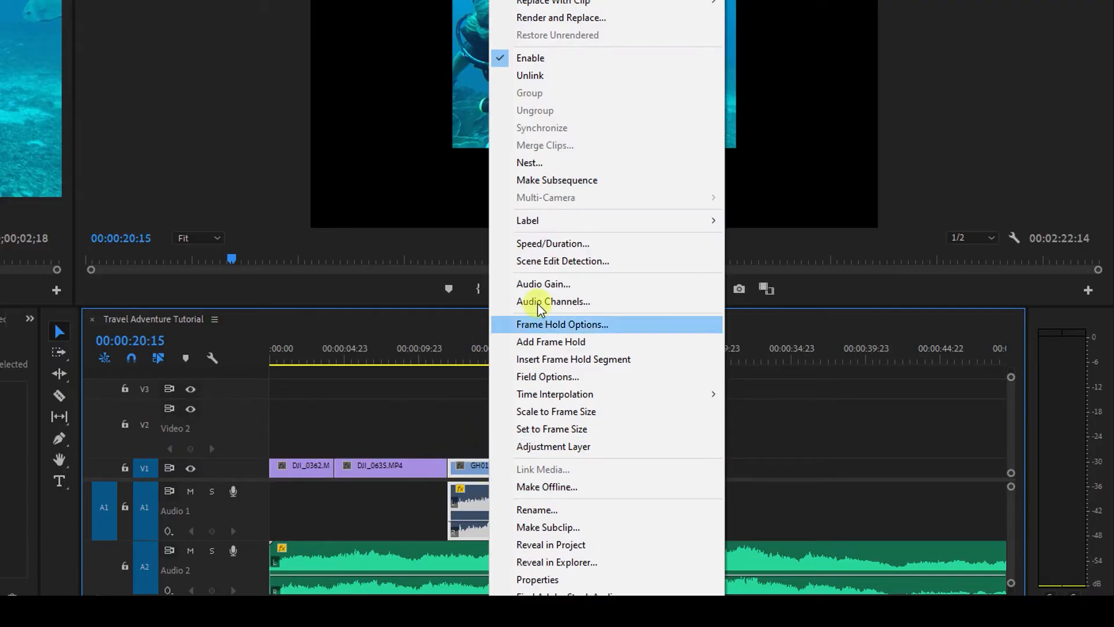
click(545, 285)
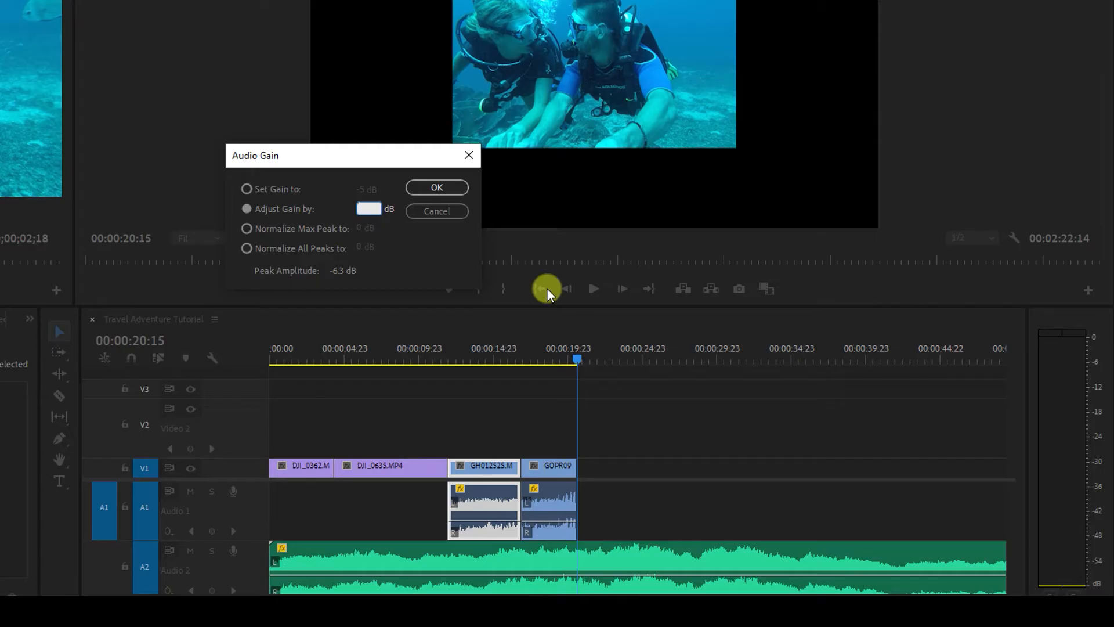
key(Return)
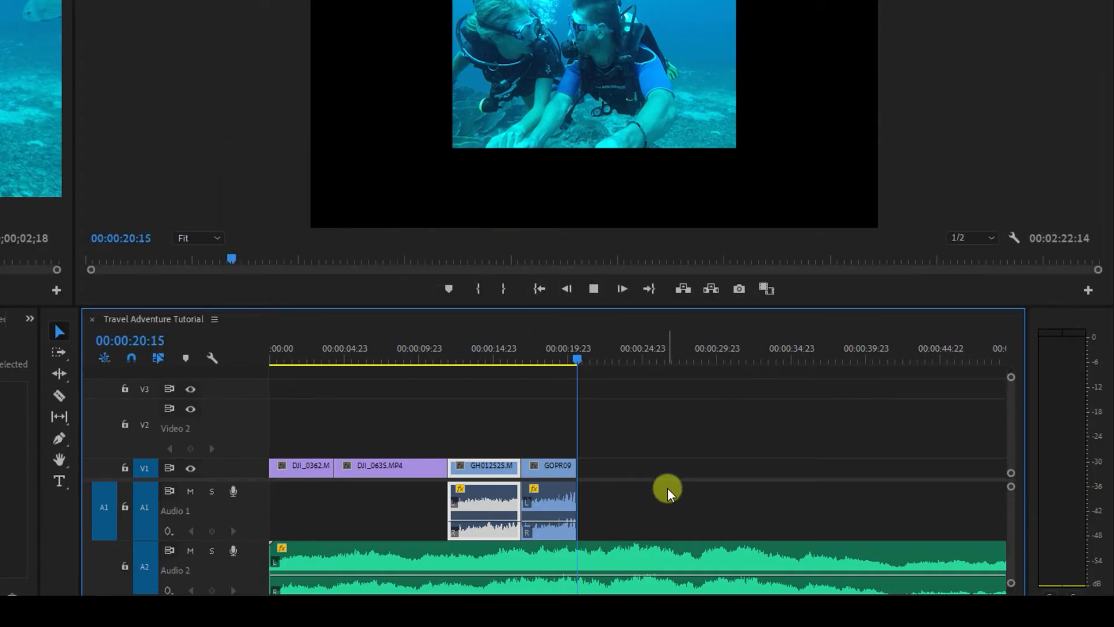
key(space)
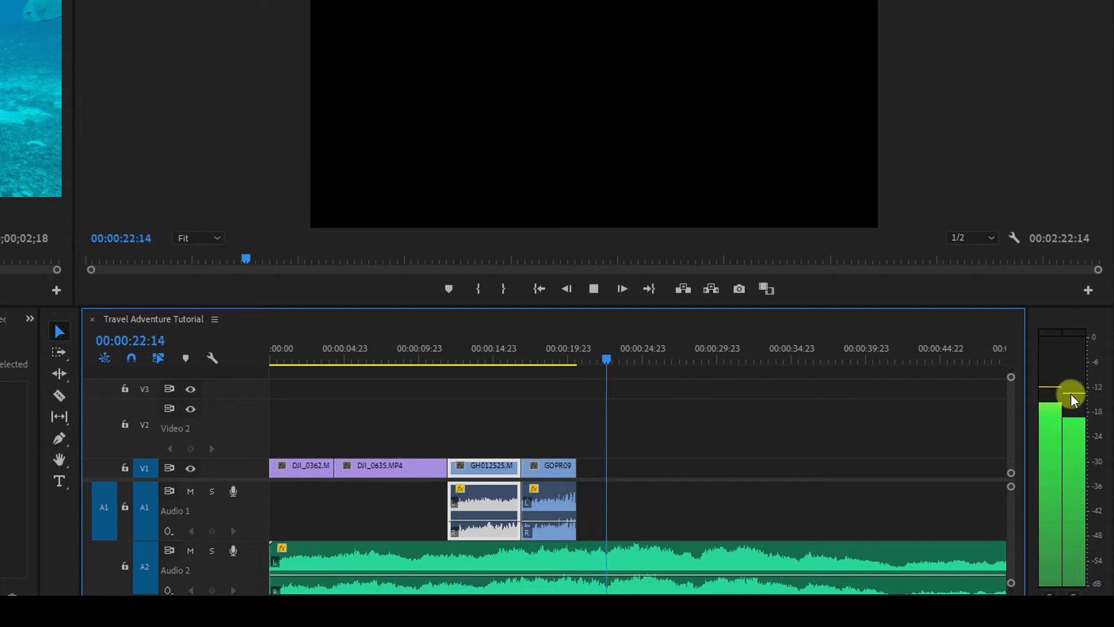
key(space)
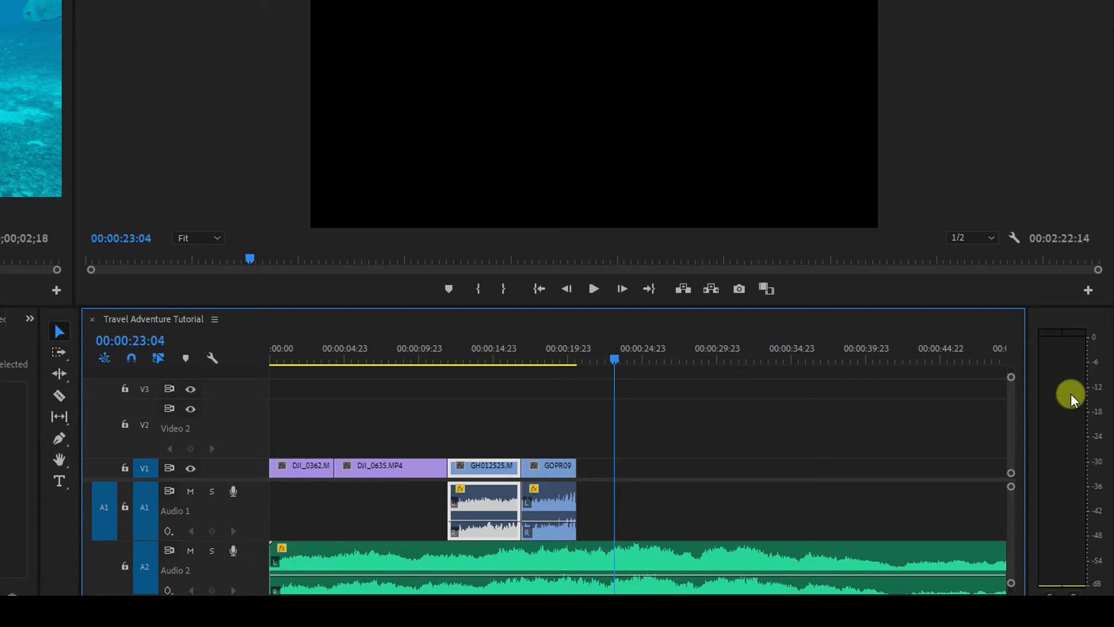
Place instagram_logo.png from the Images & Logos bin on track V2 at the start of the sequence
key(minus)
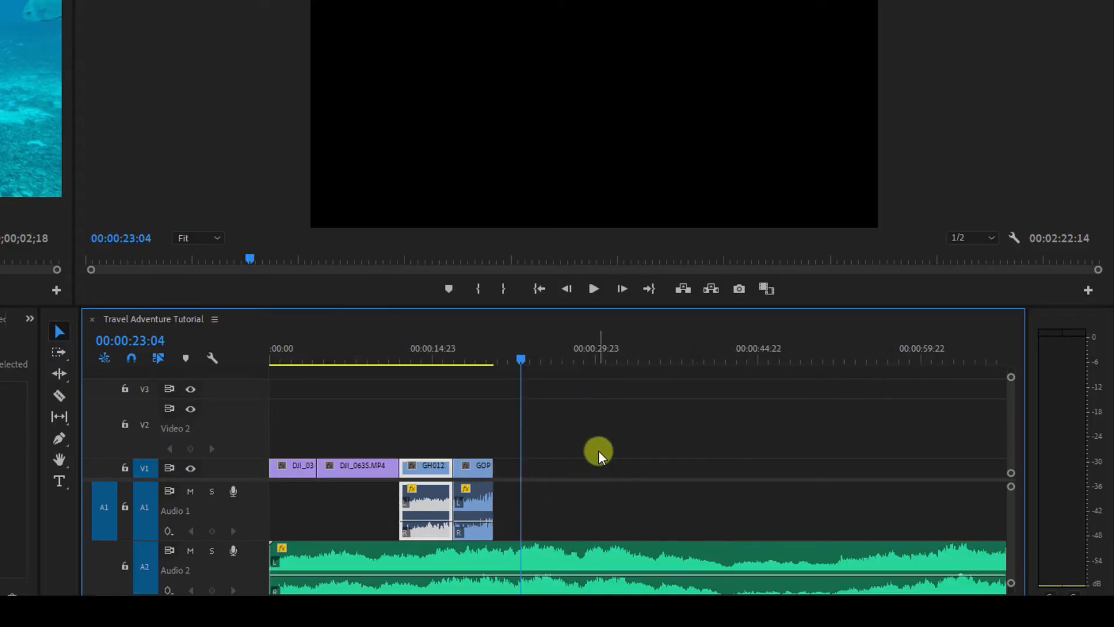
key(equal)
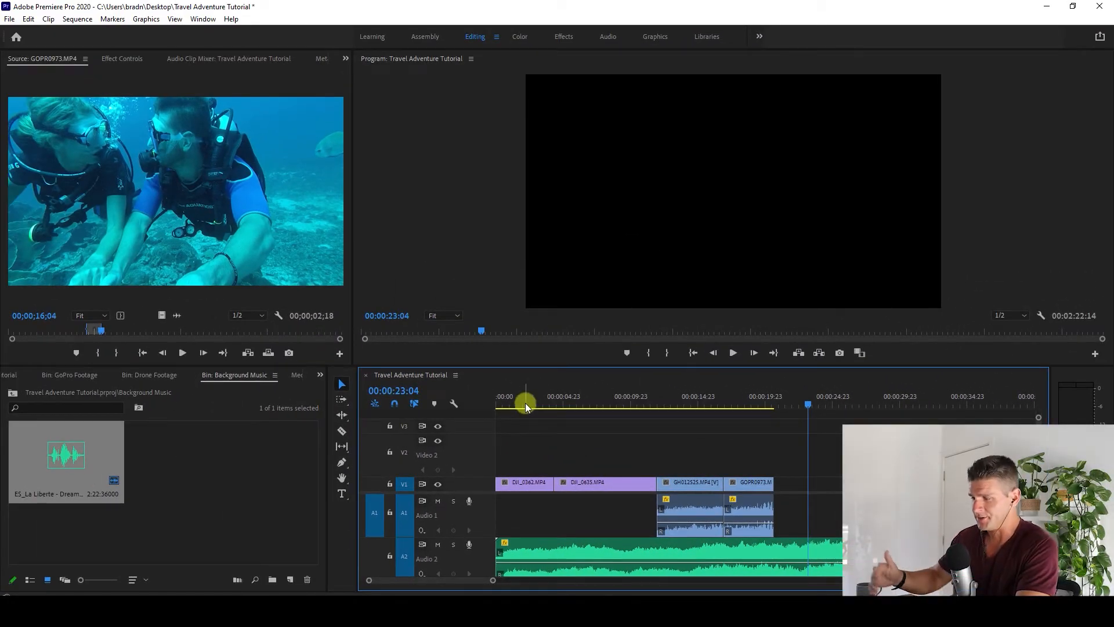
drag(508, 404, 501, 405)
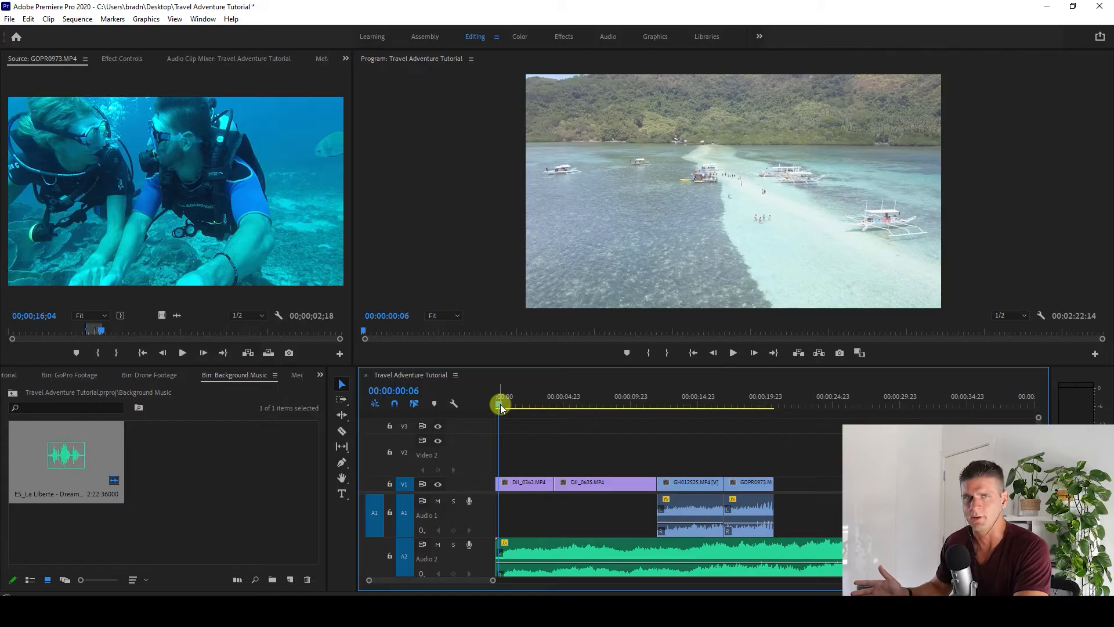
click(249, 462)
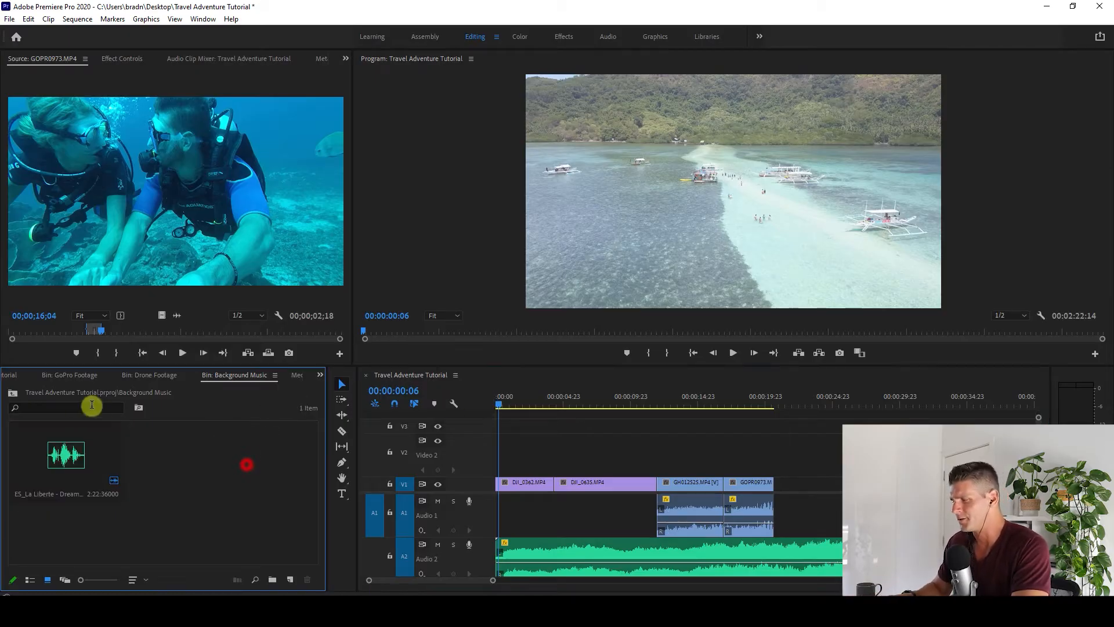
click(10, 395)
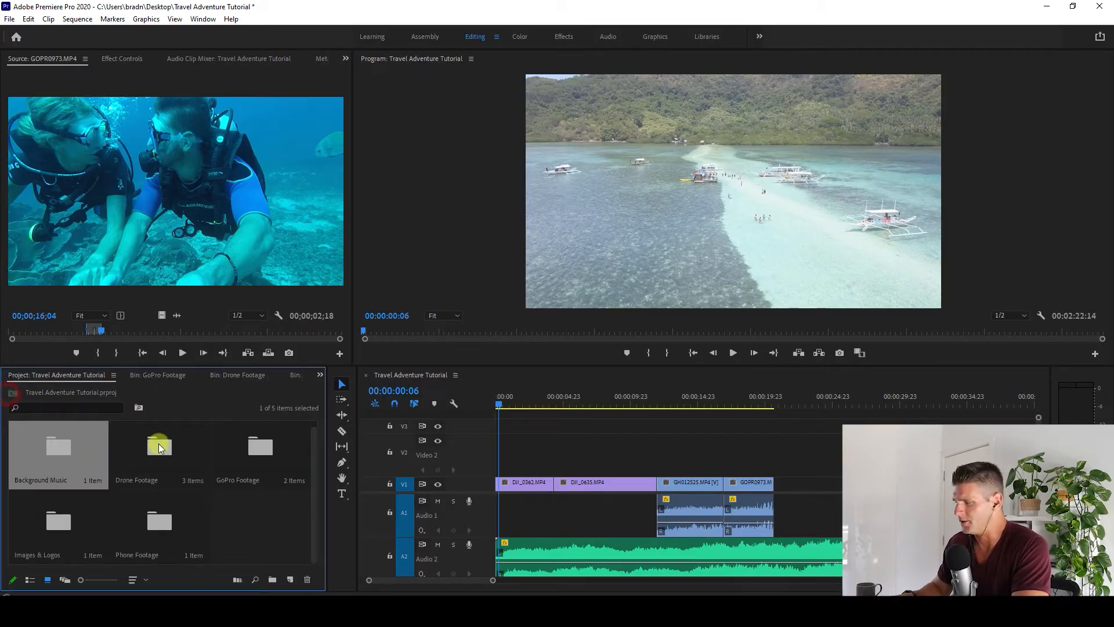
click(242, 523)
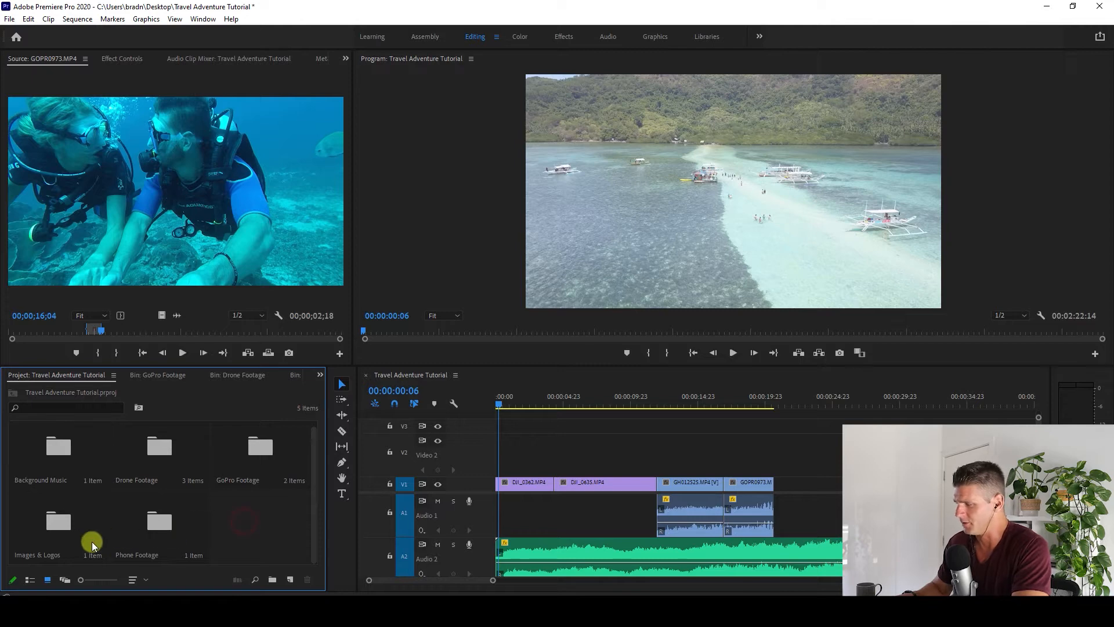
double_click(48, 539)
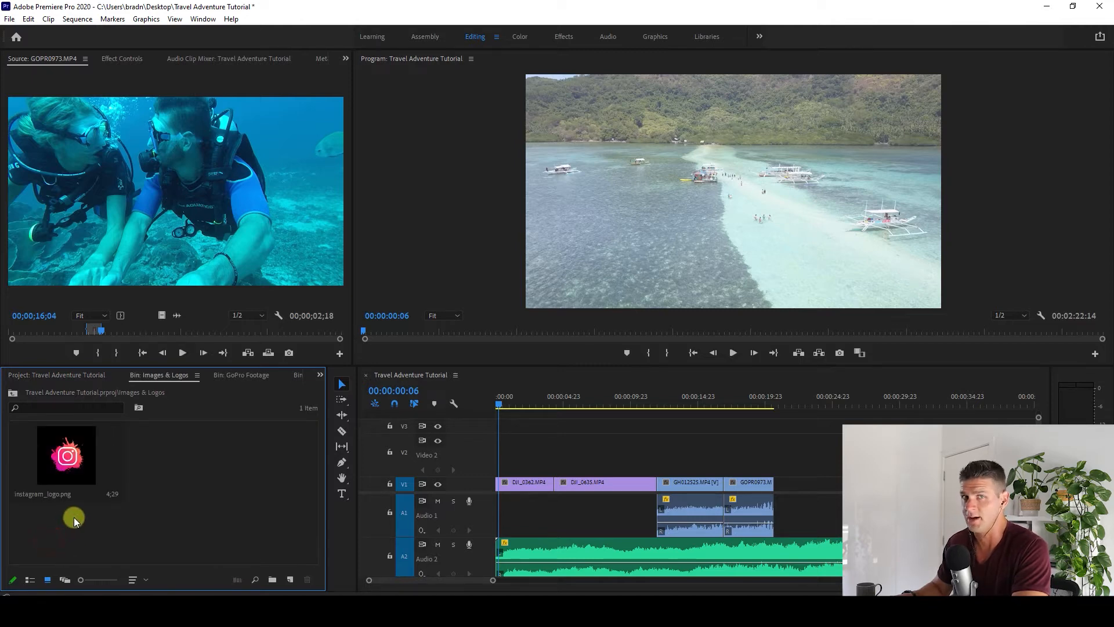
click(64, 462)
drag(64, 464, 492, 461)
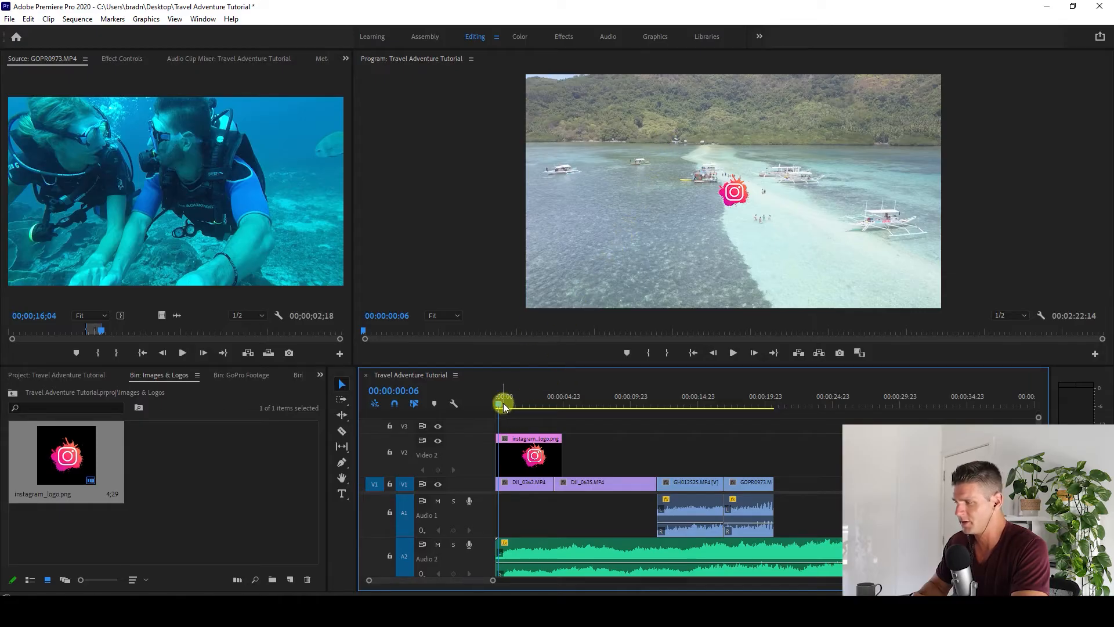
Move the Instagram logo to the lower-left corner of the frame by setting its position to 315, 1835
drag(503, 404, 524, 407)
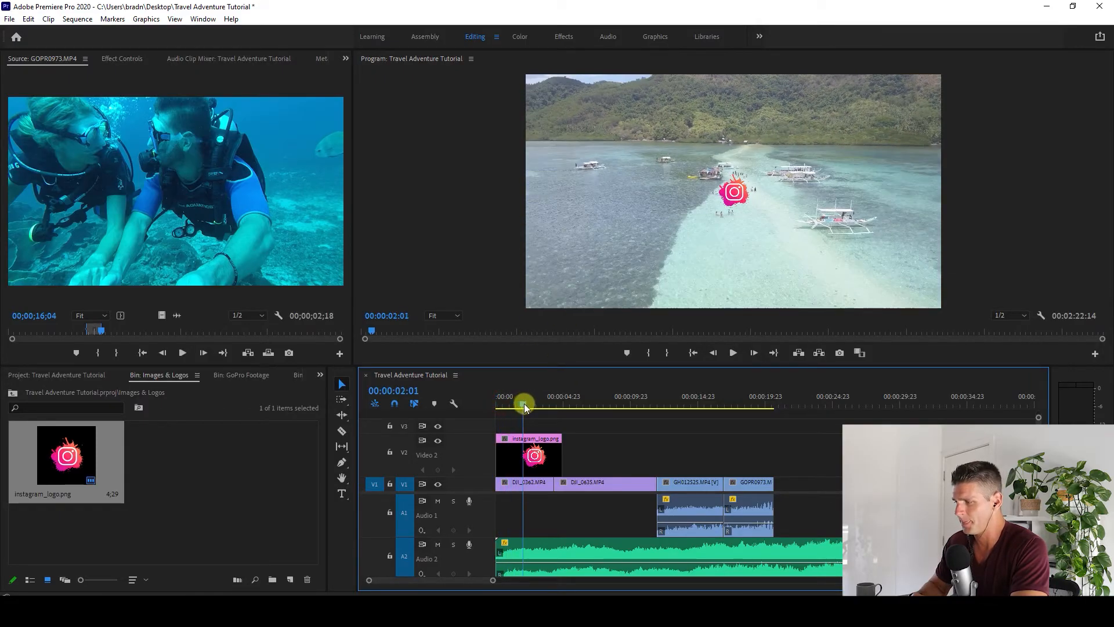
click(533, 458)
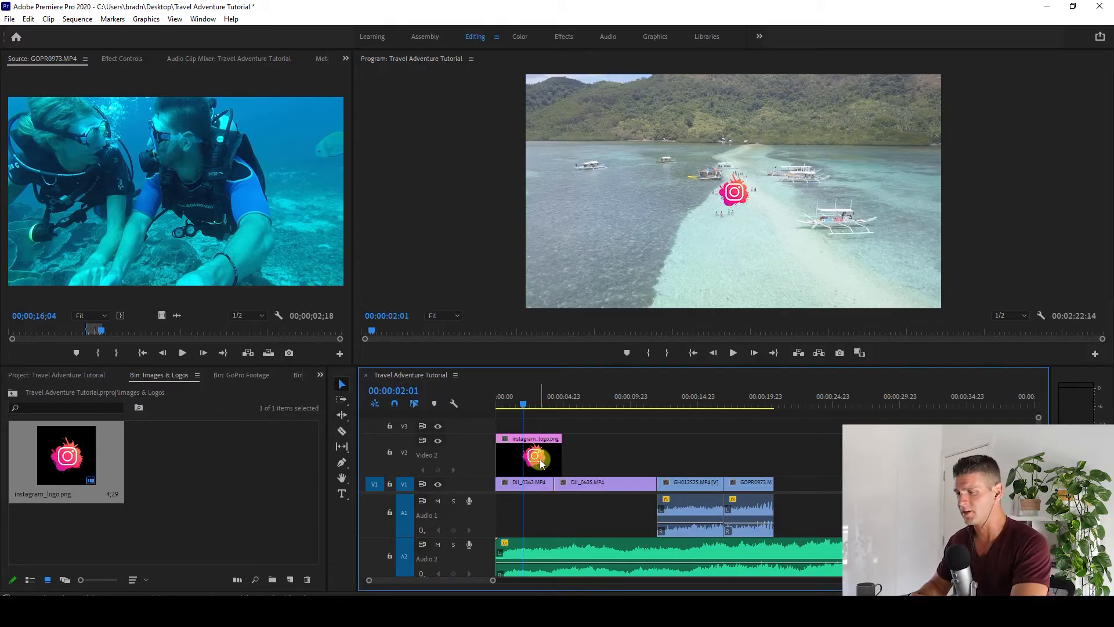
click(540, 462)
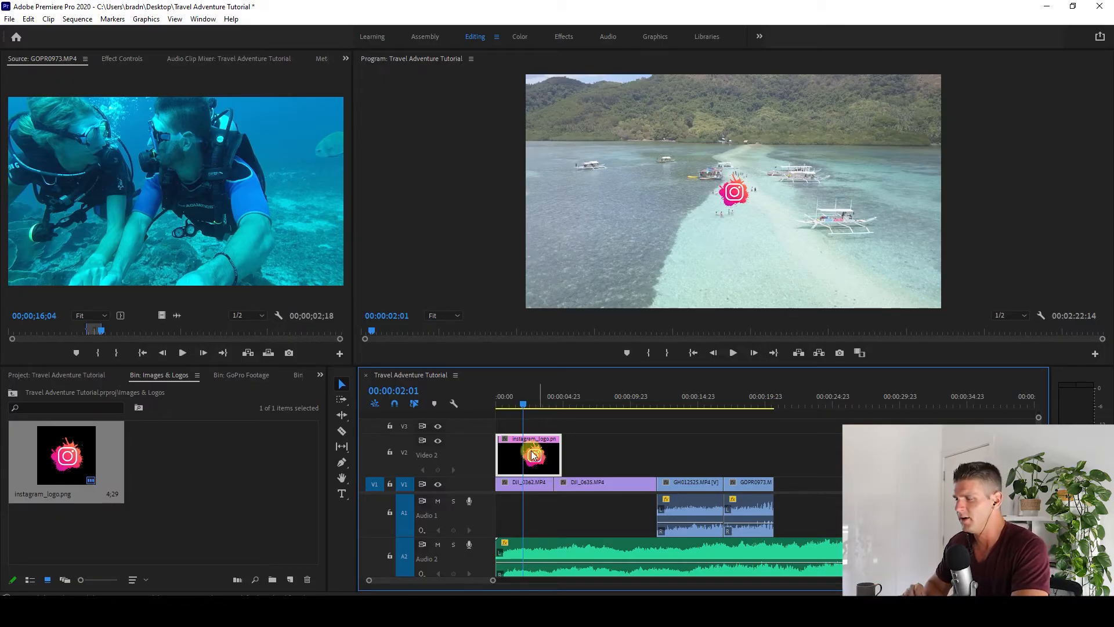
click(123, 61)
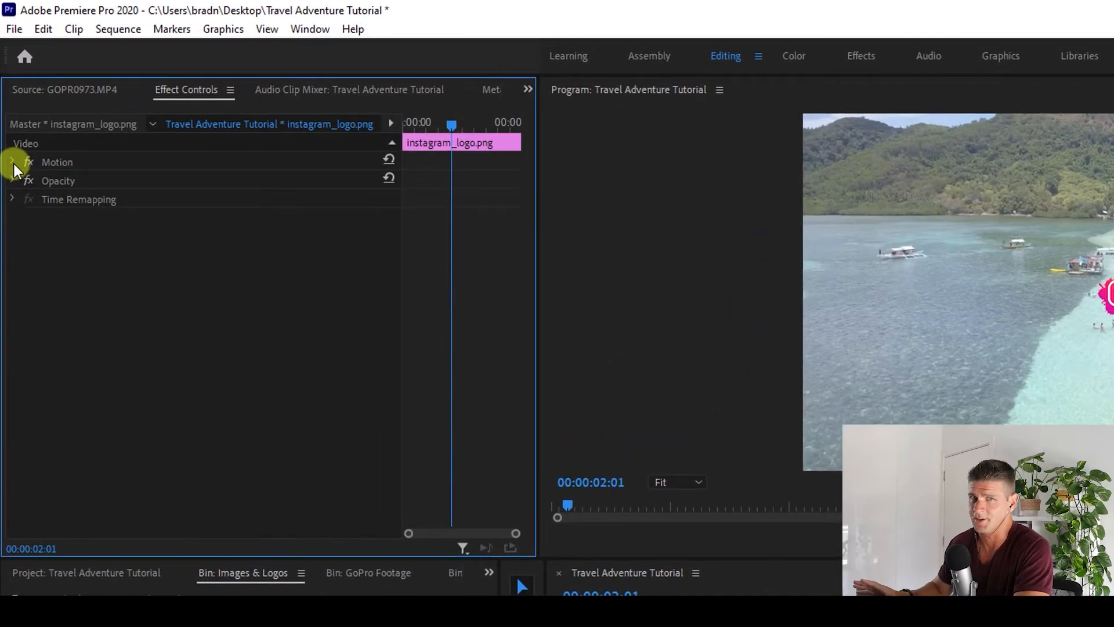
click(13, 163)
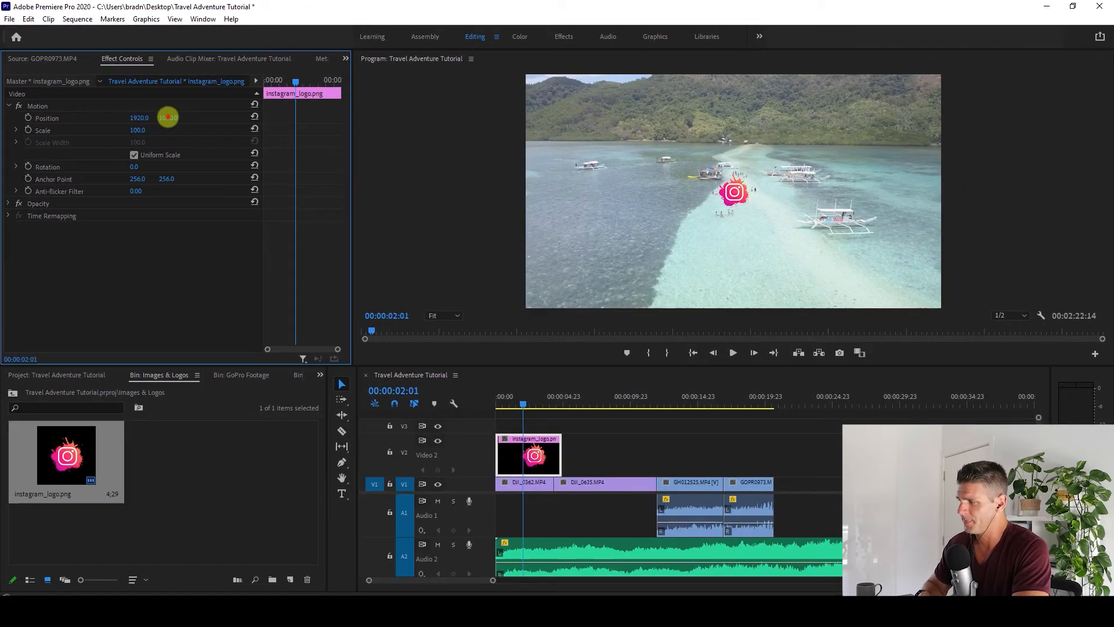
mouse_move(261, 179)
mouse_down()
mouse_move(304, 171)
mouse_move(273, 174)
mouse_up()
drag(178, 116, 576, 101)
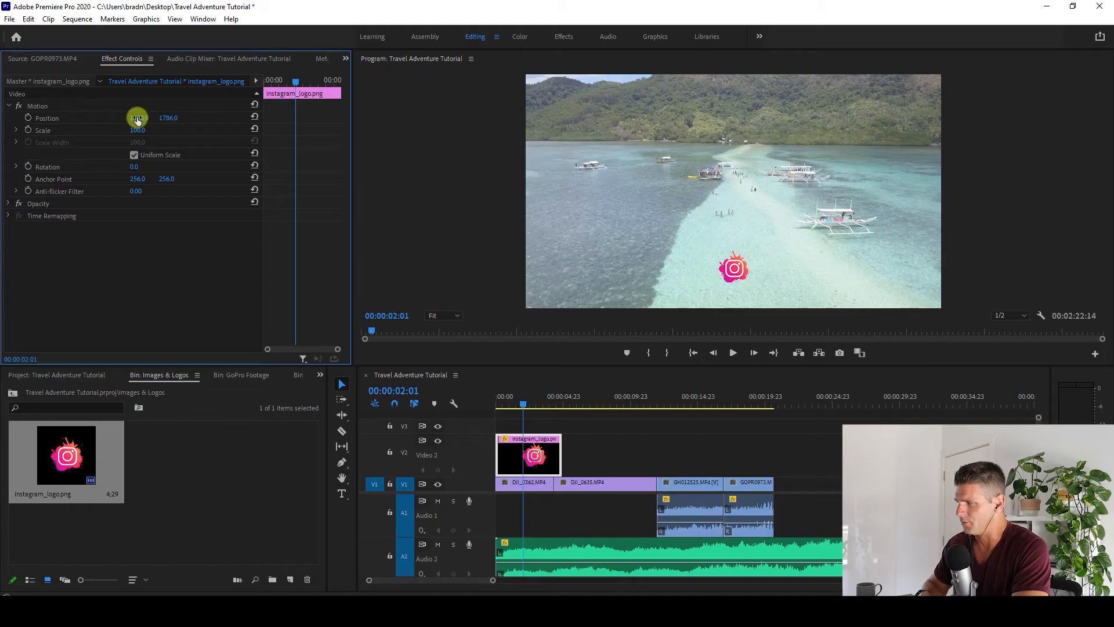
drag(142, 120, 61, 138)
drag(169, 117, 189, 110)
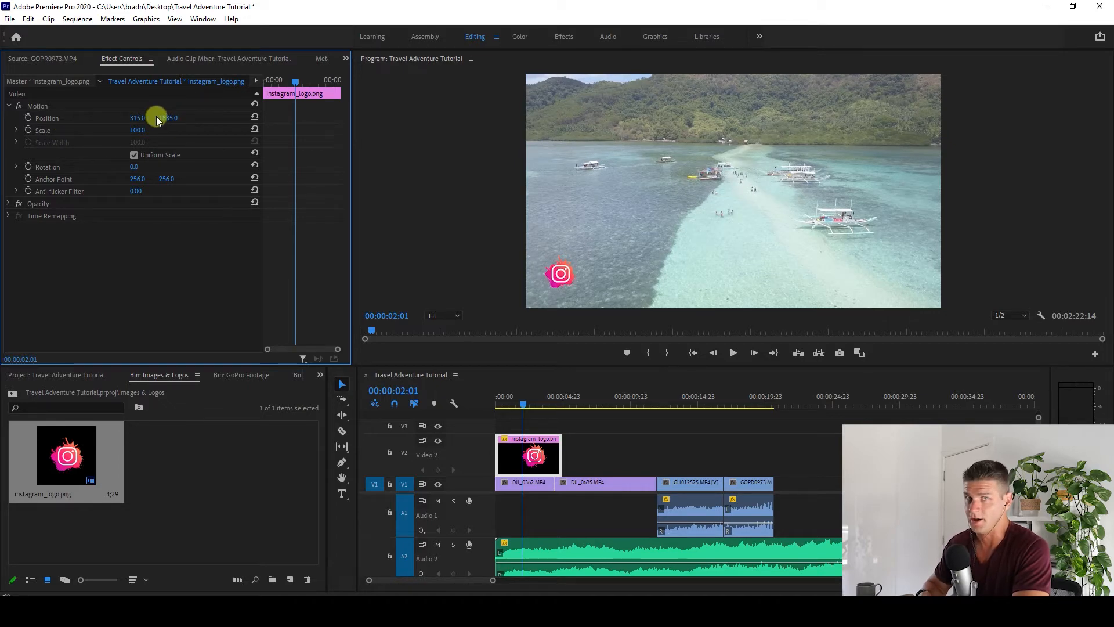
Set the Instagram logo's scale to 105 and its vertical position to 1847
click(42, 131)
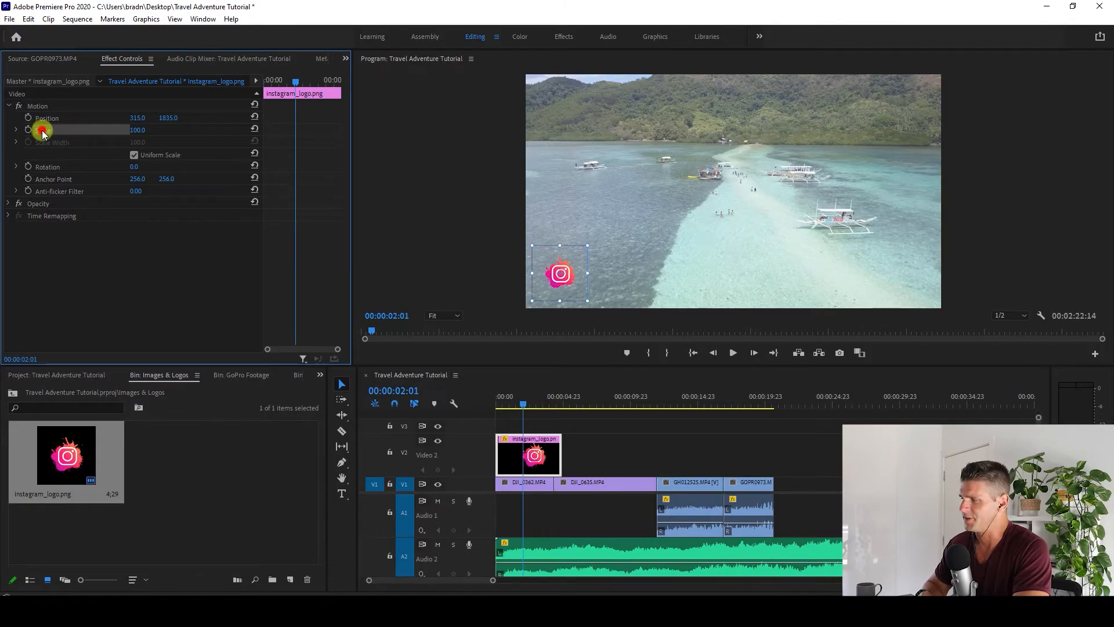
click(137, 129)
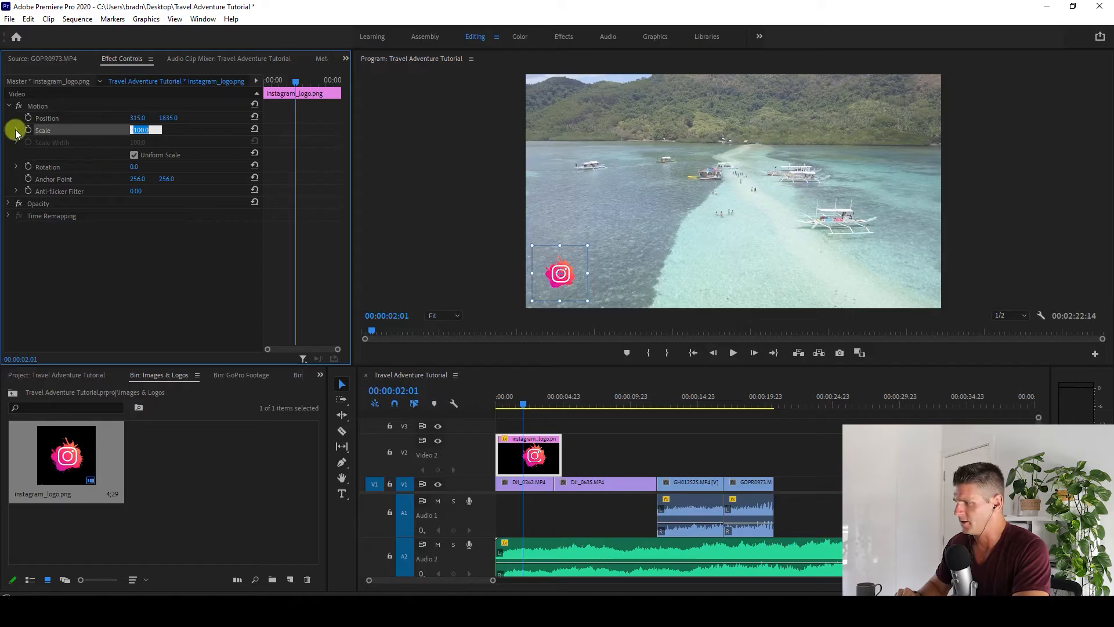
click(193, 128)
drag(154, 132, 179, 118)
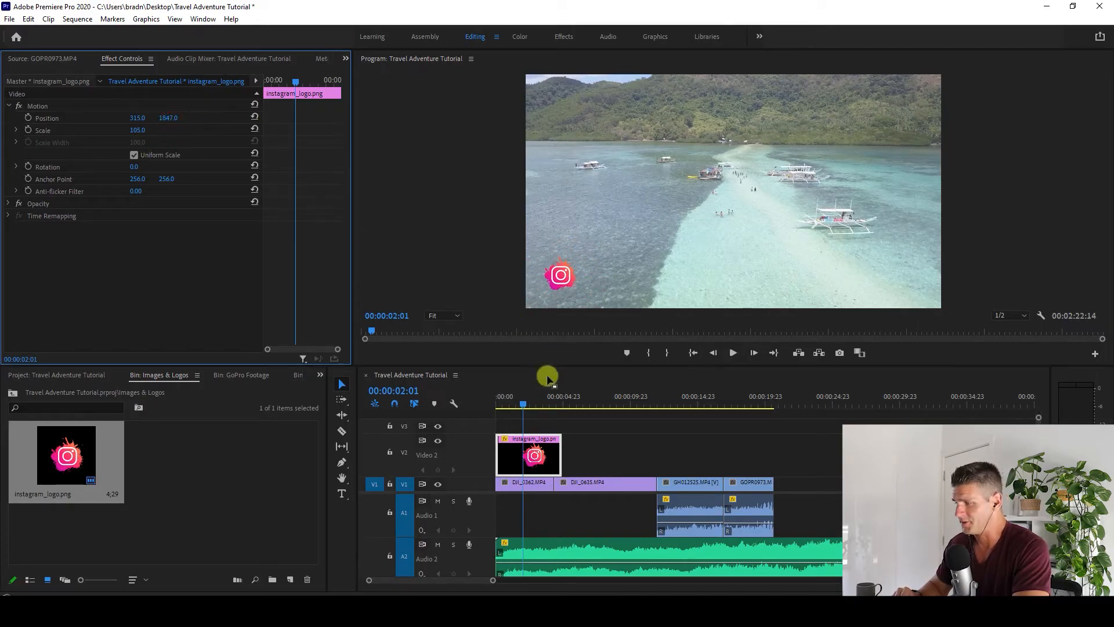
Play the sequence from the start to check the logo overlay until just past the end of its clip
click(518, 404)
key(Home)
key(space)
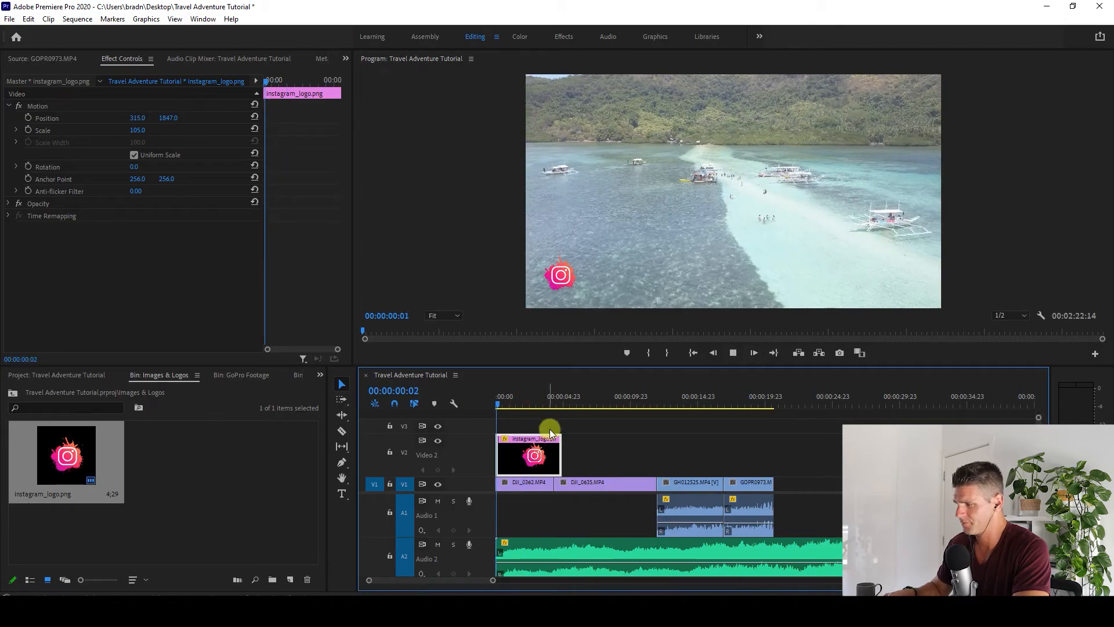
click(610, 445)
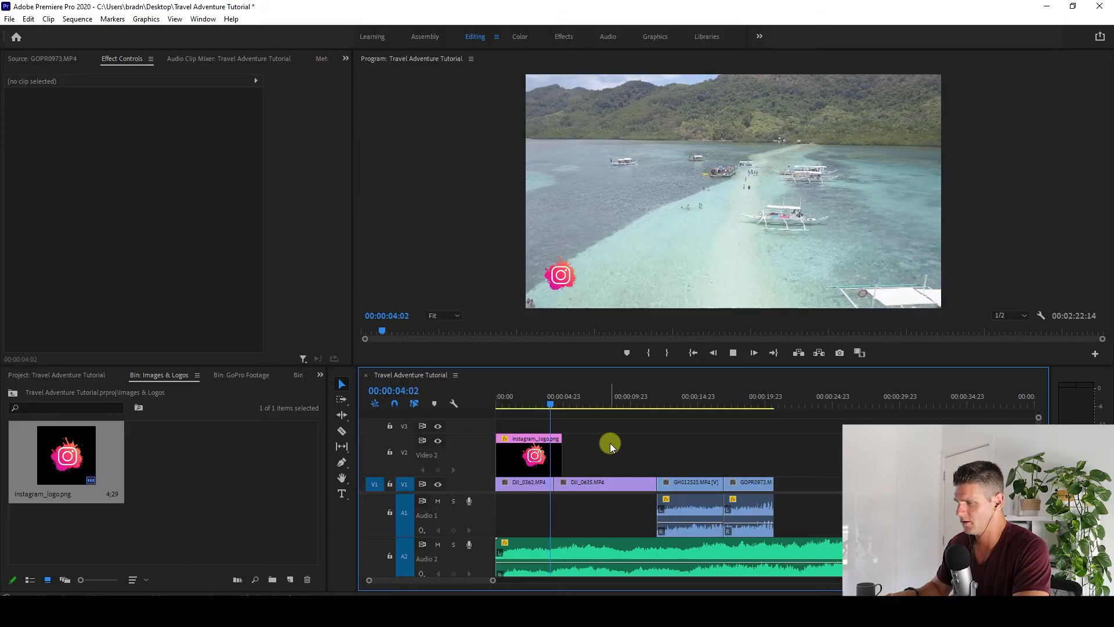
key(space)
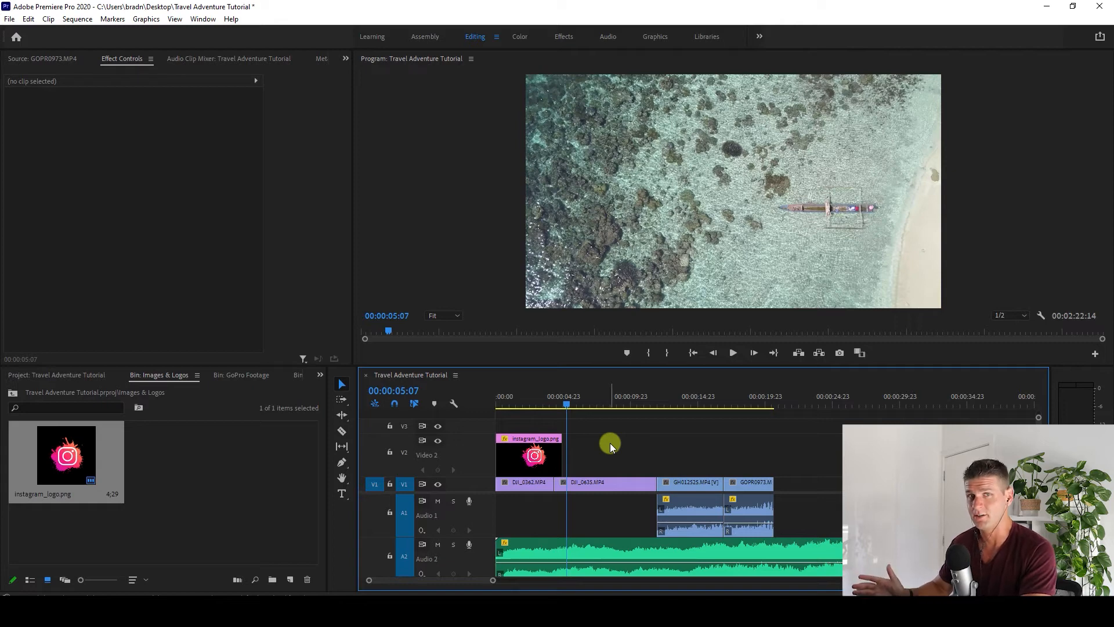
Extend the instagram_logo.png clip on track V2 to the end of the GOPR0973 clip
click(542, 468)
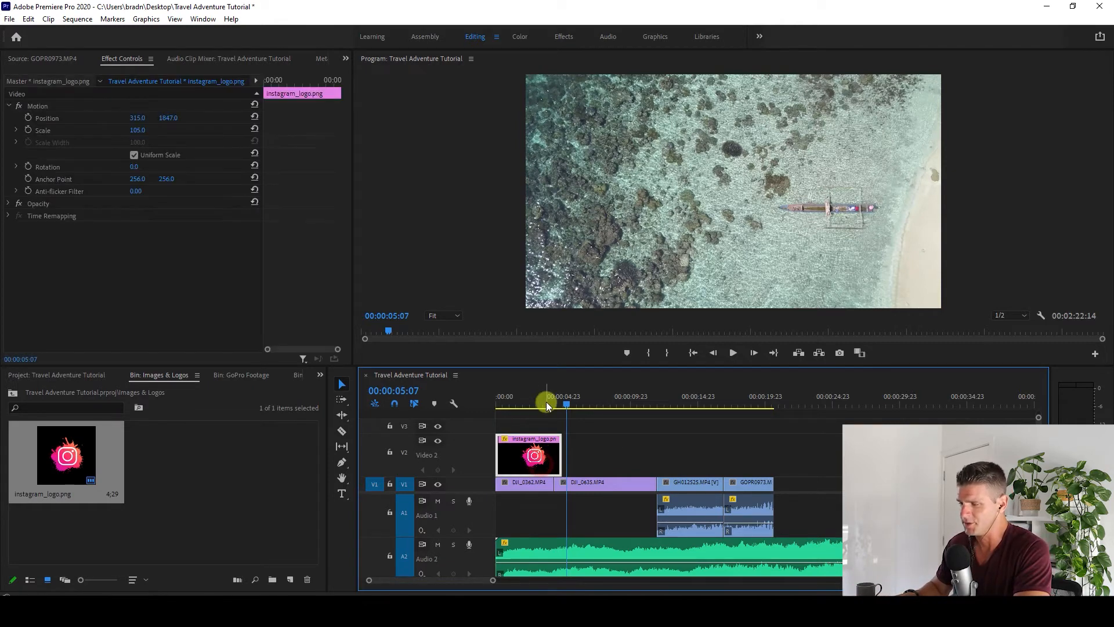
click(544, 400)
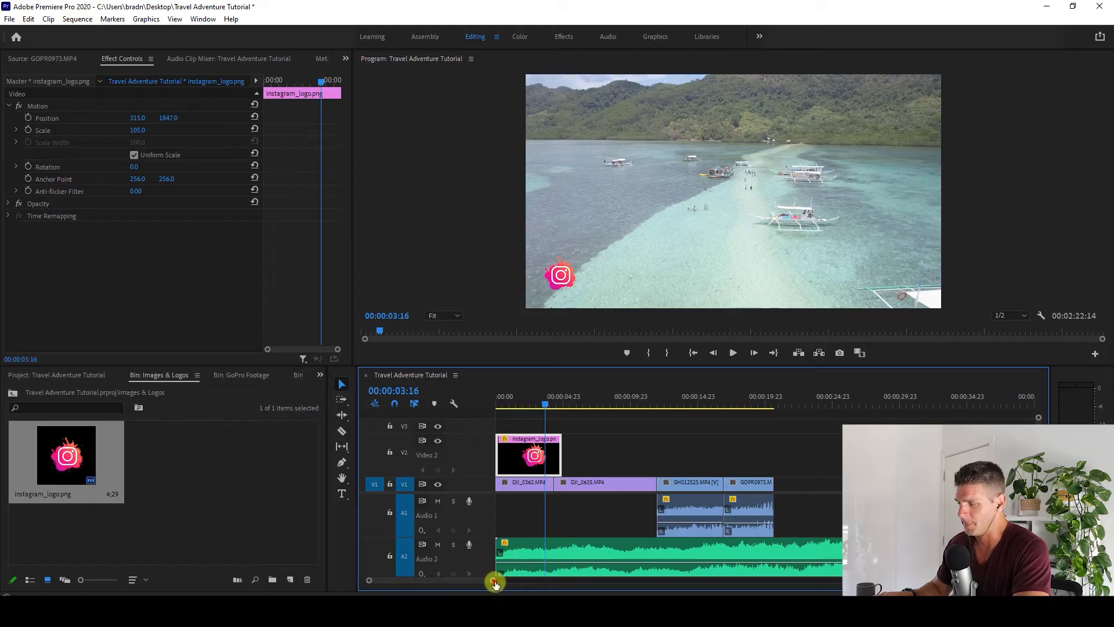
drag(494, 583, 478, 584)
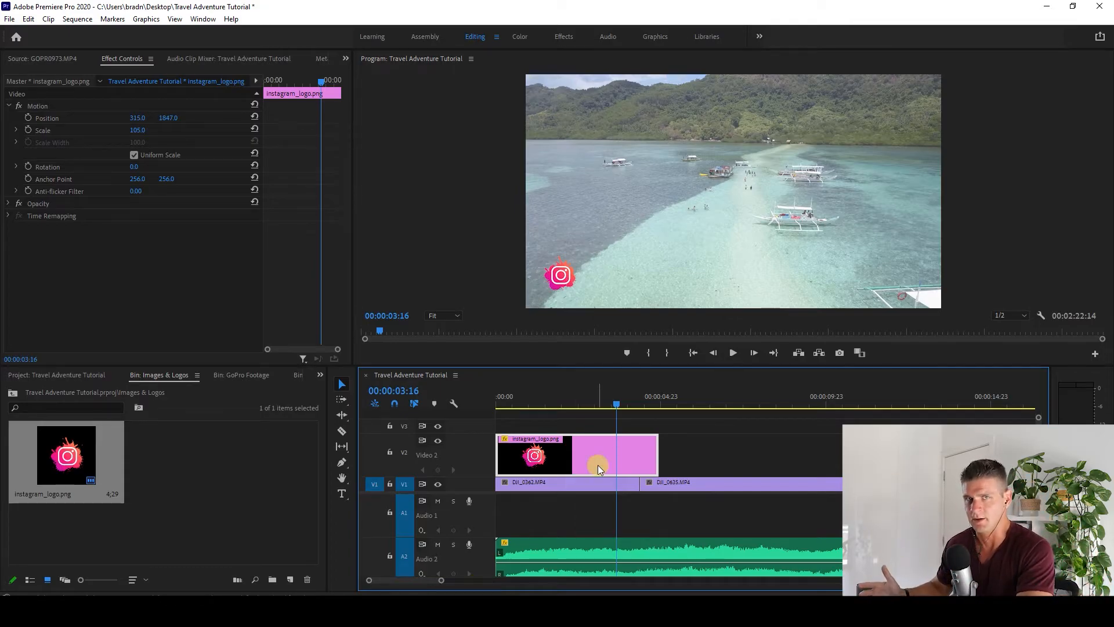
drag(442, 579, 465, 580)
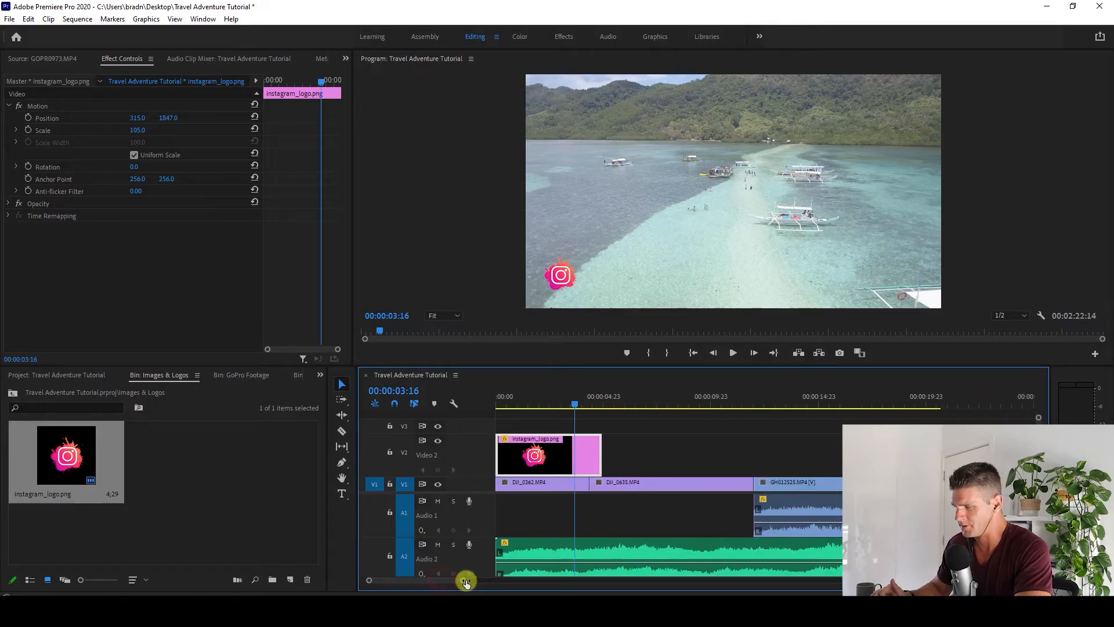
click(345, 388)
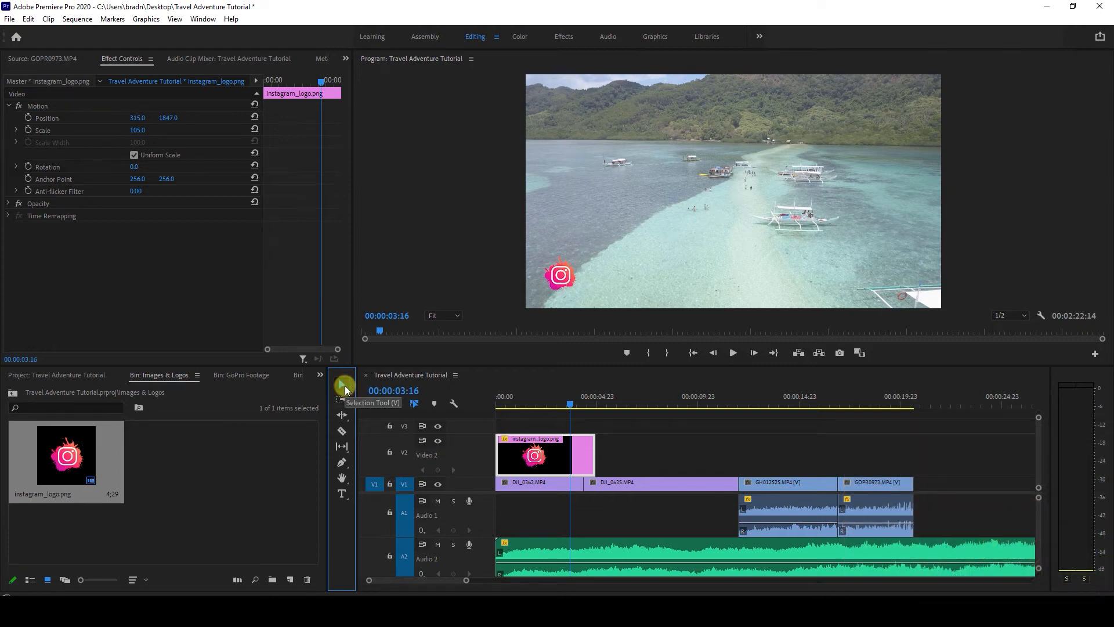
drag(593, 454, 920, 454)
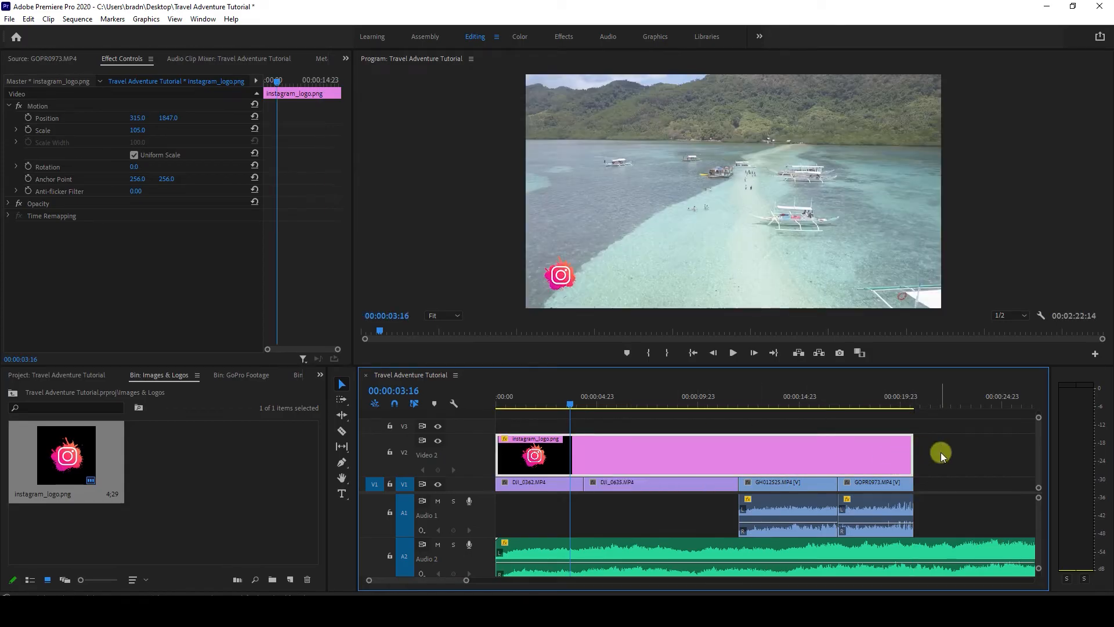
Play the sequence from 00:00:03:16 to check the logo over the second drone clip
key(space)
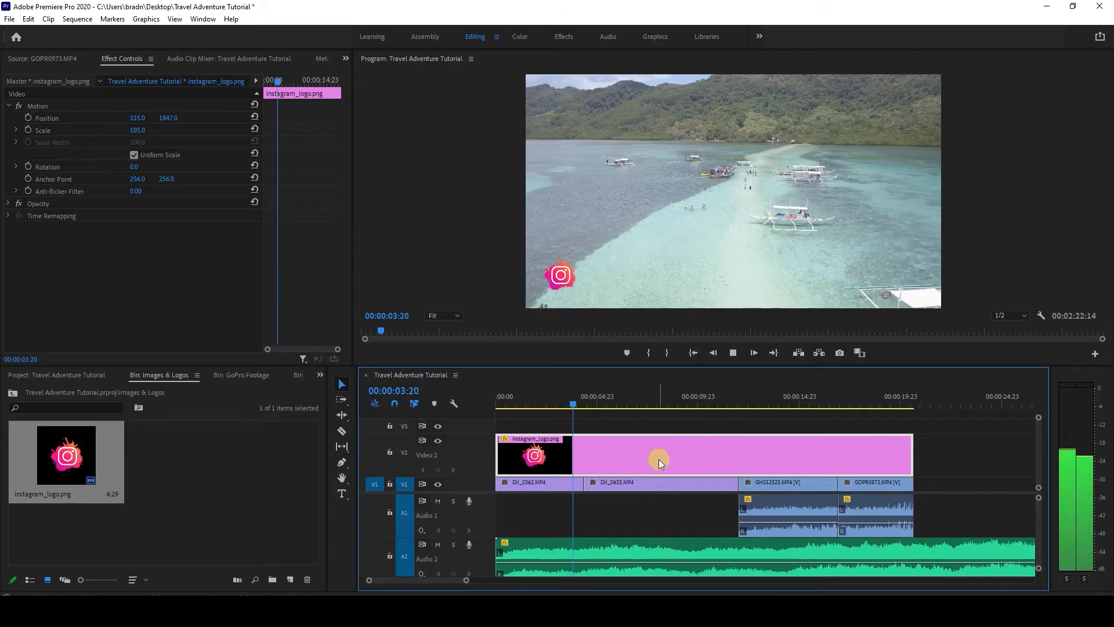
click(673, 430)
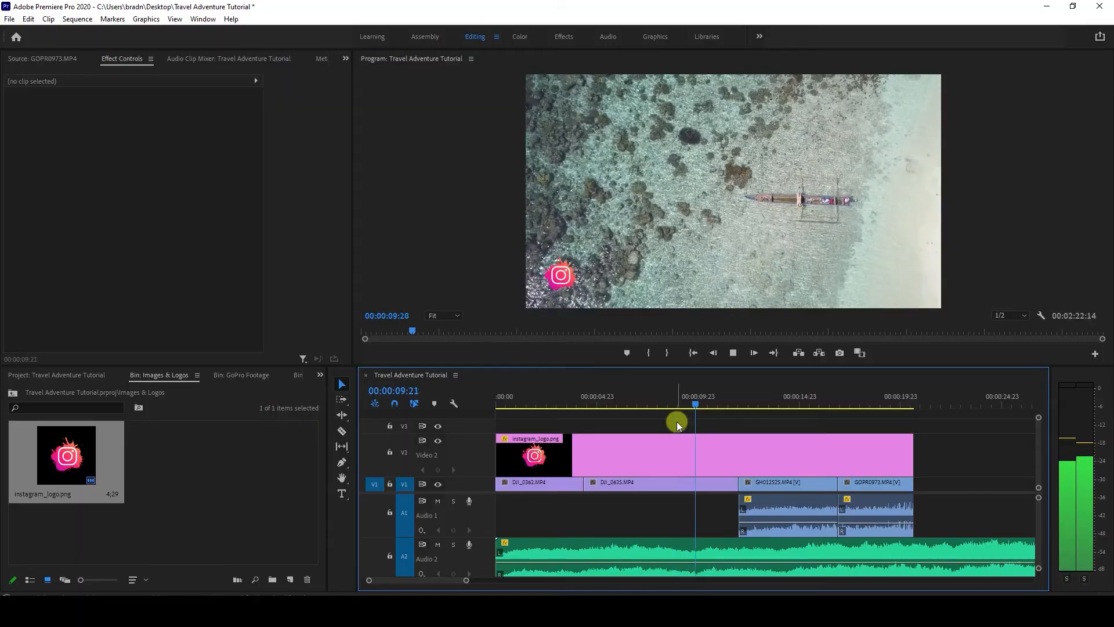
key(space)
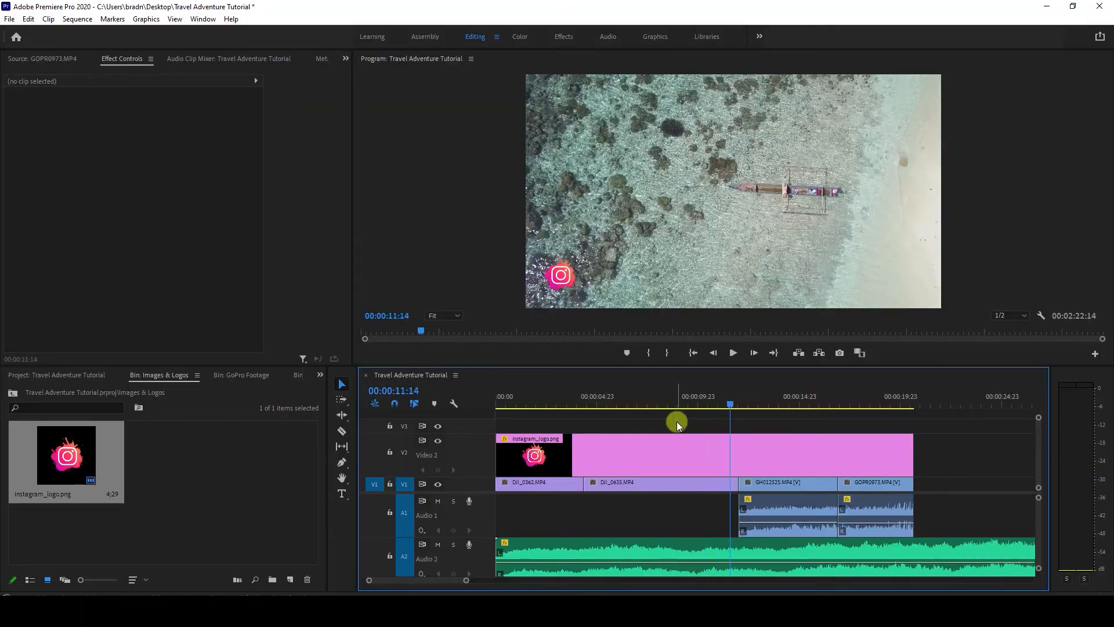
Add a text graphic with the Instagram username beside the logo, starting at 00:00:00:00, using the Type tool
click(669, 404)
click(512, 402)
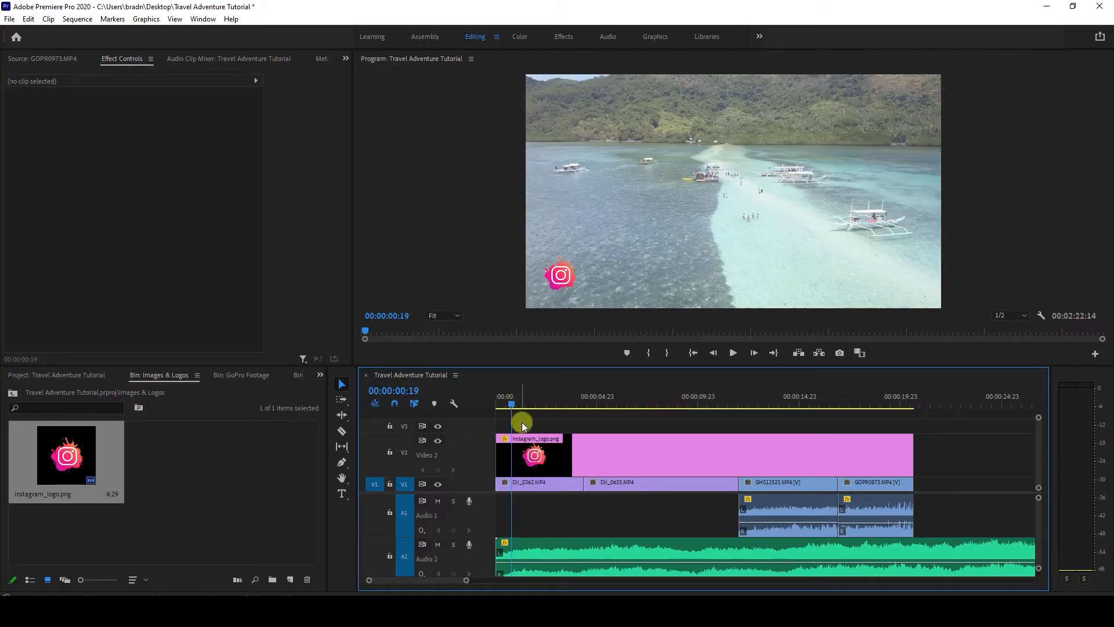
key(Home)
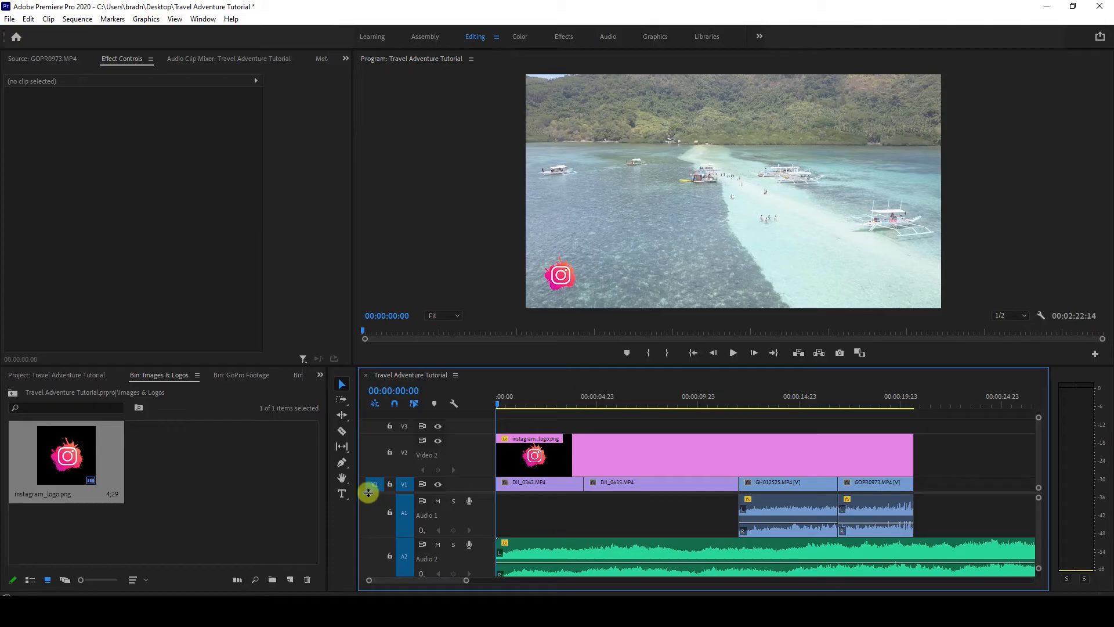
click(341, 512)
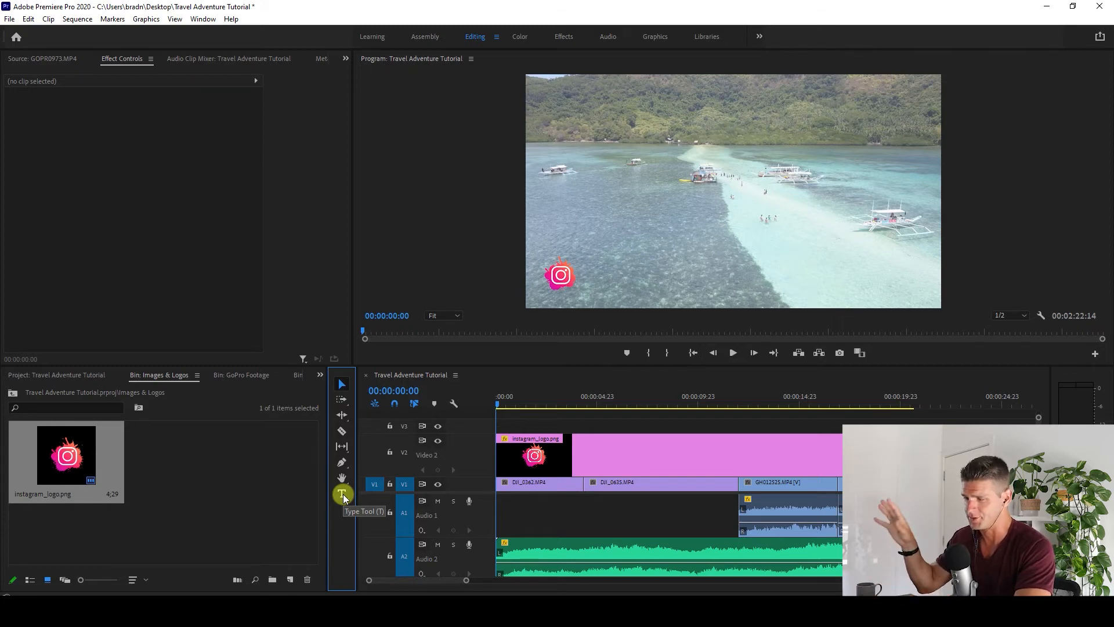
click(342, 495)
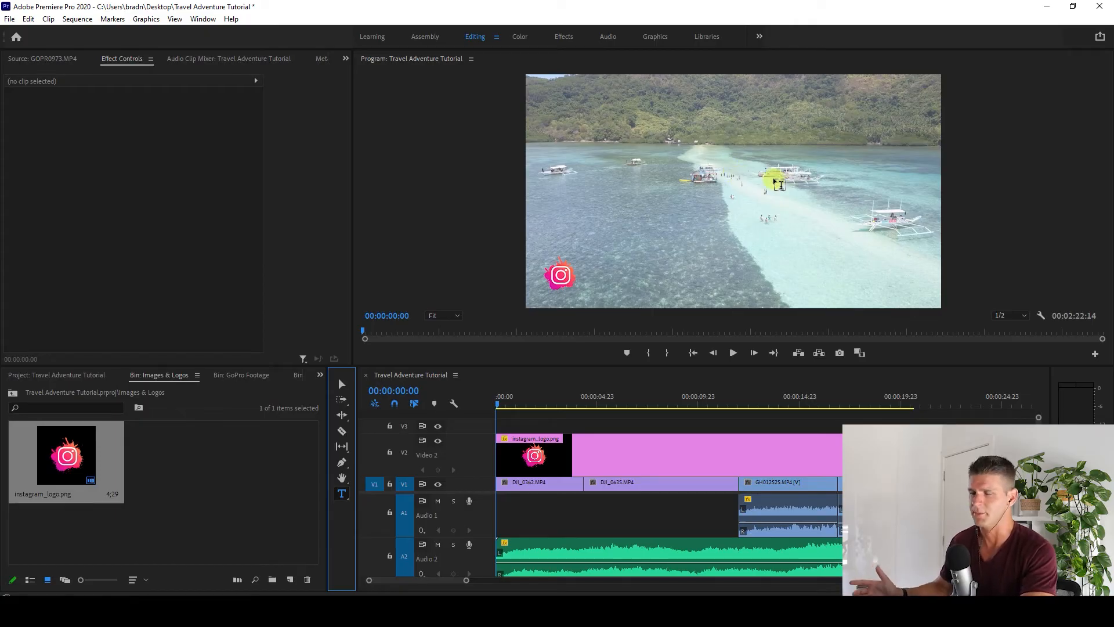
click(586, 277)
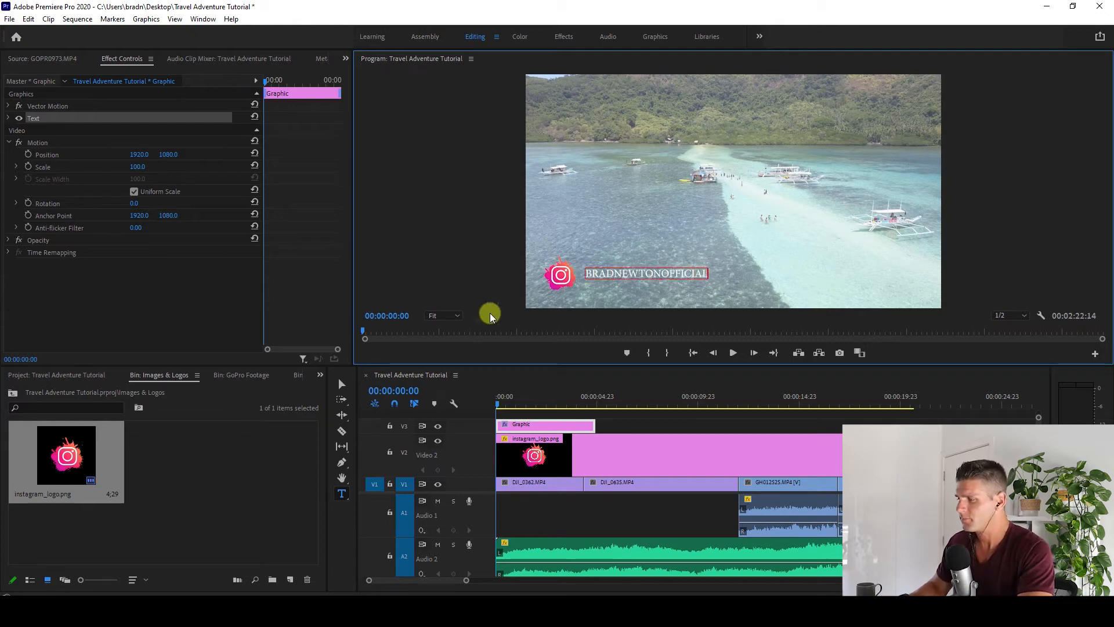
Show the Essential Graphics editing controls for the username text and set its position to 545.4, 1898.6
click(340, 384)
click(203, 19)
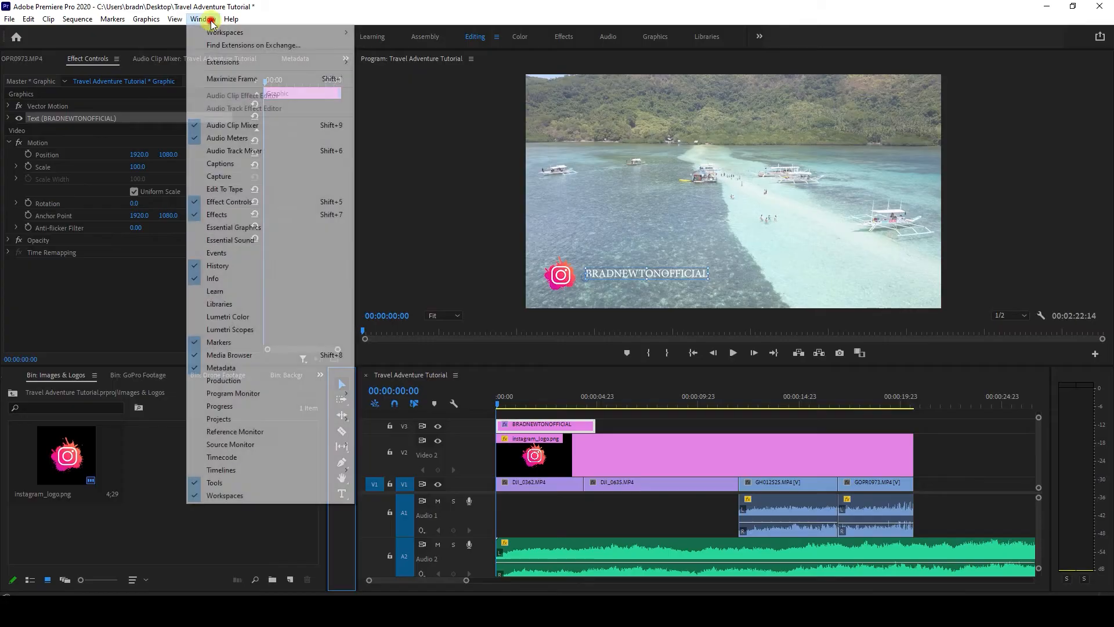
click(255, 227)
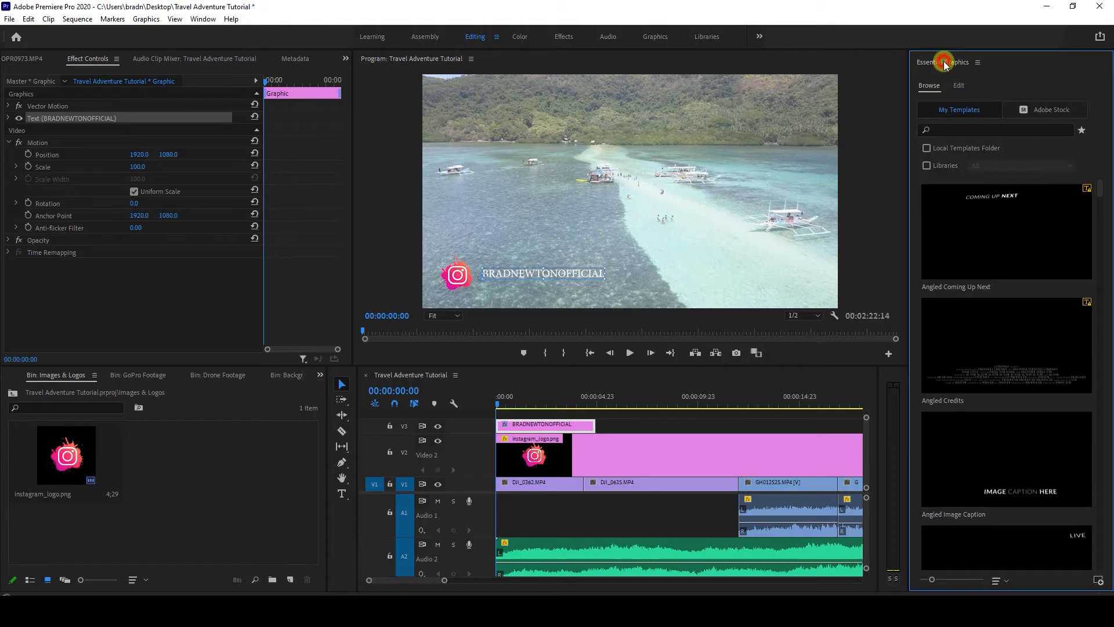
click(958, 86)
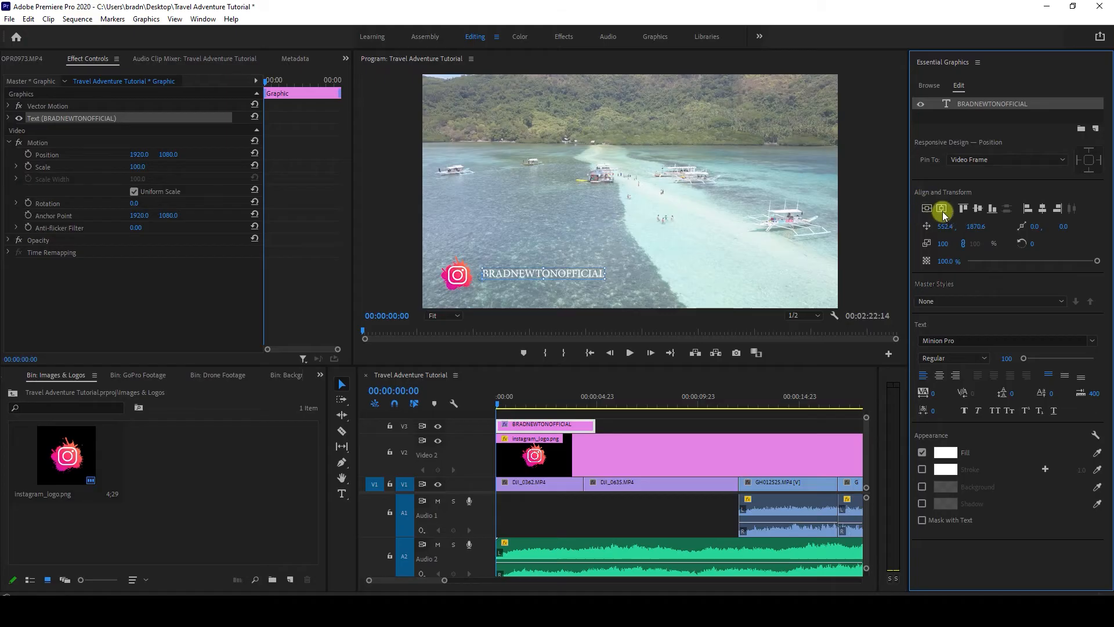
mouse_move(977, 226)
mouse_down()
mouse_move(992, 224)
mouse_move(936, 225)
mouse_move(985, 226)
mouse_up()
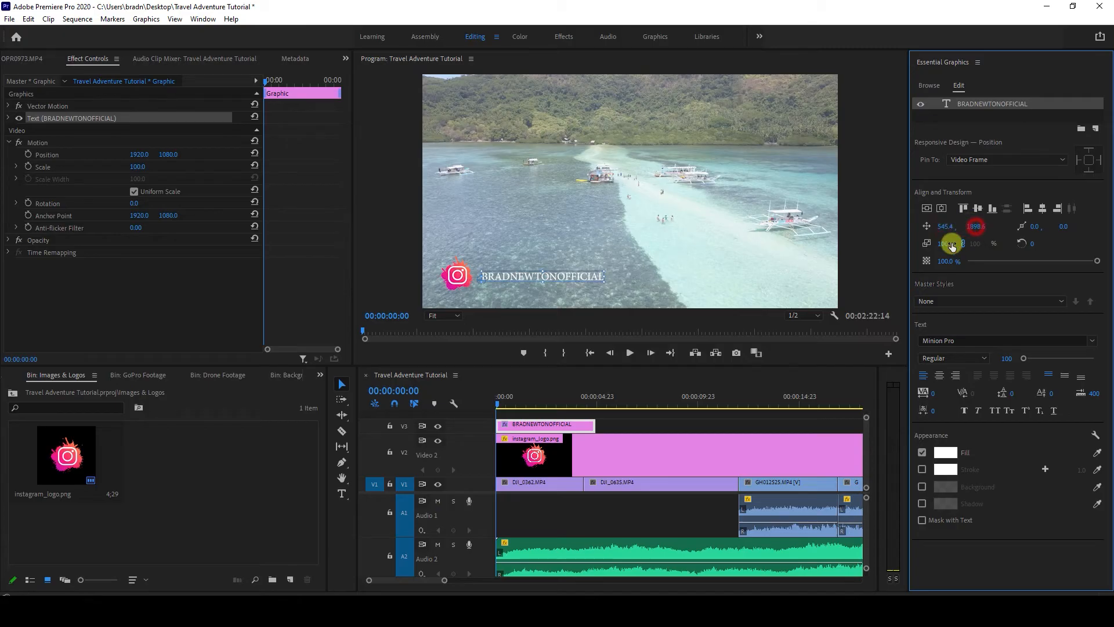
Change the username text's font to Bebas and enlarge it to a scale of about 159%
click(973, 342)
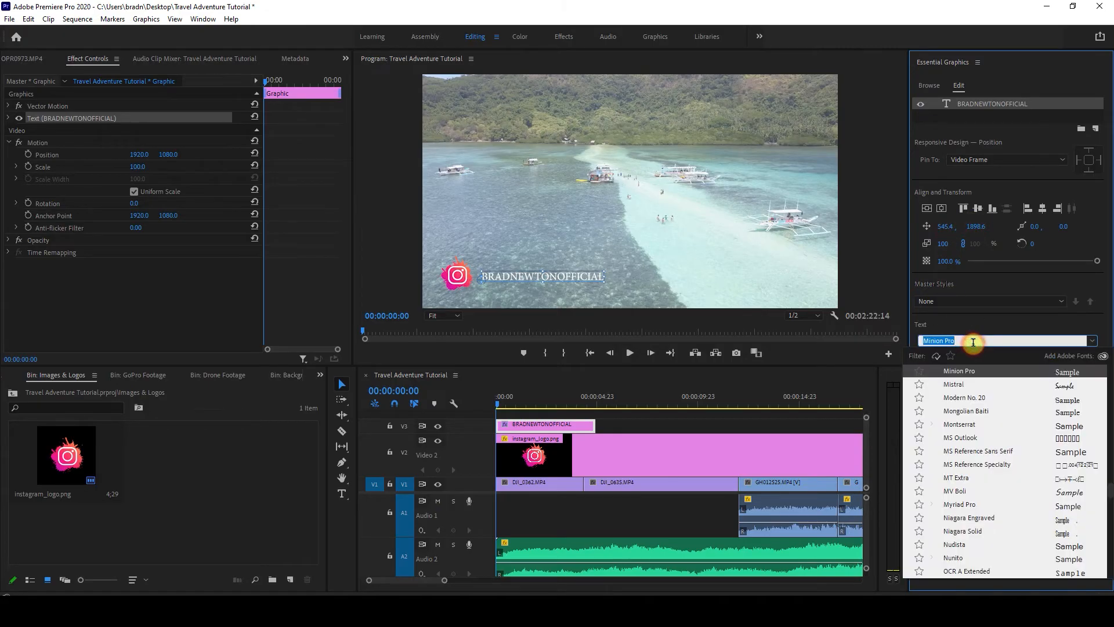
text(beb)
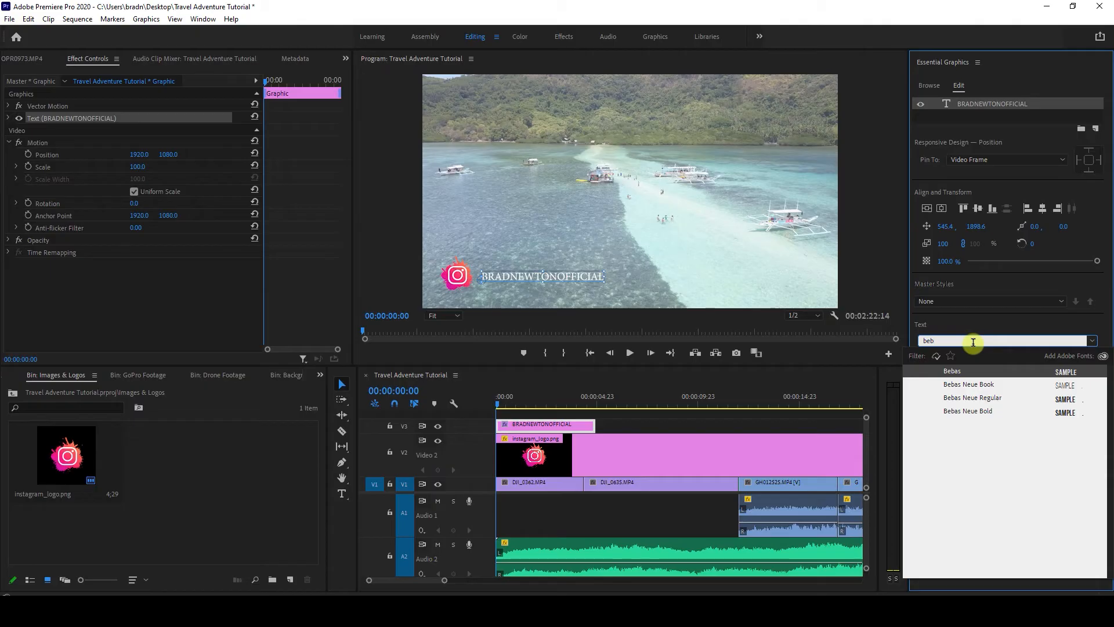
click(962, 372)
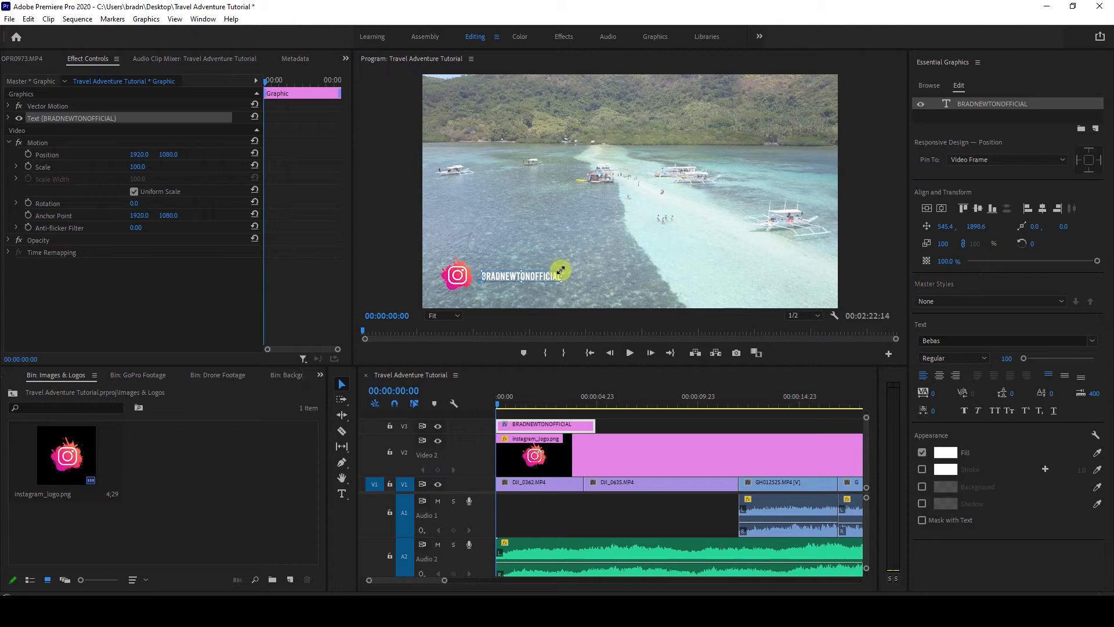
drag(561, 271, 577, 264)
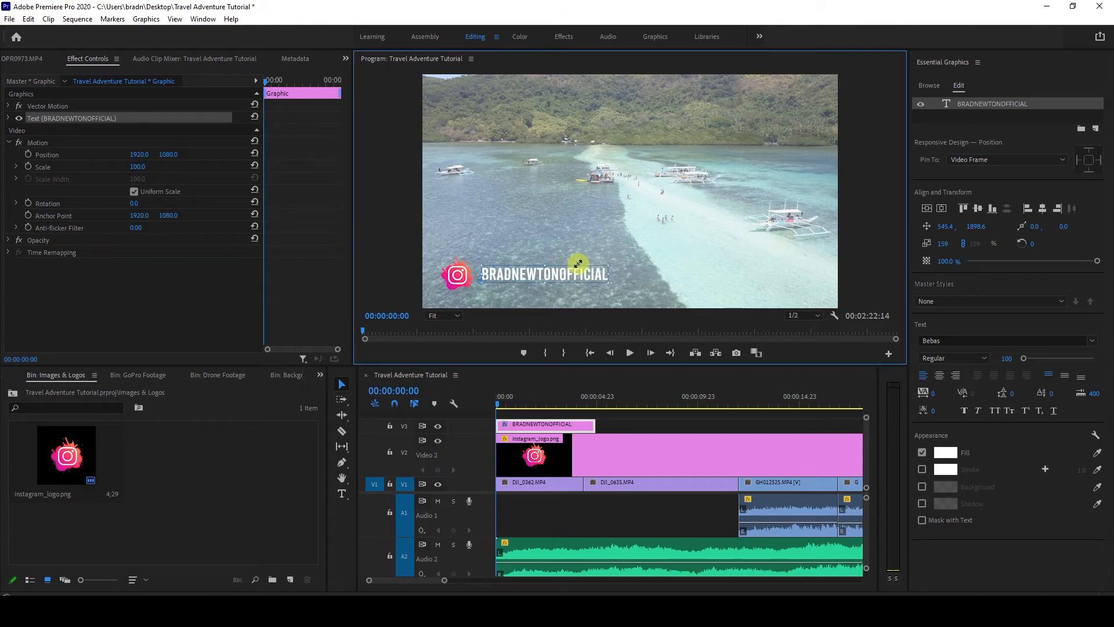
Add a near-black stroke with a width of 3.0 to the username text
click(952, 471)
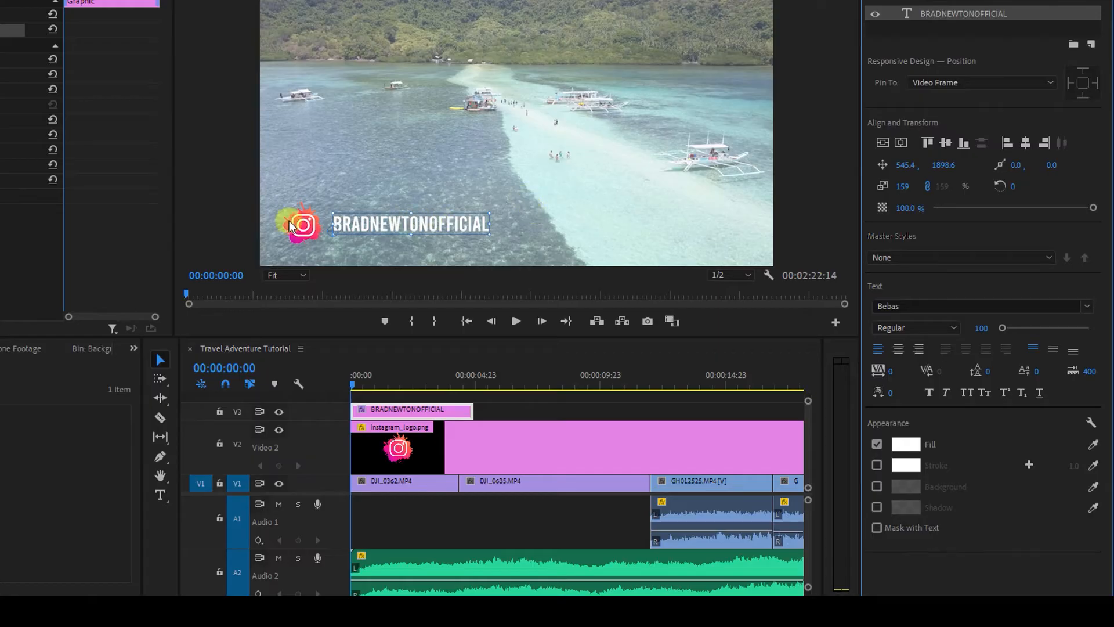
click(877, 465)
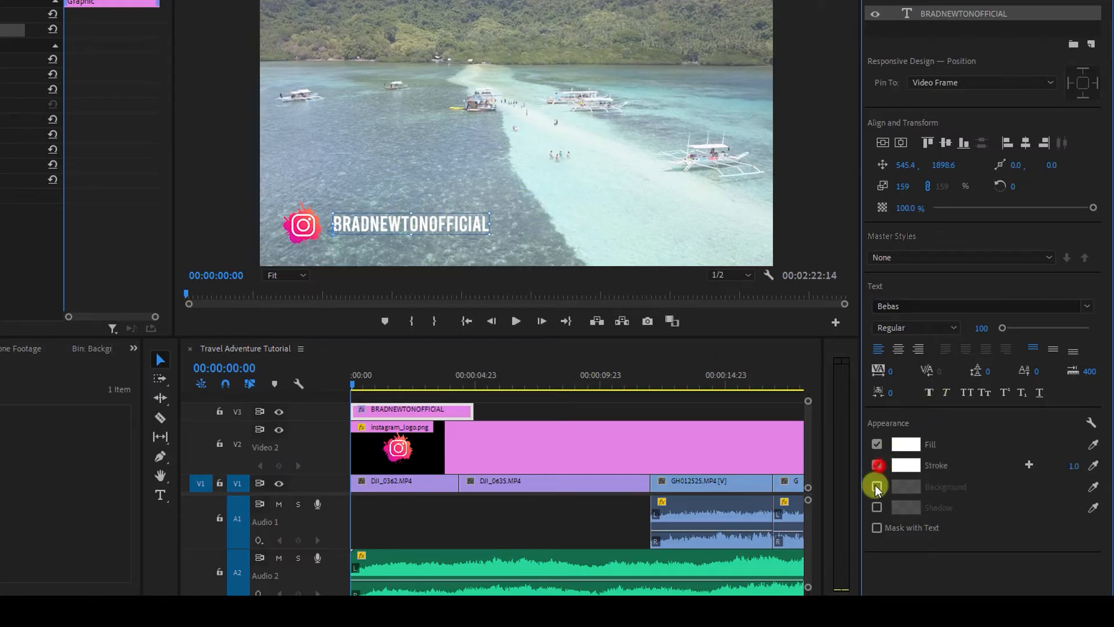
click(898, 466)
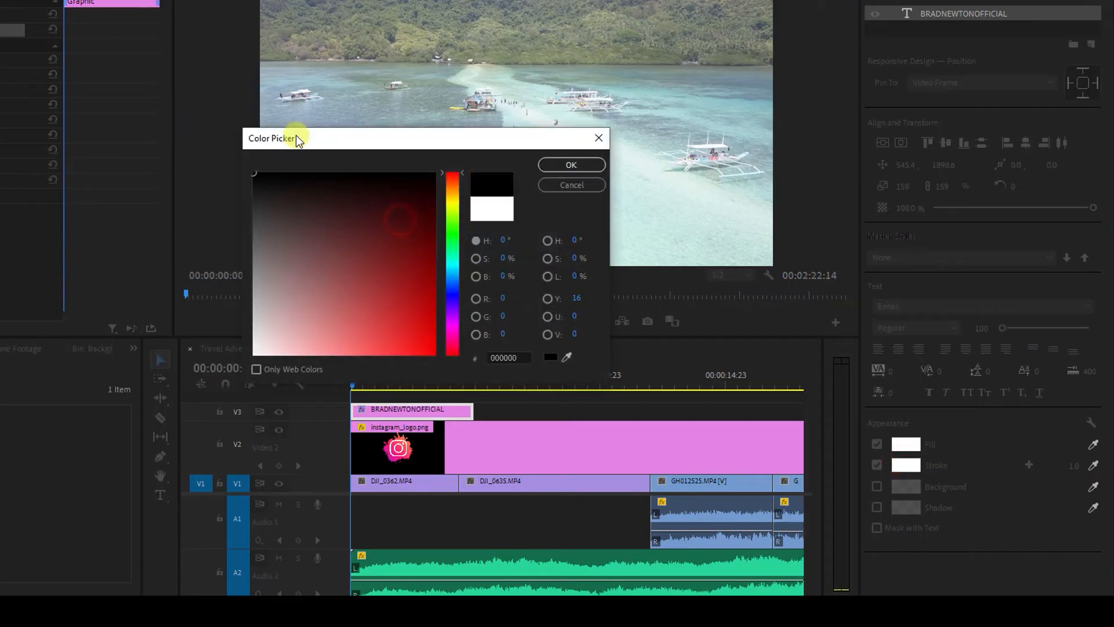
click(306, 178)
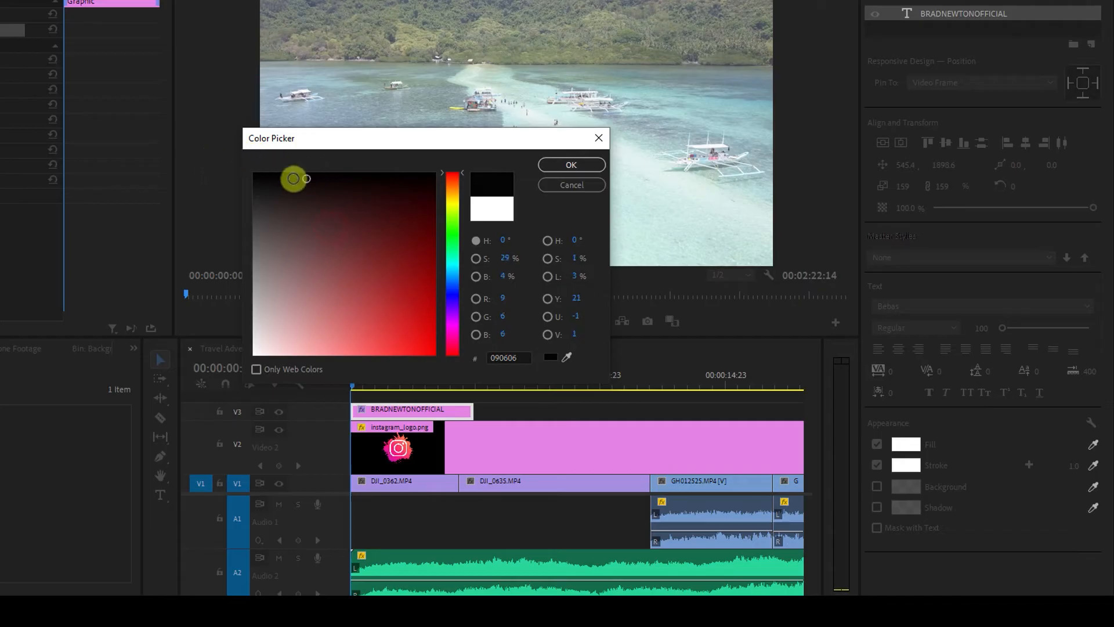
click(571, 165)
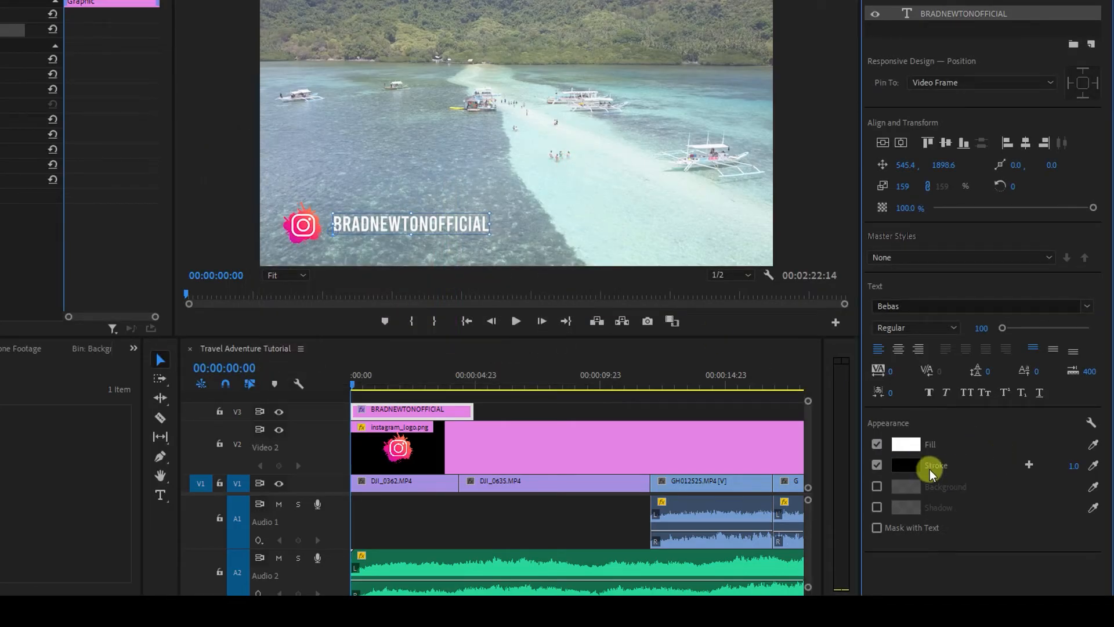
click(1073, 465)
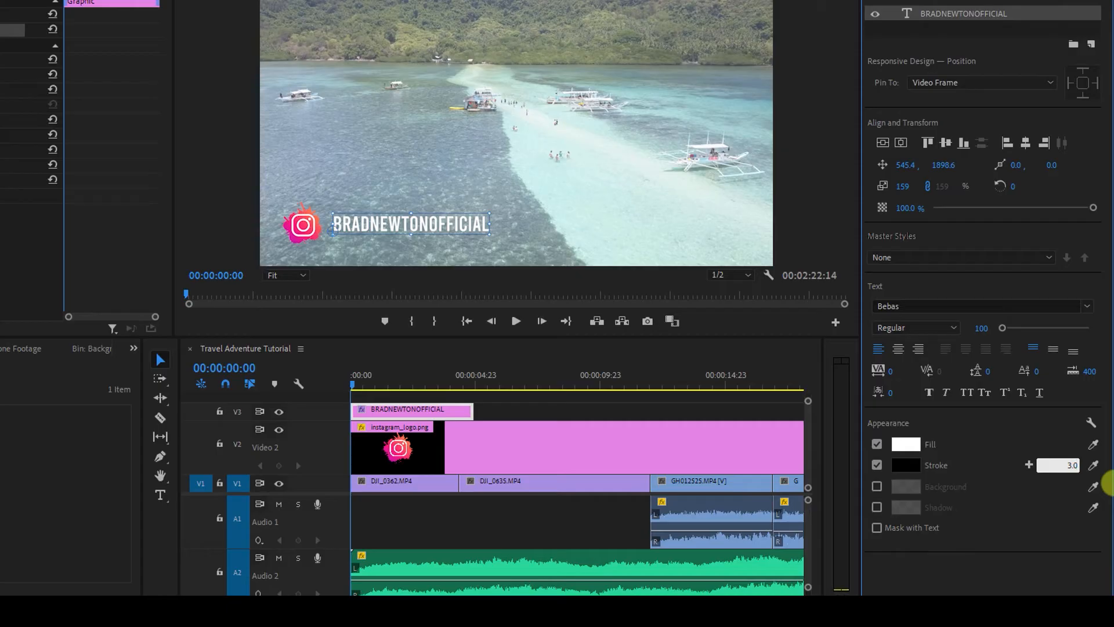
key(Return)
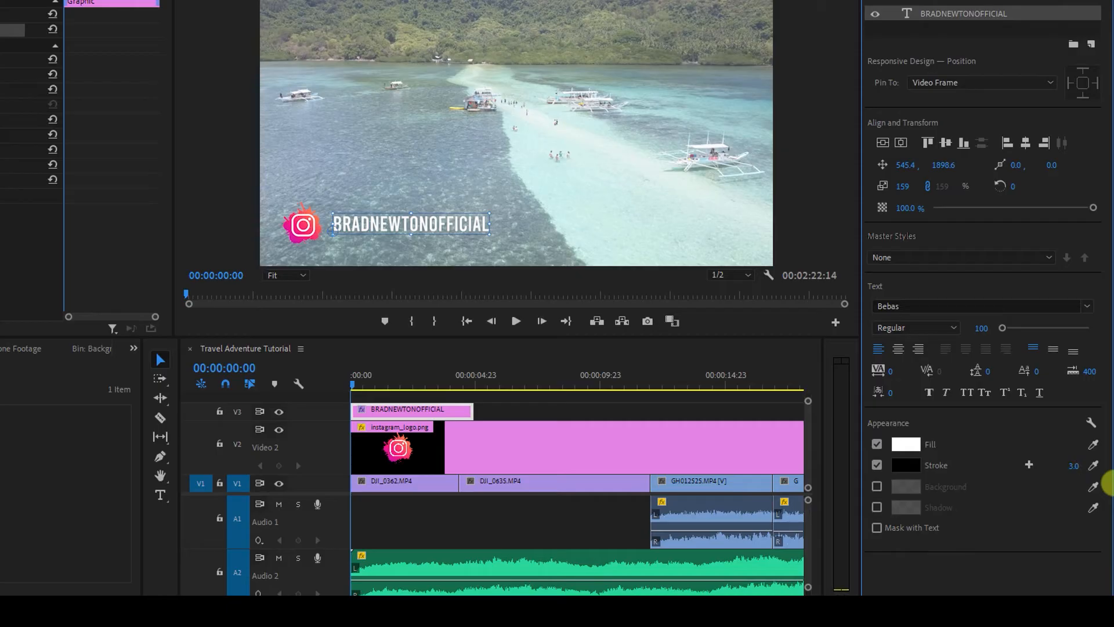
Move the username text closer to the logo, to about 512.5, 1919.6, and enlarge it to about 181%
click(575, 230)
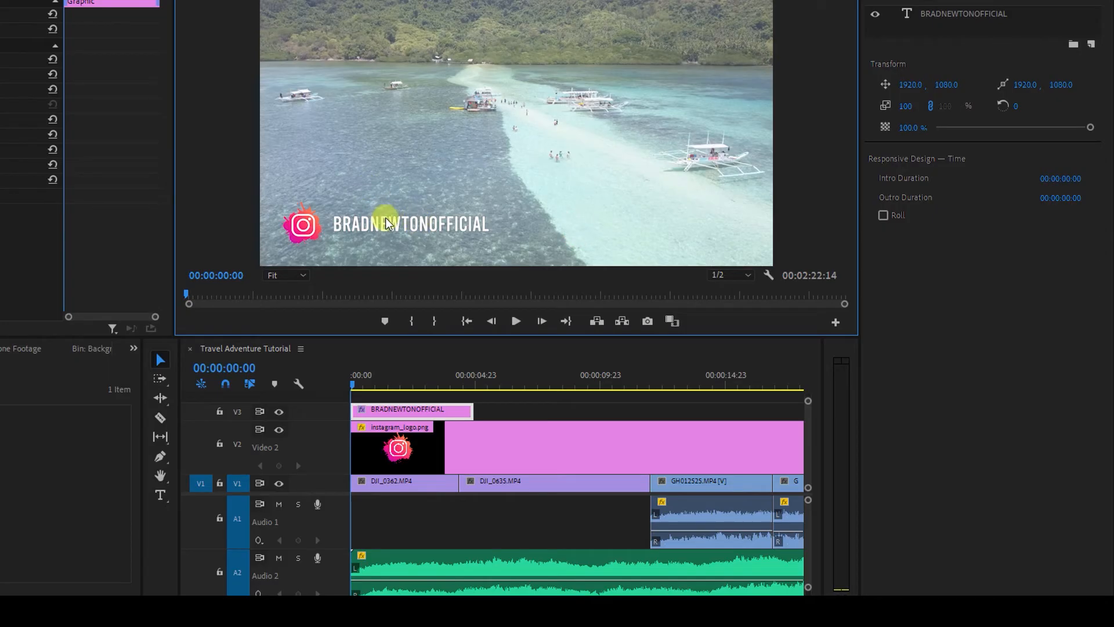
click(376, 229)
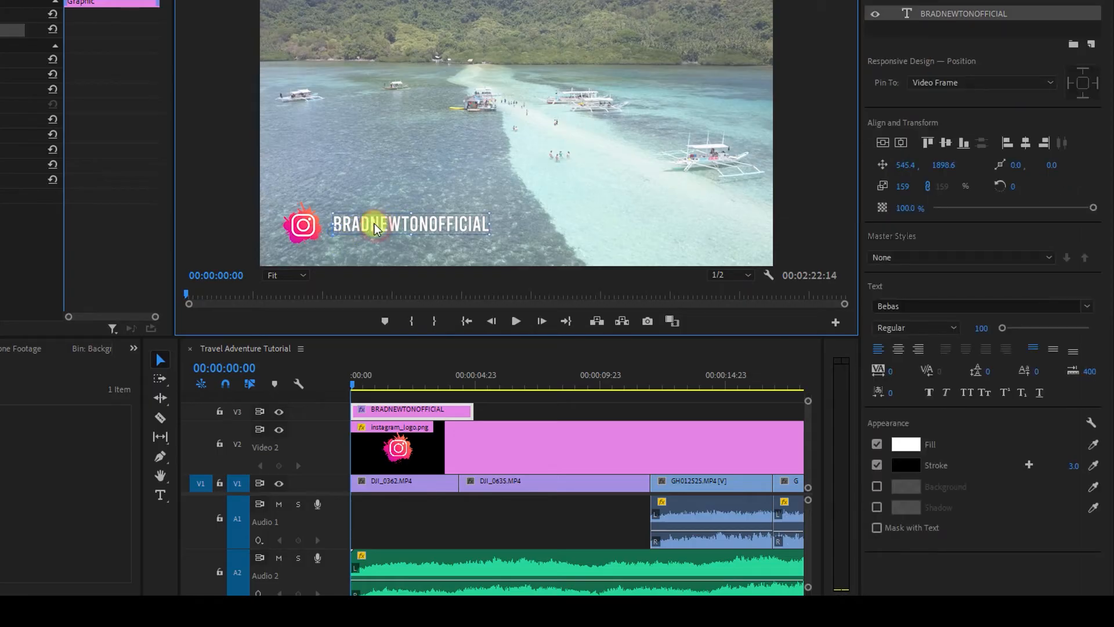
drag(376, 229, 372, 230)
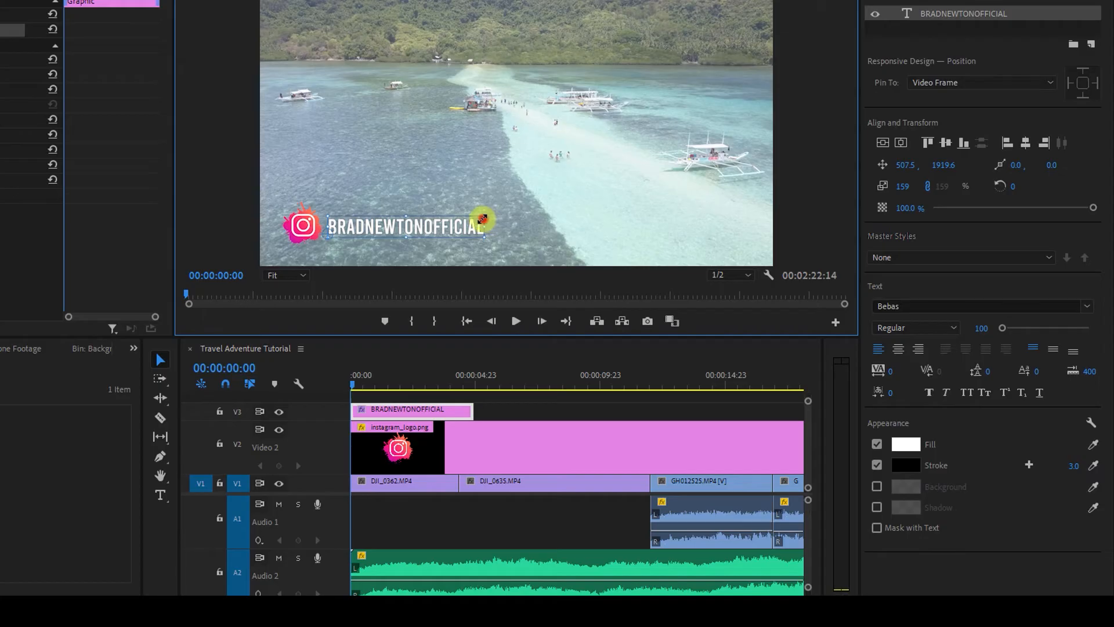
drag(480, 216, 444, 223)
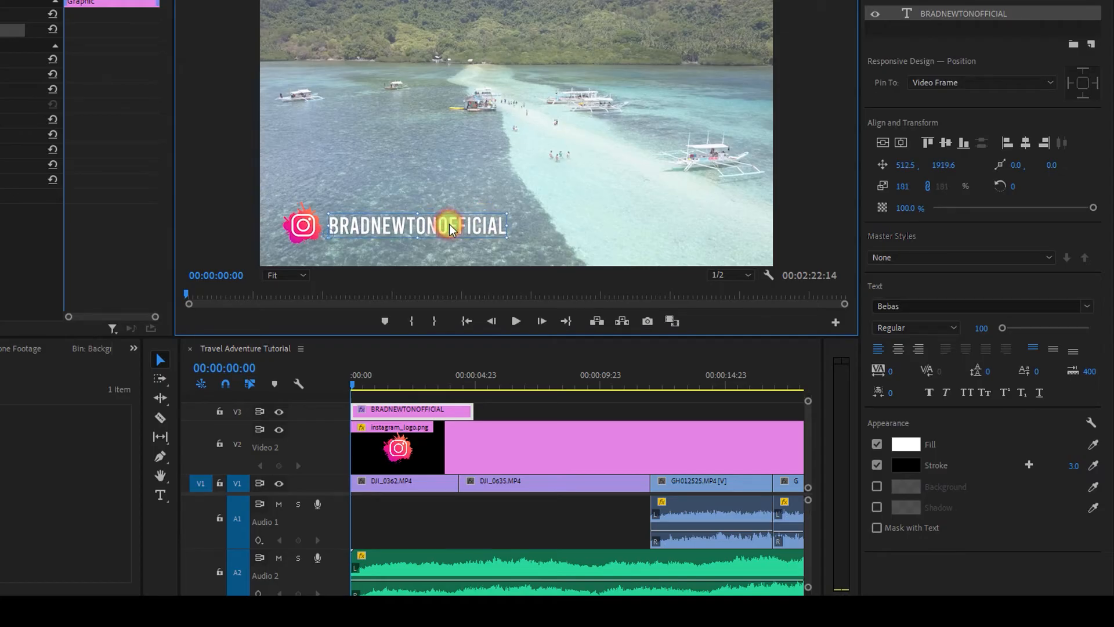
Try a green fill (449807) on the username text, and undo the colour change
click(906, 448)
drag(455, 254, 453, 220)
drag(416, 263, 422, 283)
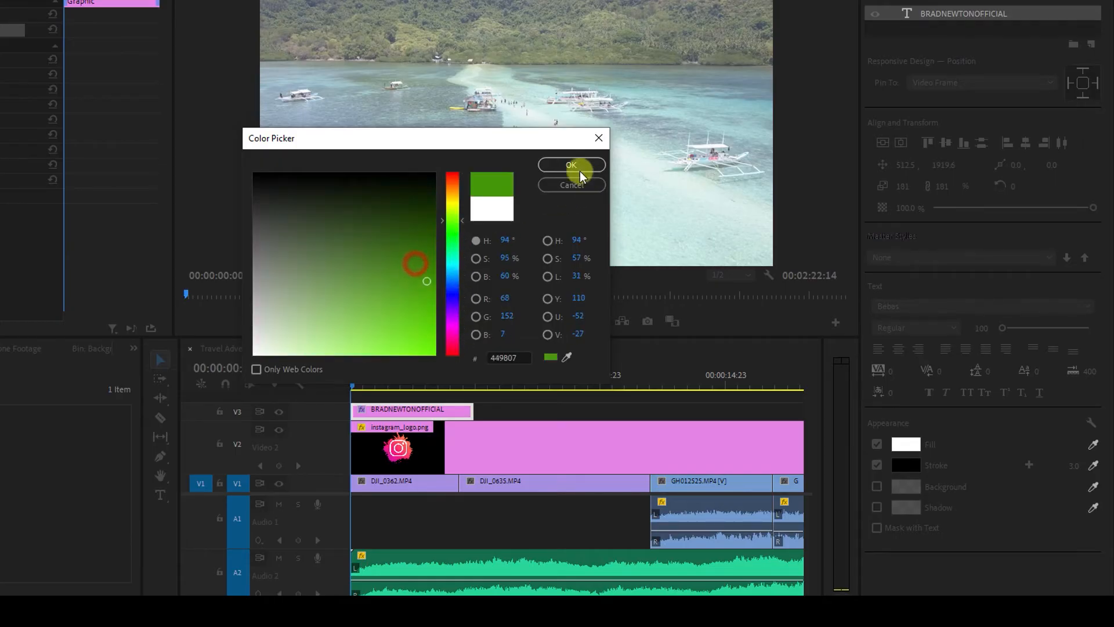
click(557, 165)
click(533, 197)
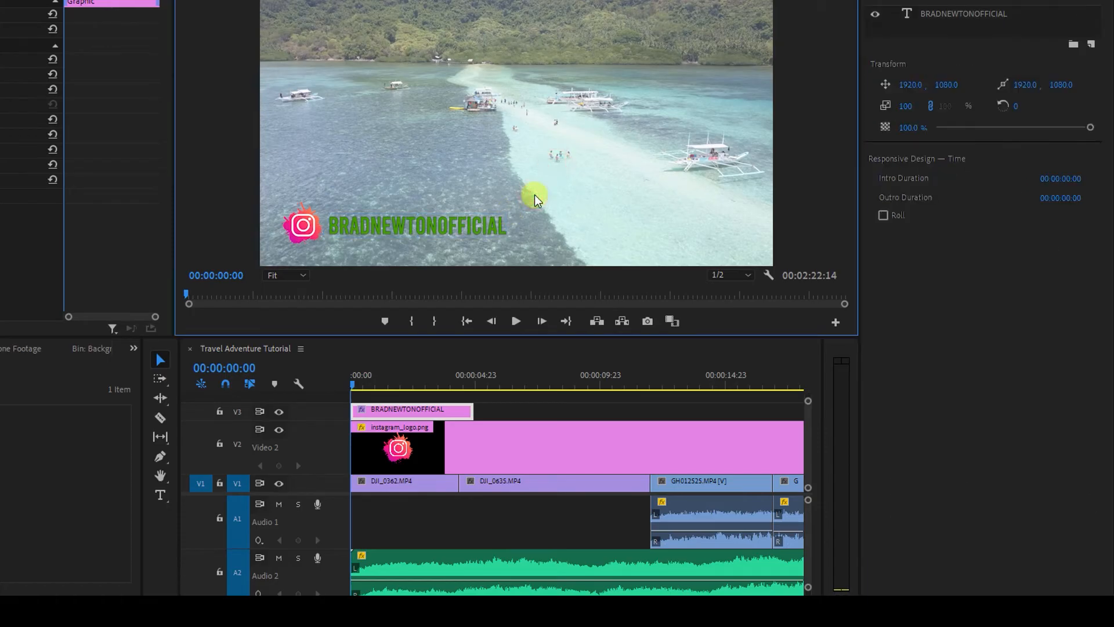
key(ctrl+z)
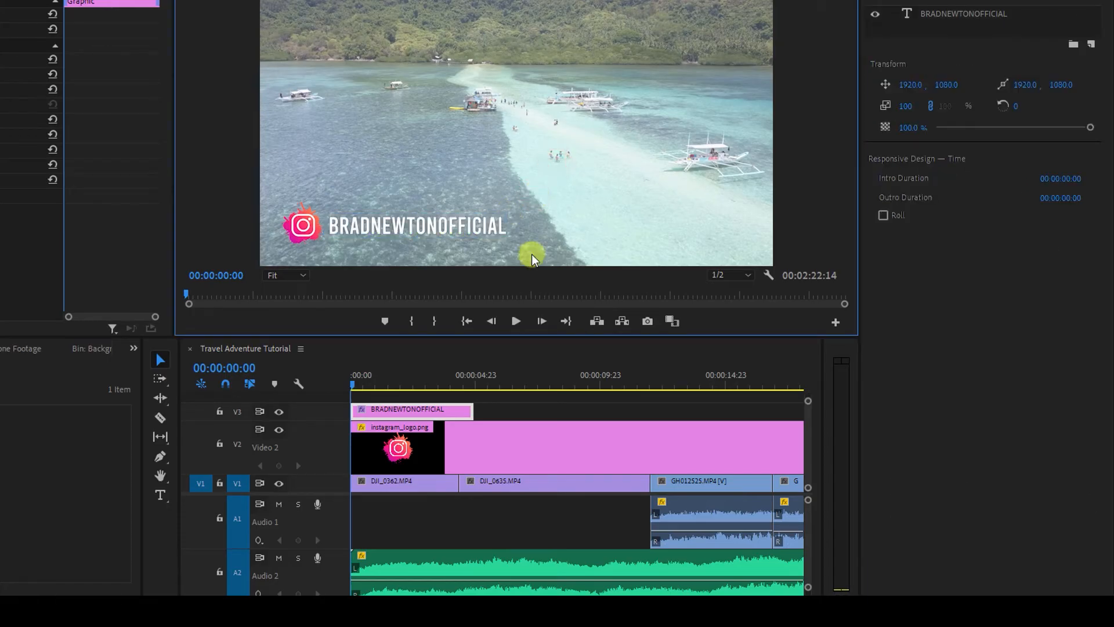
Extend the username text graphic on track V3 to the end of the GOPR0973 clip
scroll(439, 462, down, 3)
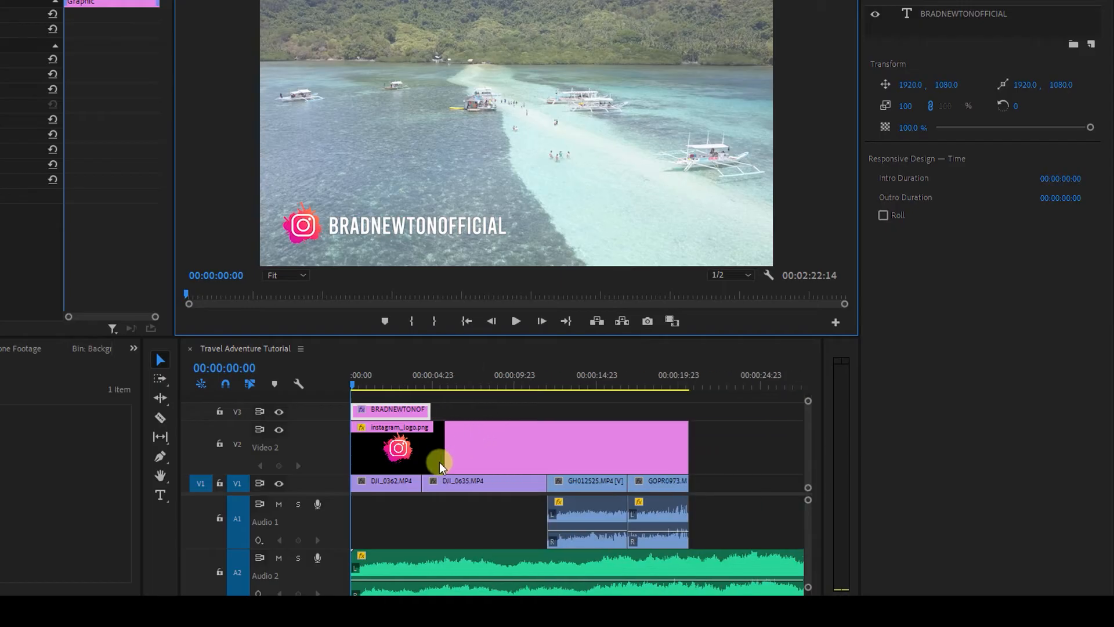
click(357, 386)
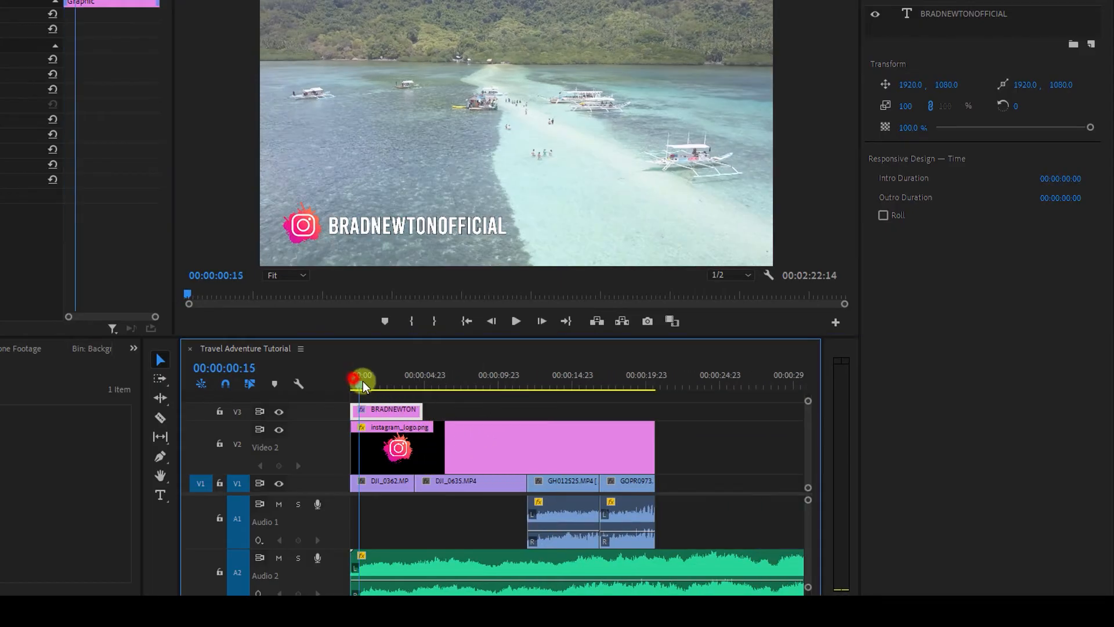
click(386, 410)
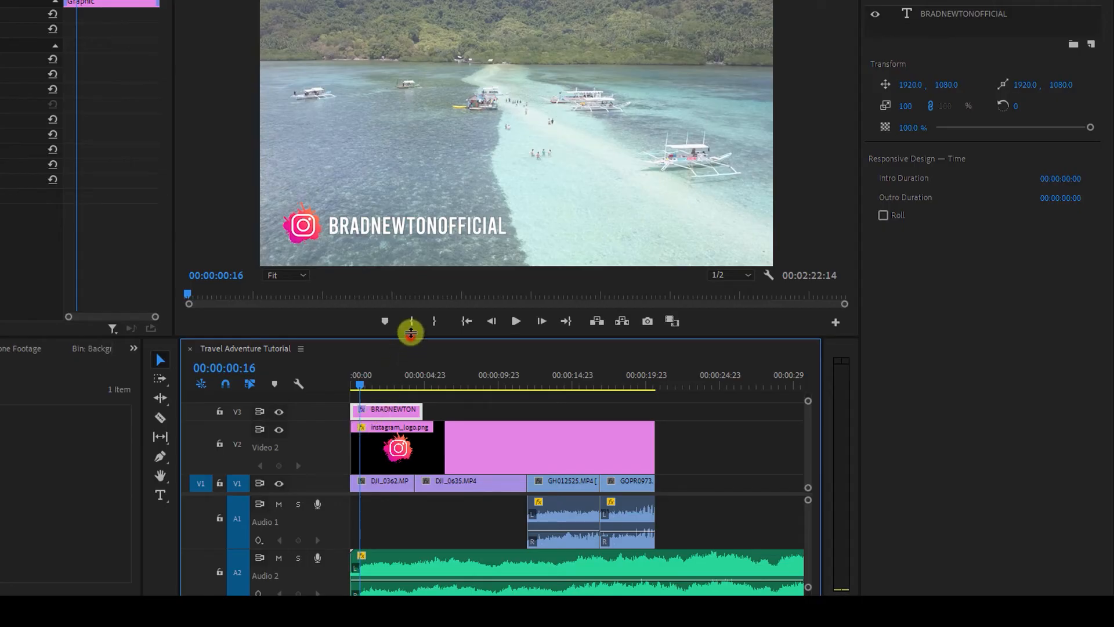
drag(408, 340, 416, 288)
drag(420, 383, 654, 383)
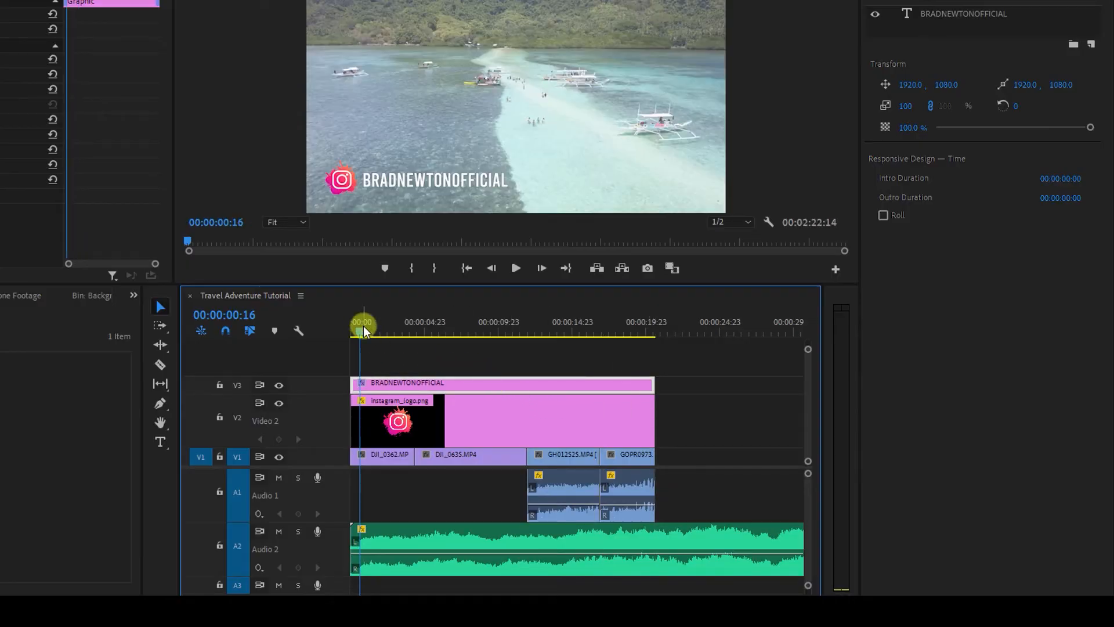
Scrub through the sequence to check the logo and username overlay over the drone and GoPro clips
drag(364, 328, 567, 349)
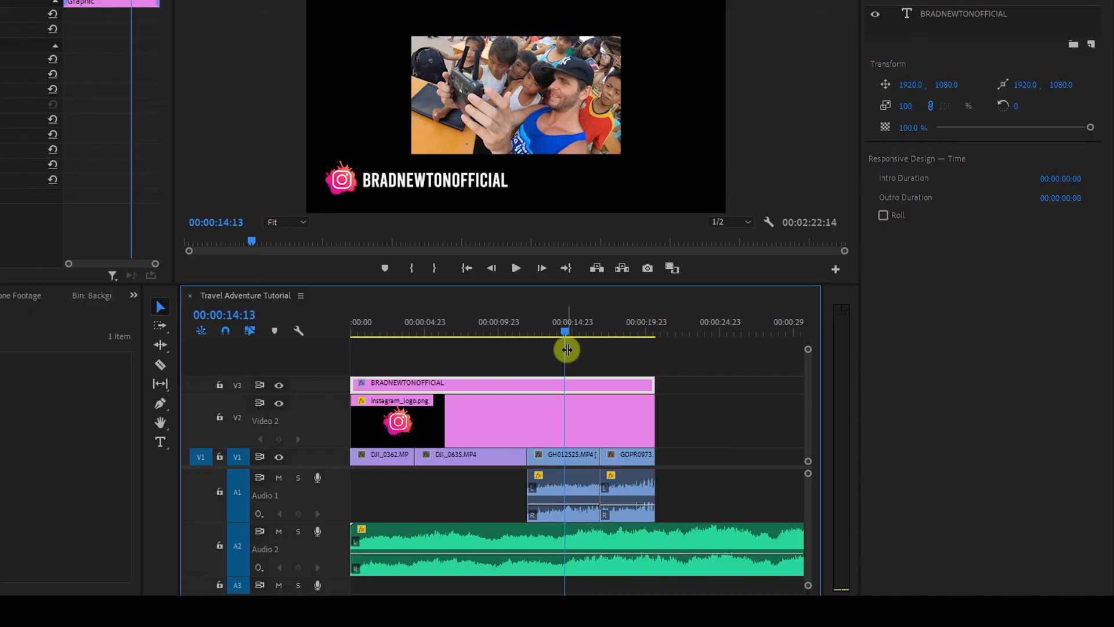
mouse_move(622, 353)
mouse_down()
mouse_move(602, 353)
mouse_move(625, 352)
mouse_up()
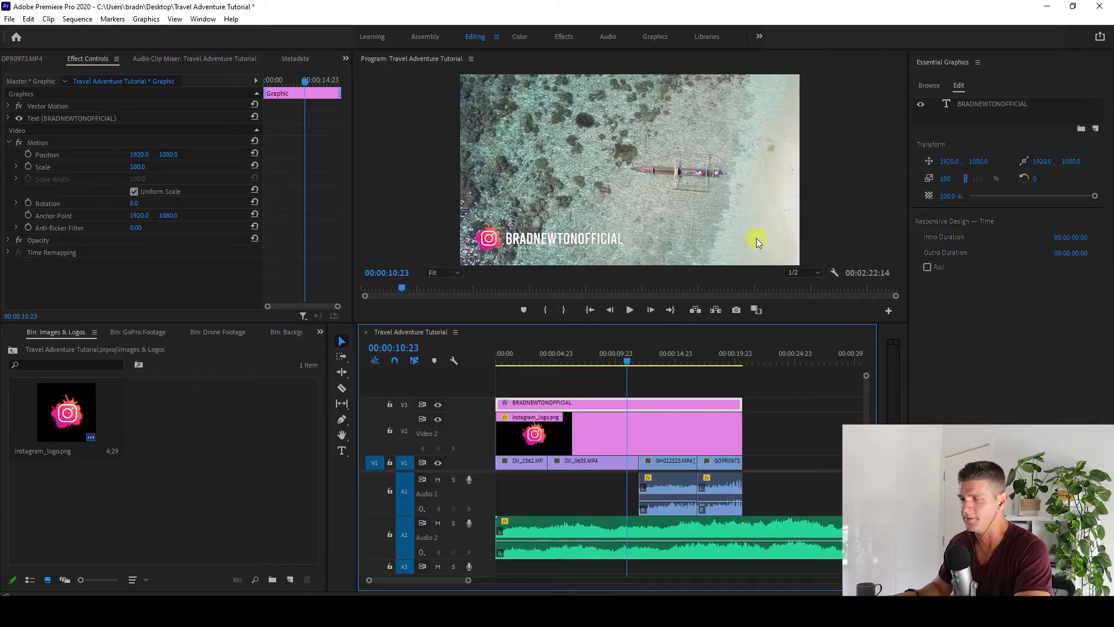
drag(636, 359, 648, 359)
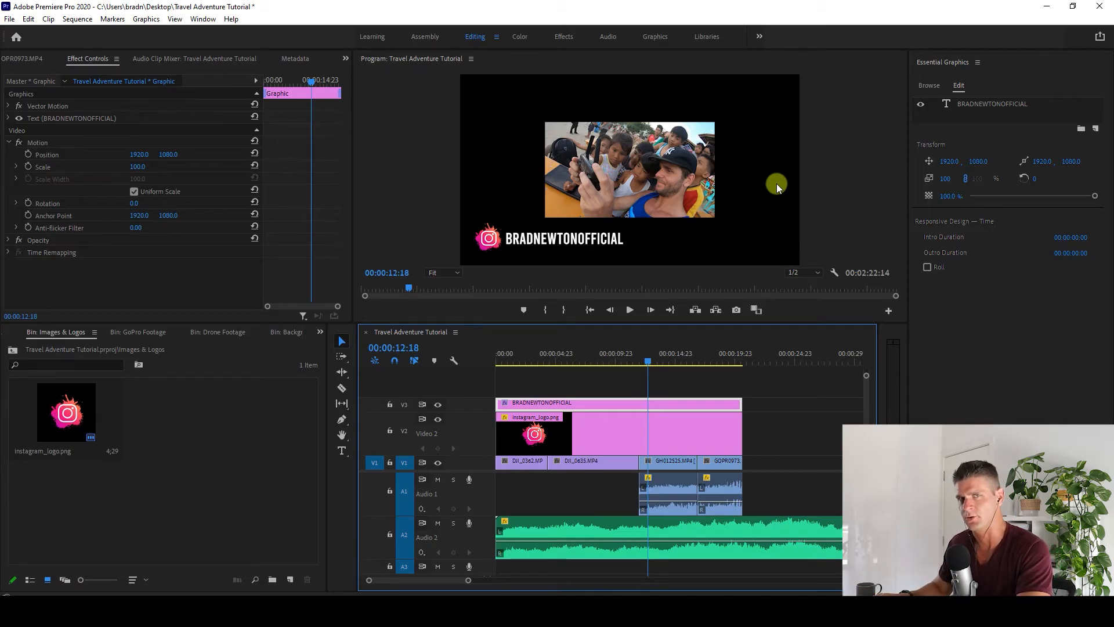
Scale the GH012525 and GOPR0973 clips on track V1 to the frame size, and review the earlier drone footage
click(685, 464)
right_click(685, 468)
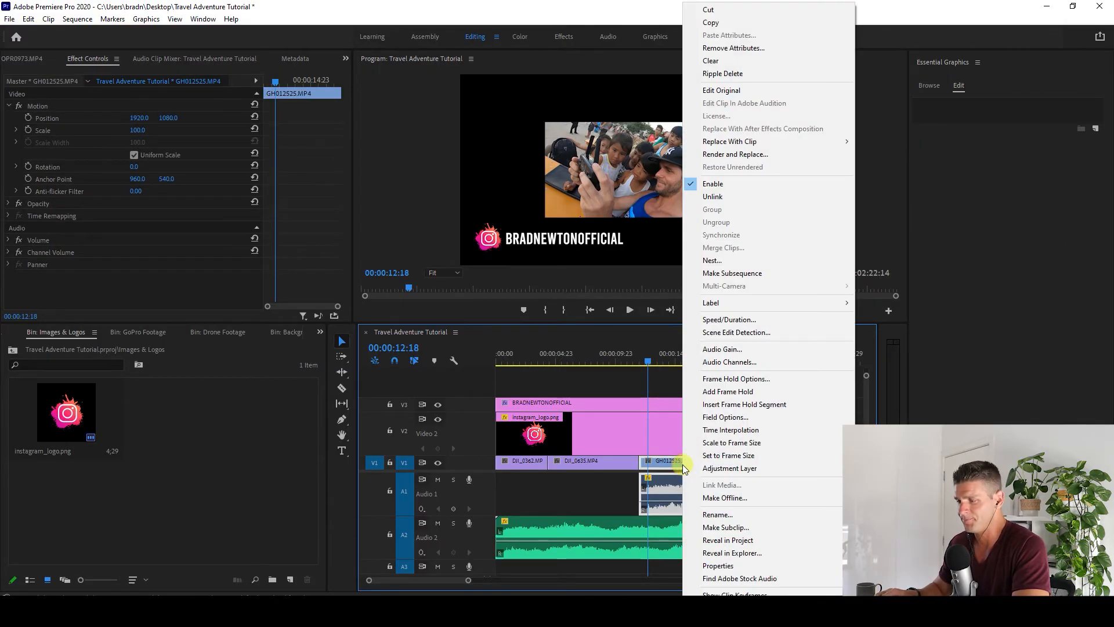
click(754, 444)
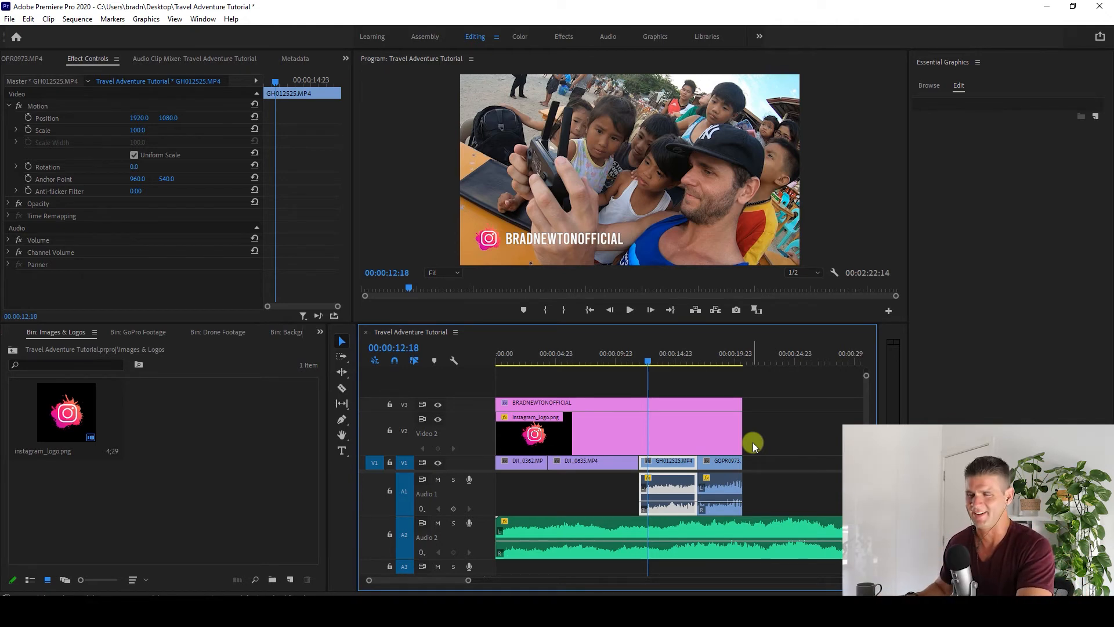
click(716, 355)
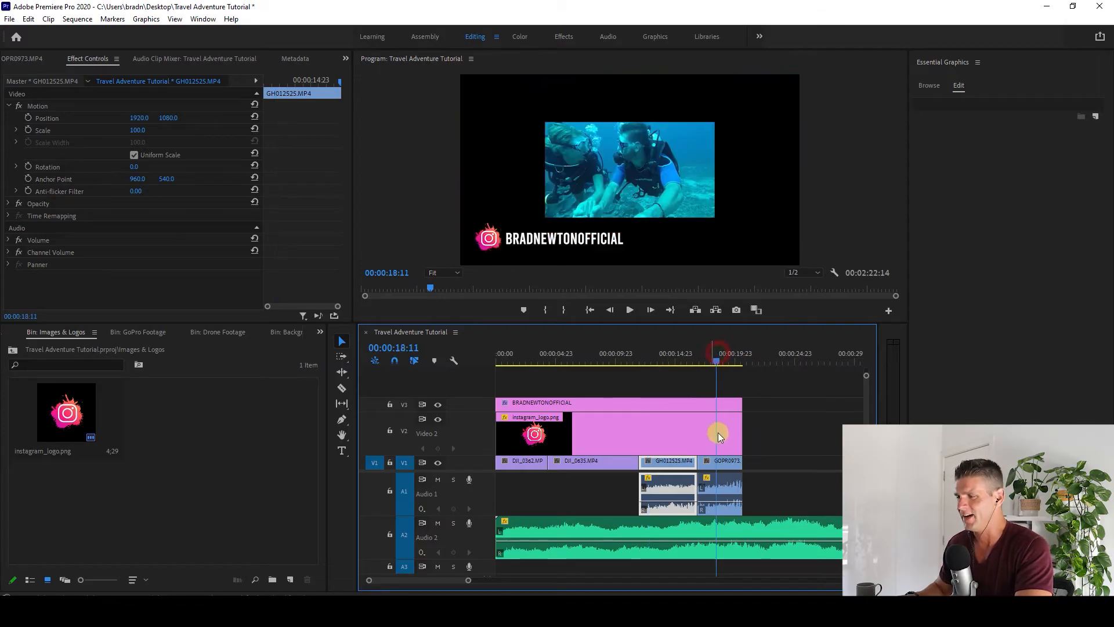
right_click(728, 464)
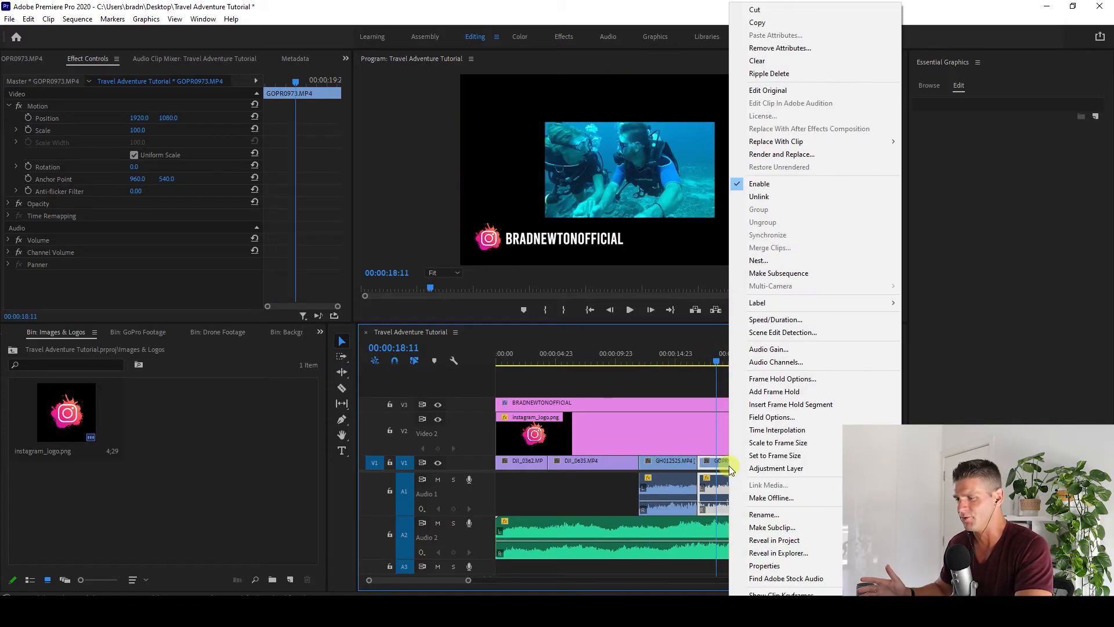
click(787, 444)
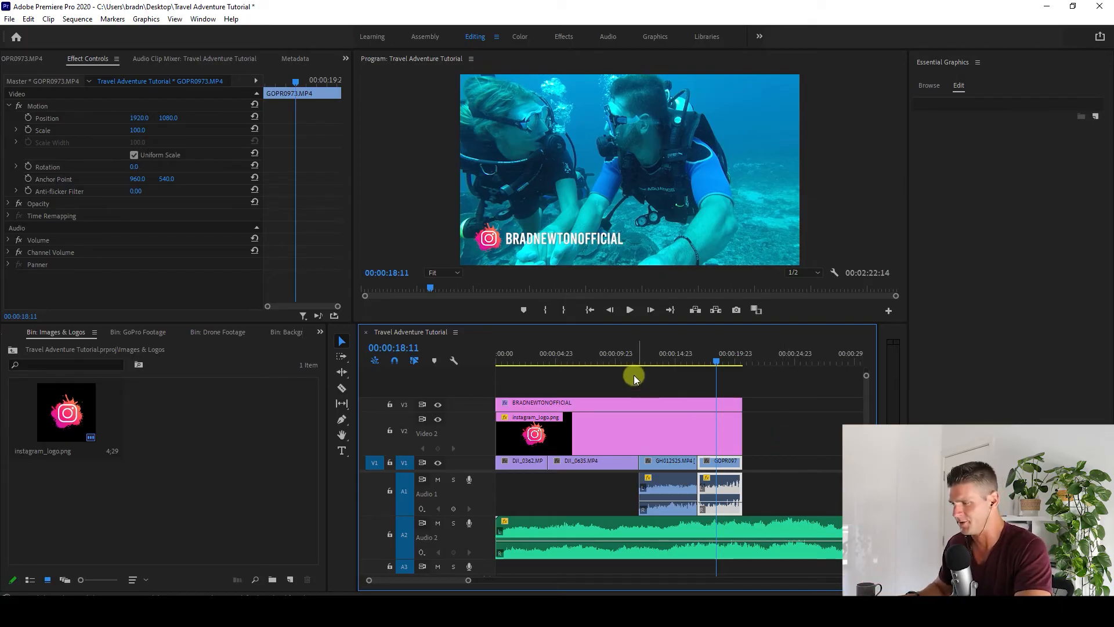
drag(632, 360, 545, 357)
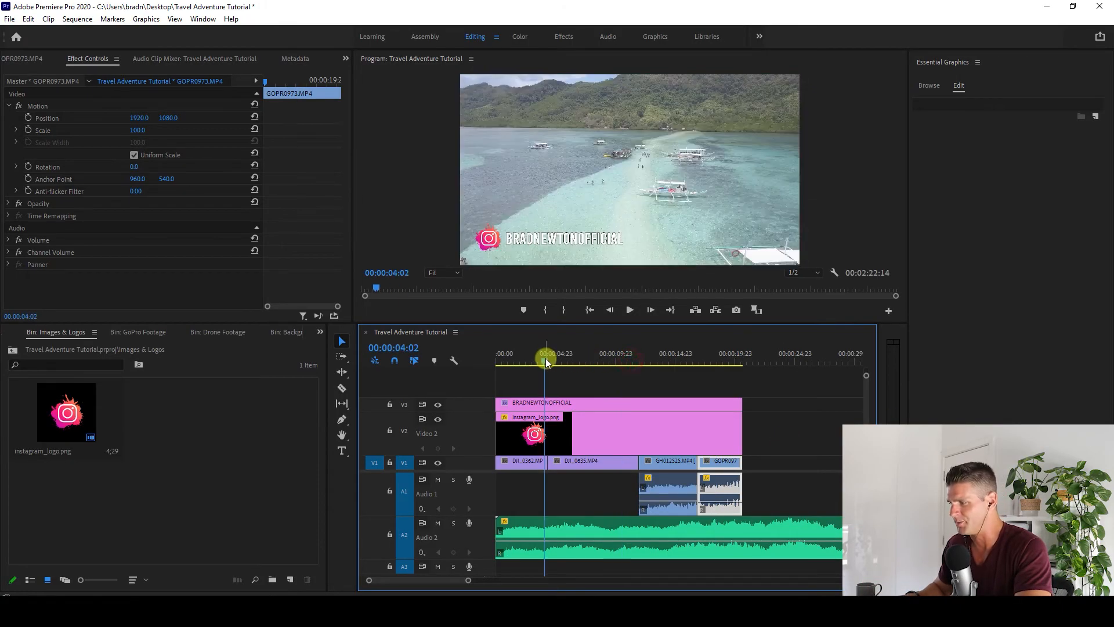
Reduce the username text's scale to 141 and shift the Instagram logo slightly right, closer to the text
click(565, 239)
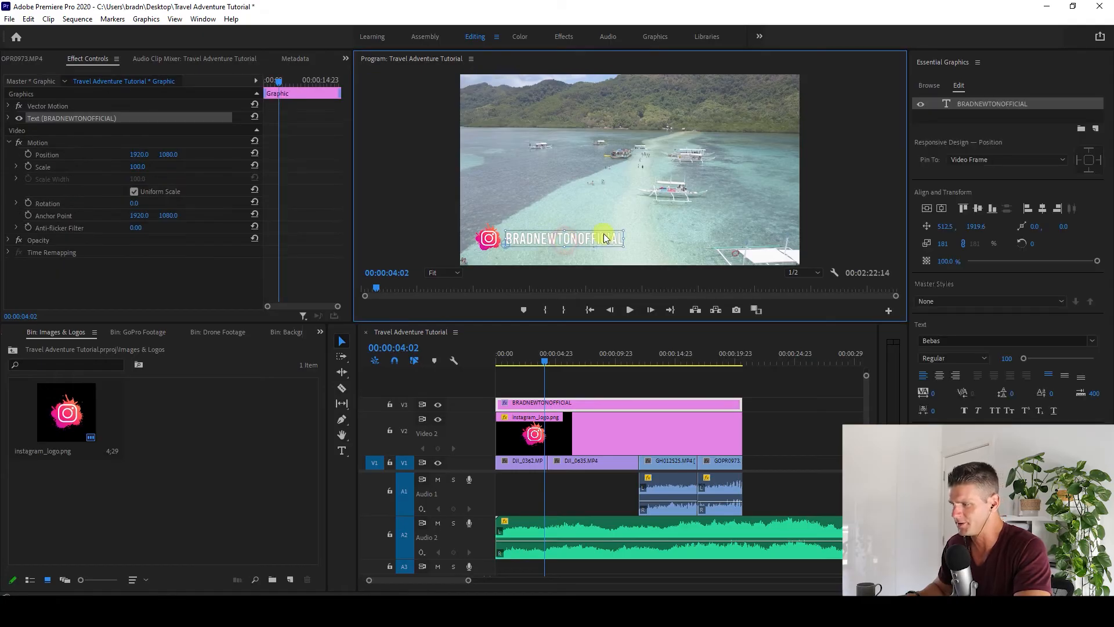
drag(621, 228, 598, 239)
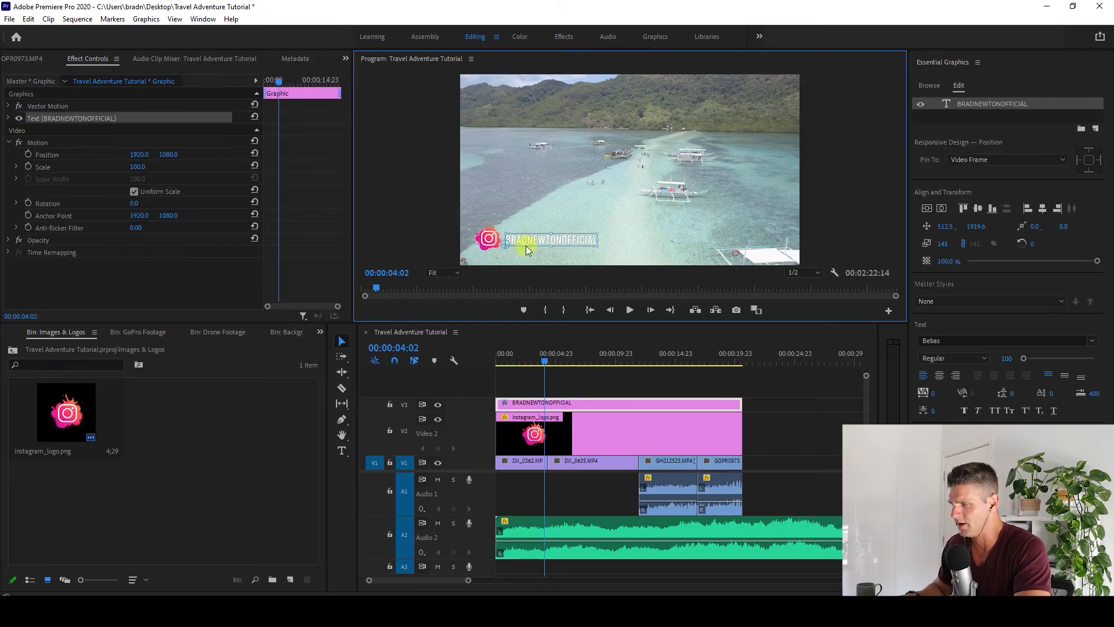
click(493, 242)
click(543, 432)
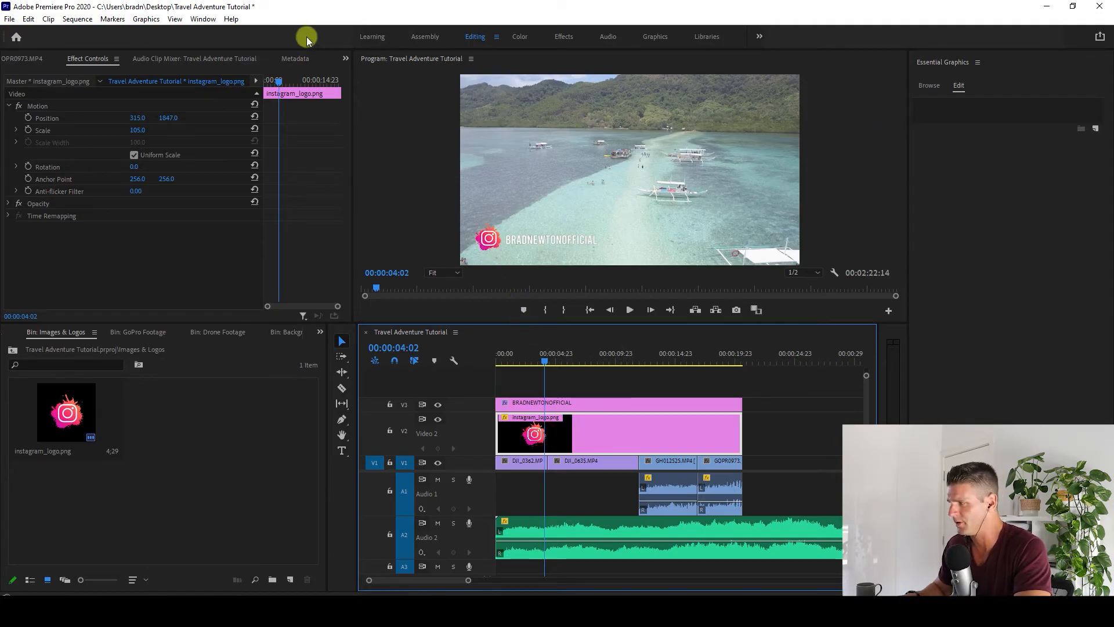
click(106, 59)
drag(143, 138, 168, 116)
click(586, 377)
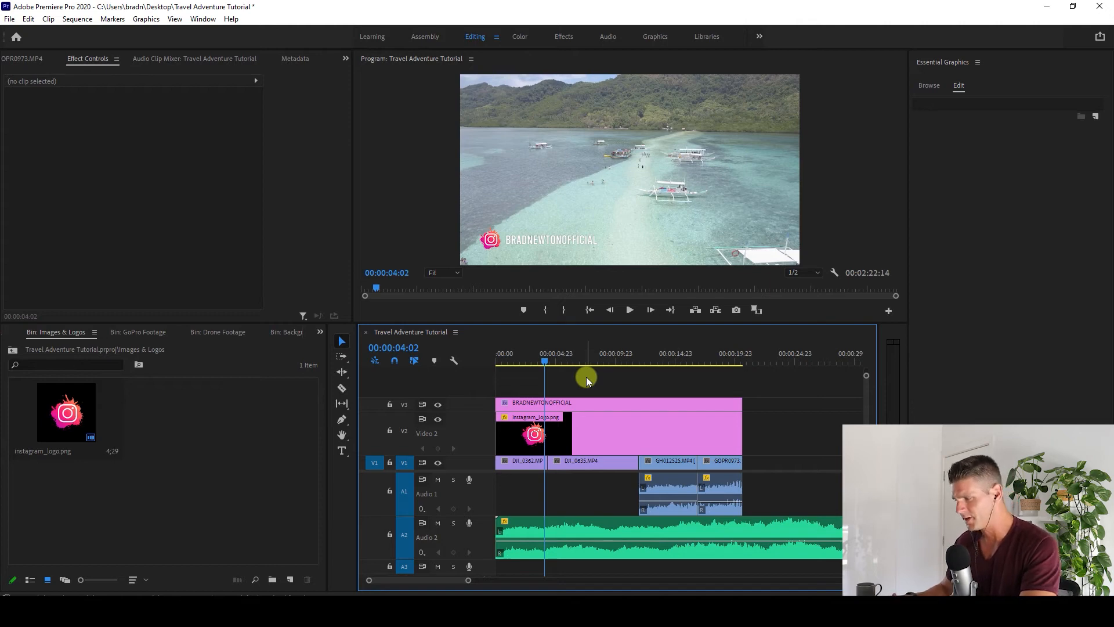
Open the effects library and examine its categories, including the transition groups under Video Transitions
click(321, 331)
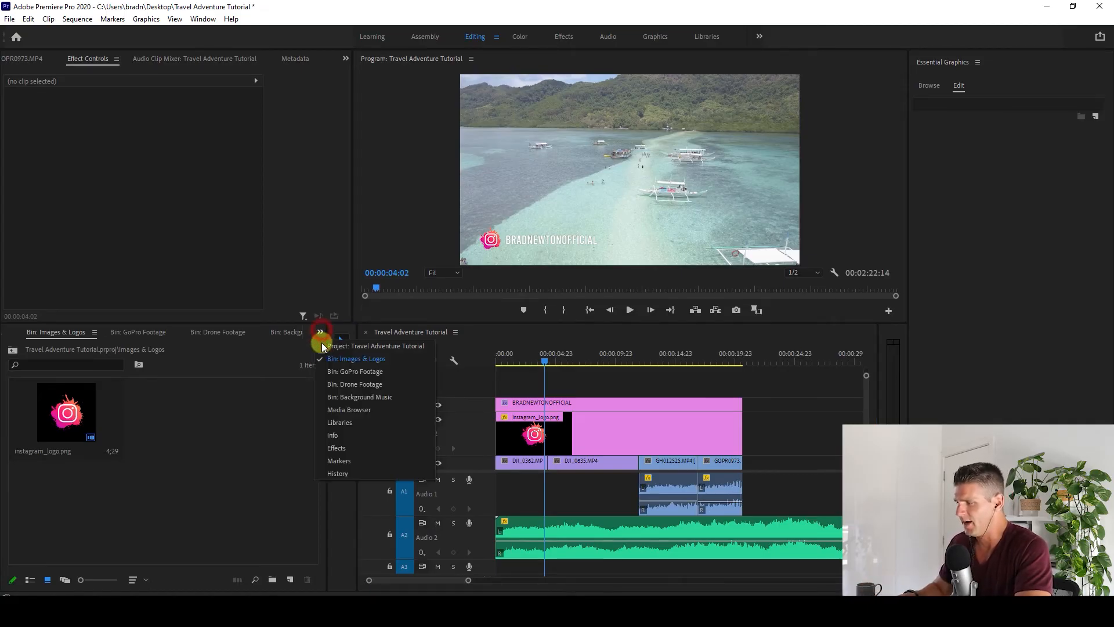
click(338, 450)
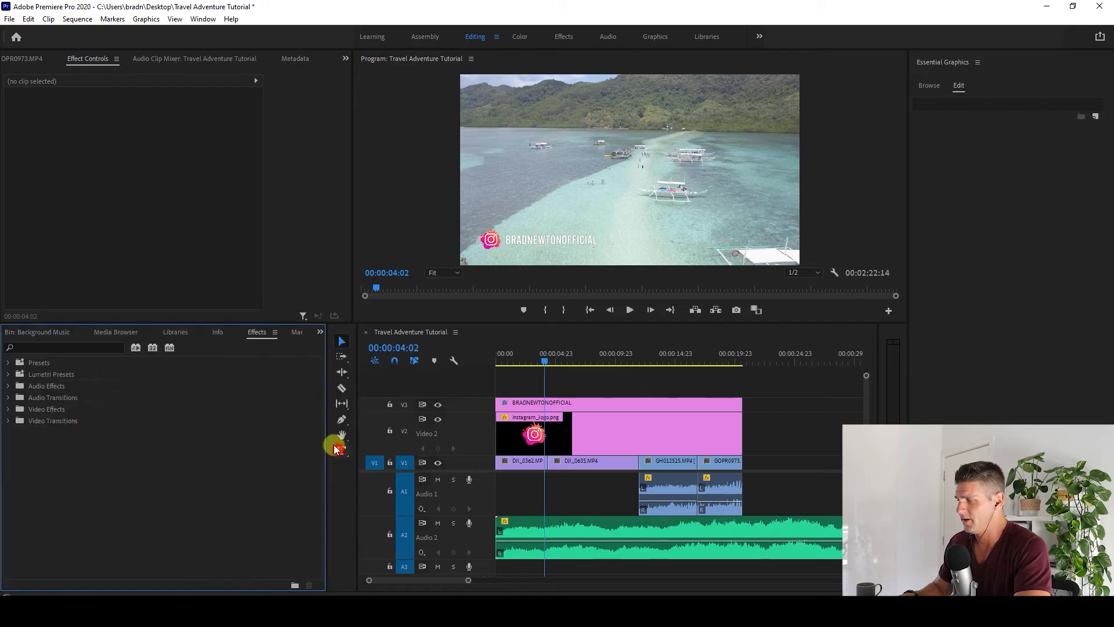
click(42, 421)
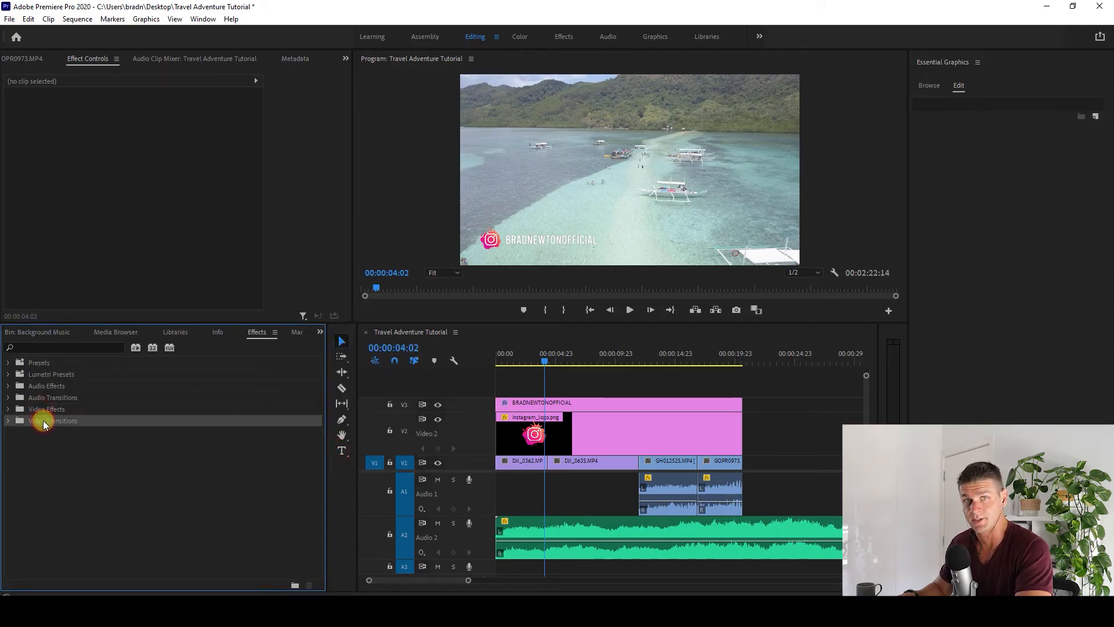
click(51, 399)
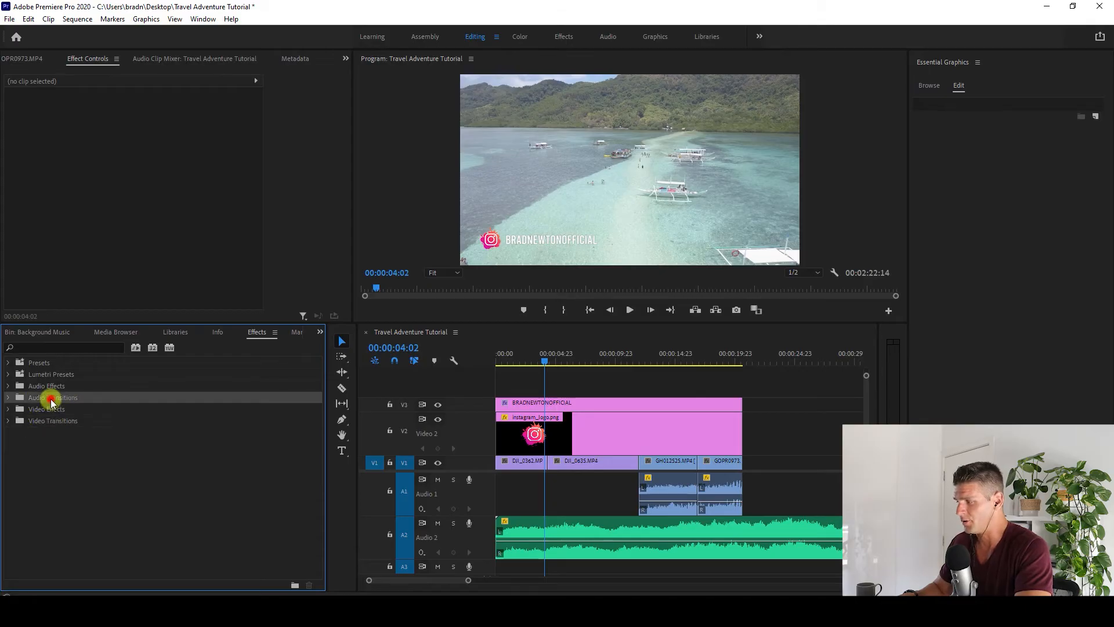
click(52, 386)
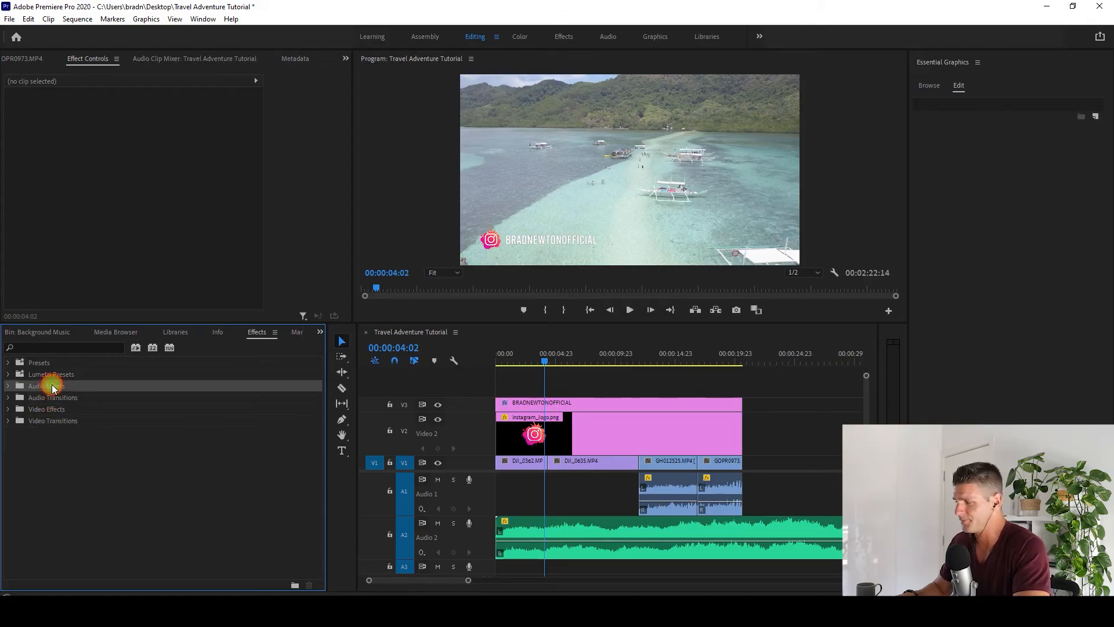
click(50, 420)
click(7, 421)
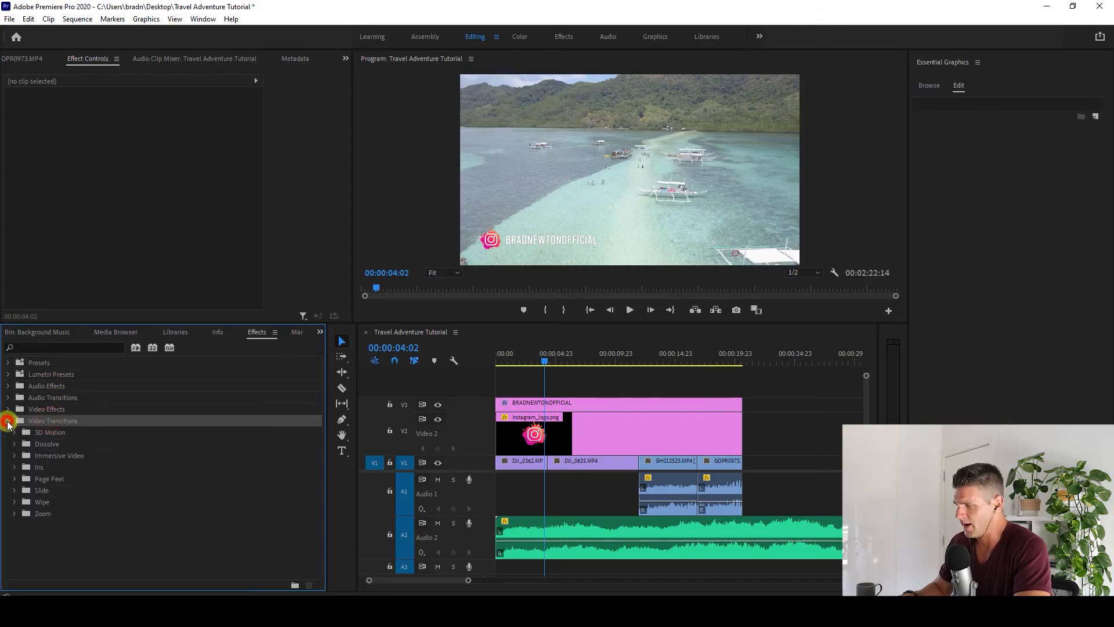
click(31, 513)
click(31, 501)
click(34, 489)
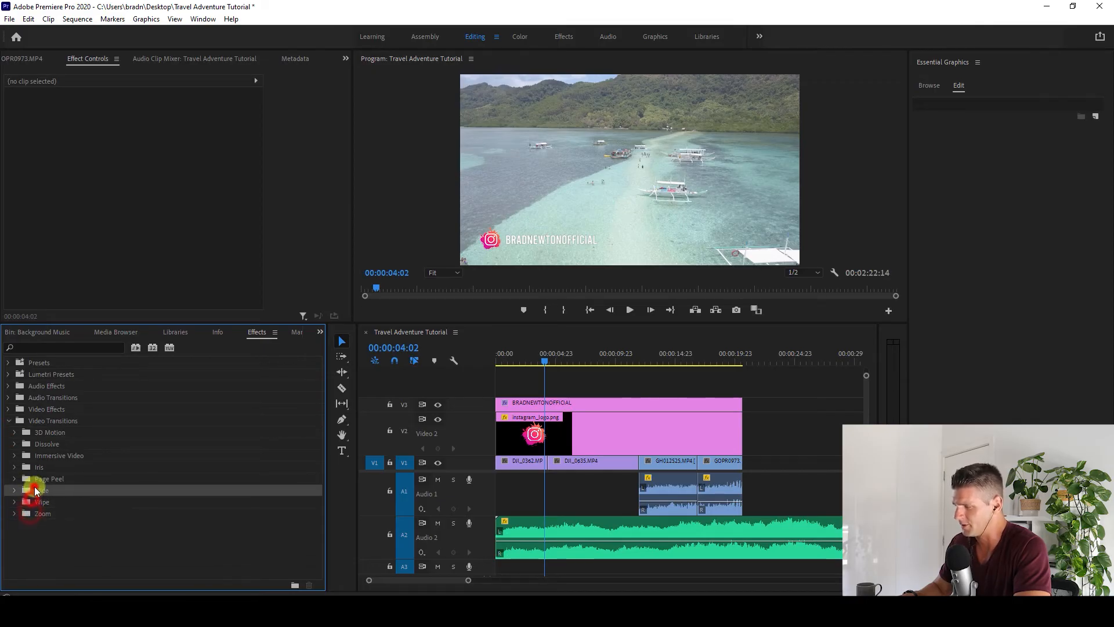
click(55, 465)
click(60, 455)
click(72, 442)
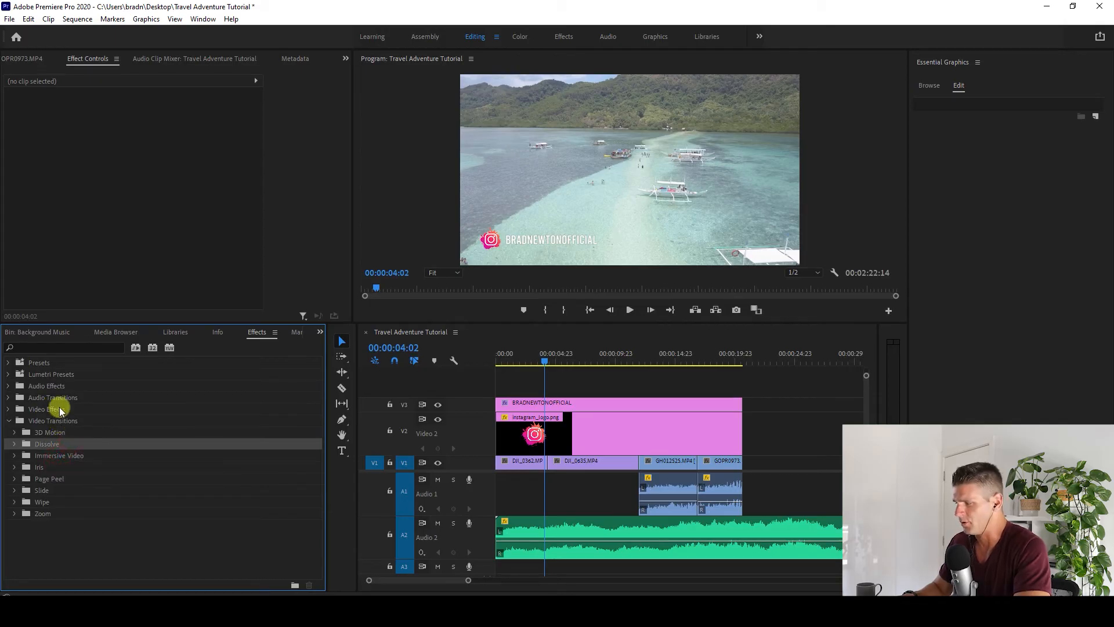
click(60, 397)
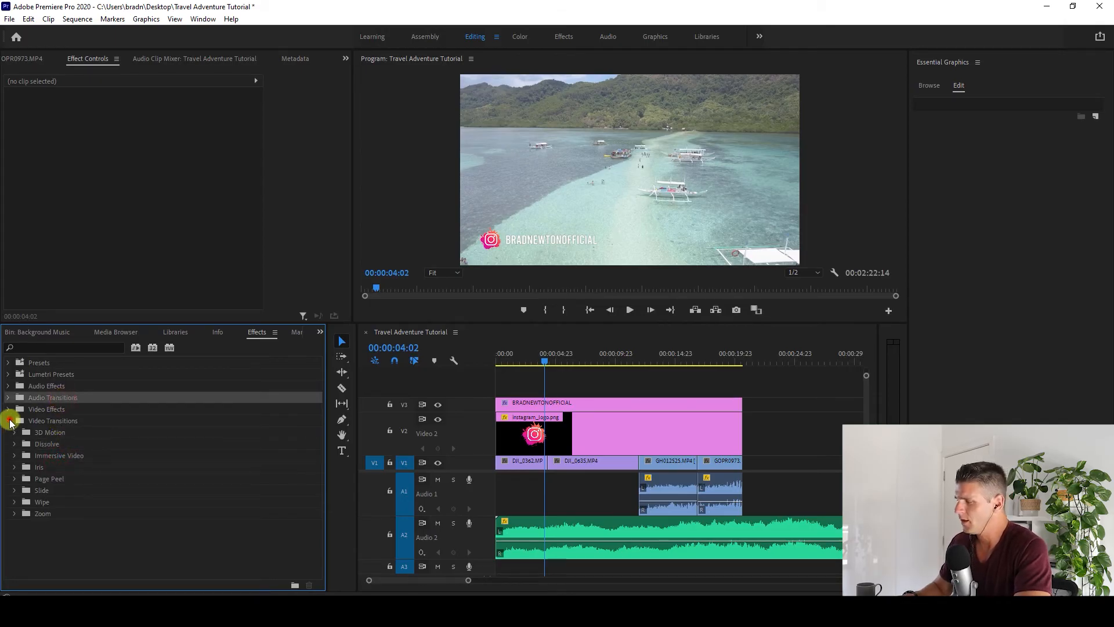
click(8, 420)
Search the effects library for "dip" to find the Dip to Black and Dip to White transitions
click(32, 344)
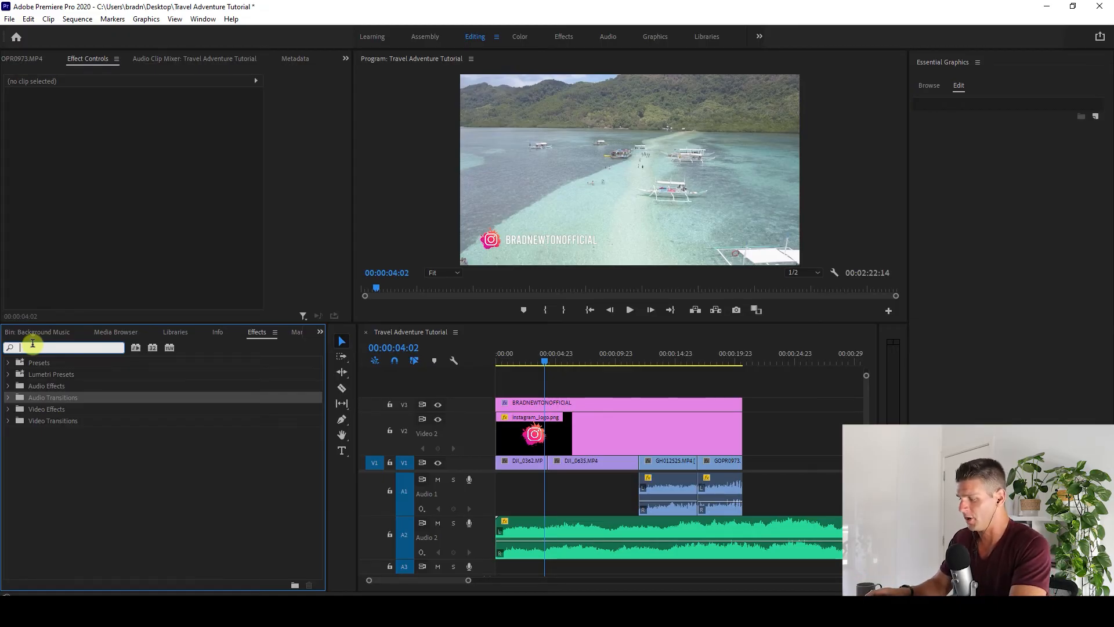
text(dip)
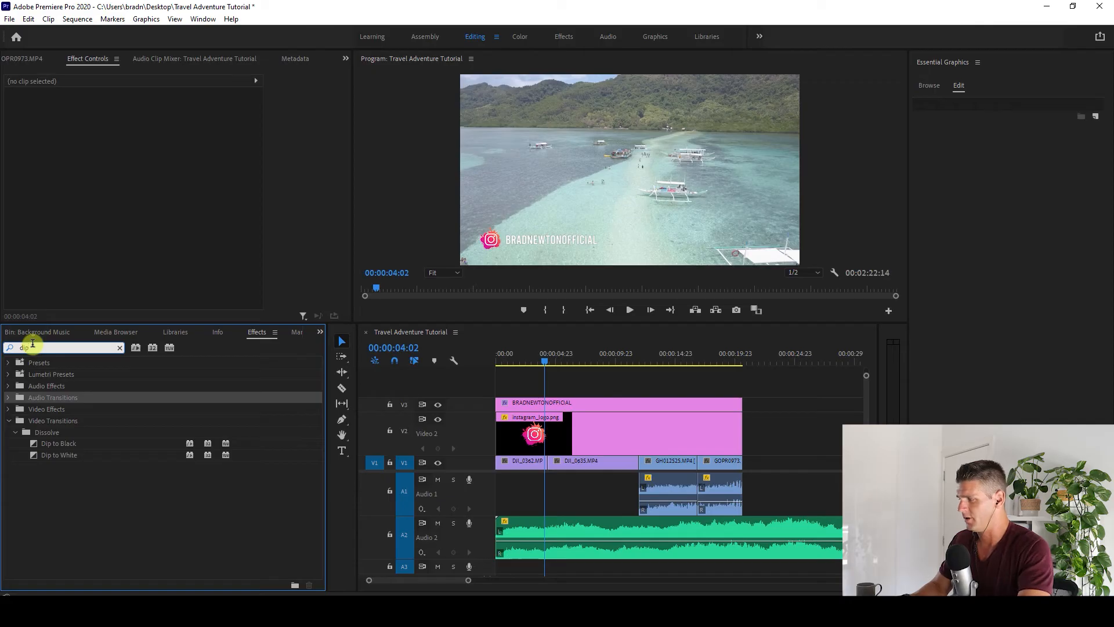
click(61, 443)
click(60, 455)
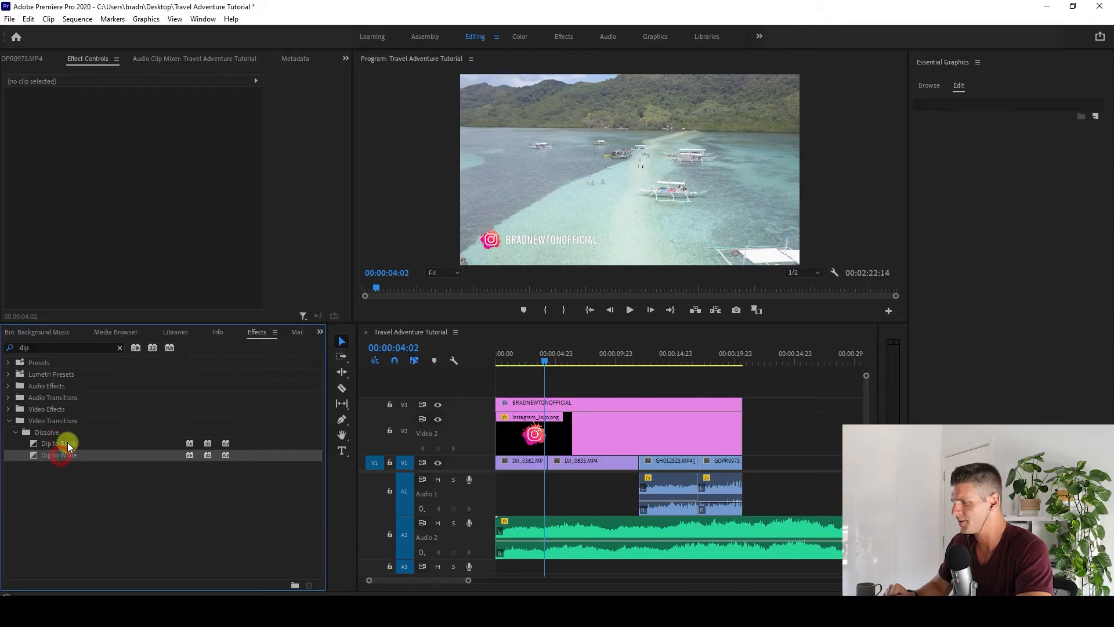
Try a Dip to Black transition on the cut between the DJI_0362 and DJI_0635 clips on V1, and play it back
drag(67, 442, 549, 462)
drag(551, 360, 538, 359)
click(551, 387)
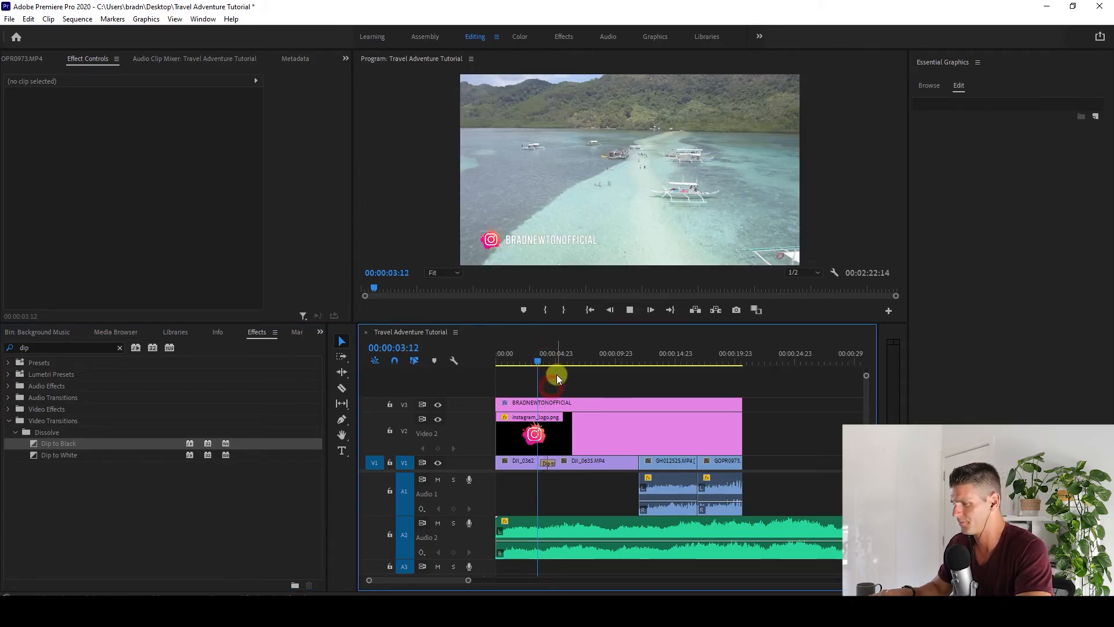
key(space)
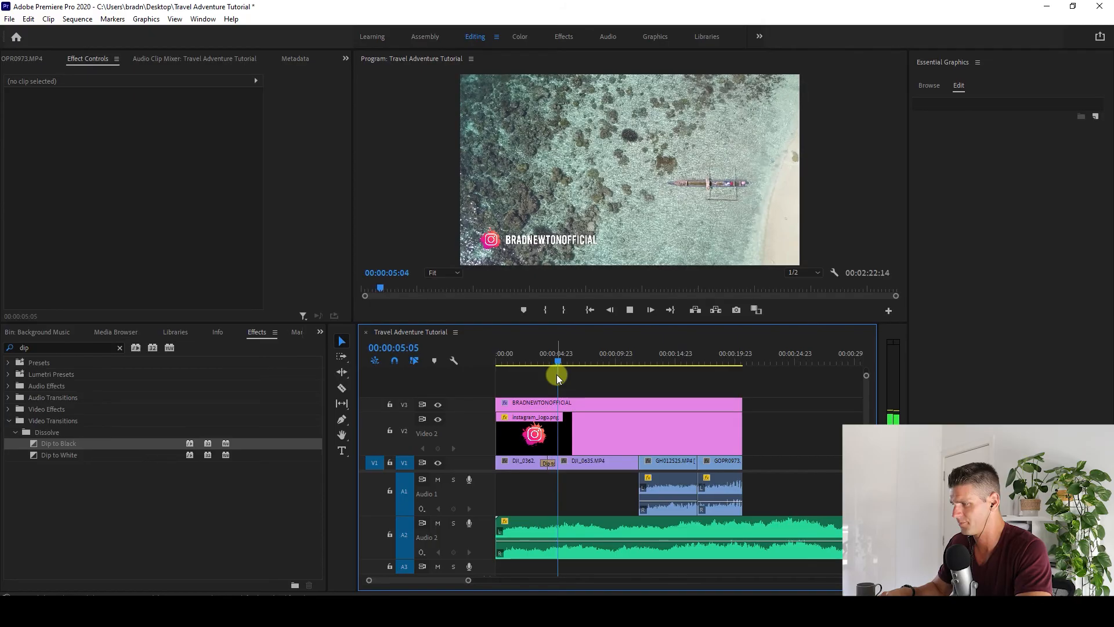
click(543, 357)
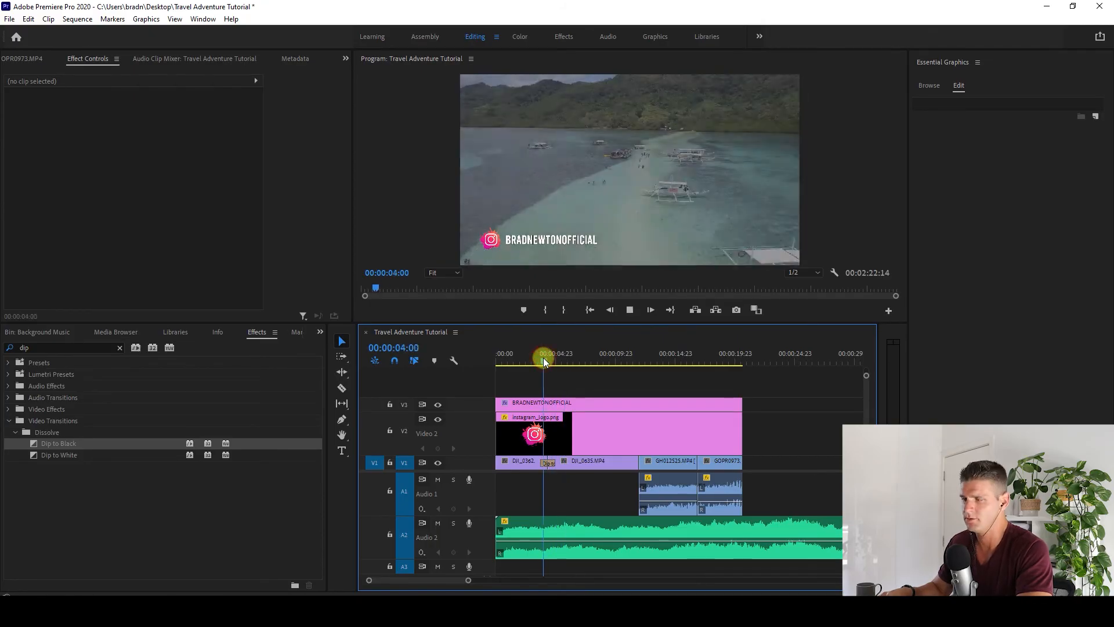
key(space)
drag(543, 358, 559, 363)
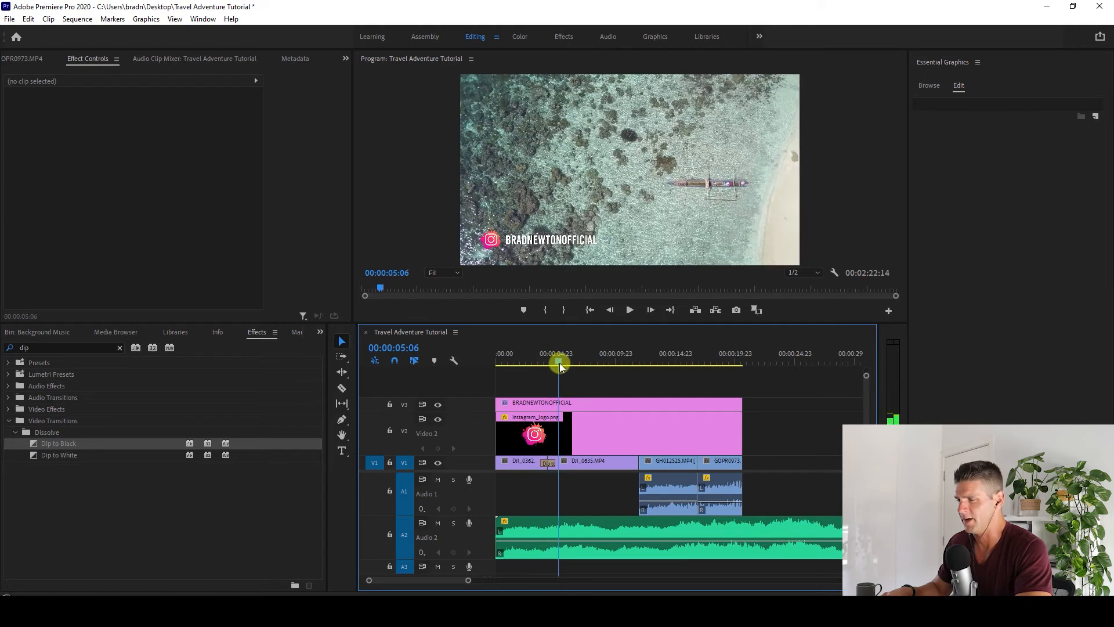
Apply Dip to White in place of the transition between the DJI_0362 and DJI_0635 clips, and play back the cut
click(66, 457)
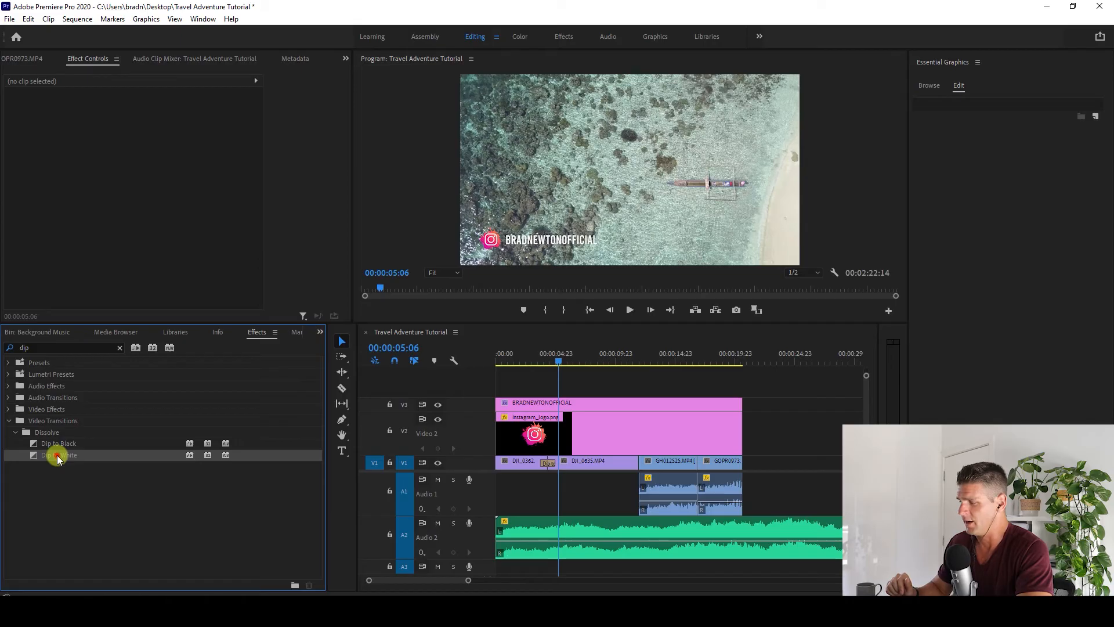
drag(57, 459, 549, 469)
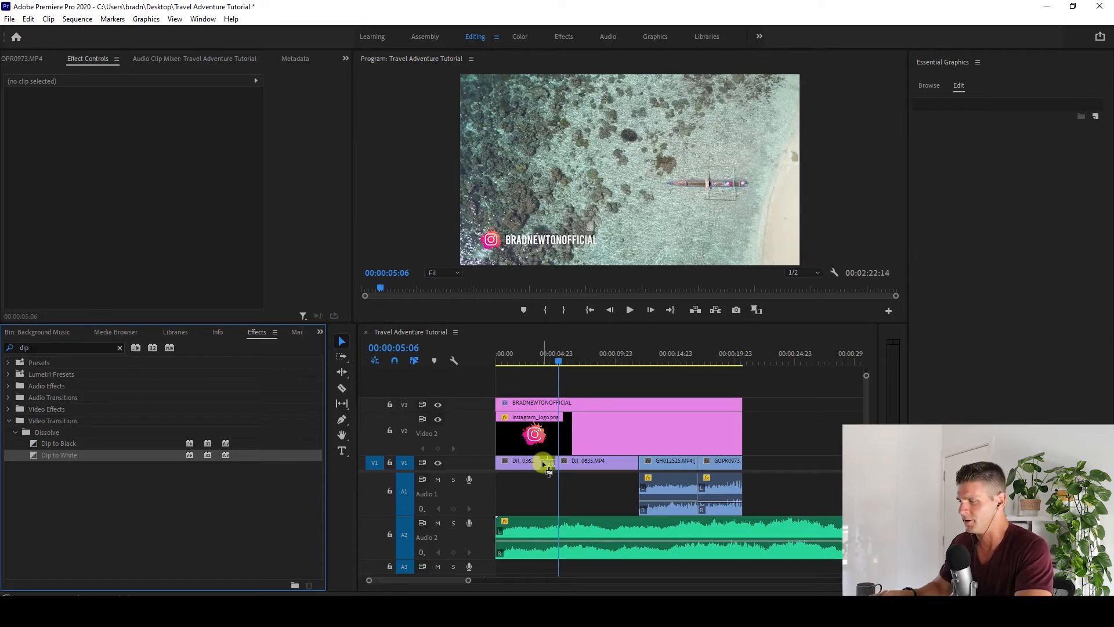
drag(549, 469, 549, 468)
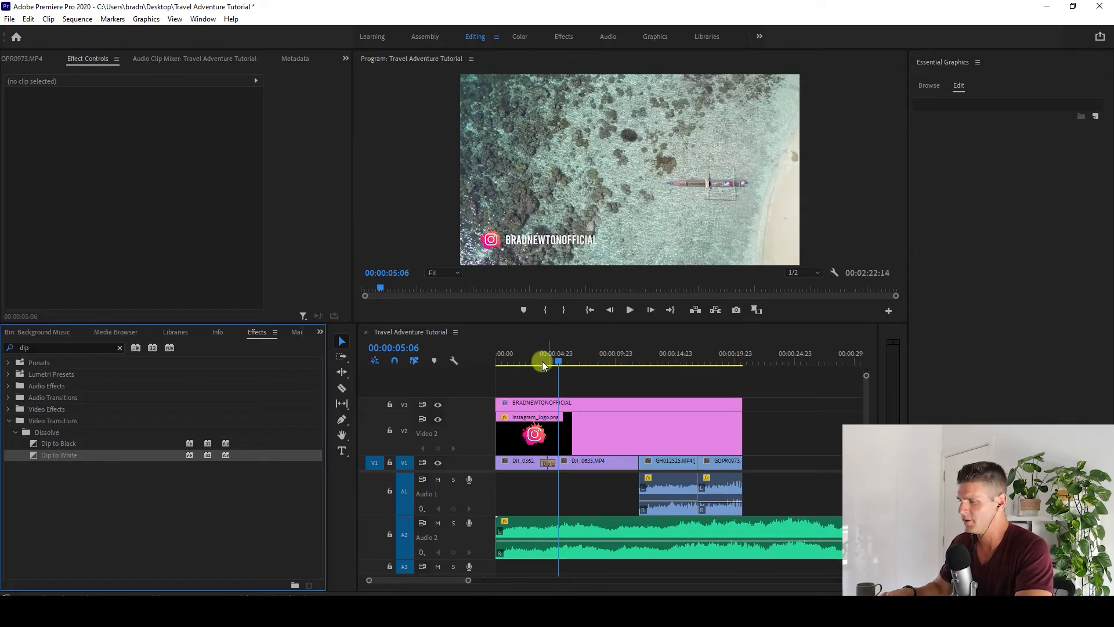
click(543, 363)
key(space)
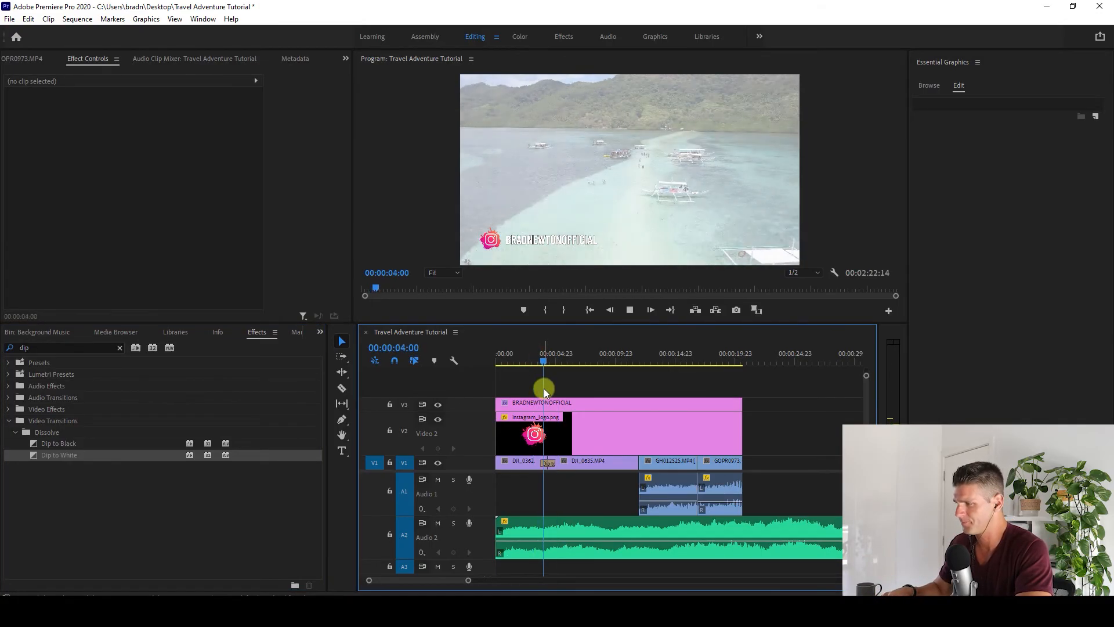
key(space)
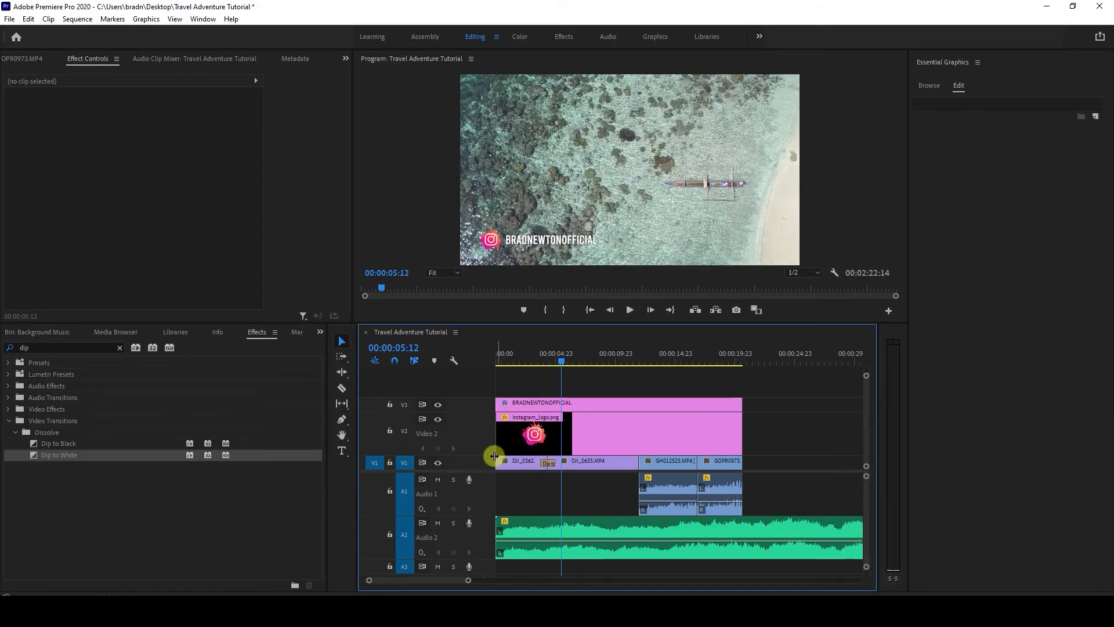
Search the effects for "disso" and add a Cross Dissolve at the start of the DJI_0362 clip on V1
double_click(26, 347)
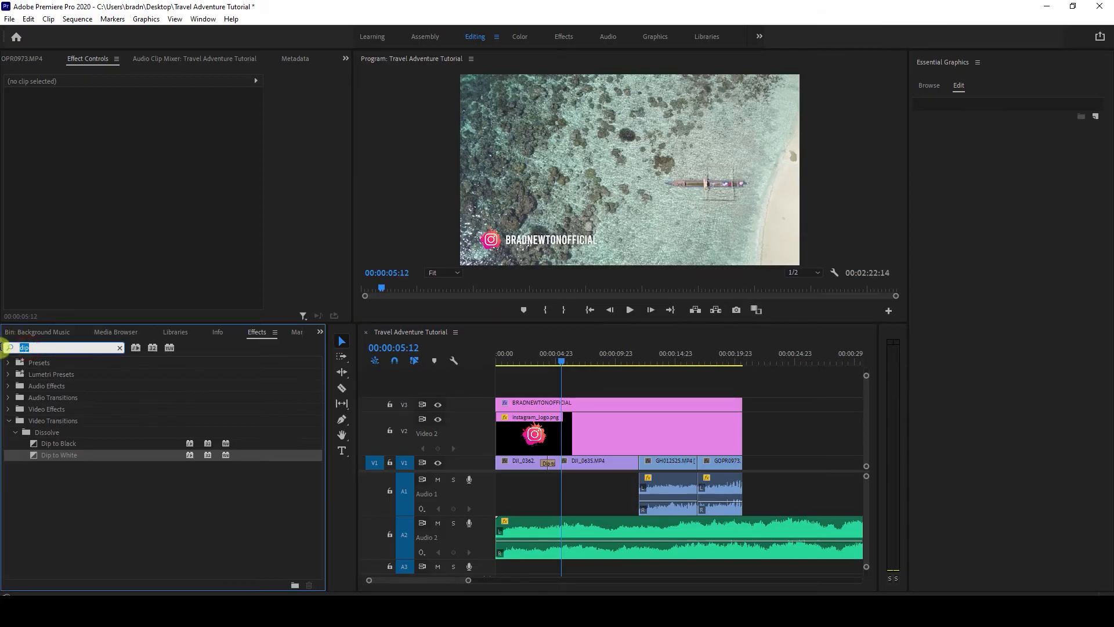
text(d)
key(BackSpace)
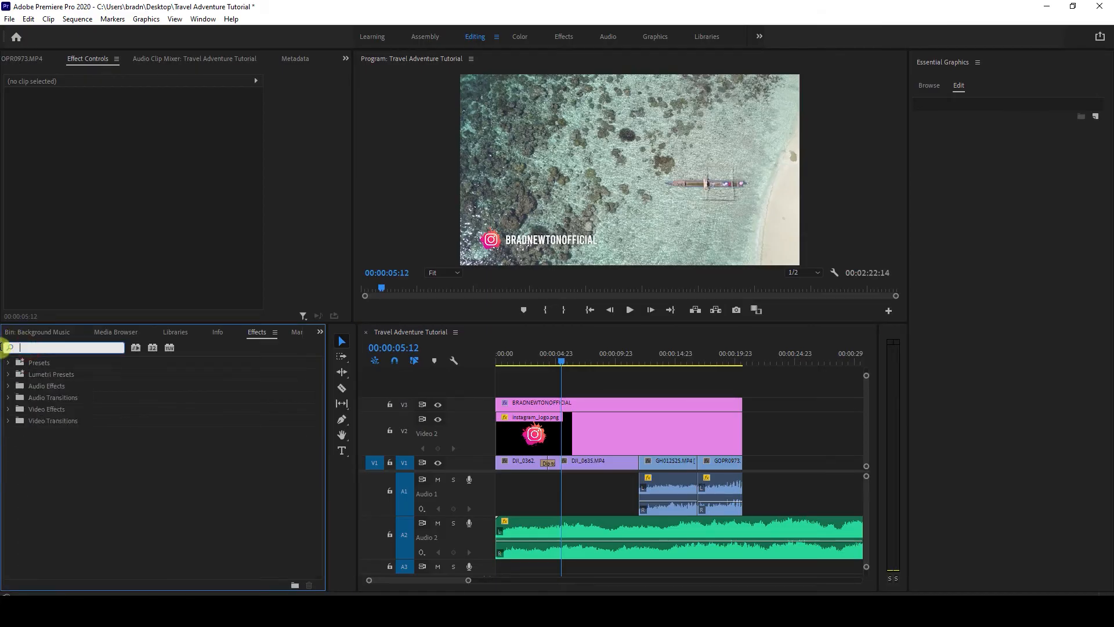
text(dis)
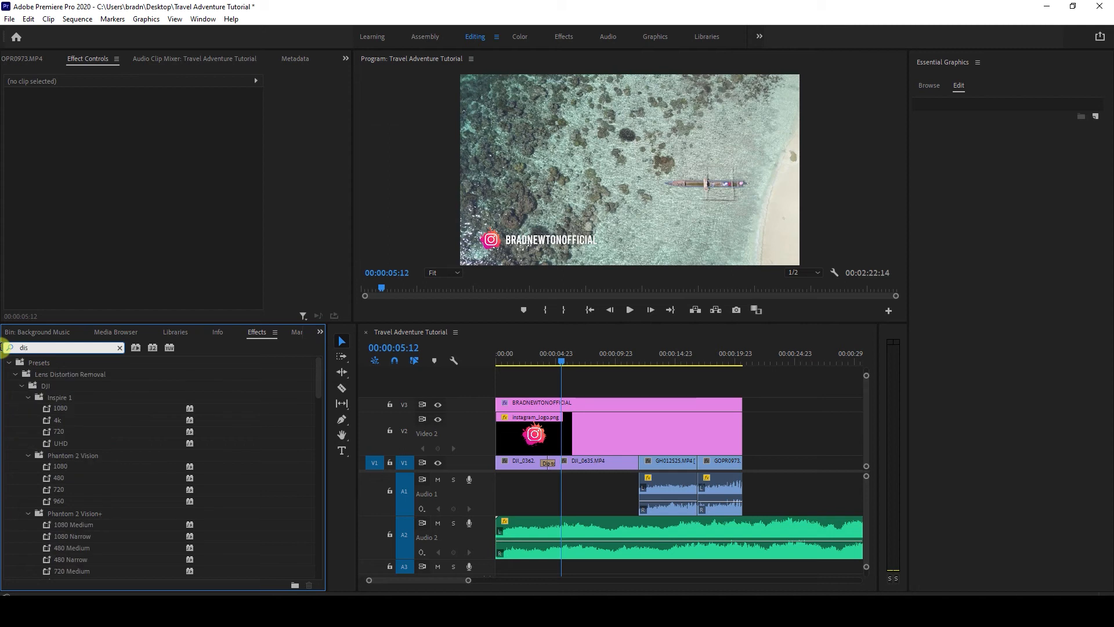
text(s)
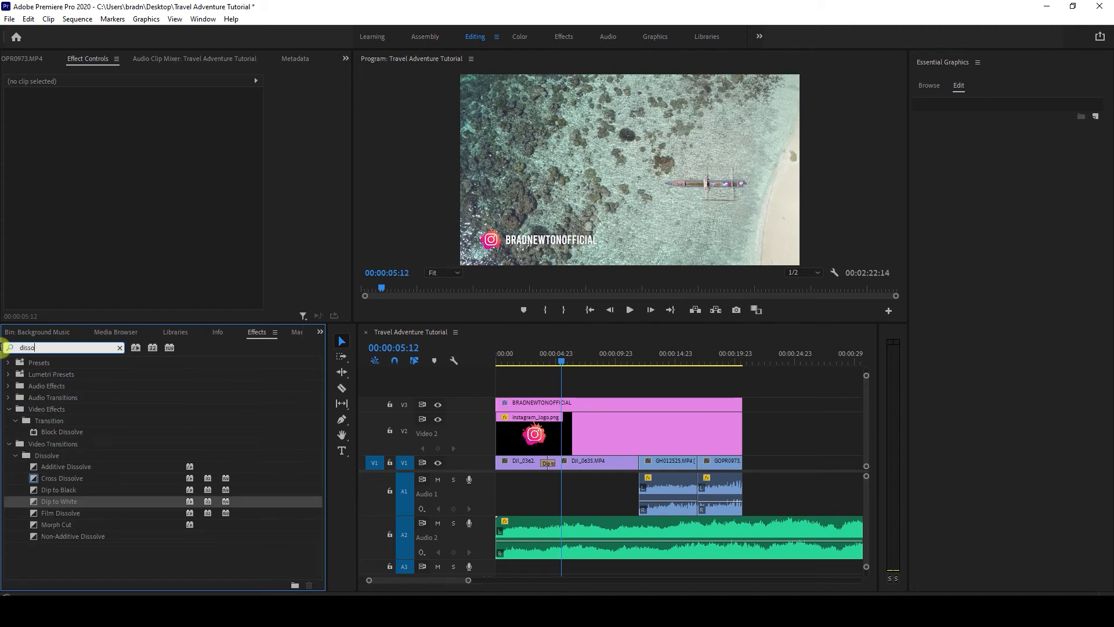
text(o)
click(64, 478)
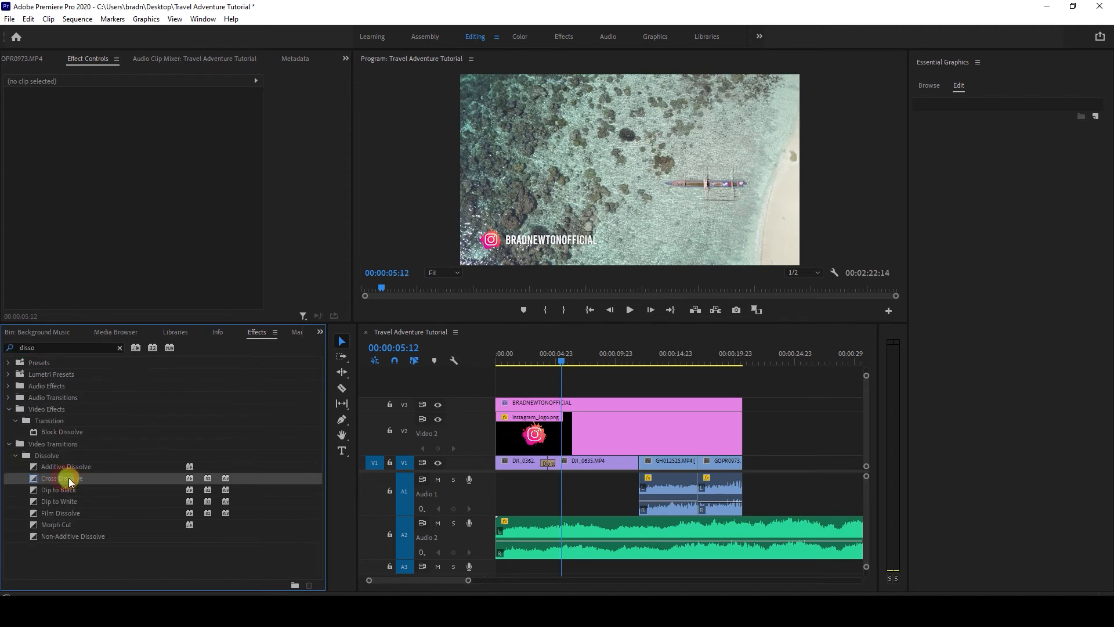
mouse_move(67, 478)
mouse_down()
mouse_move(634, 462)
mouse_move(501, 463)
mouse_up()
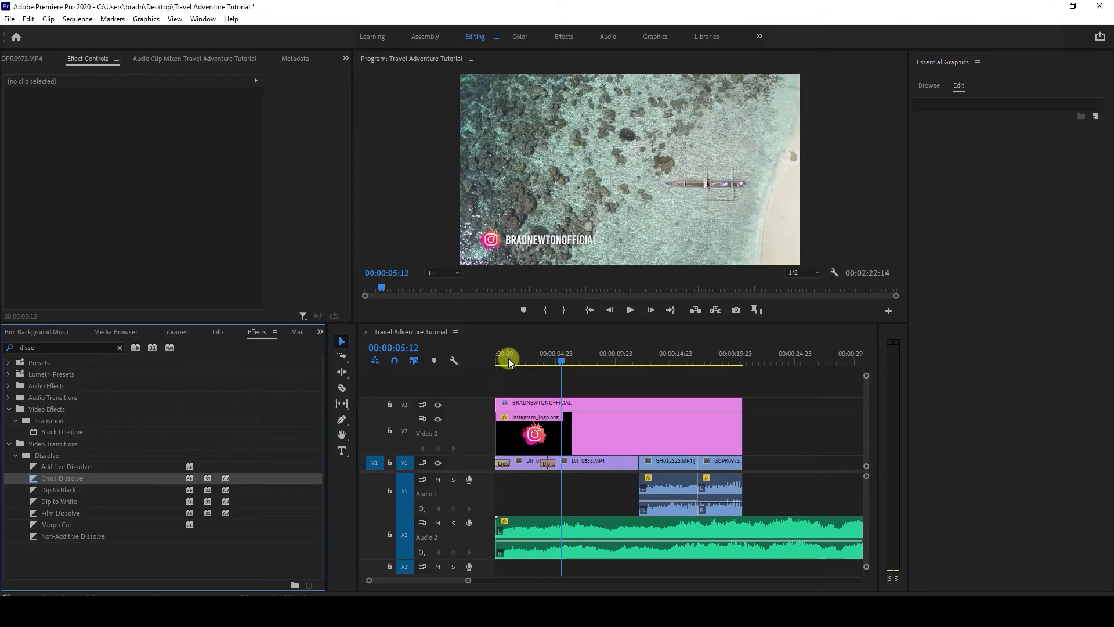
Play the sequence from the start to check the transitions, and add Dip to Black between the DJI_0635 and GH012525 clips
click(489, 354)
key(space)
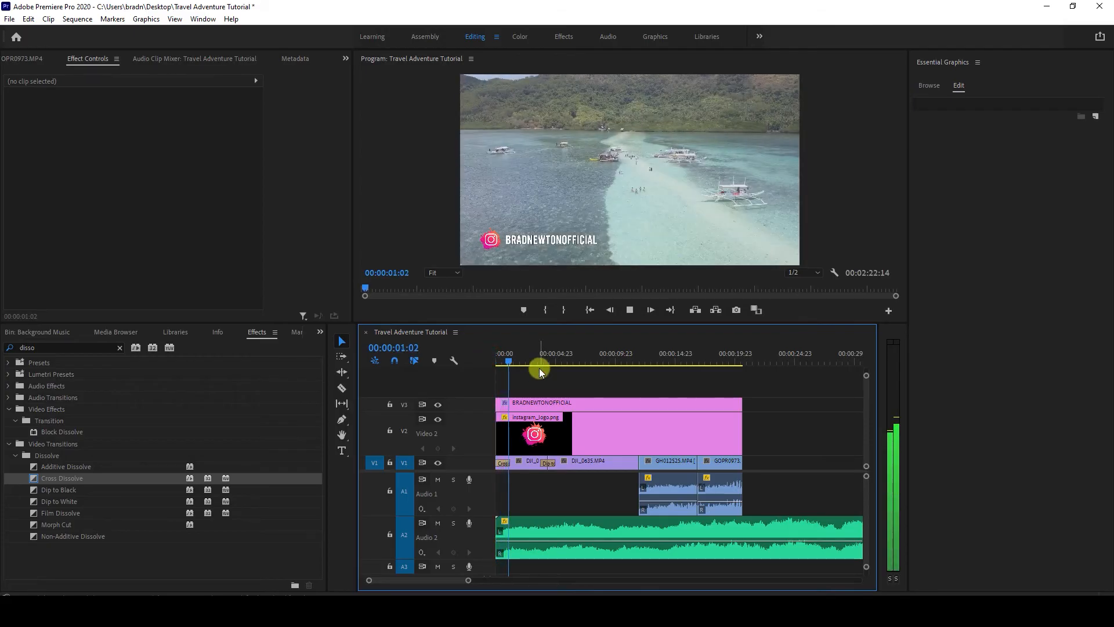
key(space)
key(space)
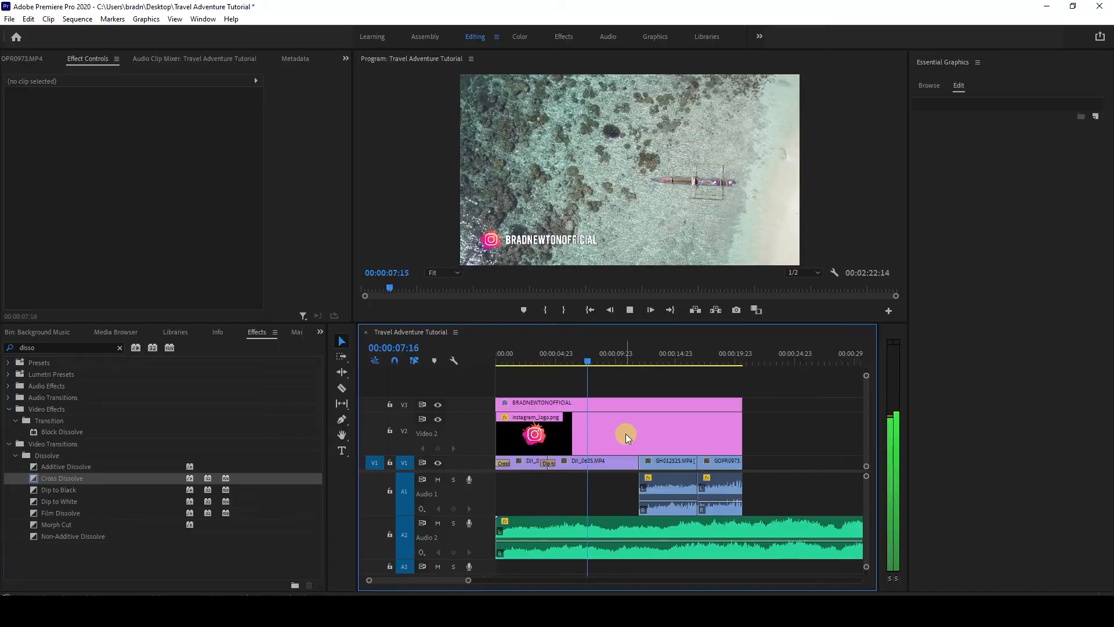
key(space)
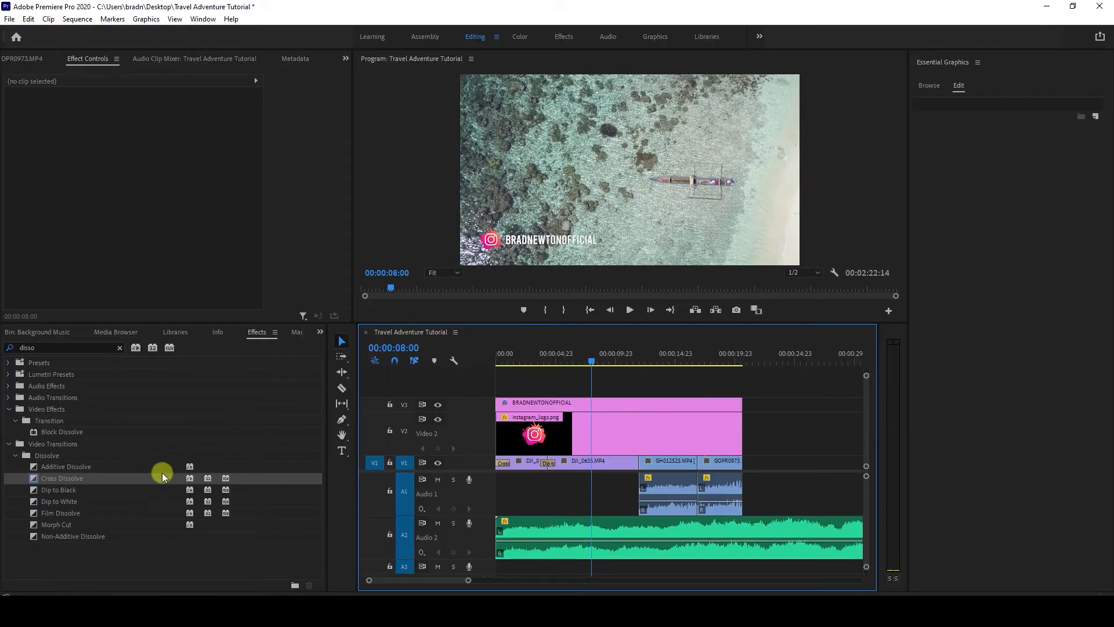
drag(74, 479, 640, 462)
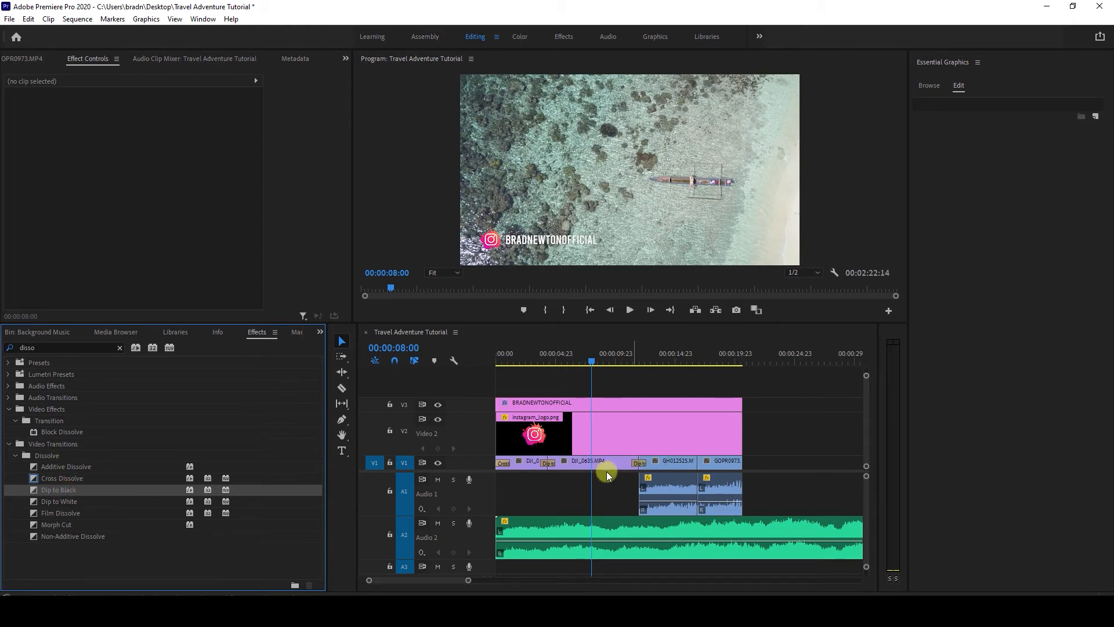
Add Dip to Black between the GH012525 and GOPR0973 clips, and apply the default transitions at the end of GOPR0973
drag(59, 490, 698, 464)
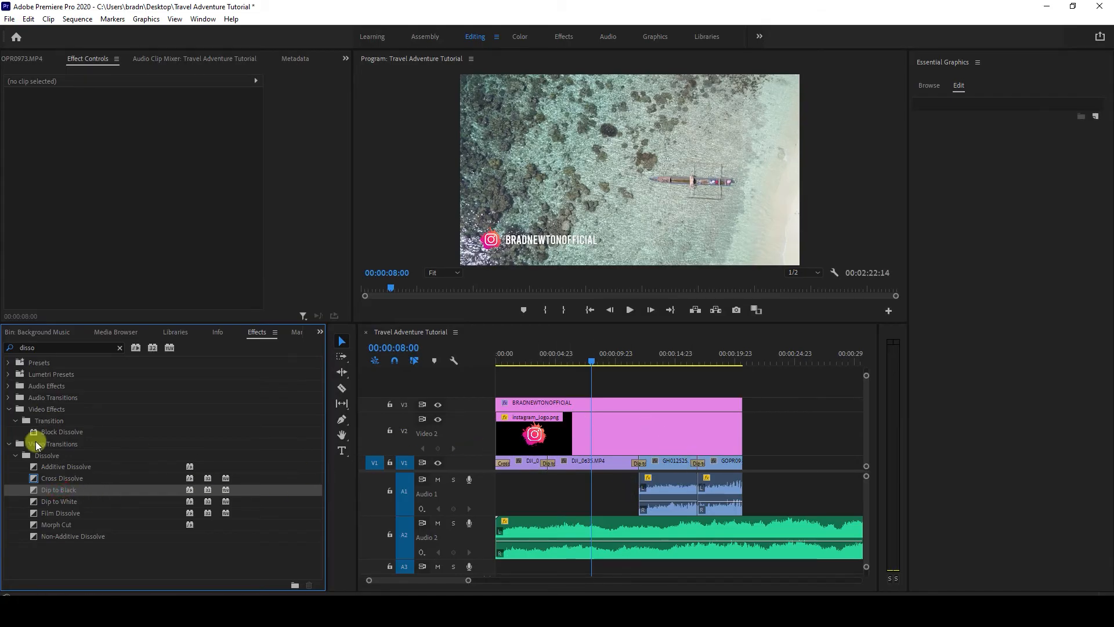
click(58, 478)
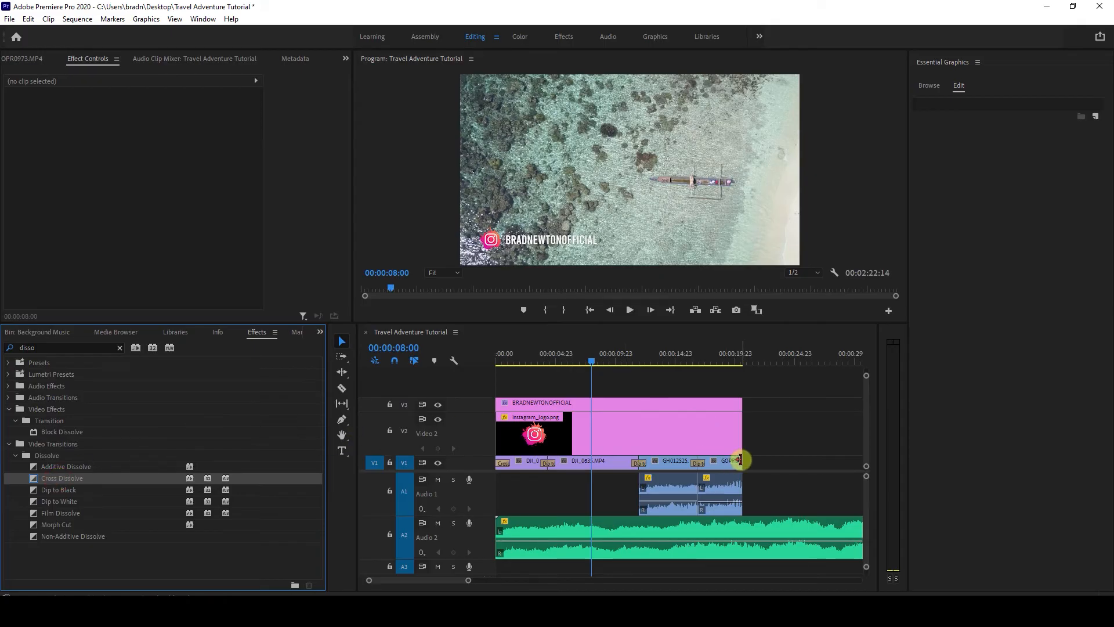
scroll(754, 467, up, 3)
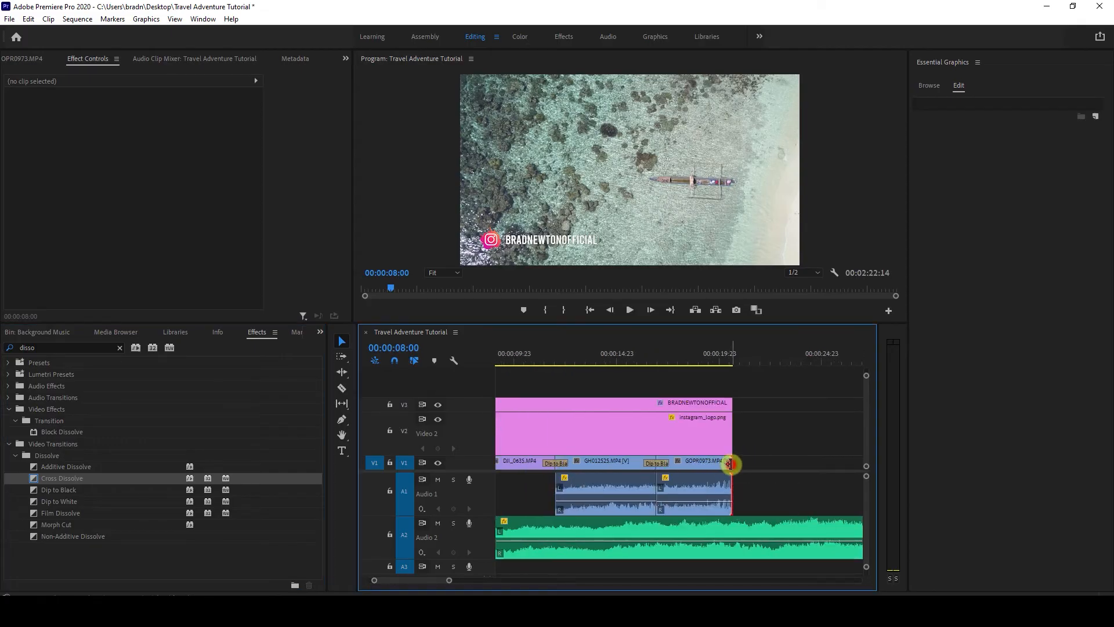
right_click(729, 463)
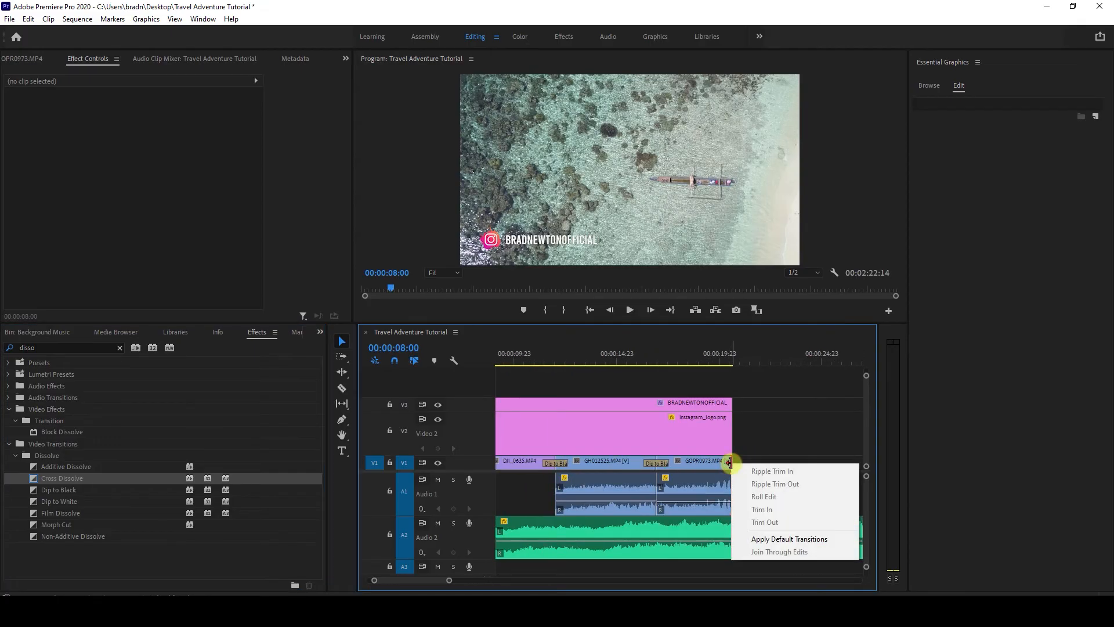
click(758, 540)
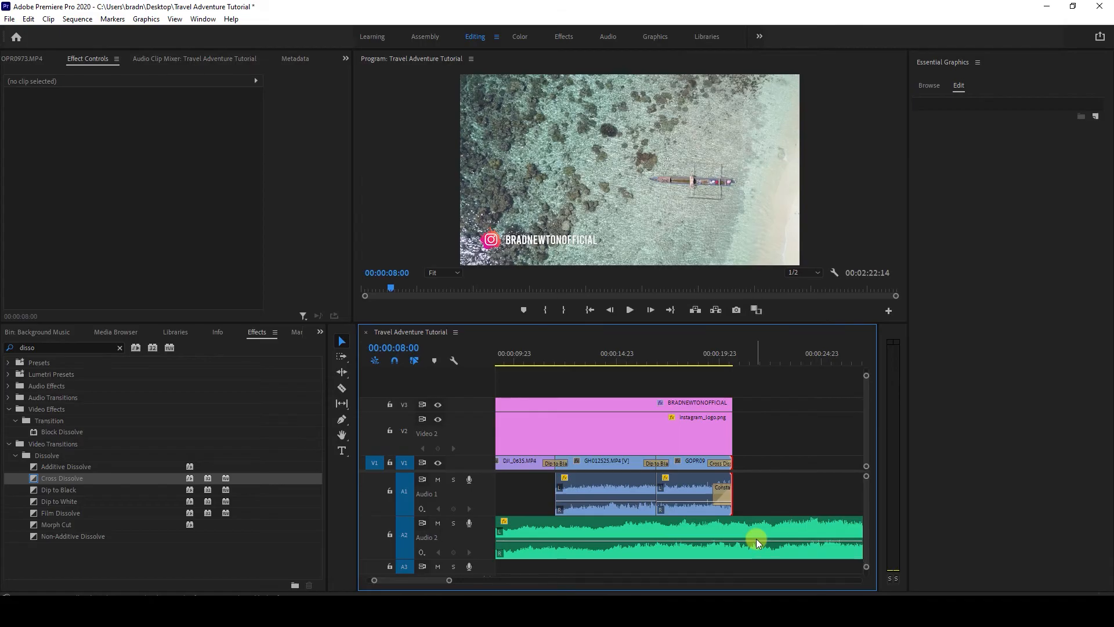
Examine the Constant Power and Cross Dissolve transitions at the end of the GOPR0973 clip
click(716, 346)
click(720, 498)
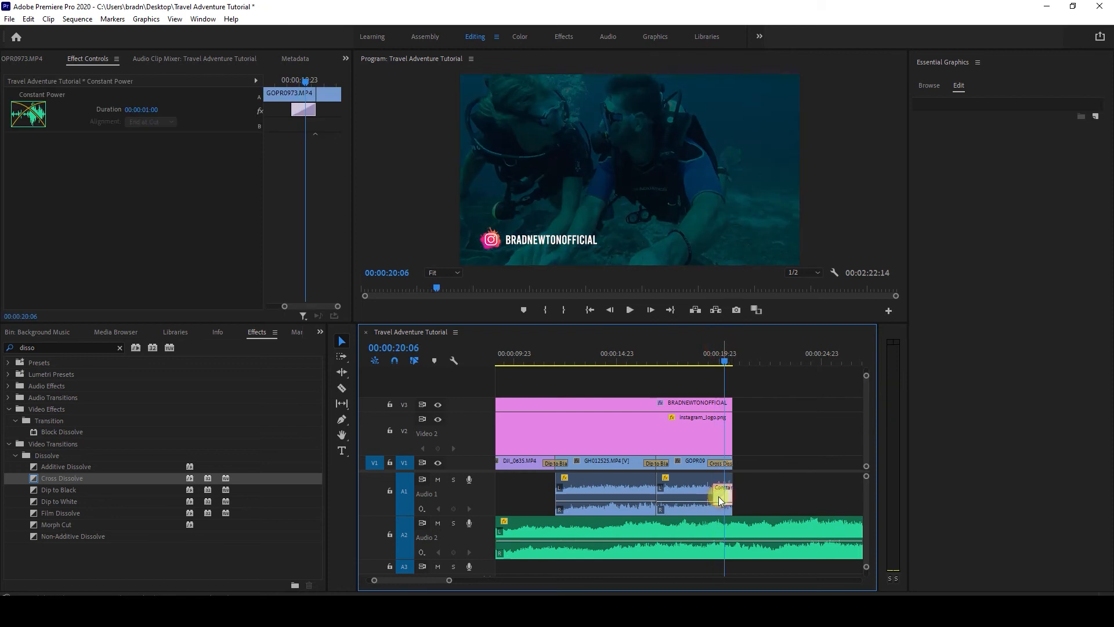
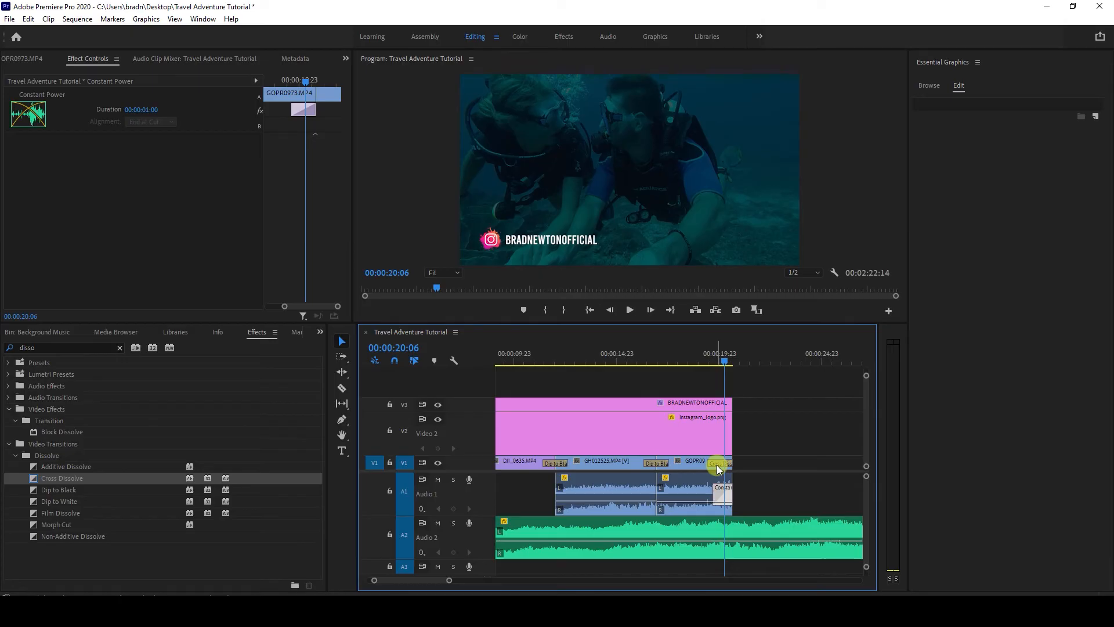
click(717, 463)
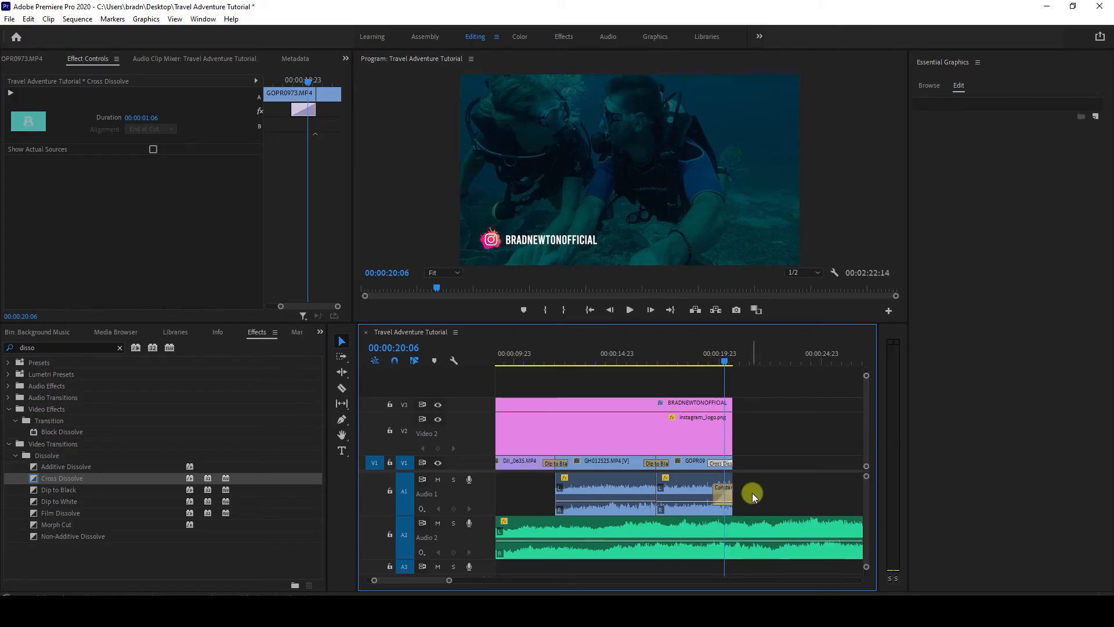
Delete the Cross Dissolve at the start of the DJI_0362 clip and reapply it as the default transition
scroll(746, 492, up, 5)
click(503, 362)
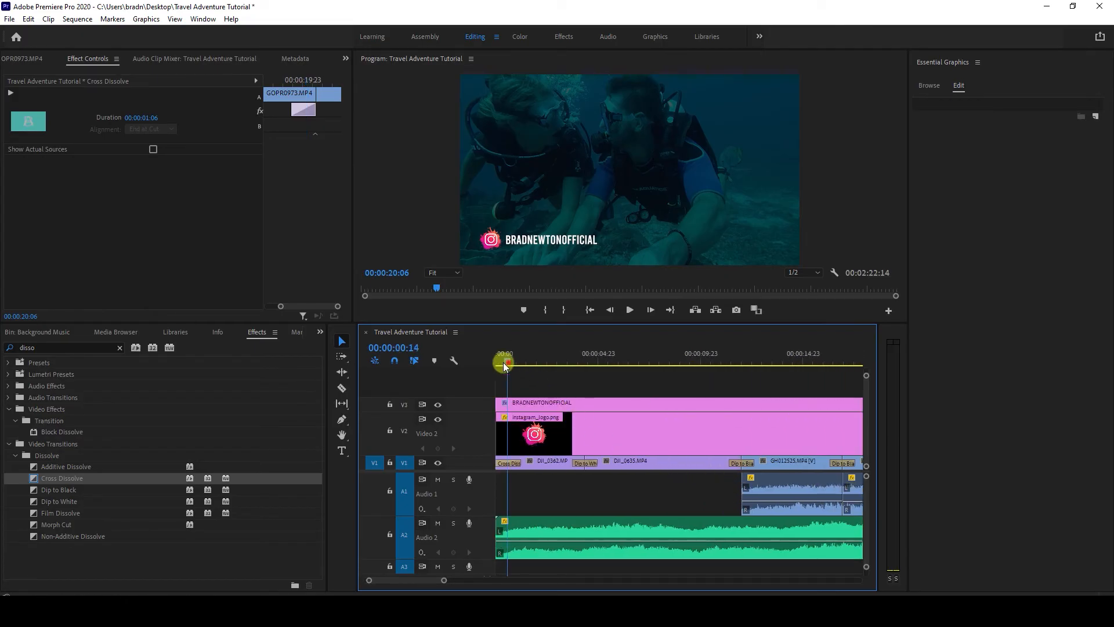
click(516, 461)
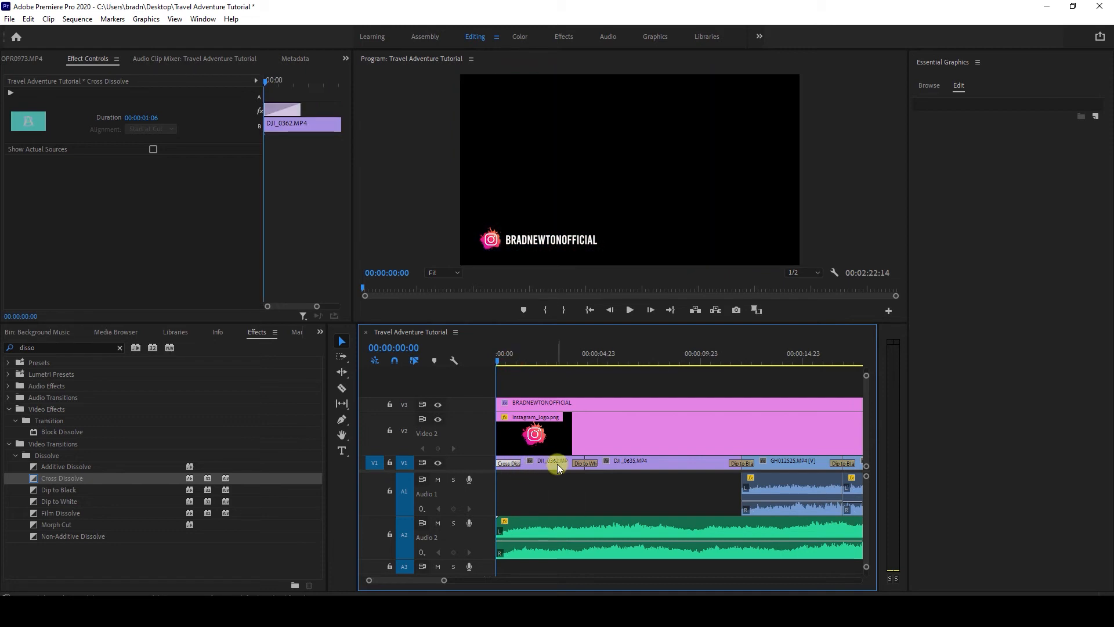
key(Delete)
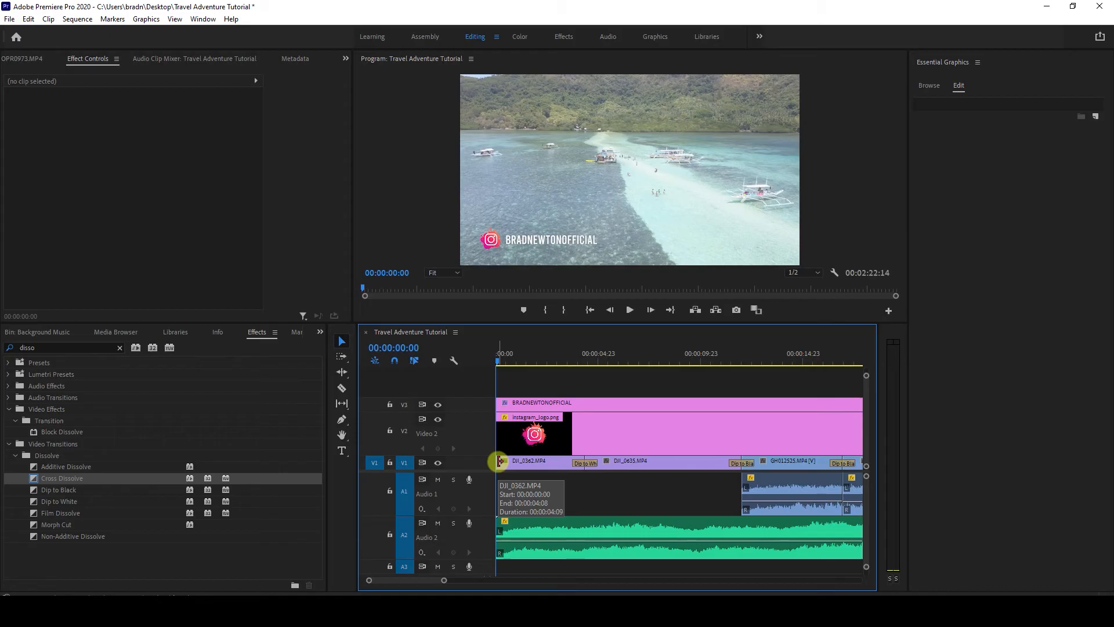
right_click(498, 462)
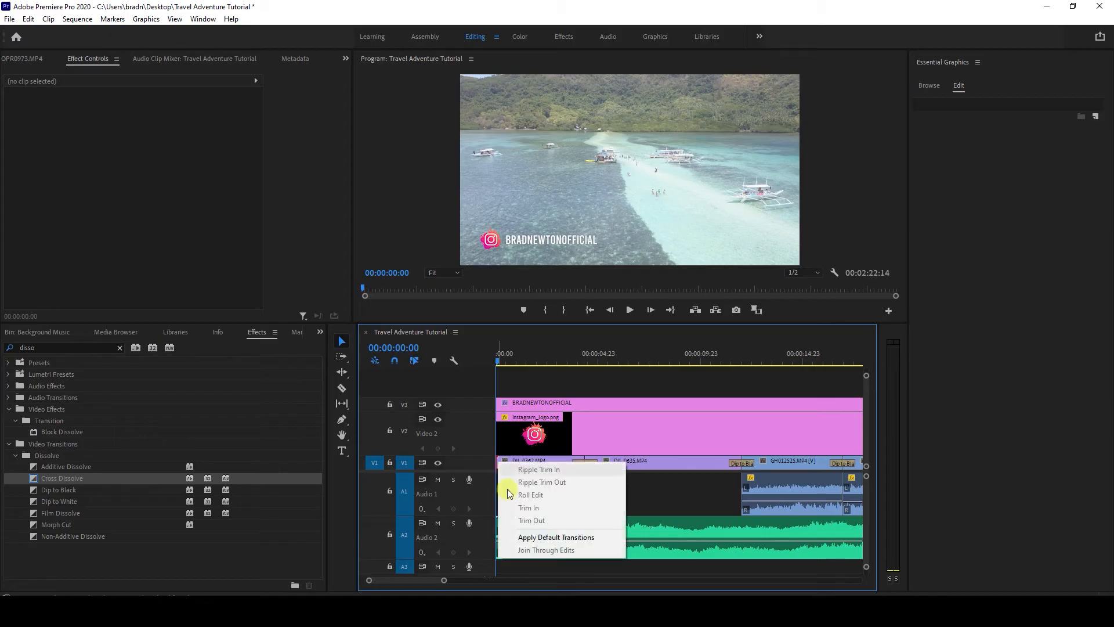
click(528, 538)
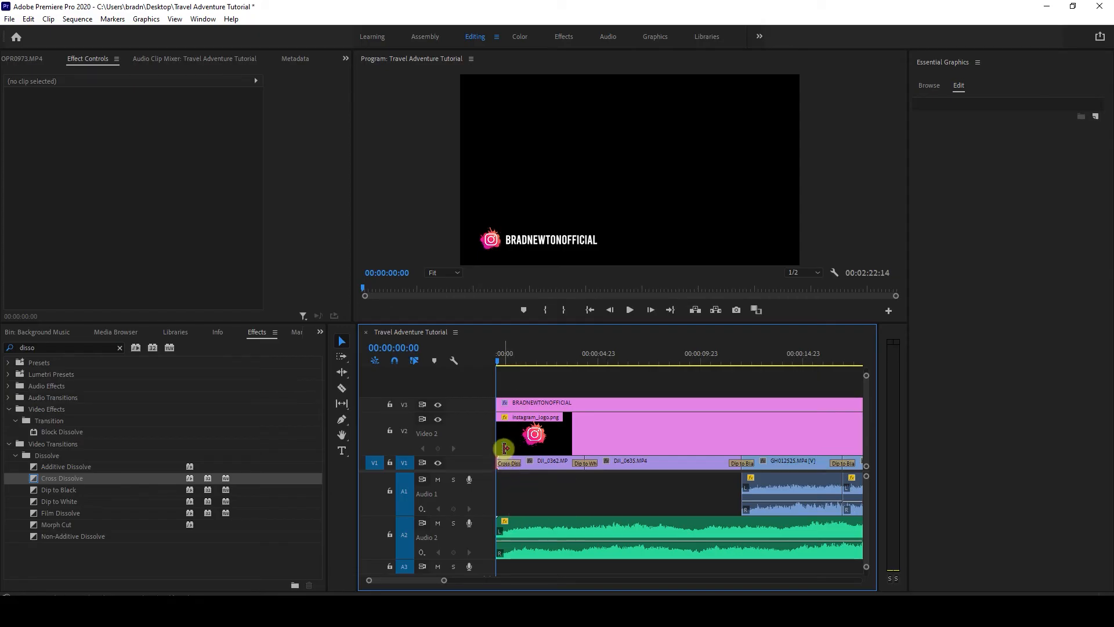
Search the effects for "constant" and add a Constant Power crossfade at the start of the music clip on A2
click(46, 347)
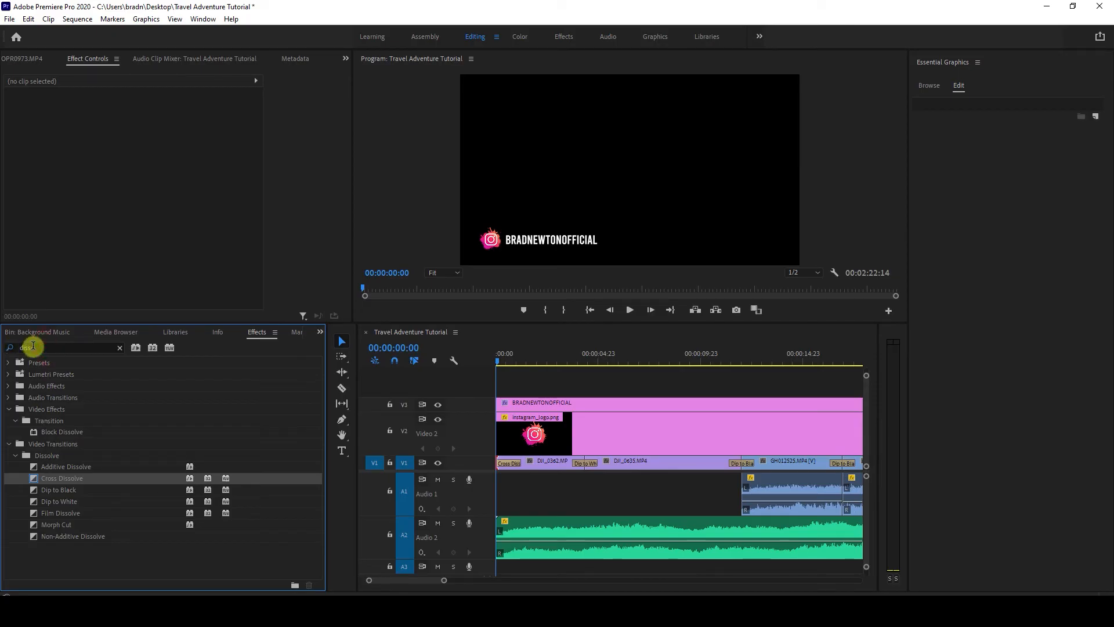
drag(50, 346, 2, 348)
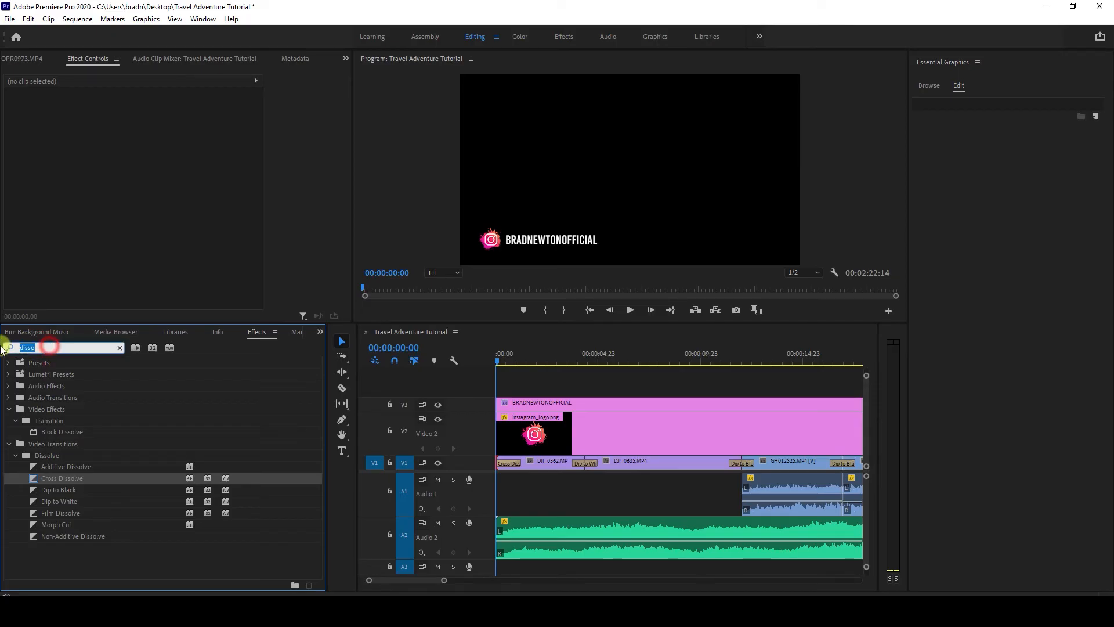
text(constant)
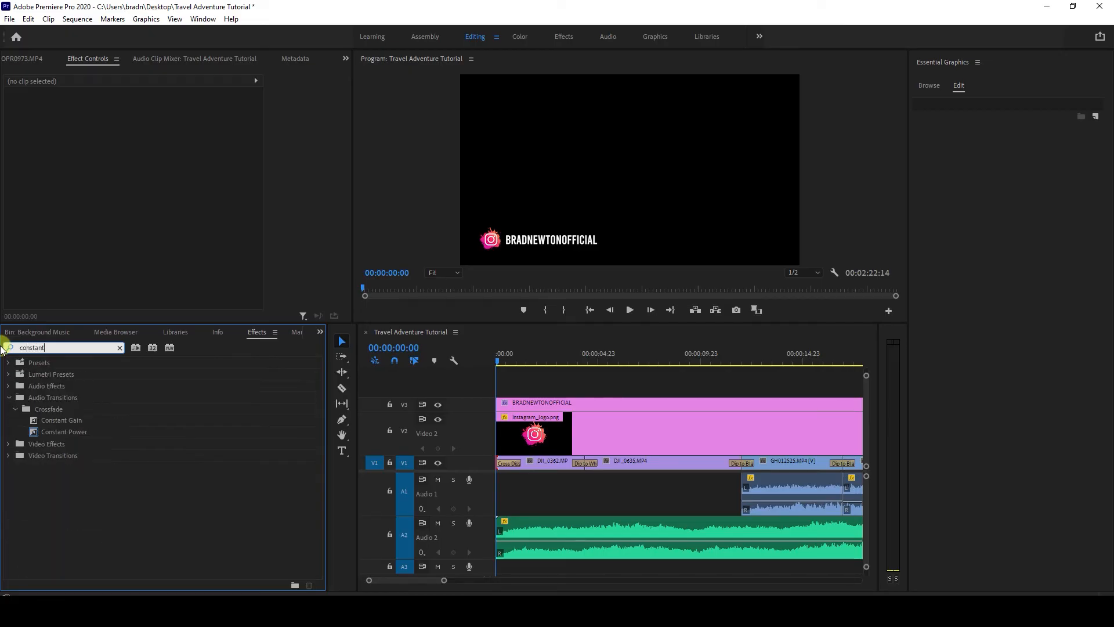
click(51, 421)
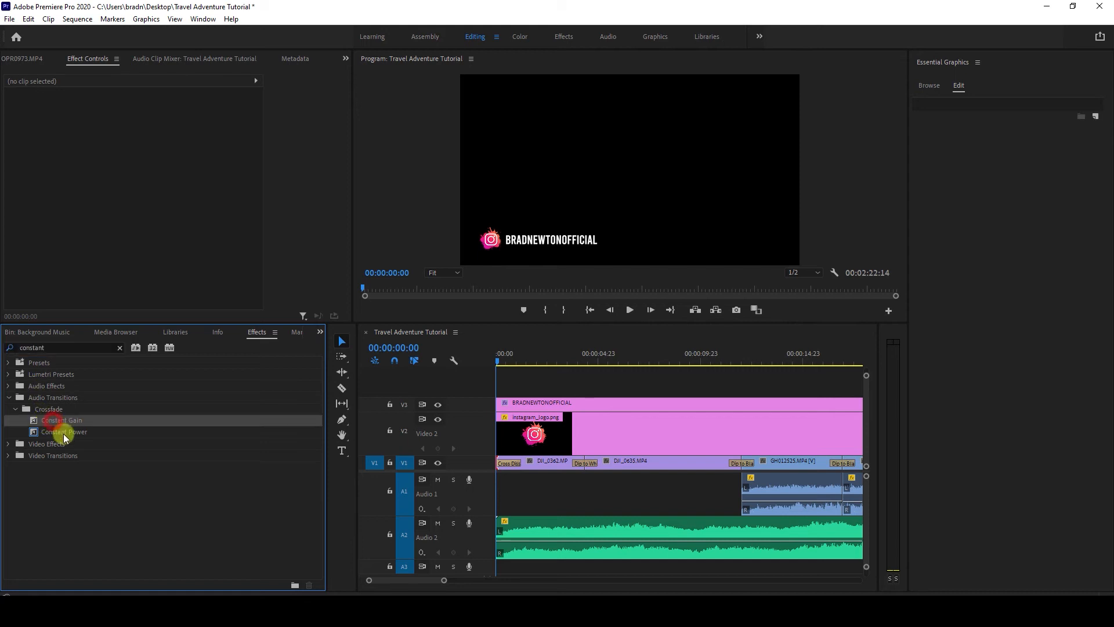
click(65, 433)
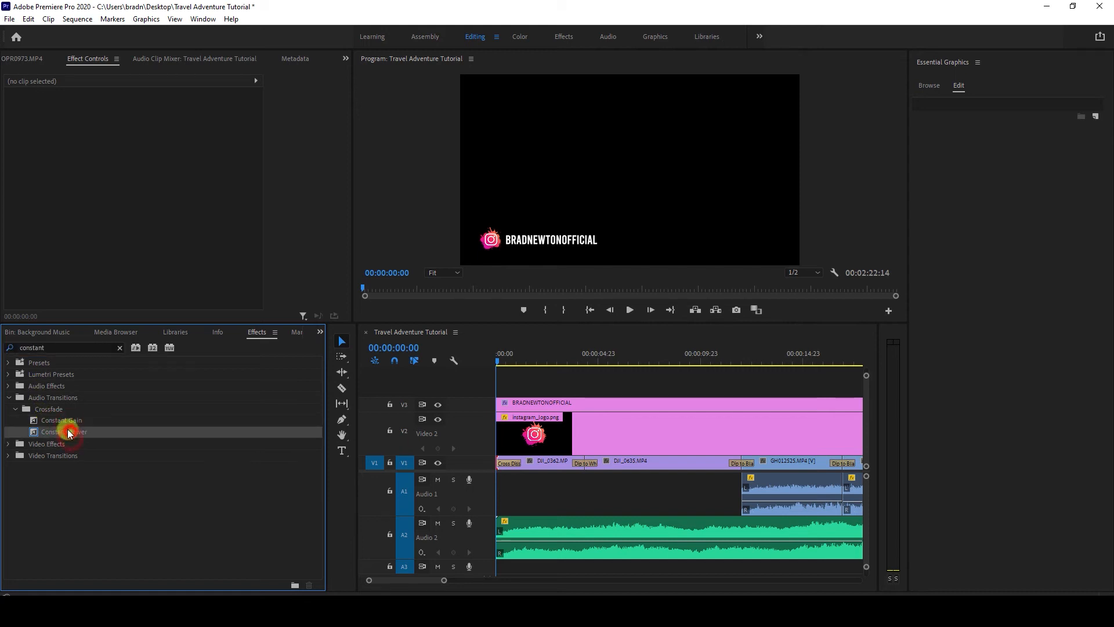
click(66, 414)
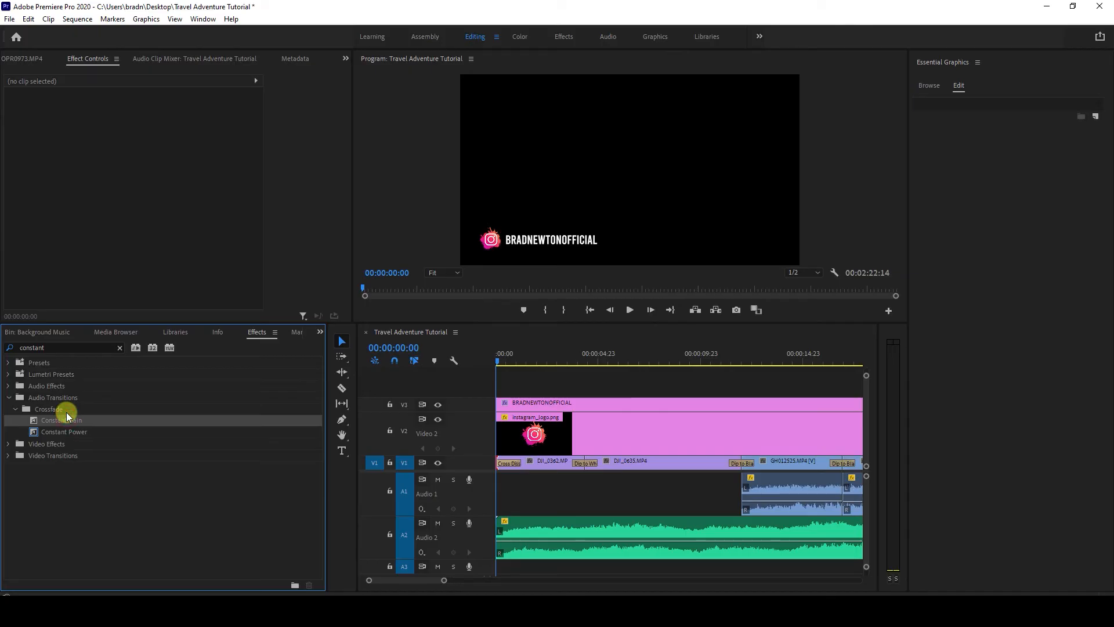
click(61, 433)
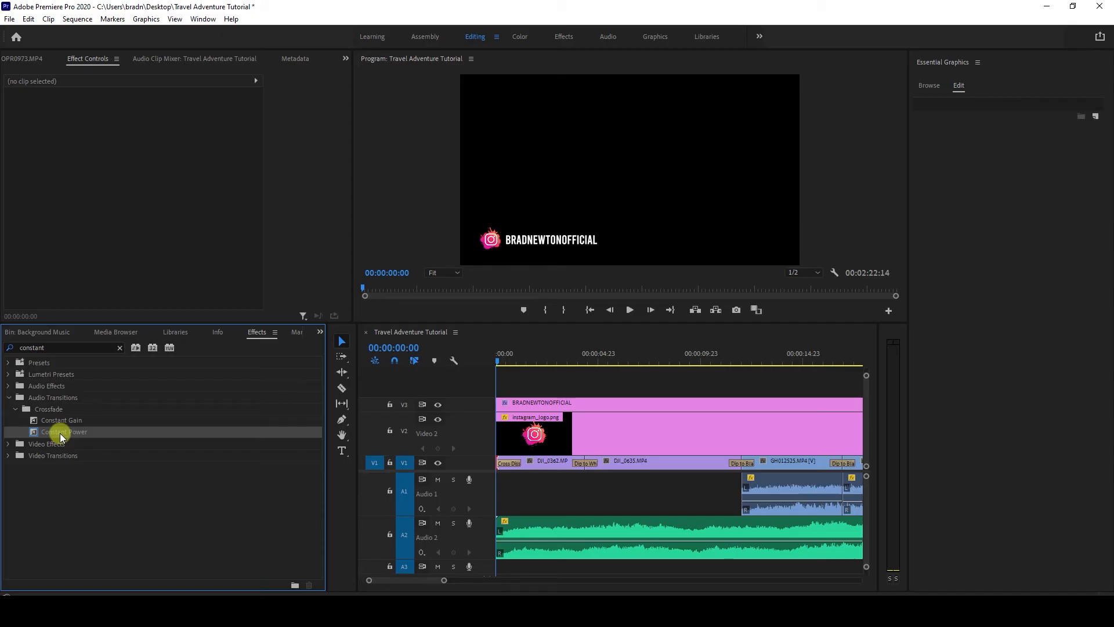
drag(60, 433, 505, 539)
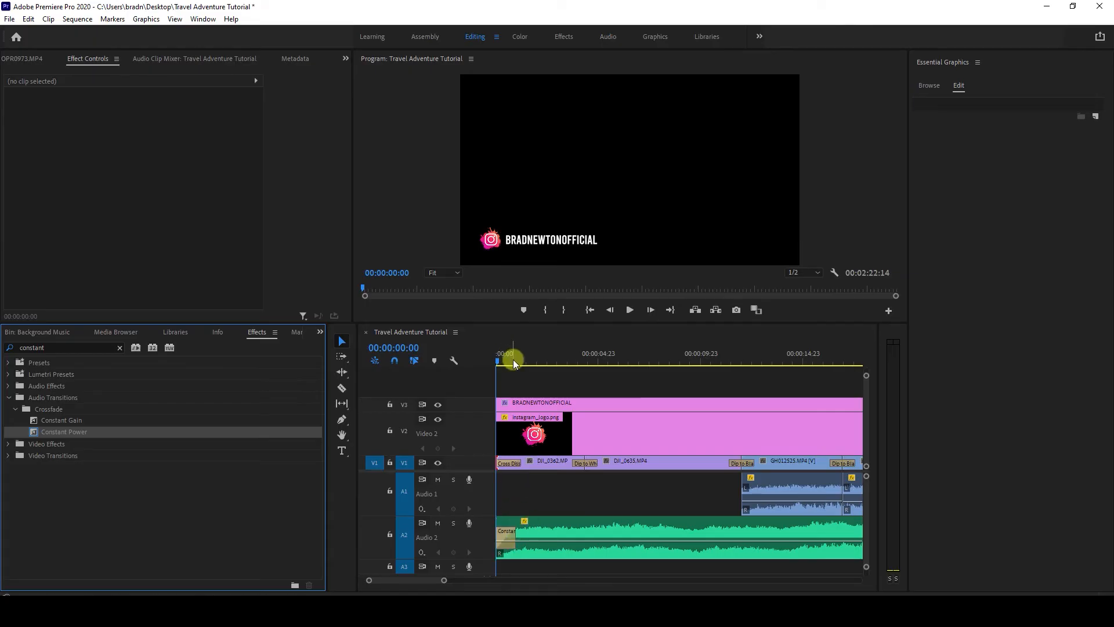
Play the opening of the sequence to check the music's fade-in, and return the playhead to the start
key(space)
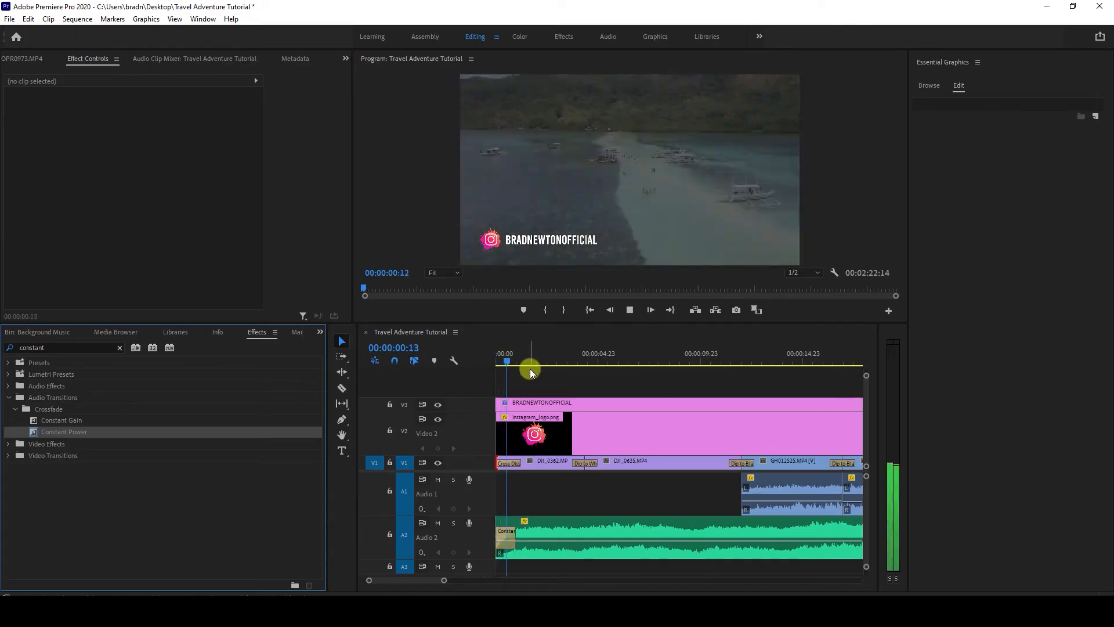
key(space)
drag(512, 359, 496, 360)
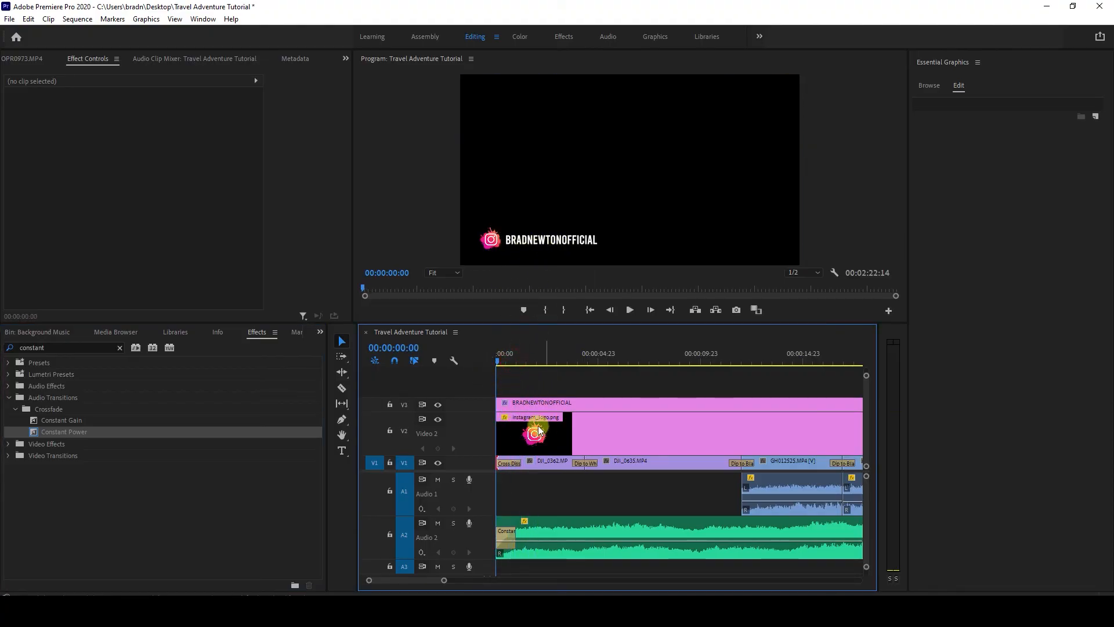
Apply the default transition at the start of both the Instagram logo on V2 and the username title above it
click(530, 403)
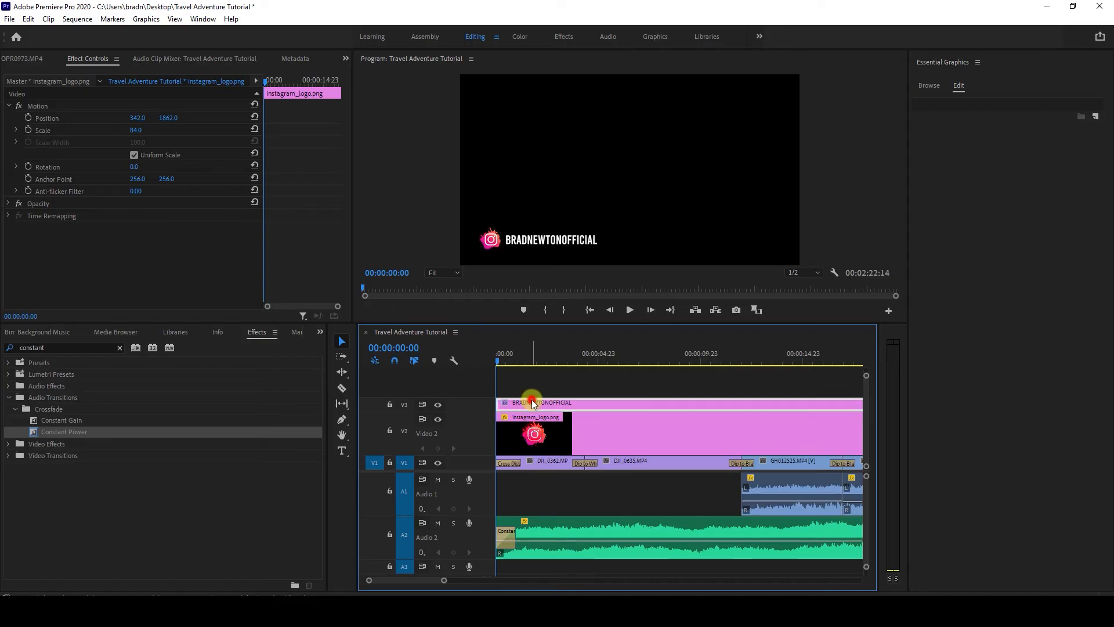
right_click(500, 429)
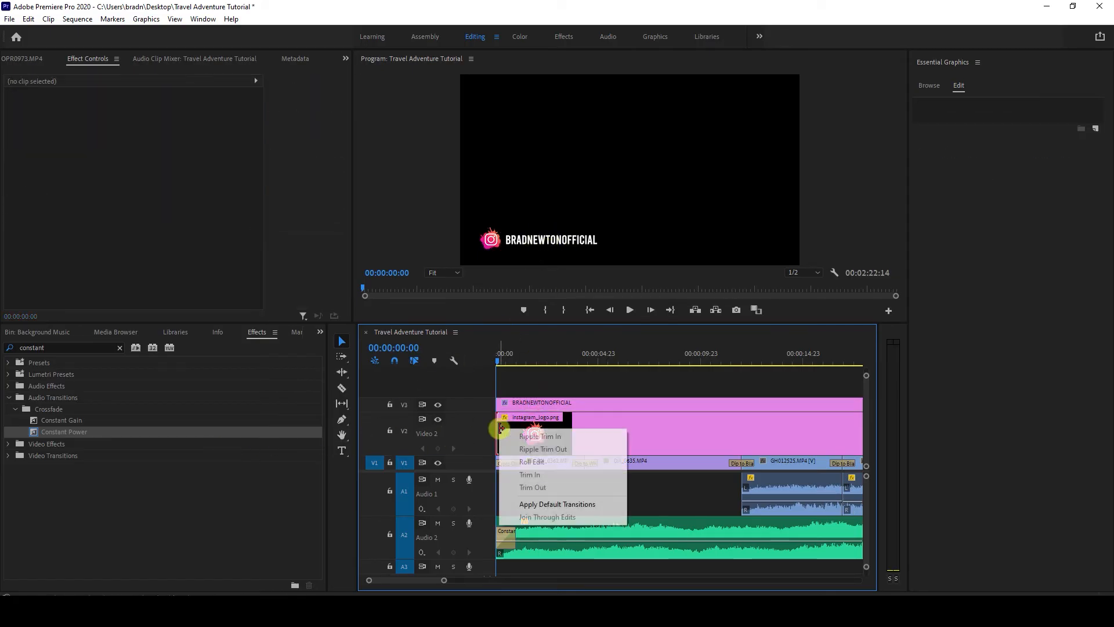
click(532, 507)
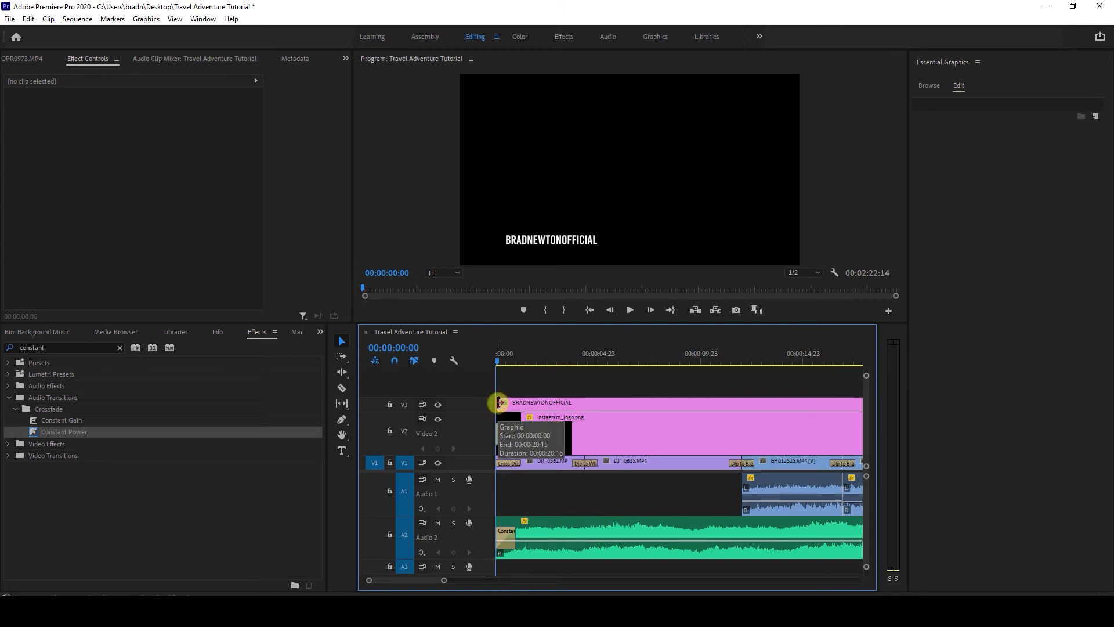
right_click(500, 402)
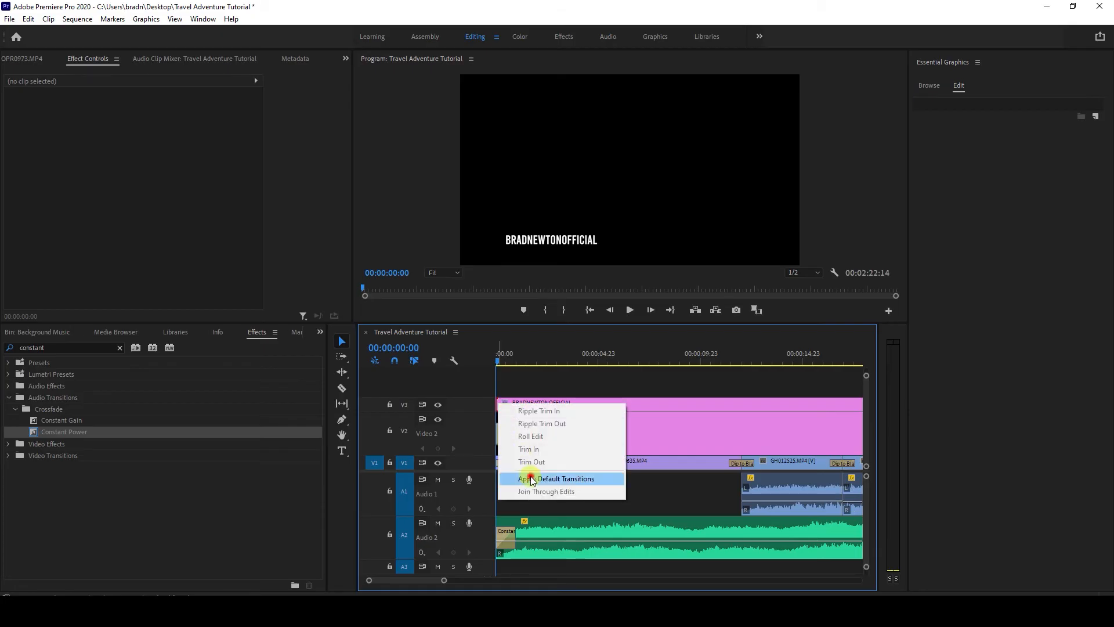
click(532, 478)
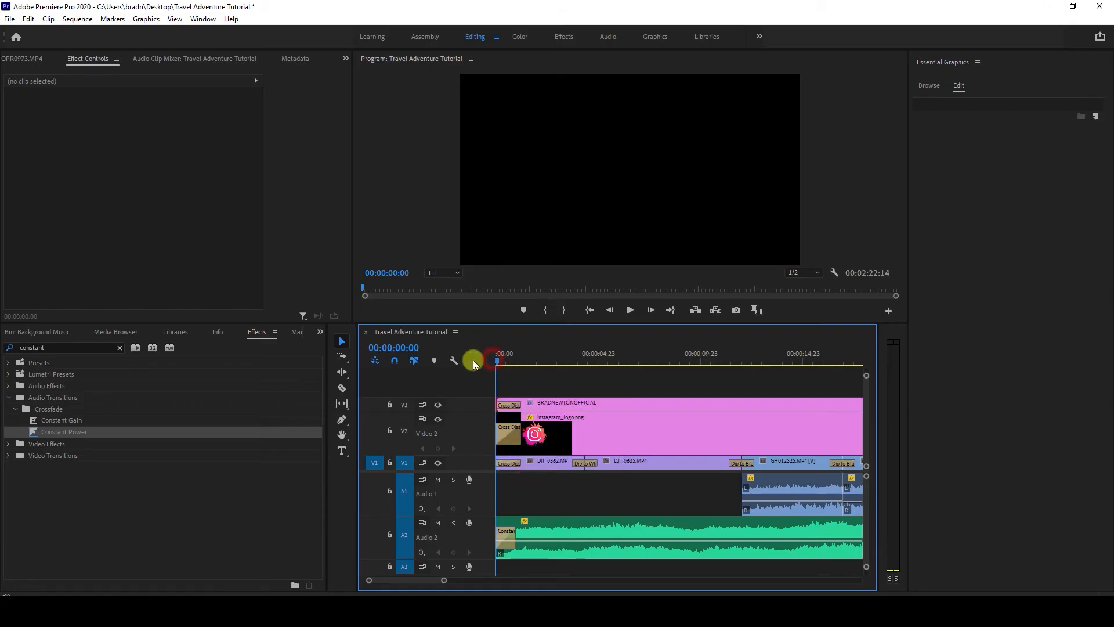
Play the opening of the sequence to check the fade-in of the Instagram logo and username title
key(space)
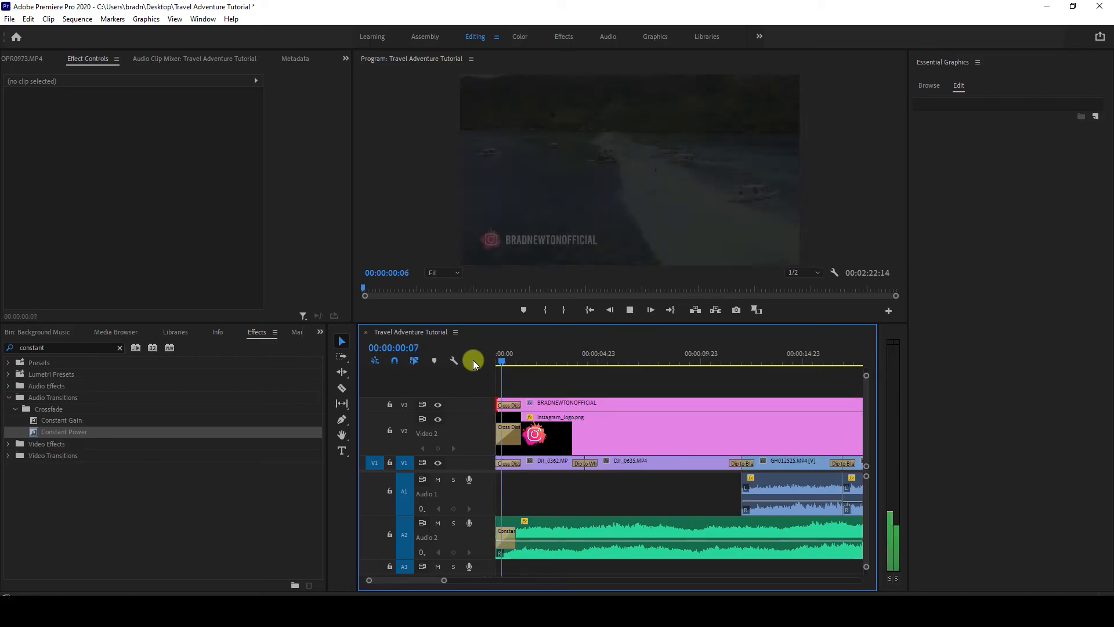
key(minus)
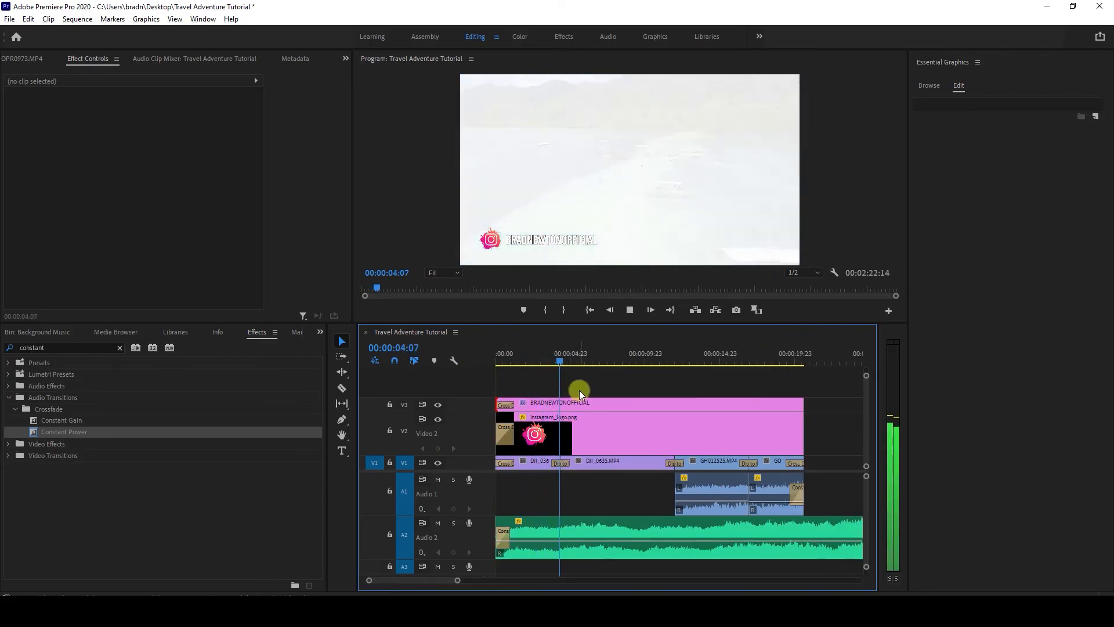
key(minus)
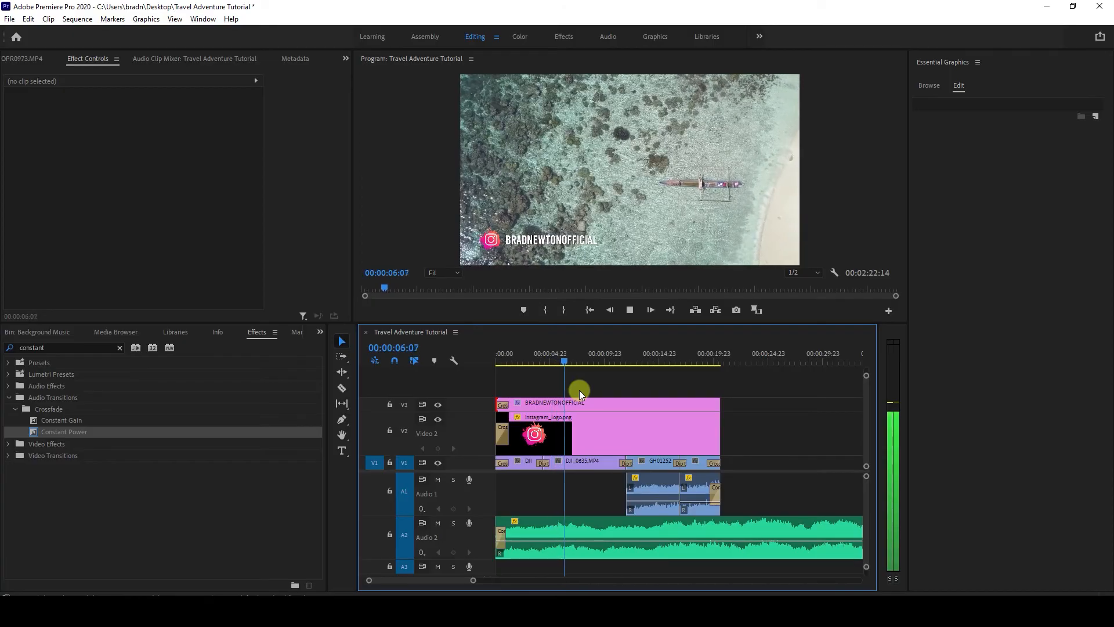
key(space)
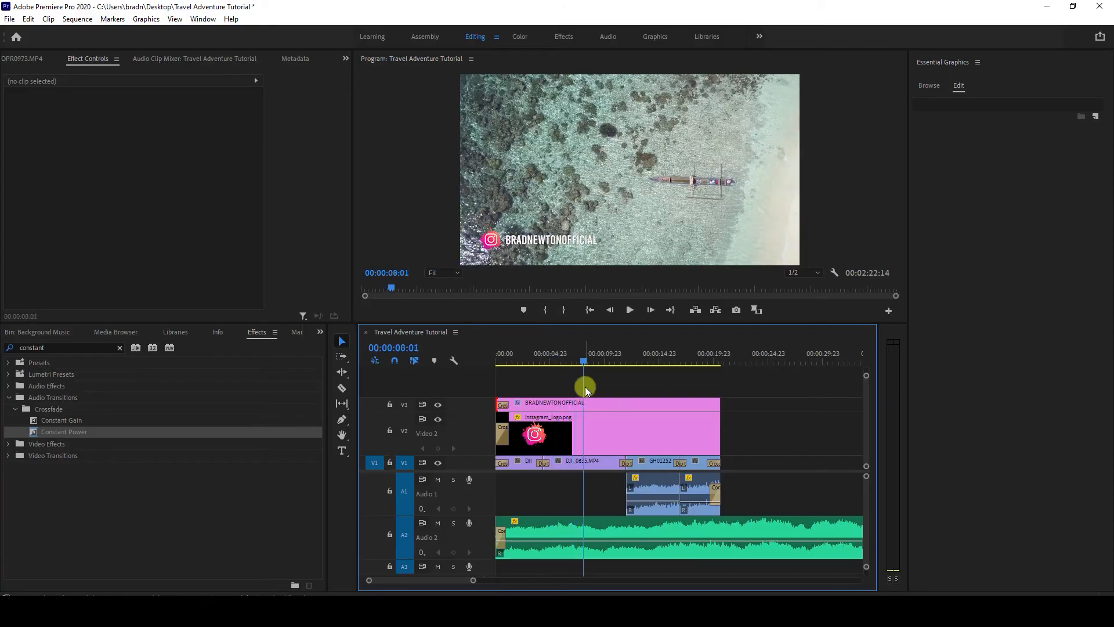
key(minus)
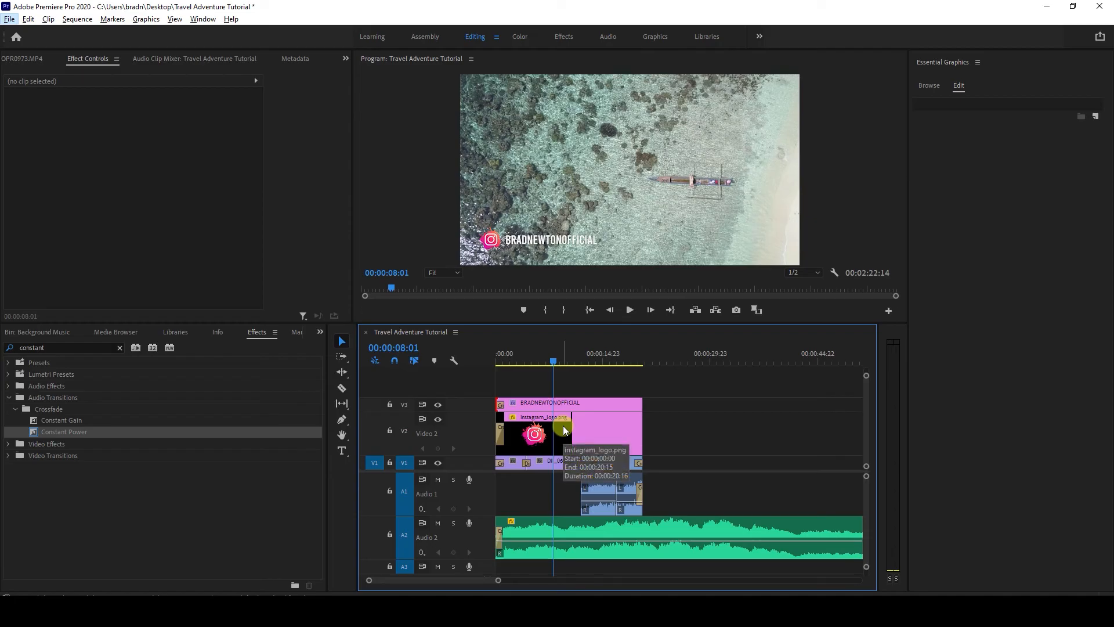
Replay the sequence from the start and widen the audio meters to show the decibel scale
drag(513, 357, 482, 363)
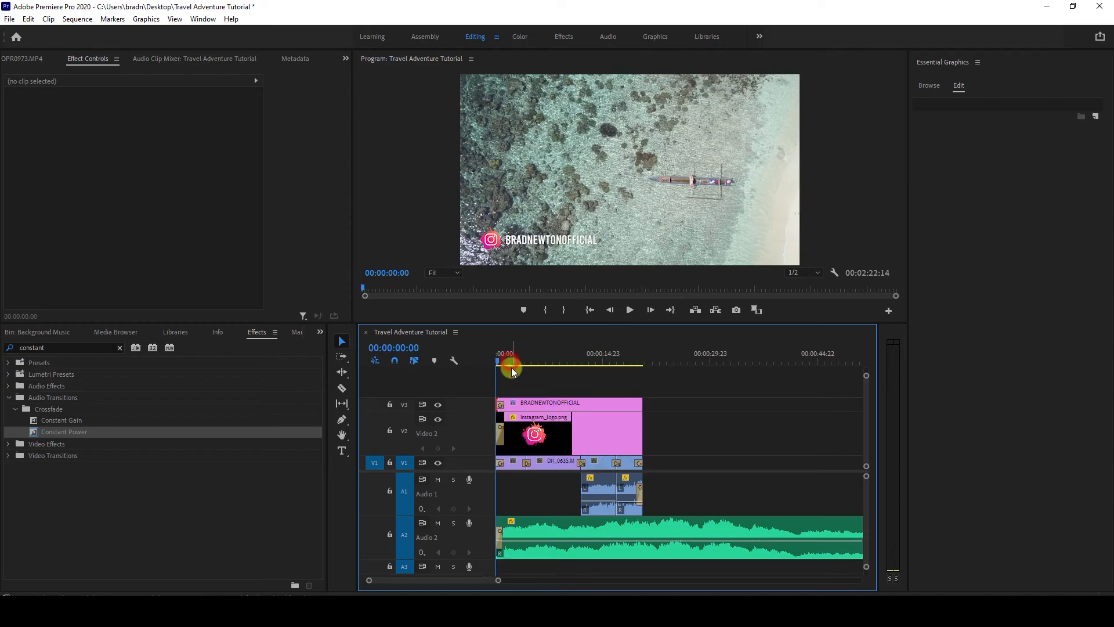
key(space)
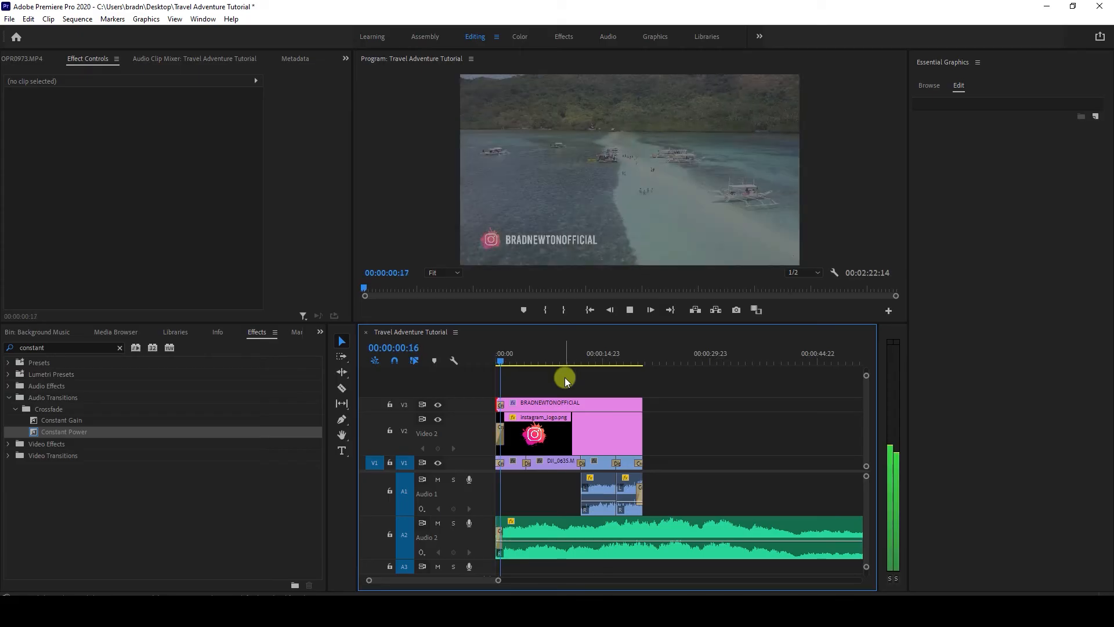
key(equal)
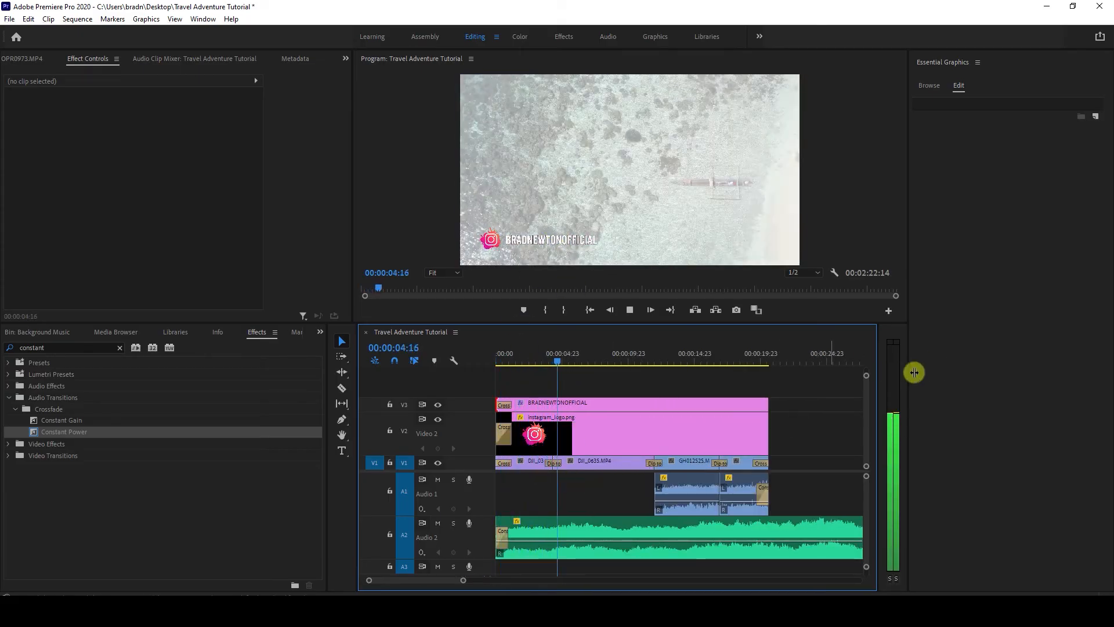
drag(908, 351, 950, 360)
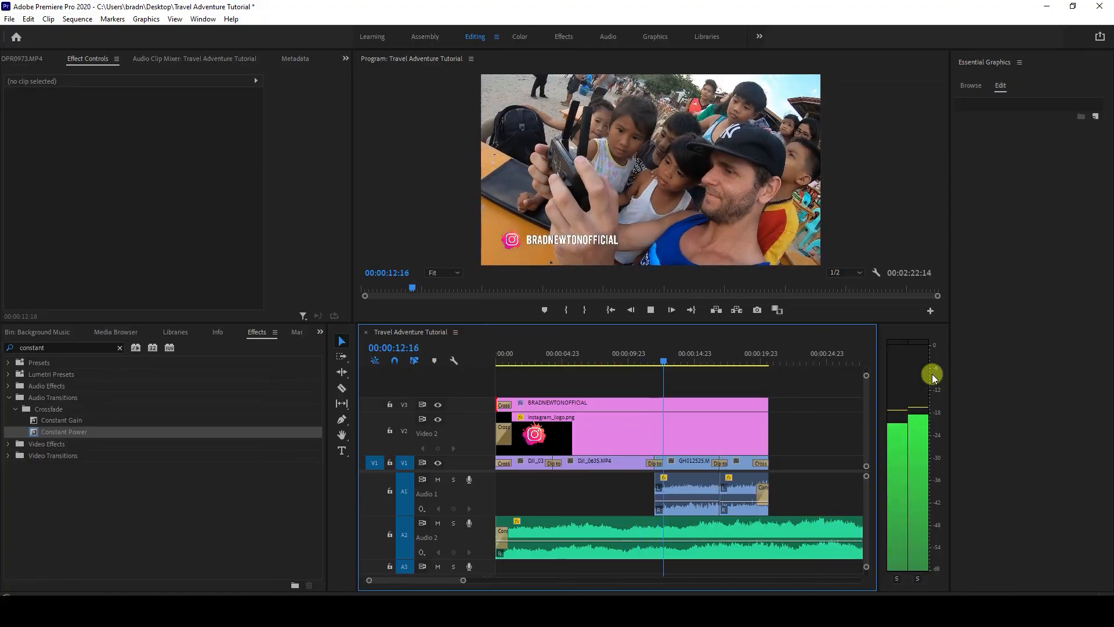
key(space)
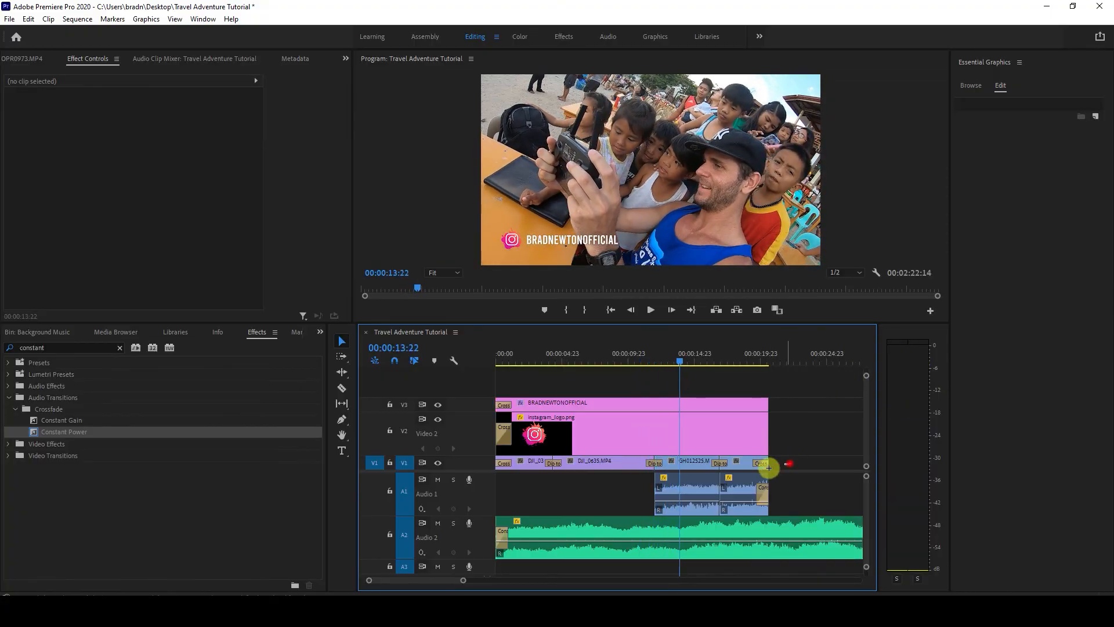
Move the last two GoPro clips about 3 seconds earlier over DJI_0635 and trim the logo and username title to the new video end
drag(768, 467, 644, 465)
click(715, 432)
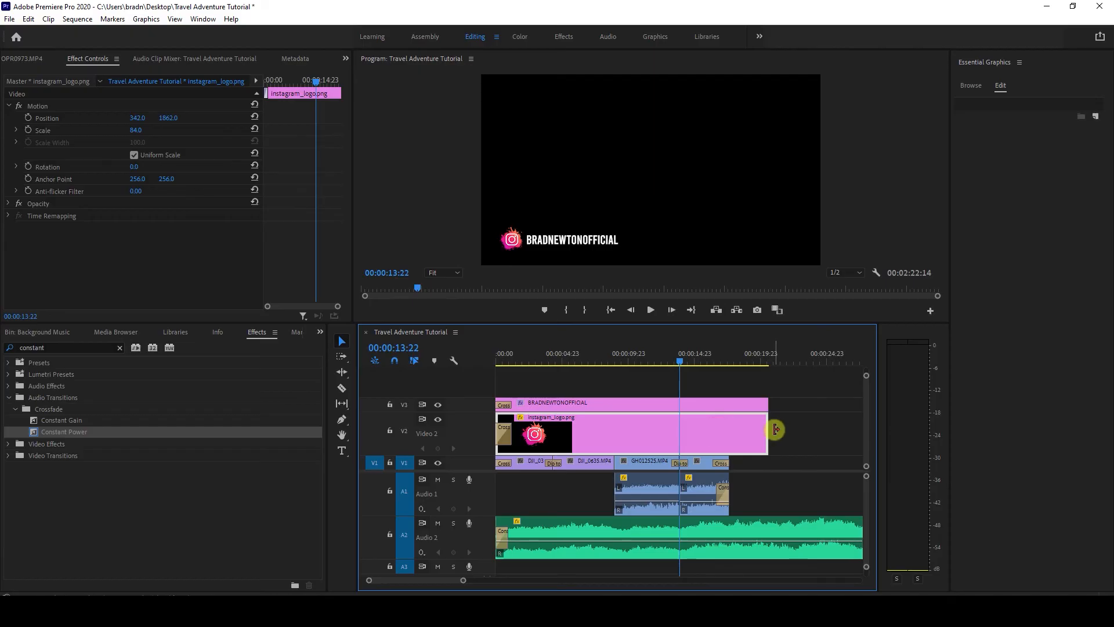
drag(776, 429, 729, 404)
click(749, 406)
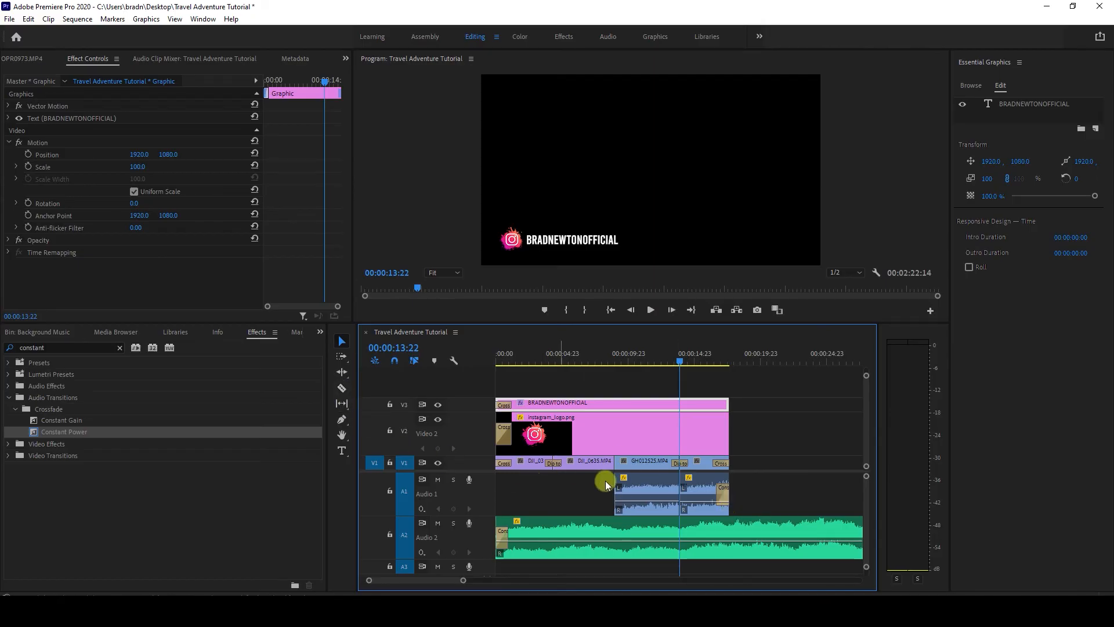
Cut the music clip on A2 at the end of the video with the Razor tool and delete the remainder
scroll(666, 503, down, 8)
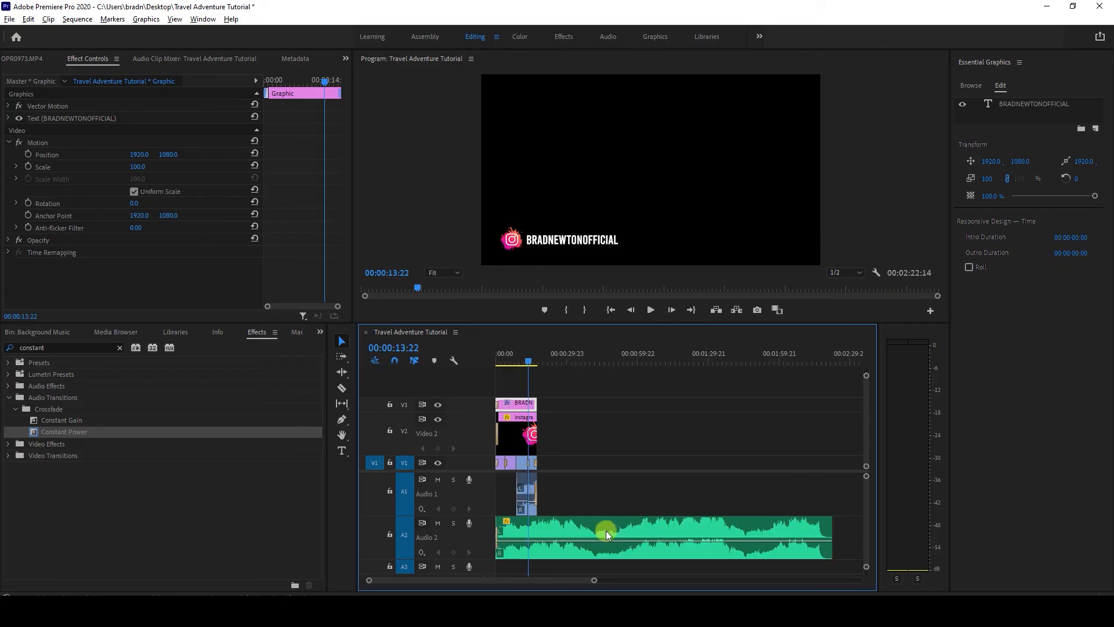
scroll(606, 531, down, 2)
click(674, 530)
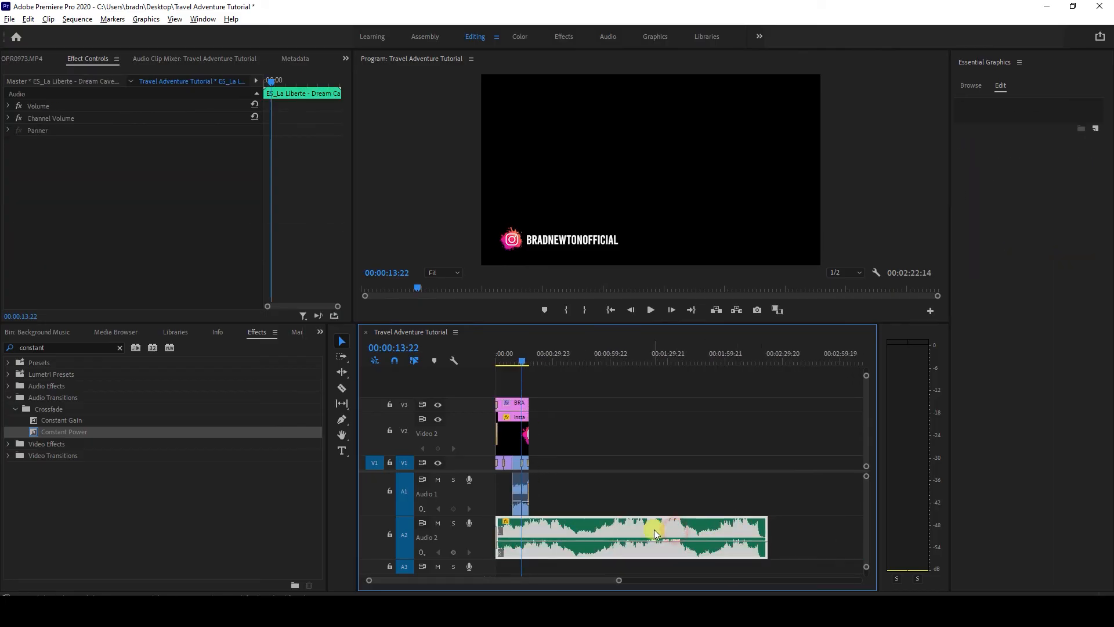
scroll(650, 530, up, 5)
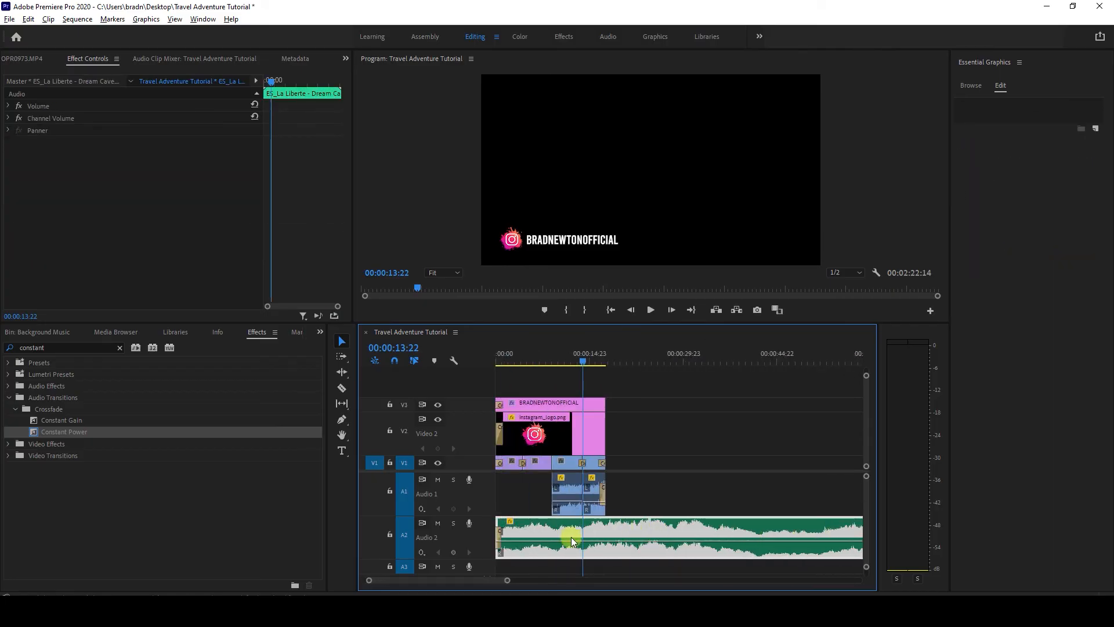
scroll(591, 523, up, 2)
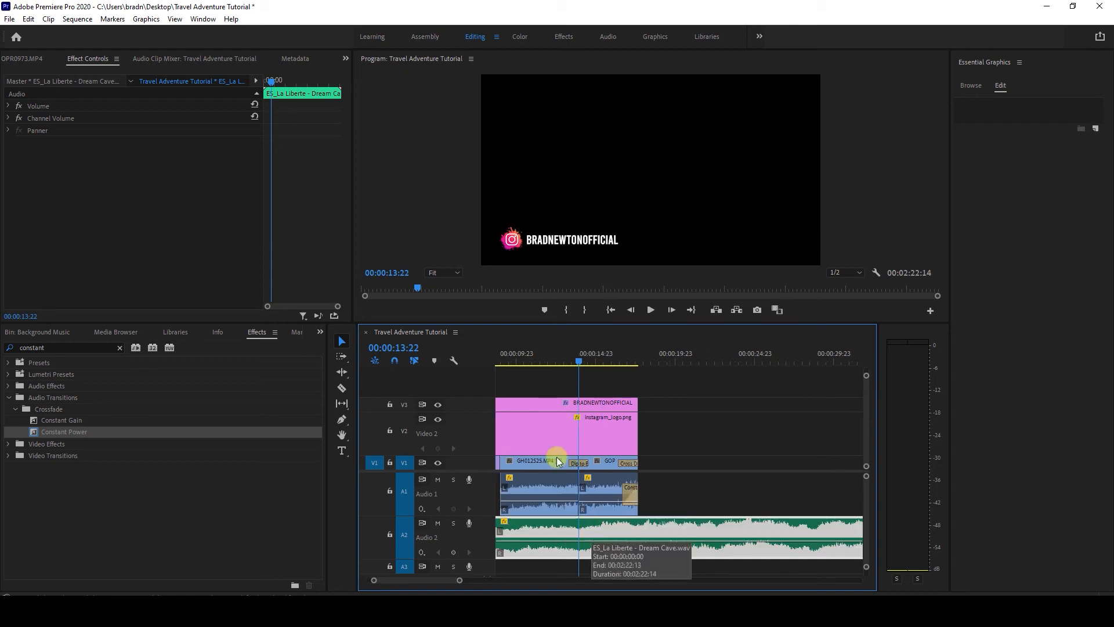
click(341, 388)
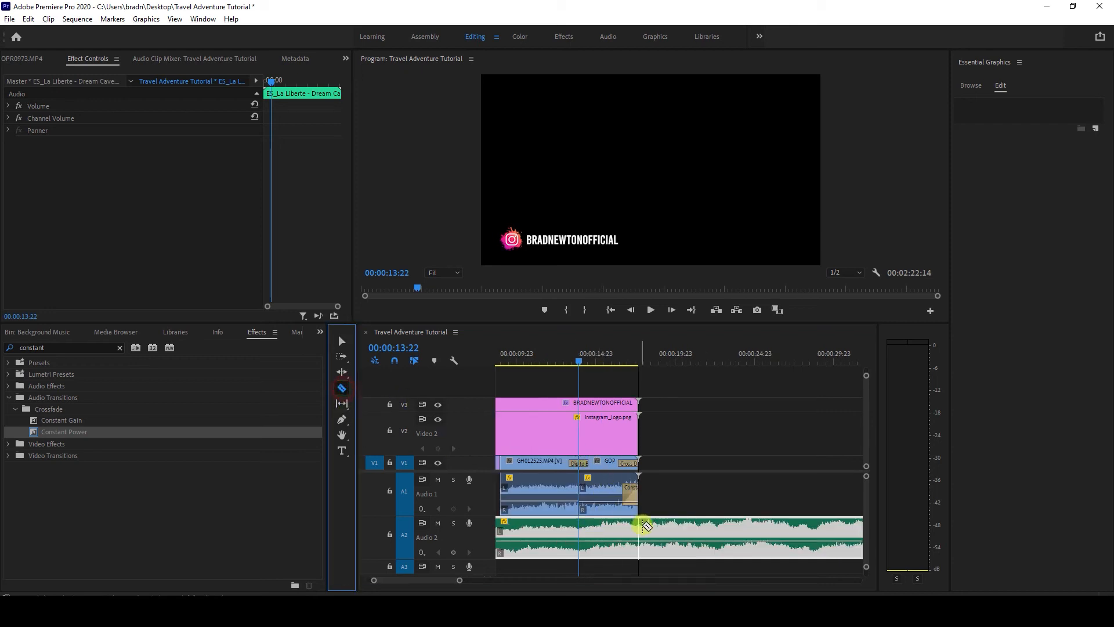
click(638, 527)
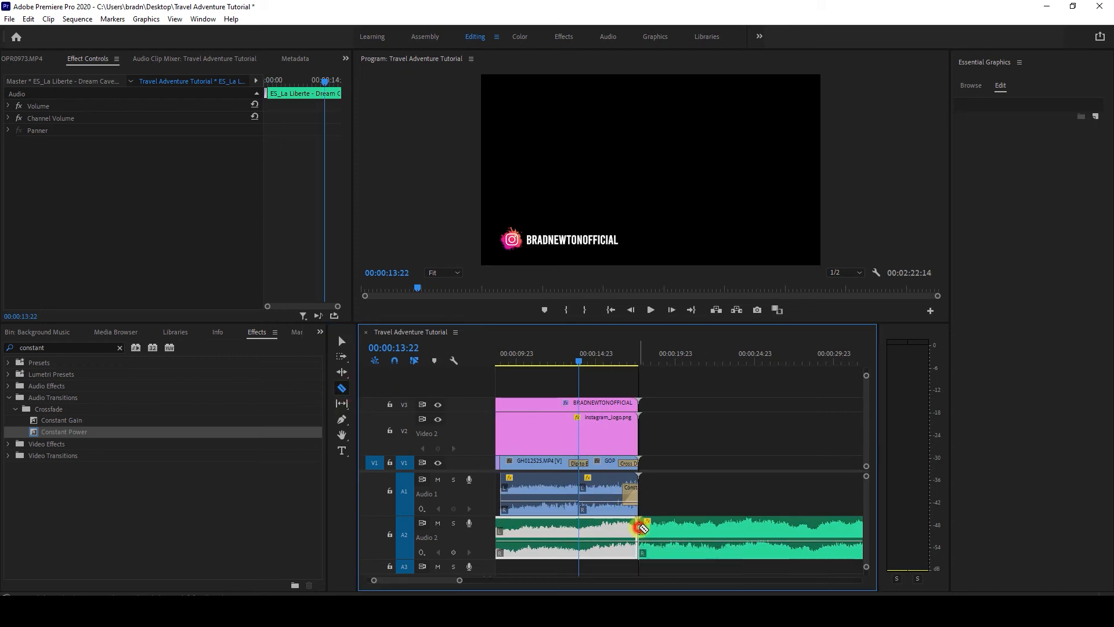
click(341, 345)
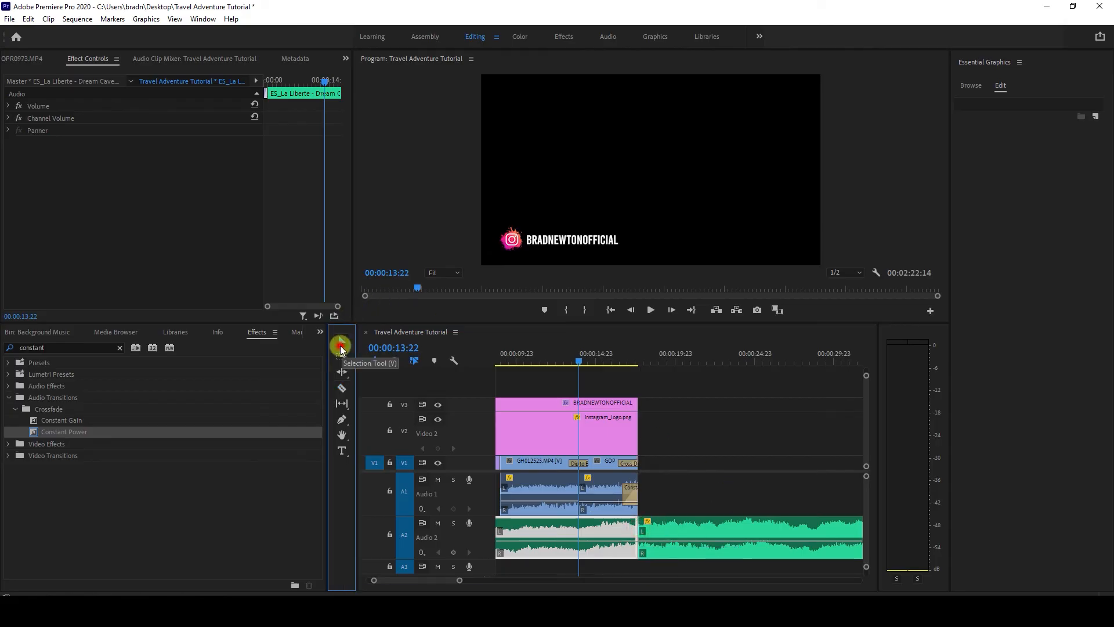
drag(674, 495, 713, 565)
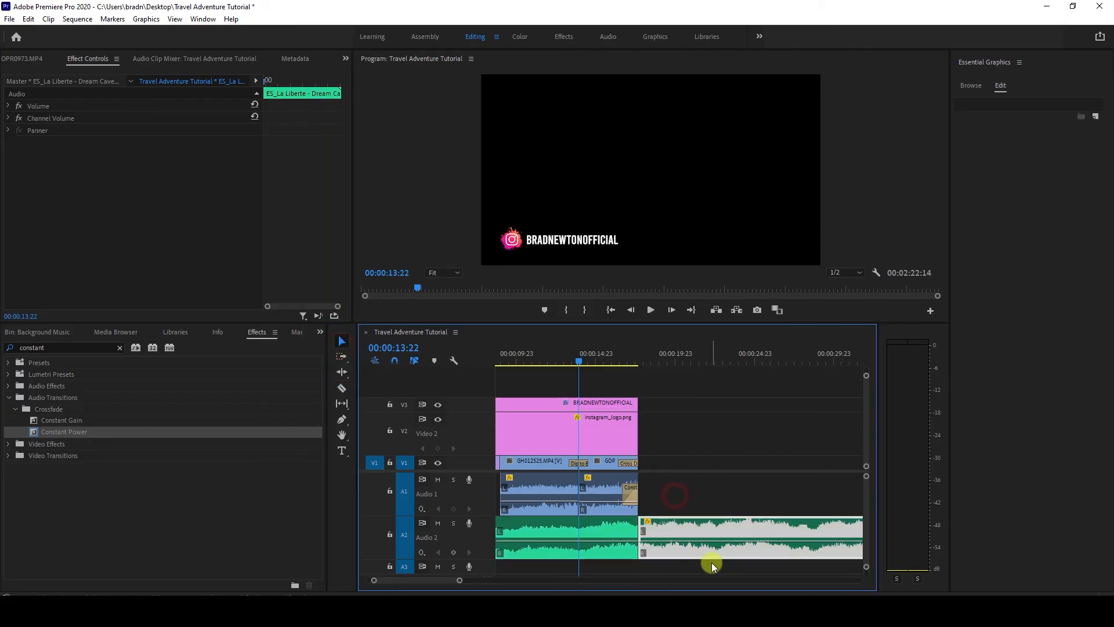
key(Delete)
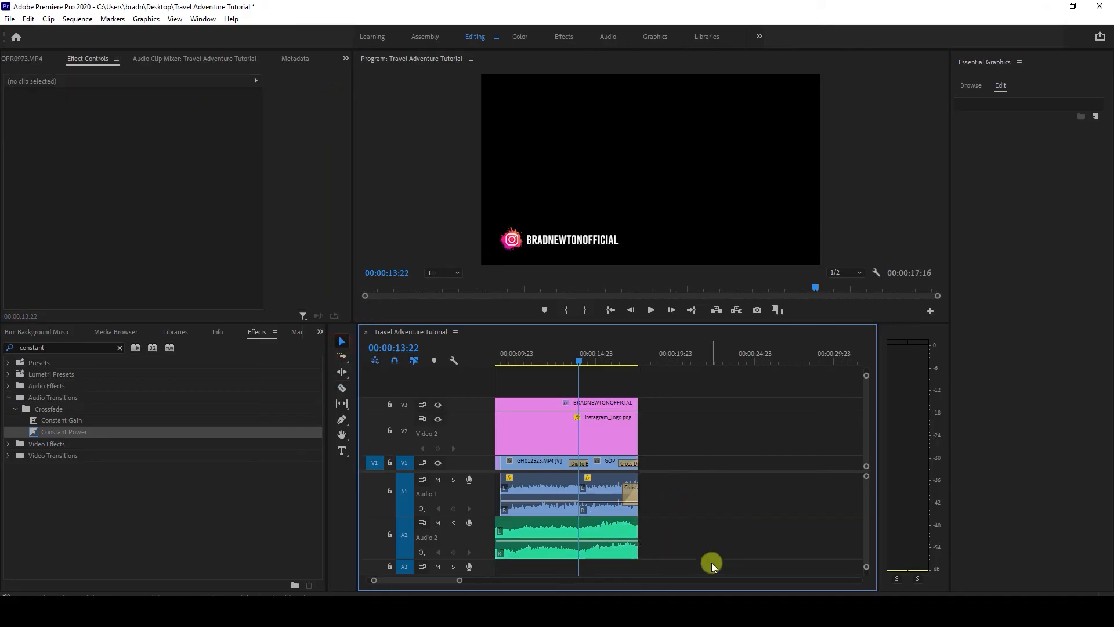
Apply the default transition at the end of the music clip on A2 and play the ending to check the fade-out
right_click(635, 526)
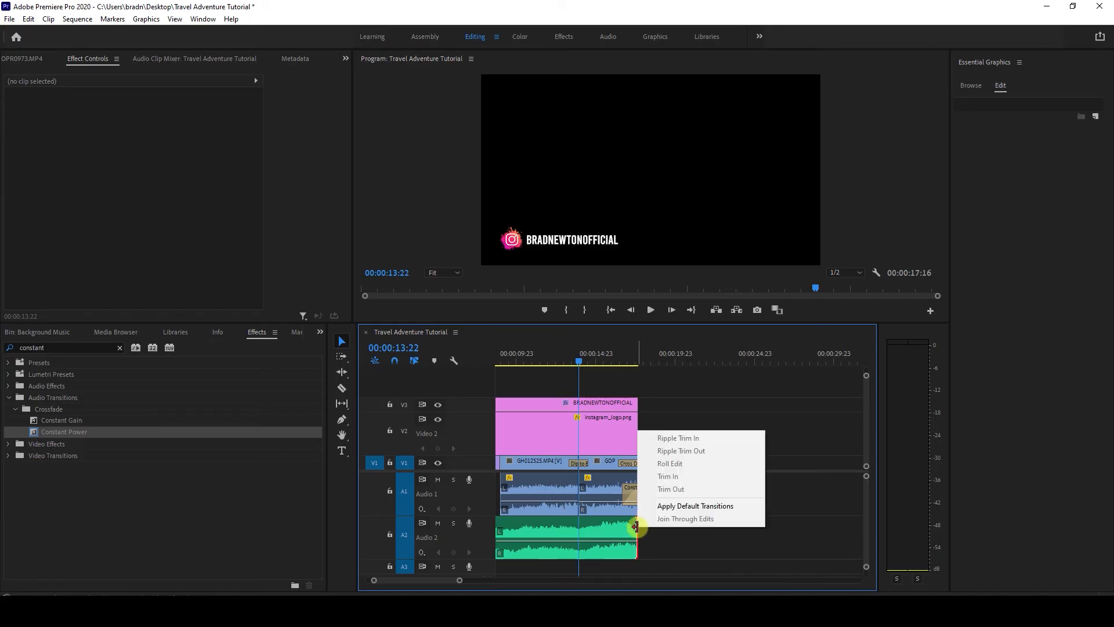
click(676, 506)
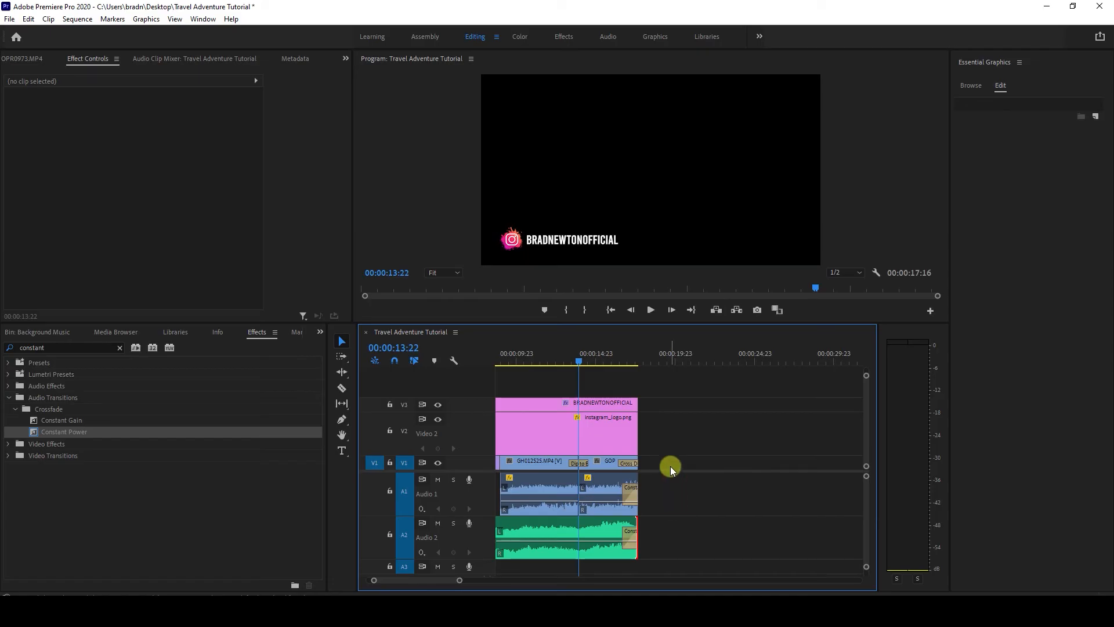
key(space)
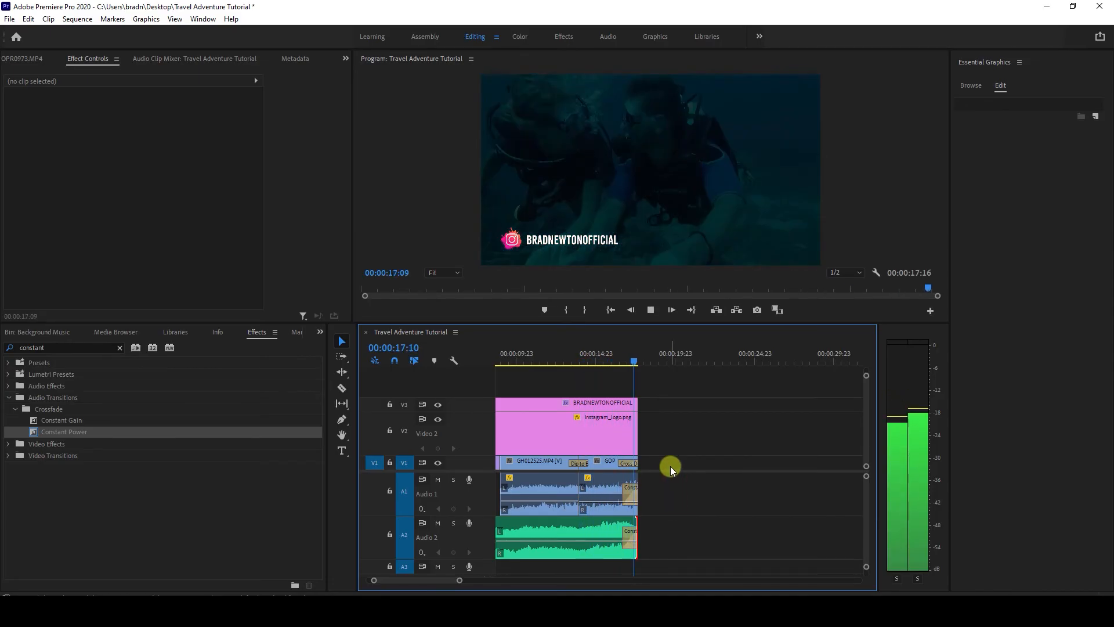
scroll(670, 466, down, 3)
scroll(670, 465, down, 2)
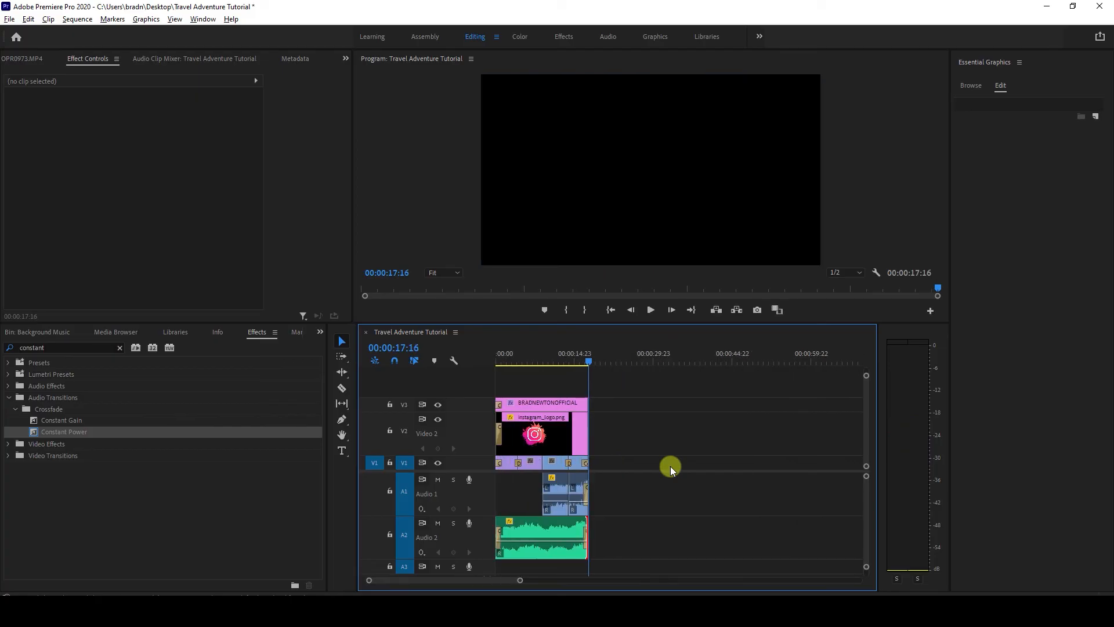
drag(524, 360, 465, 363)
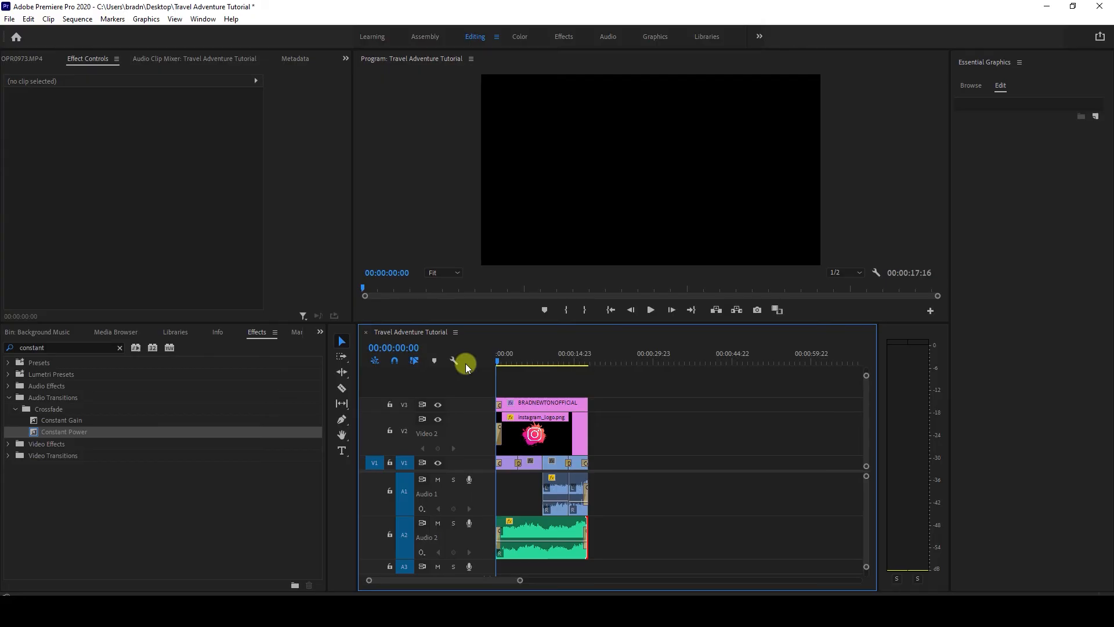
Open the media export settings for the sequence and choose the YouTube 1080p Full HD preset
click(9, 19)
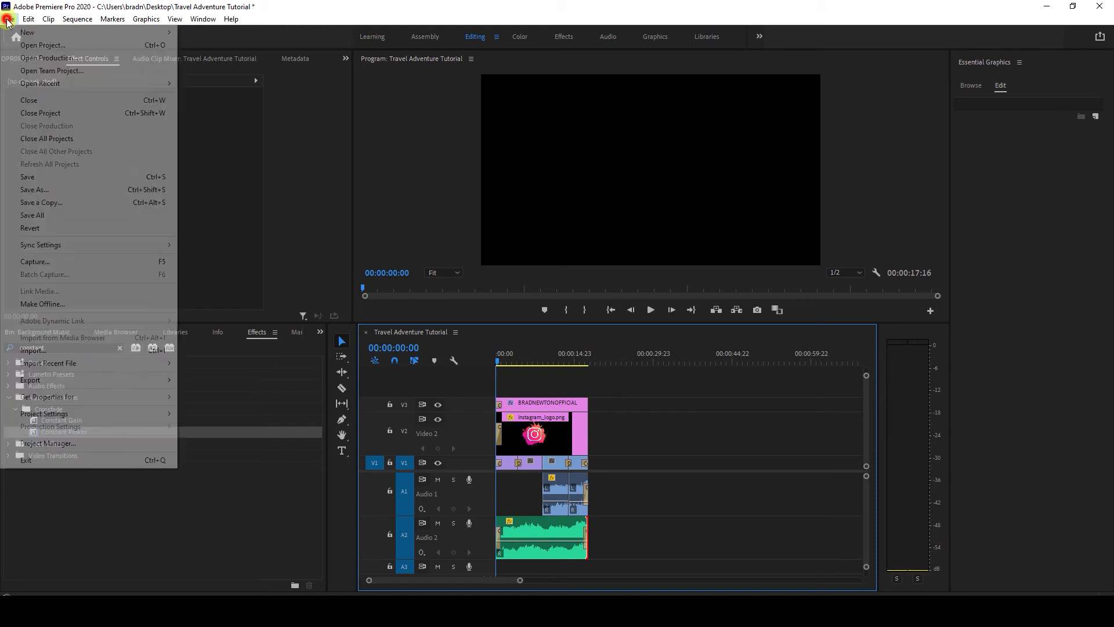
click(69, 379)
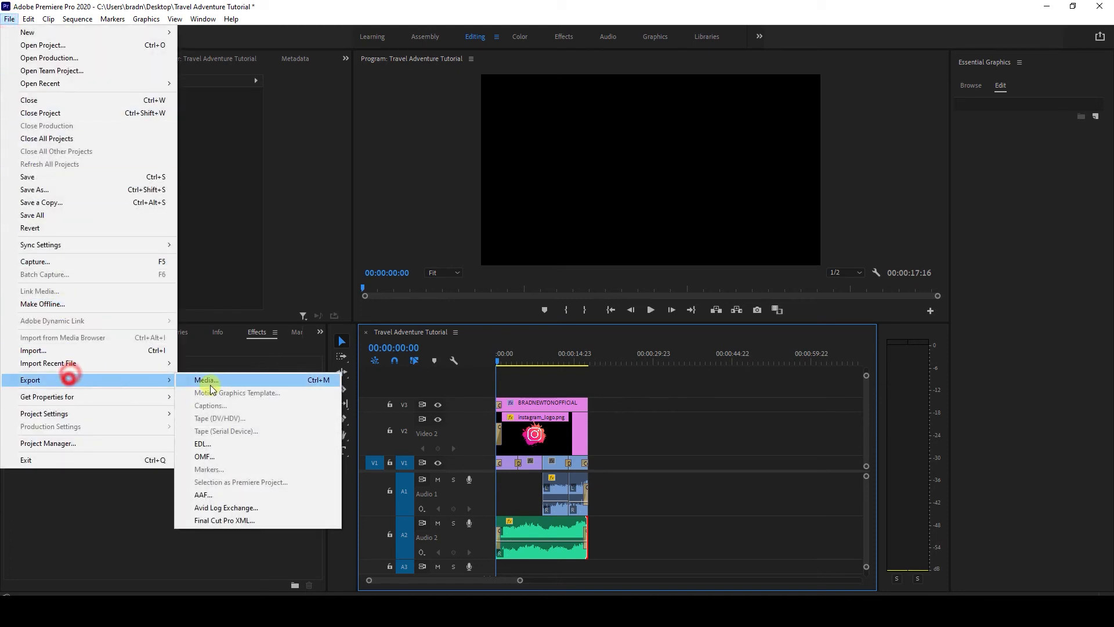
click(211, 380)
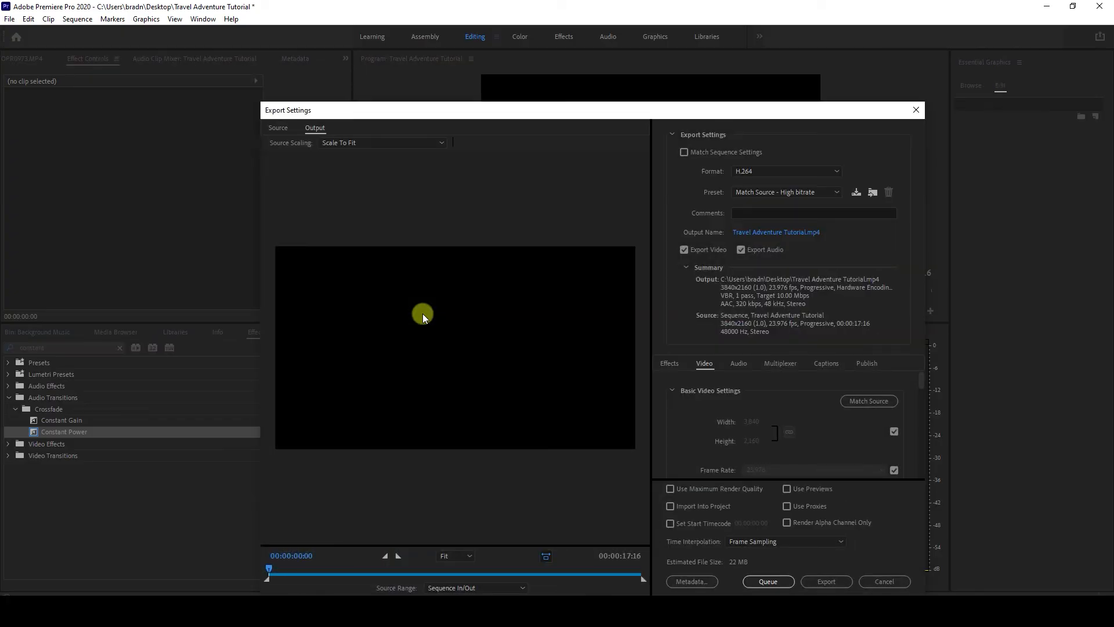
click(767, 193)
scroll(805, 406, down, 3)
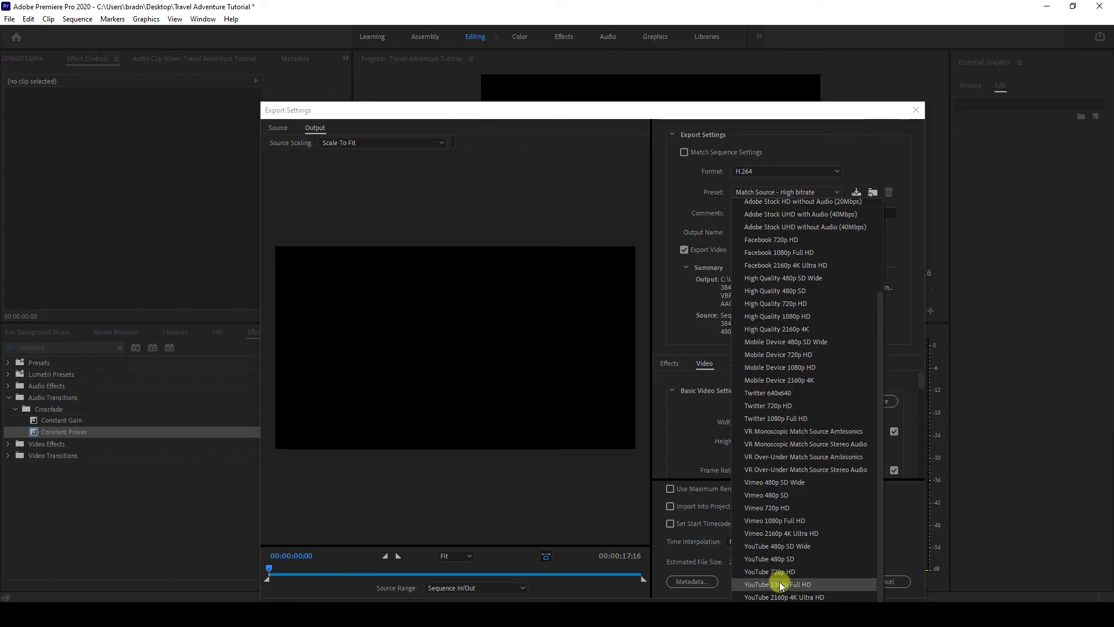
click(779, 584)
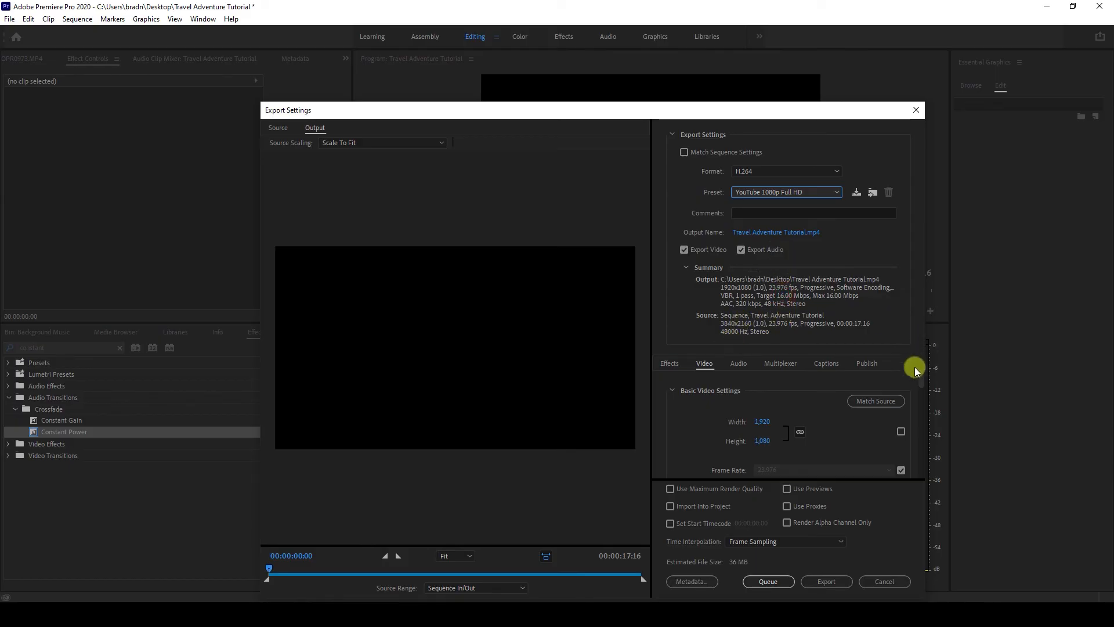
Review the video export settings, including aspect, TV standard and bitrate, and scrub the output preview to 00:00:15:03
drag(917, 378, 923, 371)
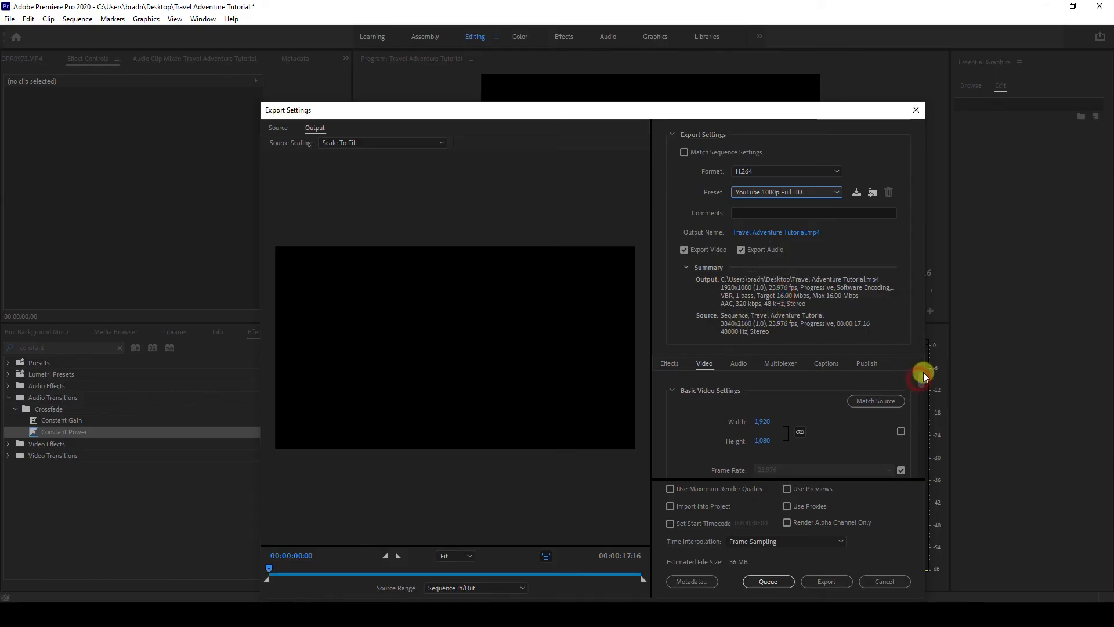
click(703, 366)
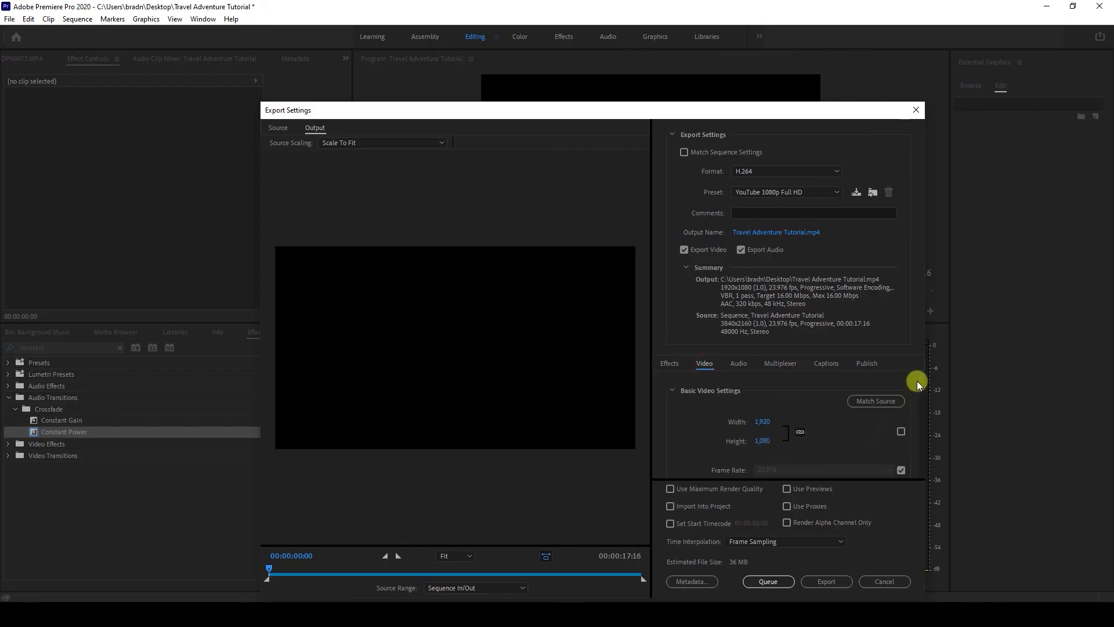
drag(917, 380, 890, 398)
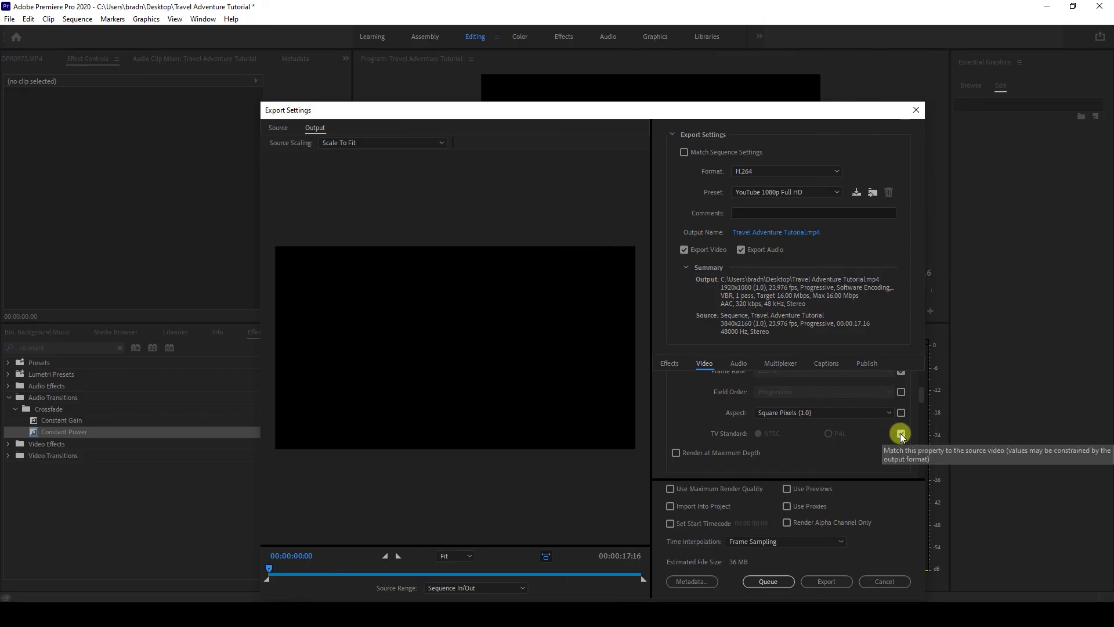
click(924, 395)
drag(919, 384, 927, 455)
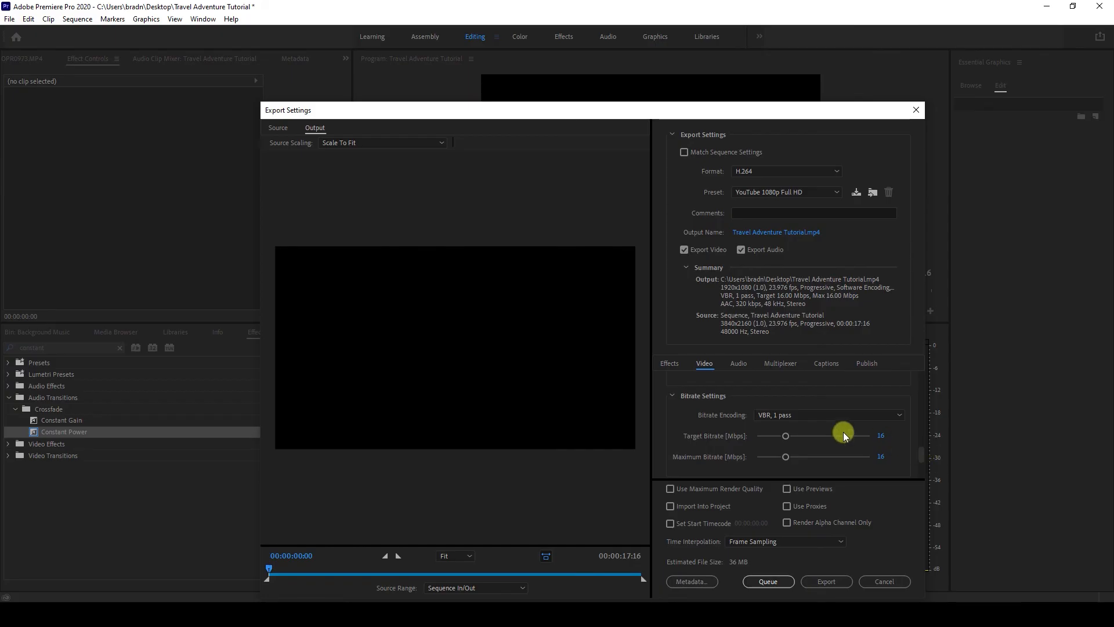
drag(920, 451, 899, 475)
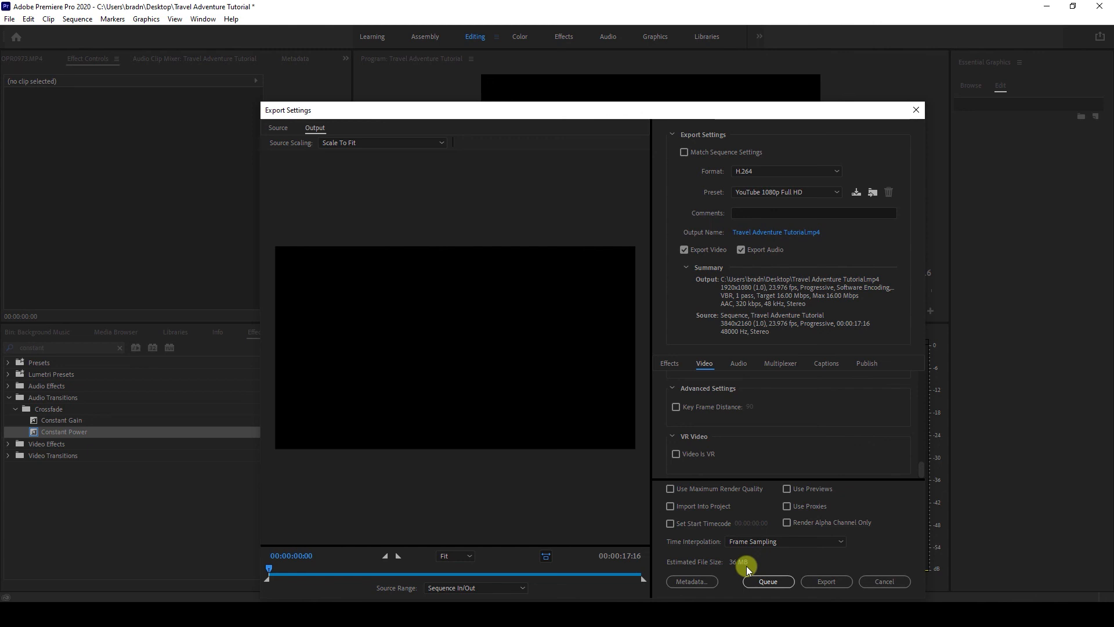
drag(270, 572, 587, 565)
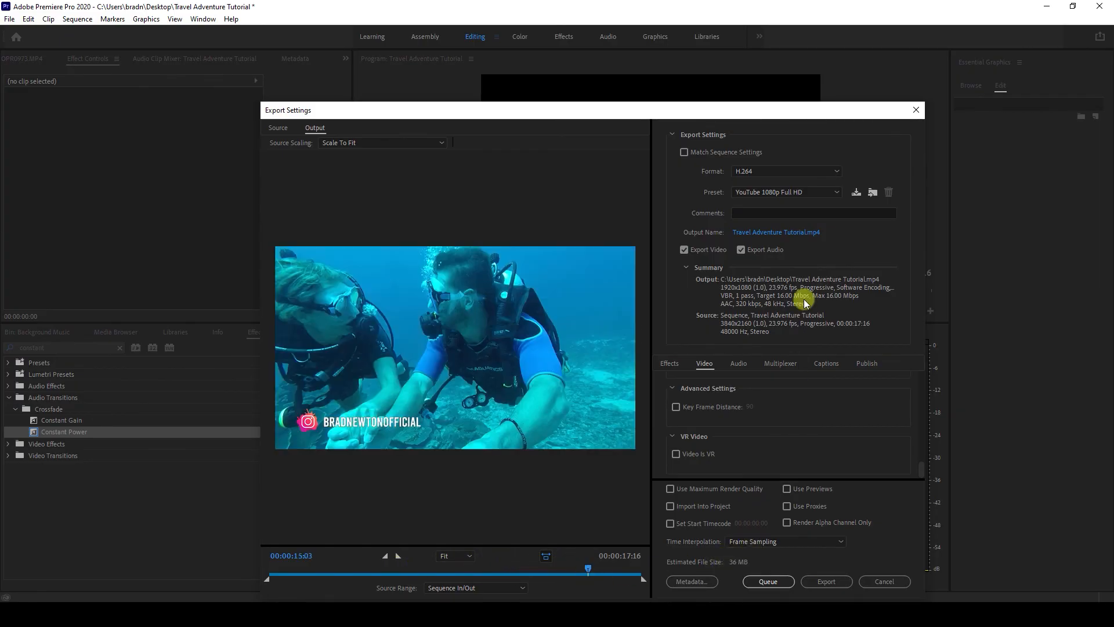
Check the audio and multiplexer export settings and export the video as Travel Adventure Tutorial.mp4
click(738, 366)
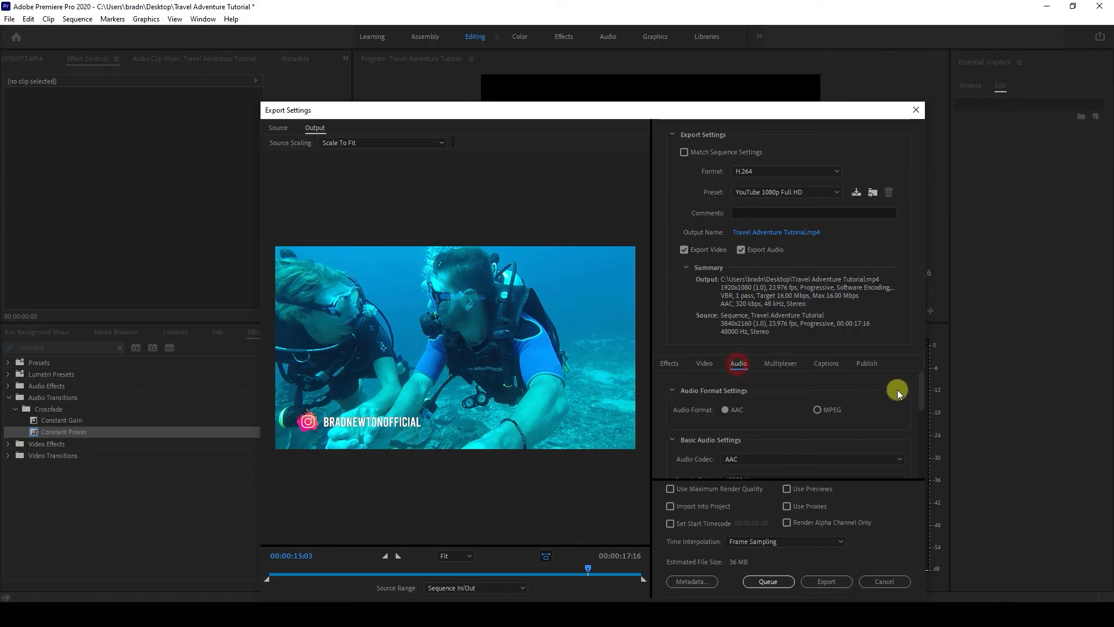
drag(920, 380, 879, 352)
click(772, 366)
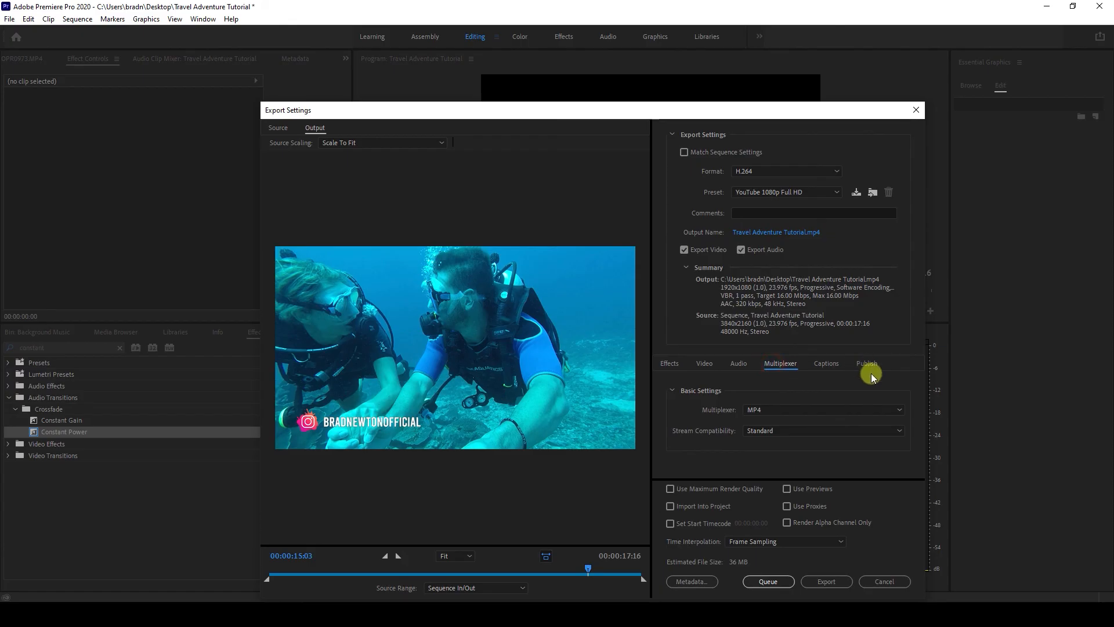
click(826, 582)
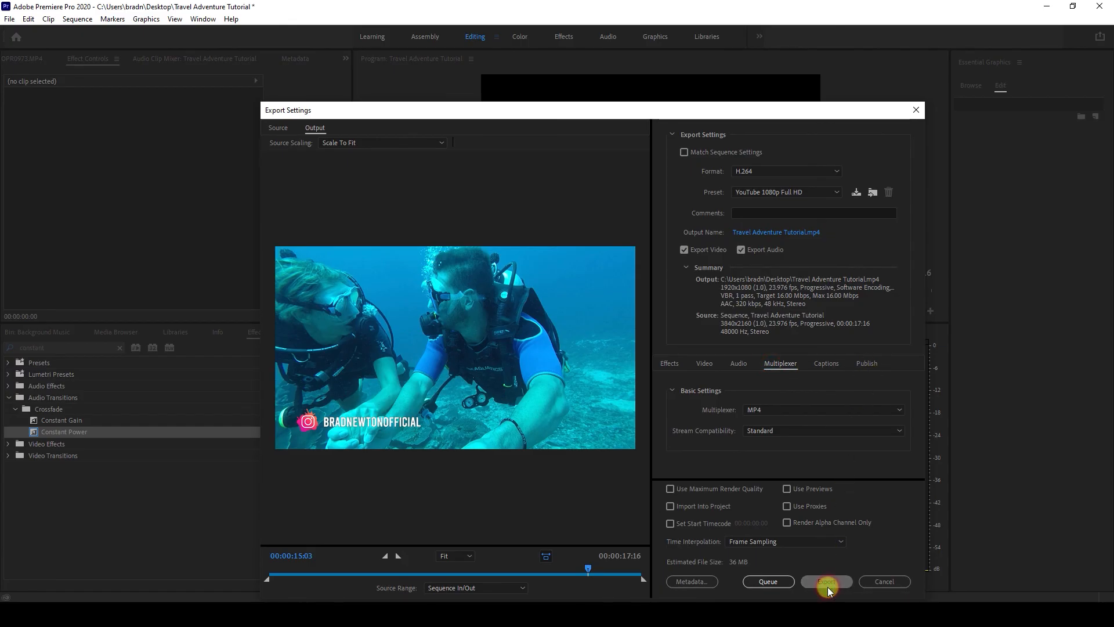